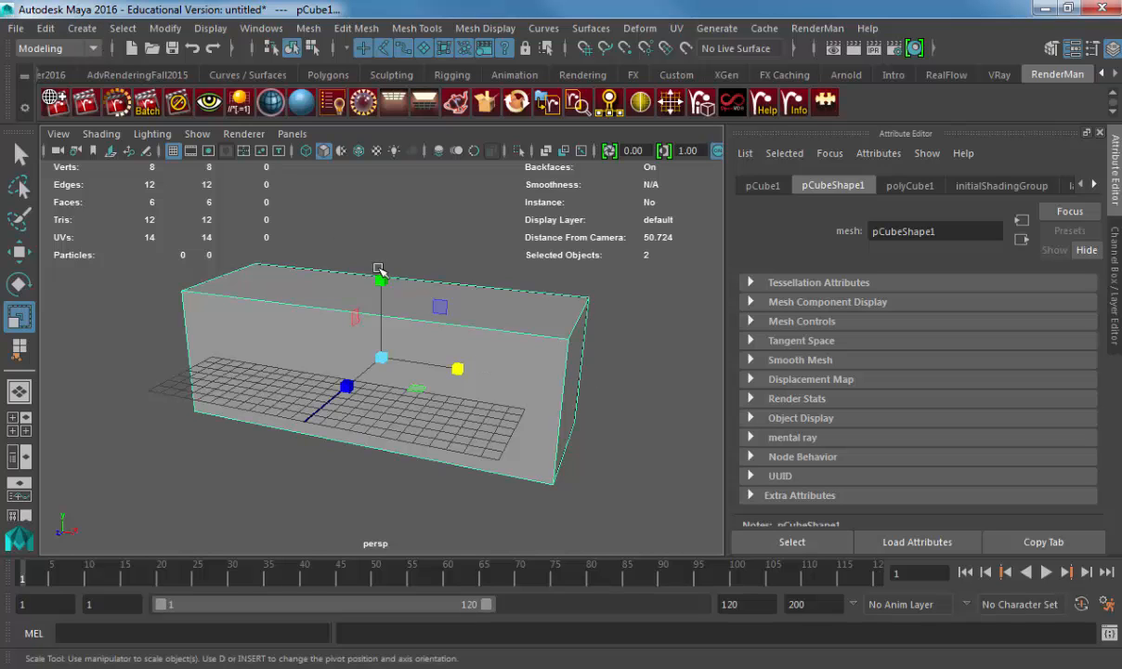
# - Duplicate the long box, move the copy in front of one end, and scale it down into a small cube
pyautogui.hotkey('ctrl', 'd')
pyautogui.press('w')
pyautogui.moveTo(352, 385); pyautogui.dragTo(275, 388)
pyautogui.press('r')
pyautogui.moveTo(419, 397); pyautogui.dragTo(286, 395)
pyautogui.press('w')
pyautogui.press('r')
pyautogui.moveTo(249, 292); pyautogui.dragTo(250, 320)
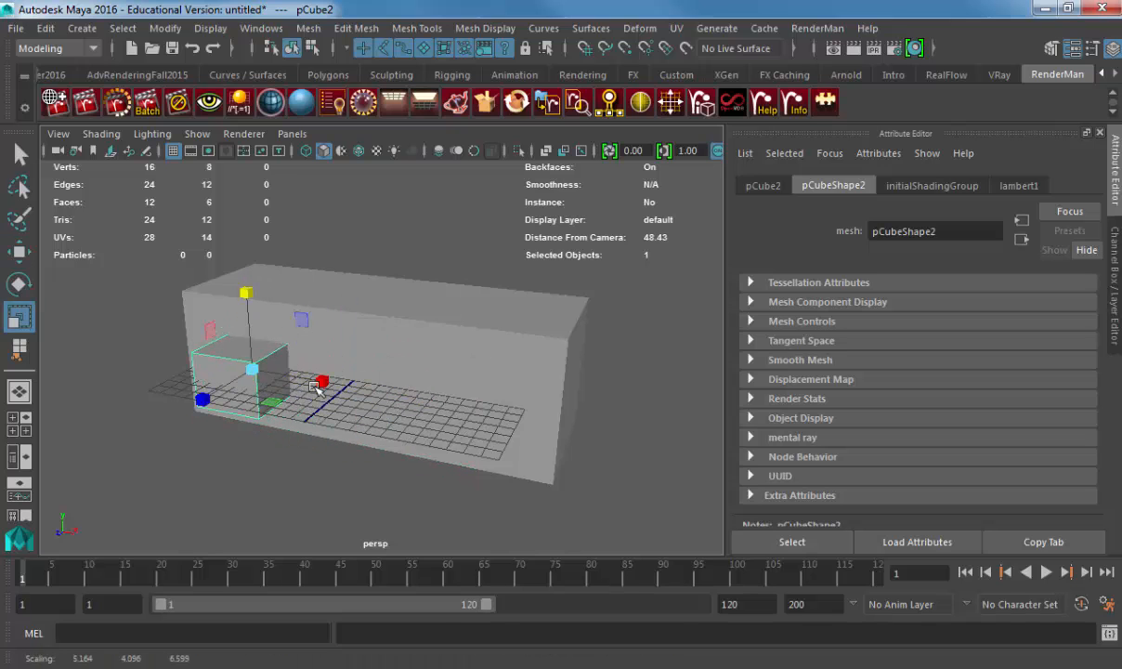
# - Duplicate the small cube twice and space the copies in a row along the long box
pyautogui.moveTo(322, 382); pyautogui.dragTo(515, 399)
pyautogui.hotkey('ctrl', 'd')
pyautogui.press('w')
pyautogui.hotkey('ctrl', 'd')
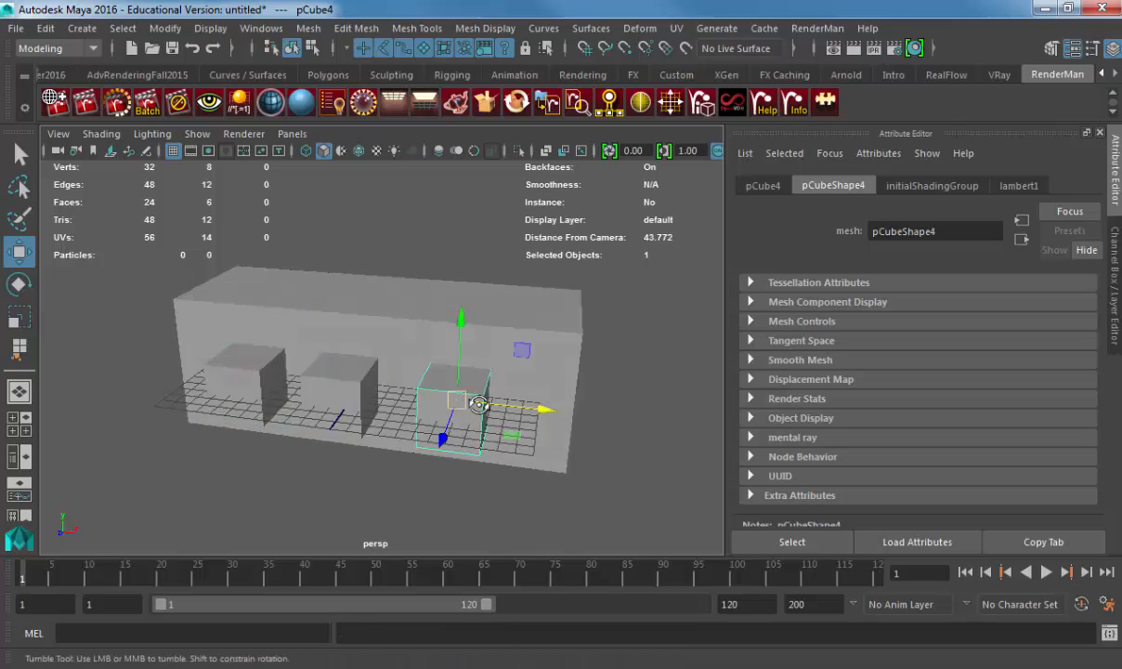
# - Examine the long box and the three small cubes individually and from several angles
pyautogui.click(307, 320)
pyautogui.keyDown('shift'); pyautogui.click(308, 365); pyautogui.keyUp('shift')
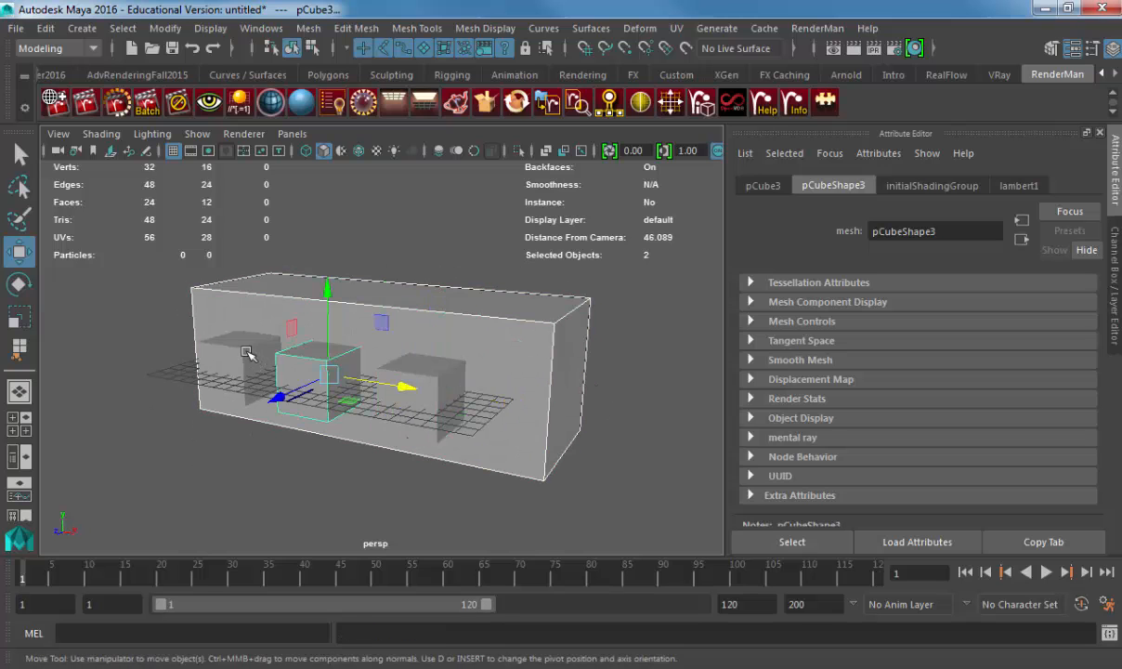
pyautogui.keyDown('shift'); pyautogui.click(249, 353); pyautogui.keyUp('shift')
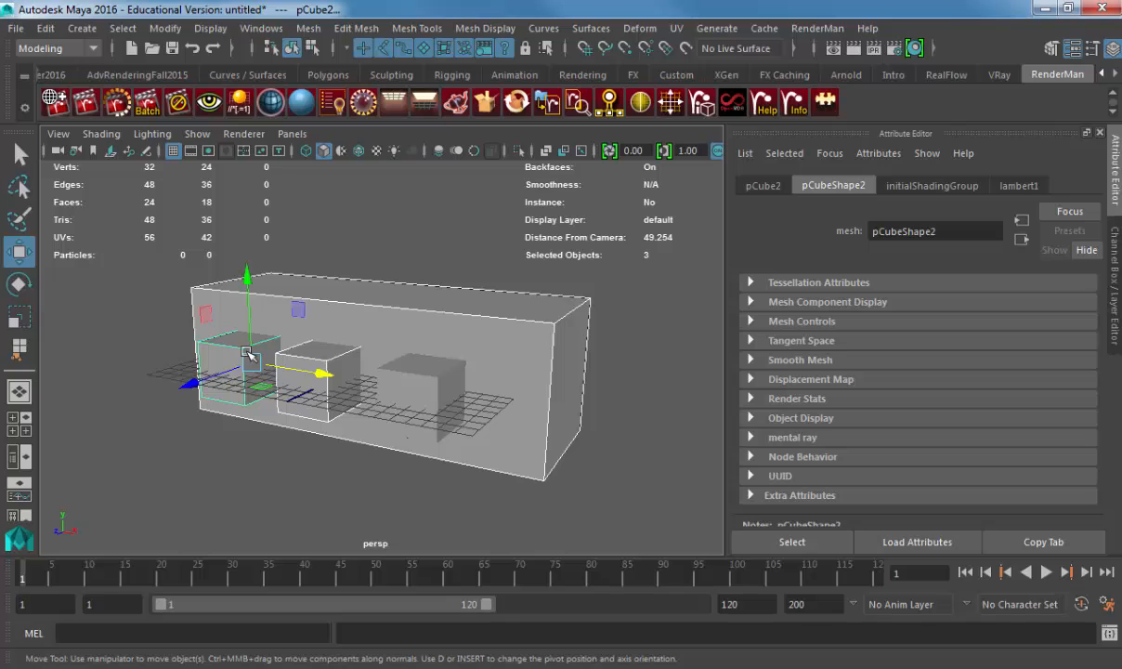
pyautogui.click(139, 290)
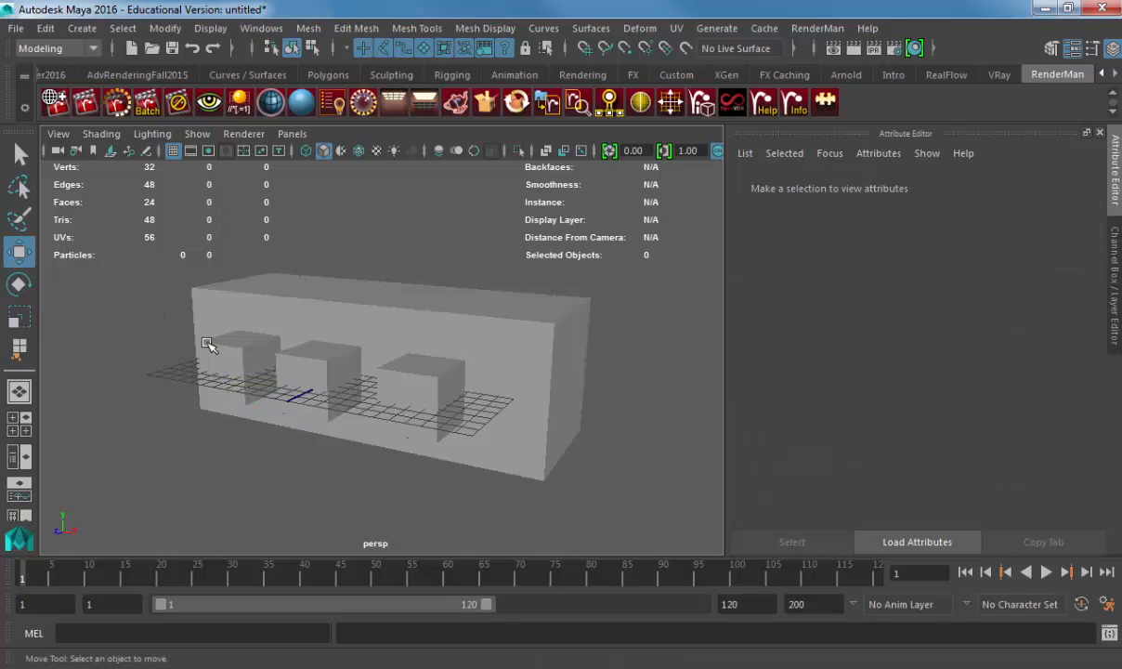
pyautogui.click(206, 325)
pyautogui.click(327, 353)
pyautogui.click(394, 362)
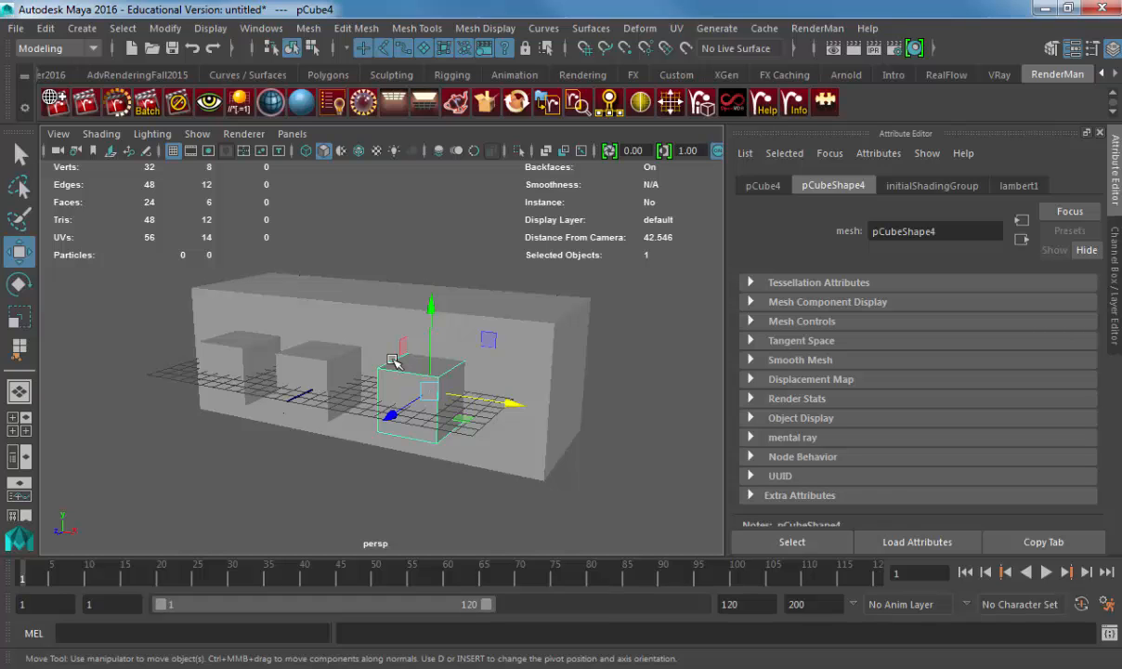
pyautogui.click(375, 333)
pyautogui.keyDown('alt'); pyautogui.moveTo(340, 337); pyautogui.dragTo(432, 312); pyautogui.keyUp('alt')
pyautogui.keyDown('alt'); pyautogui.moveTo(432, 311); pyautogui.dragTo(514, 348, button='right'); pyautogui.keyUp('alt')
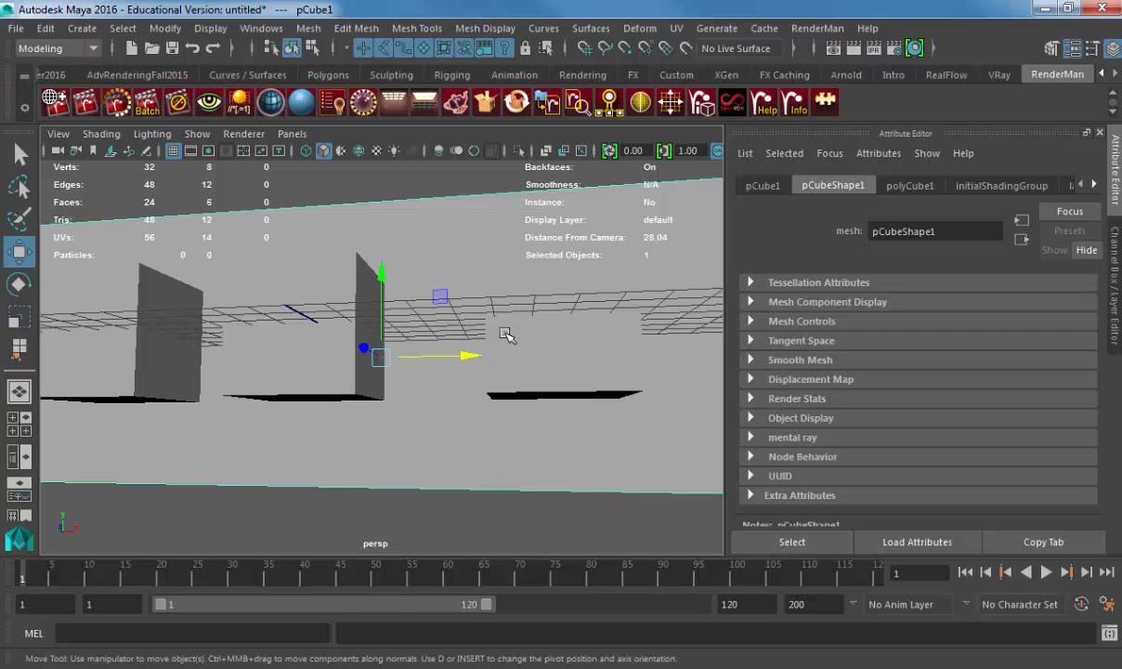
pyautogui.keyDown('alt'); pyautogui.moveTo(602, 301); pyautogui.dragTo(456, 405); pyautogui.keyUp('alt')
pyautogui.keyDown('alt'); pyautogui.moveTo(455, 406); pyautogui.dragTo(419, 349, button='right'); pyautogui.keyUp('alt')
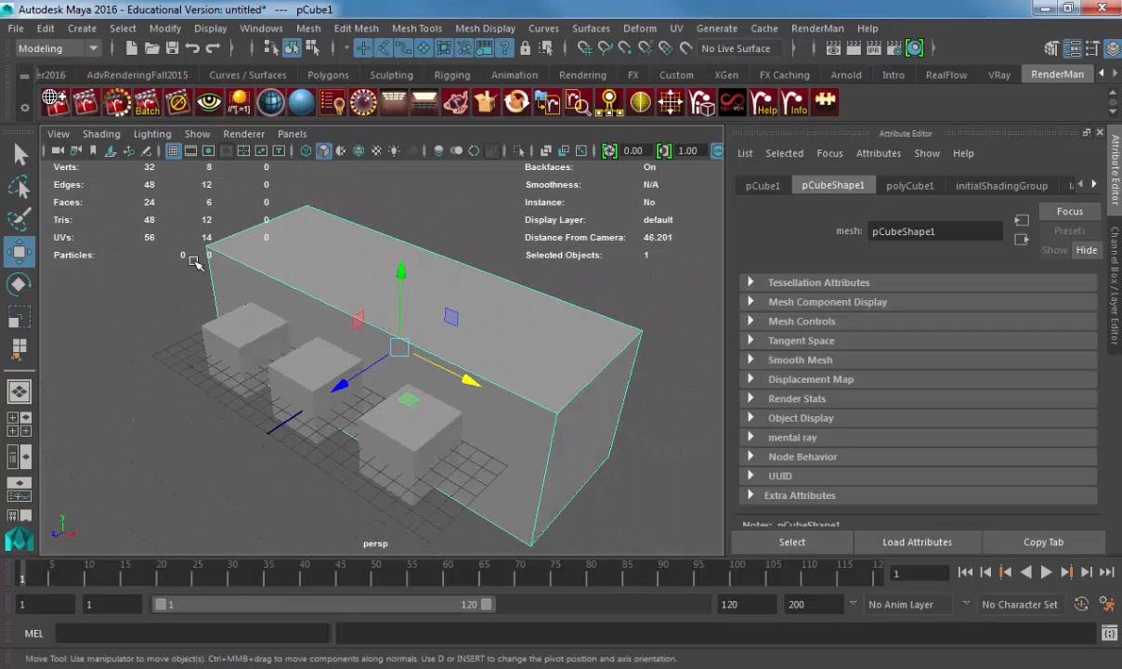
# - Apply an automatic UV projection to the long box and all three small cubes
pyautogui.moveTo(188, 252); pyautogui.dragTo(709, 552)
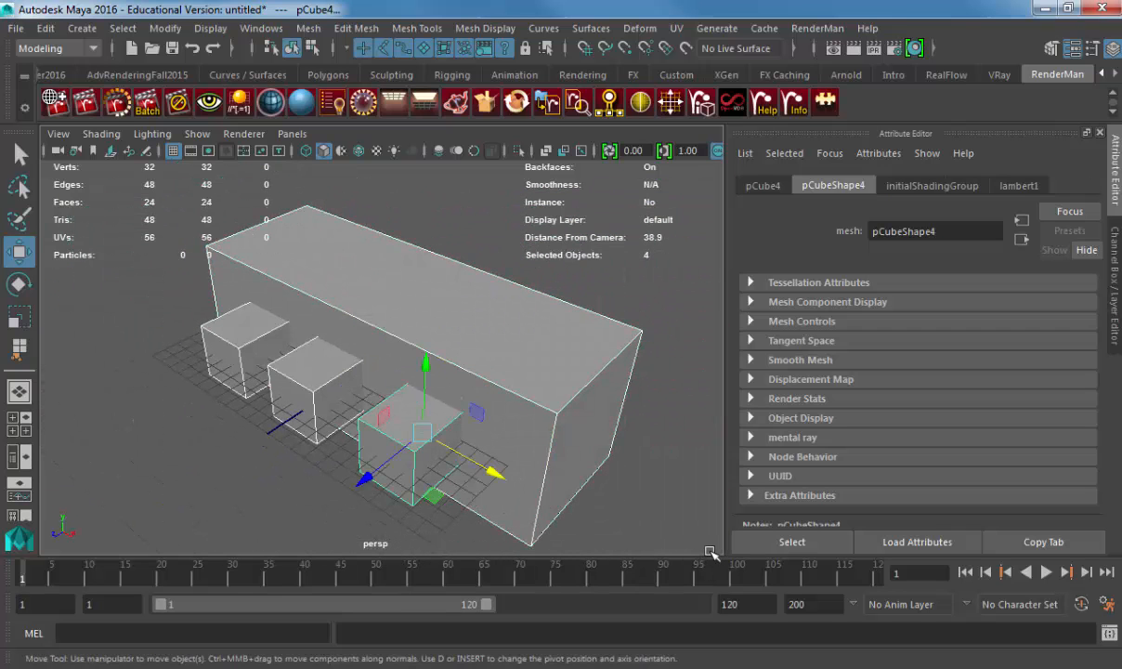
pyautogui.click(677, 29)
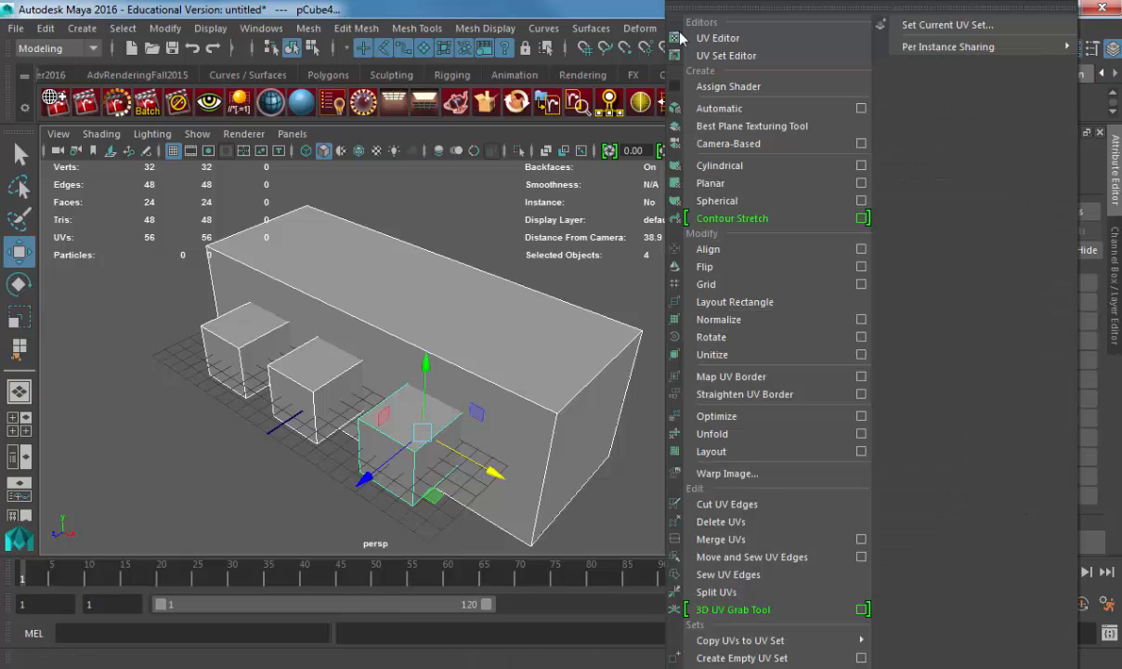
pyautogui.click(830, 113)
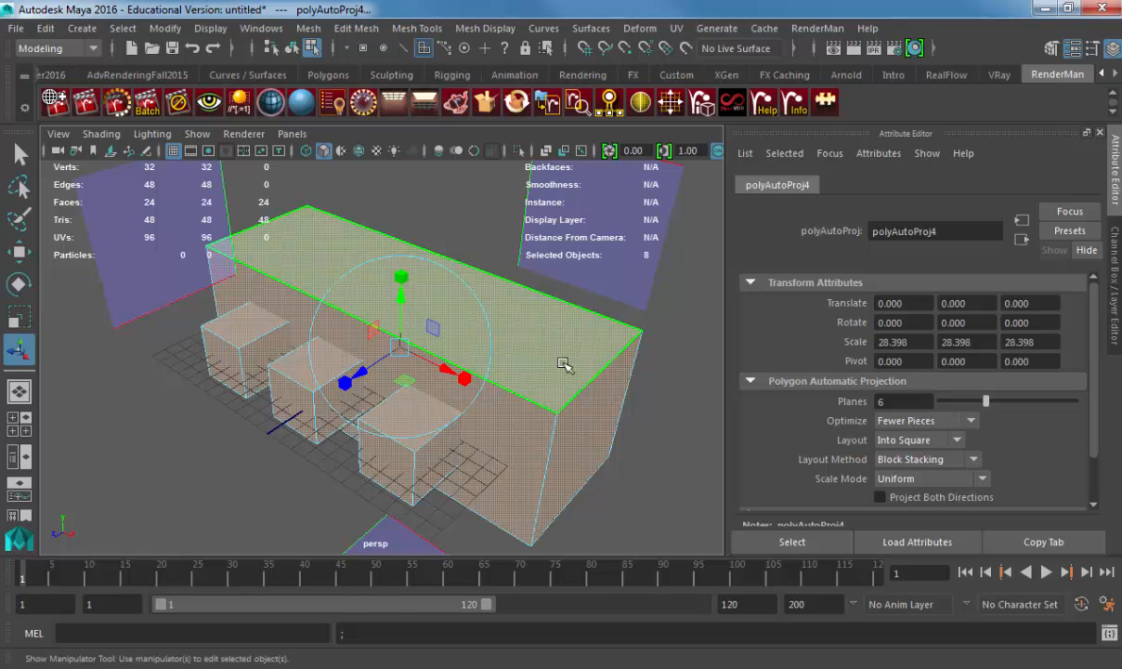
# - Reselect all four objects in object mode and open the UV Editor with their UV layout framed
pyautogui.keyDown('alt'); pyautogui.moveTo(564, 363); pyautogui.dragTo(411, 332, button='right'); pyautogui.keyUp('alt')
pyautogui.keyDown('alt'); pyautogui.moveTo(411, 332); pyautogui.dragTo(496, 301); pyautogui.keyUp('alt')
pyautogui.keyDown('alt'); pyautogui.moveTo(496, 301); pyautogui.dragTo(574, 348, button='right'); pyautogui.keyUp('alt')
pyautogui.keyDown('alt'); pyautogui.moveTo(573, 348); pyautogui.dragTo(527, 379); pyautogui.keyUp('alt')
pyautogui.click(537, 351)
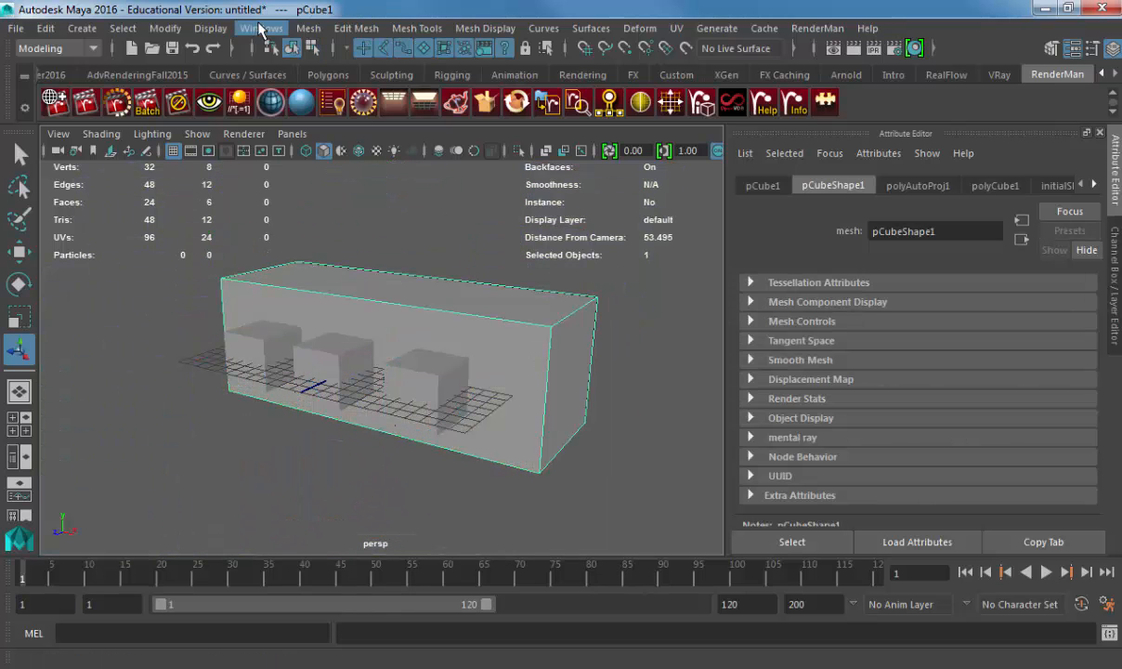
pyautogui.click(261, 28)
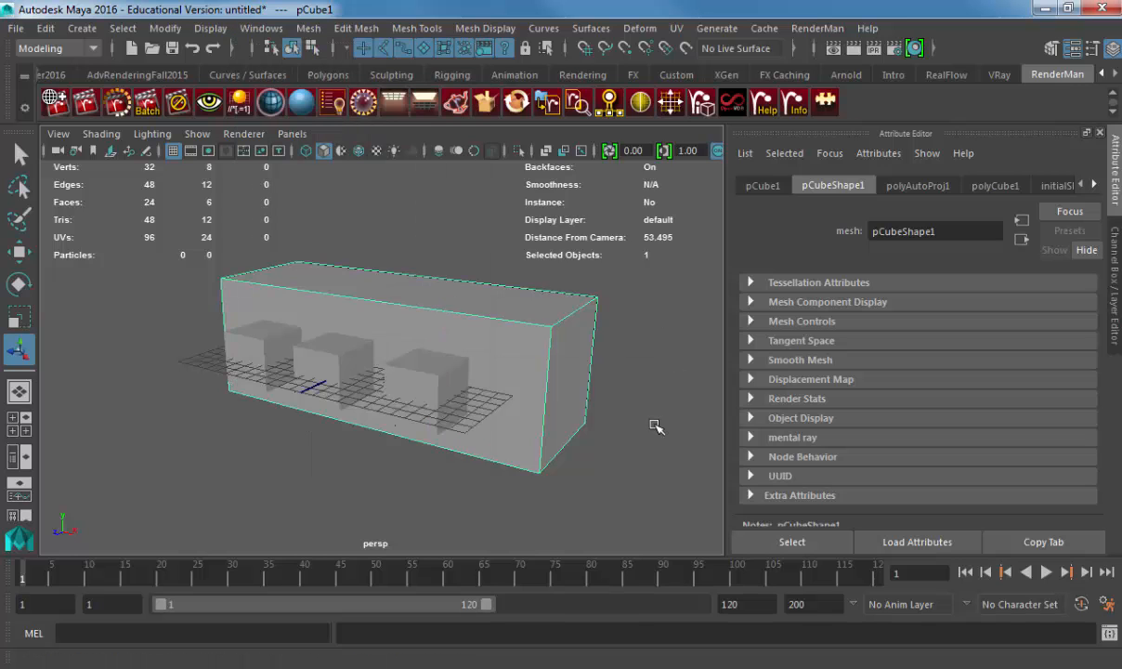
pyautogui.click(261, 28)
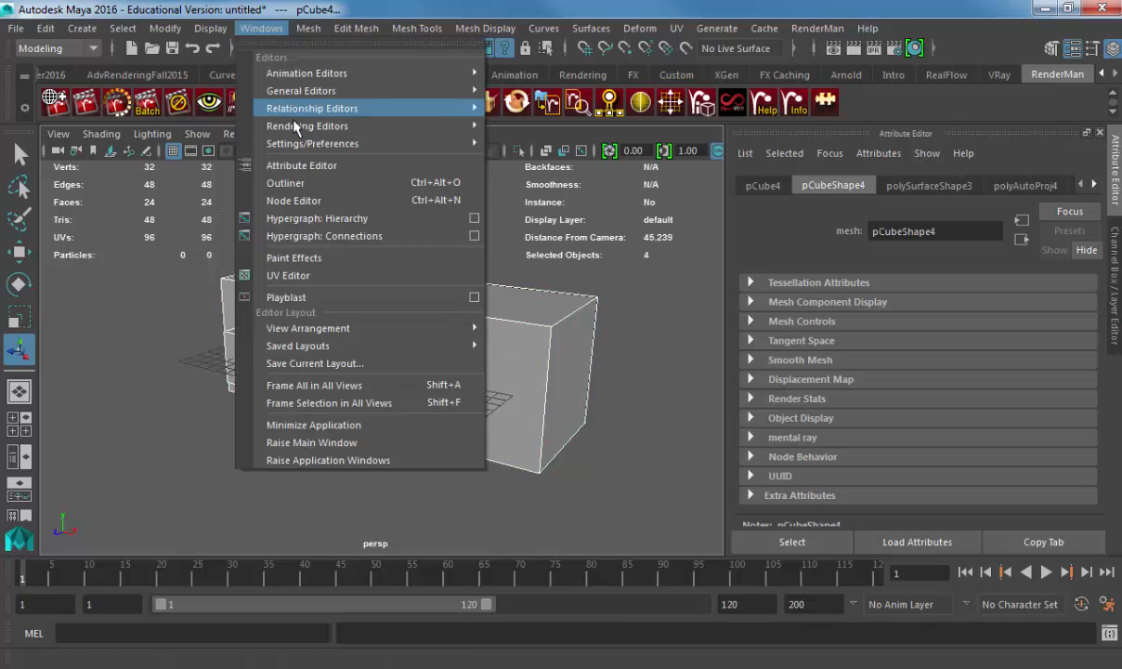
pyautogui.click(320, 275)
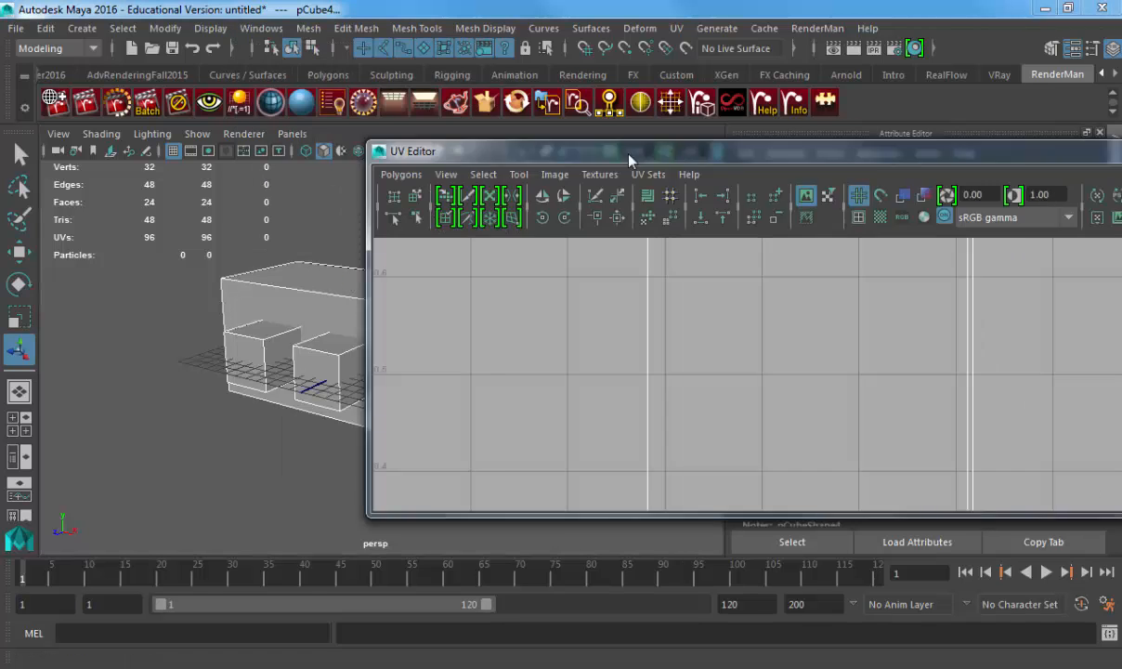
pyautogui.press('f')
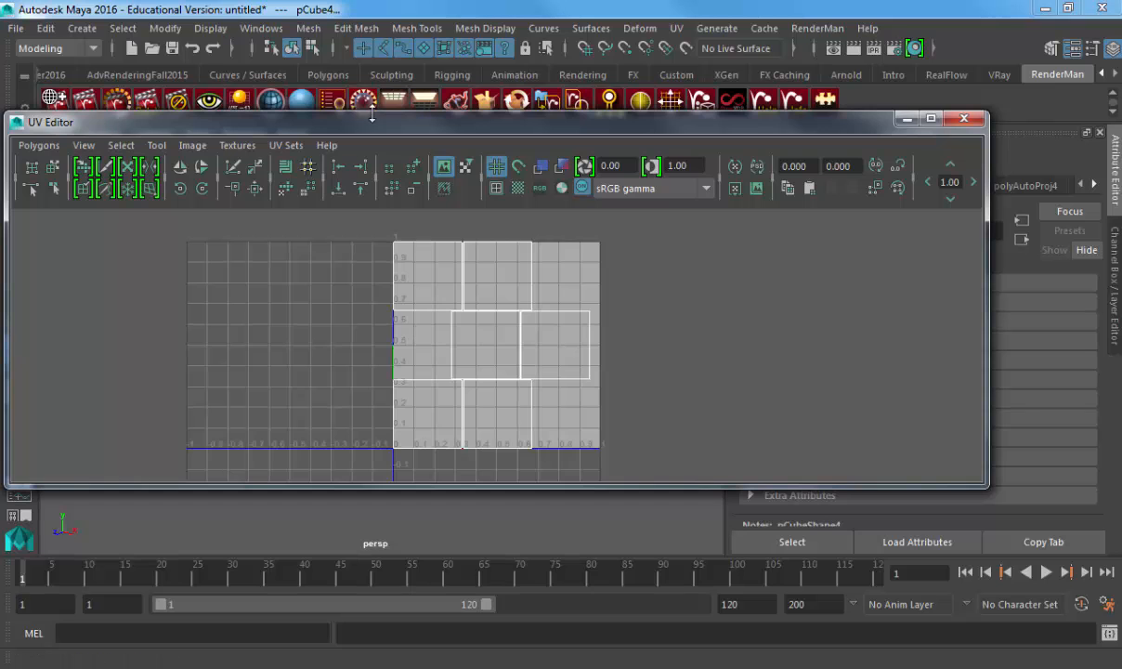
# - Select all of the long box's UV shells in the UV Editor and shift them 1.00 unit in positive U
pyautogui.moveTo(367, 122); pyautogui.dragTo(406, 94)
pyautogui.keyDown('alt'); pyautogui.moveTo(429, 323); pyautogui.dragTo(148, 293, button='right'); pyautogui.keyUp('alt')
pyautogui.keyDown('alt'); pyautogui.moveTo(578, 319); pyautogui.dragTo(426, 321, button='middle'); pyautogui.keyUp('alt')
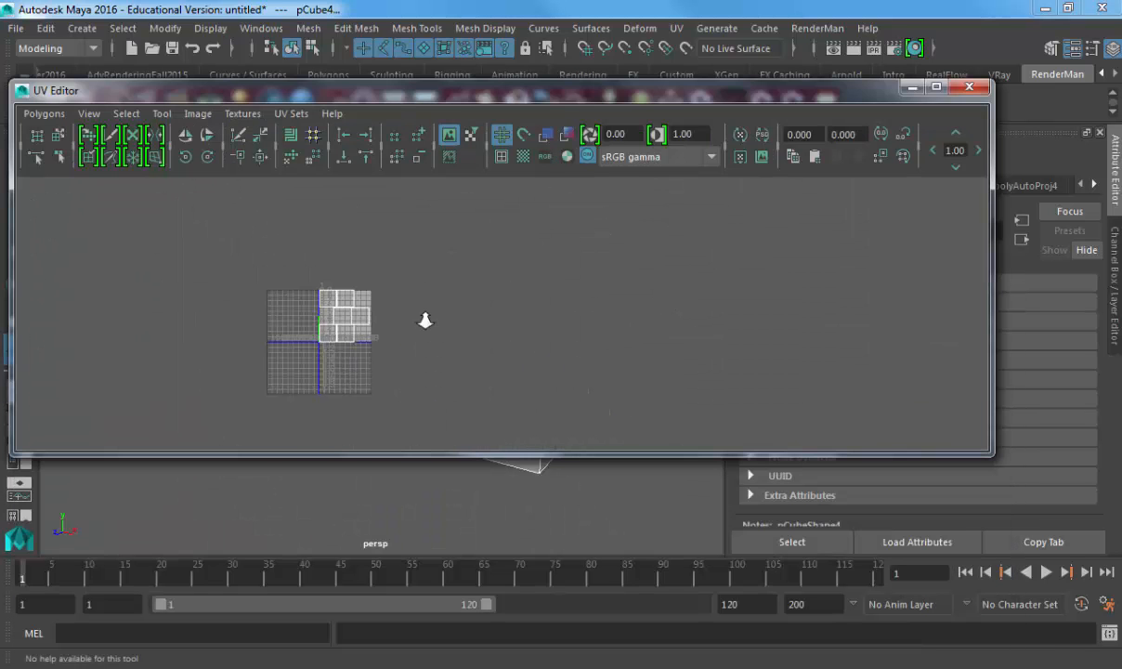
pyautogui.keyDown('alt'); pyautogui.moveTo(425, 320); pyautogui.dragTo(353, 325, button='right'); pyautogui.keyUp('alt')
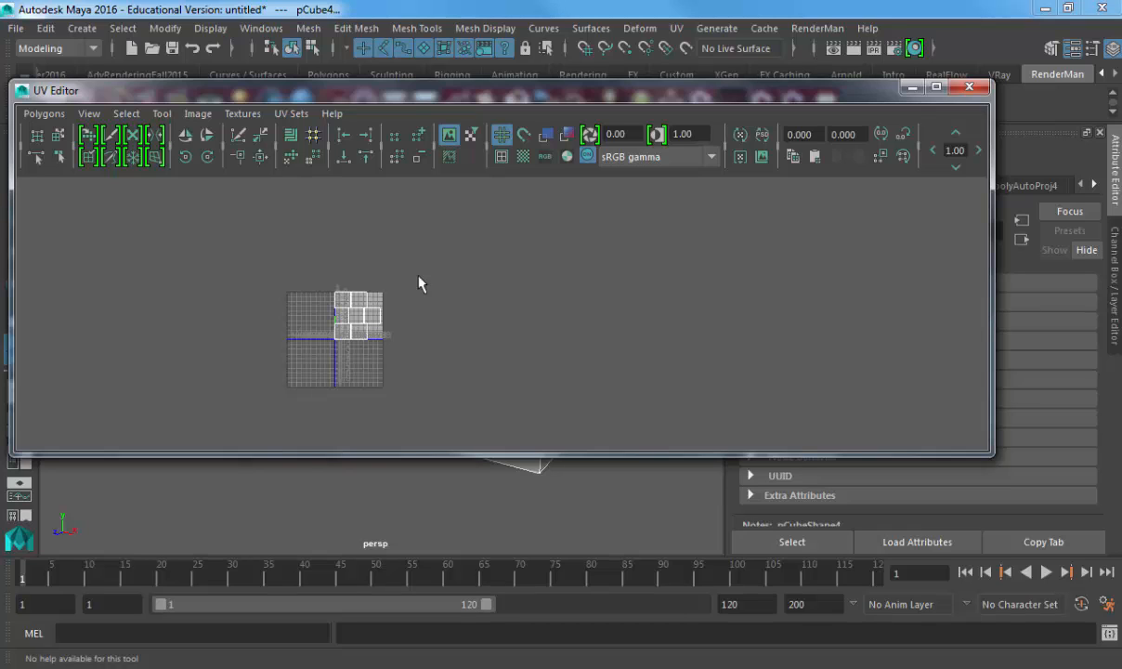
pyautogui.moveTo(378, 295); pyautogui.dragTo(323, 290, button='right')
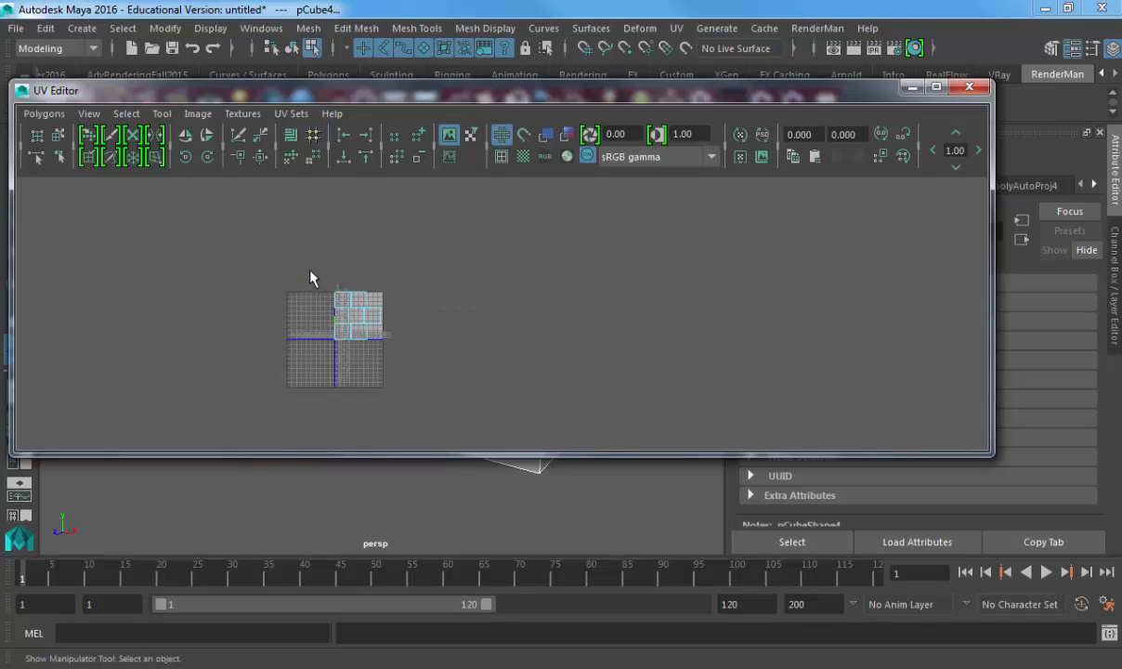
pyautogui.moveTo(401, 101); pyautogui.dragTo(393, 191)
pyautogui.click(418, 336)
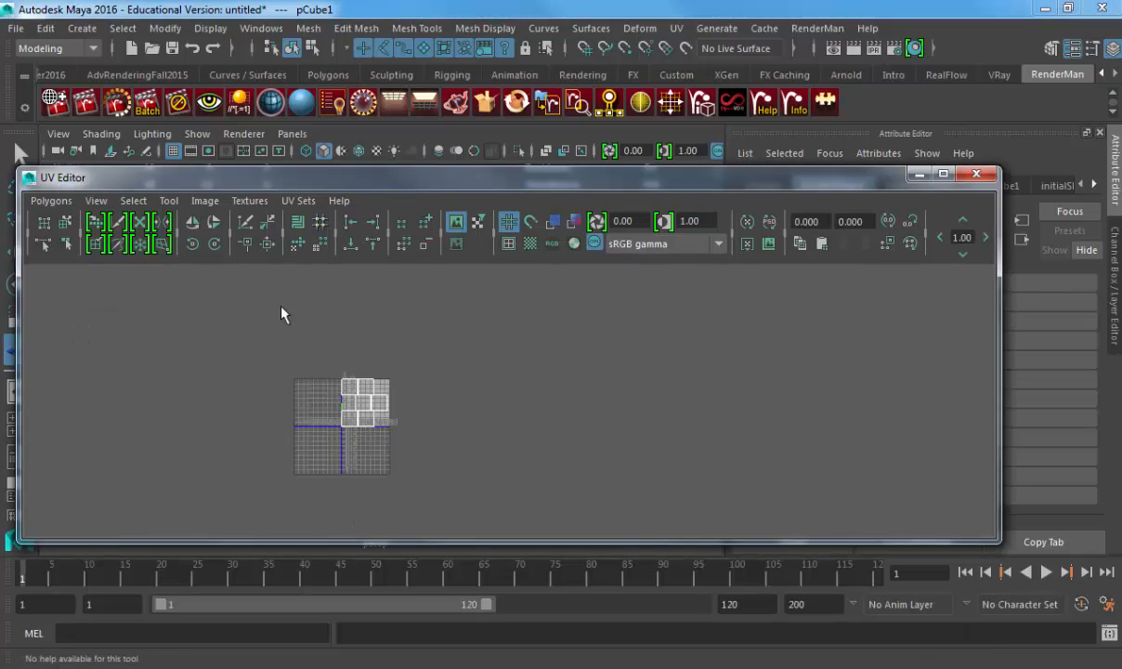
pyautogui.moveTo(315, 359); pyautogui.dragTo(276, 321, button='right')
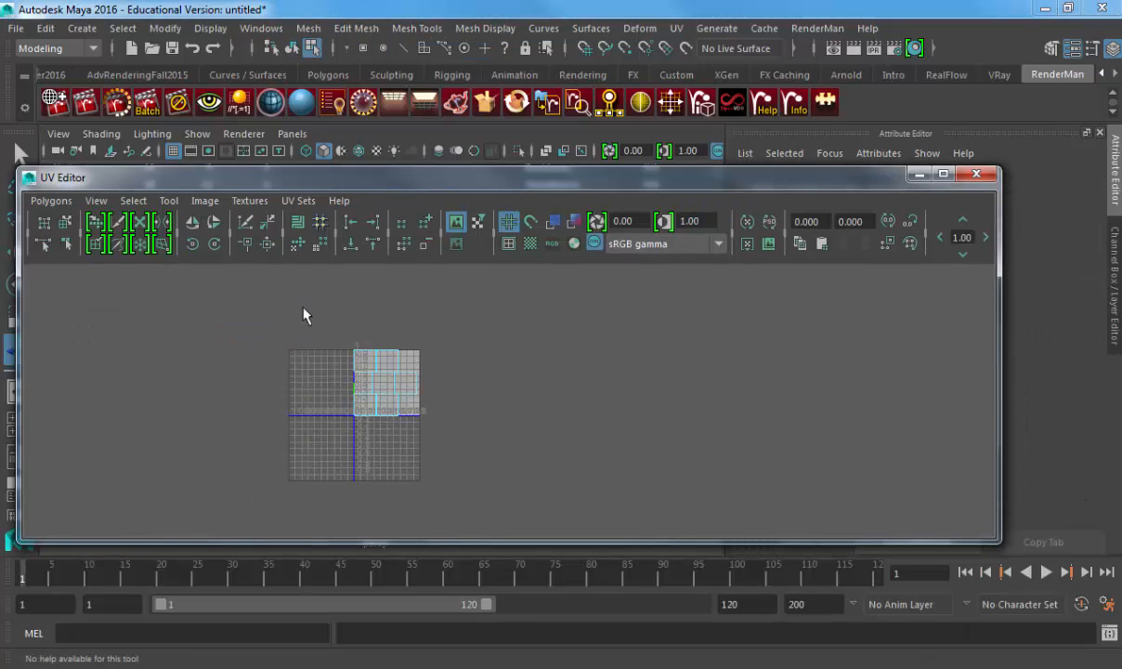
pyautogui.moveTo(296, 310); pyautogui.dragTo(451, 465)
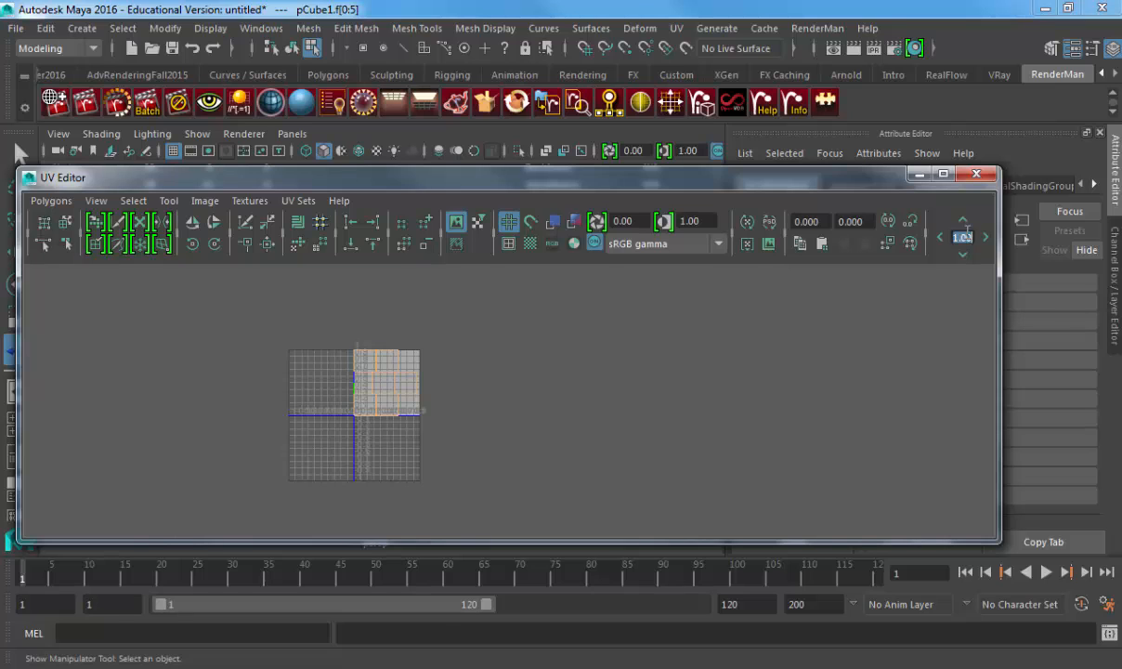
pyautogui.click(977, 238)
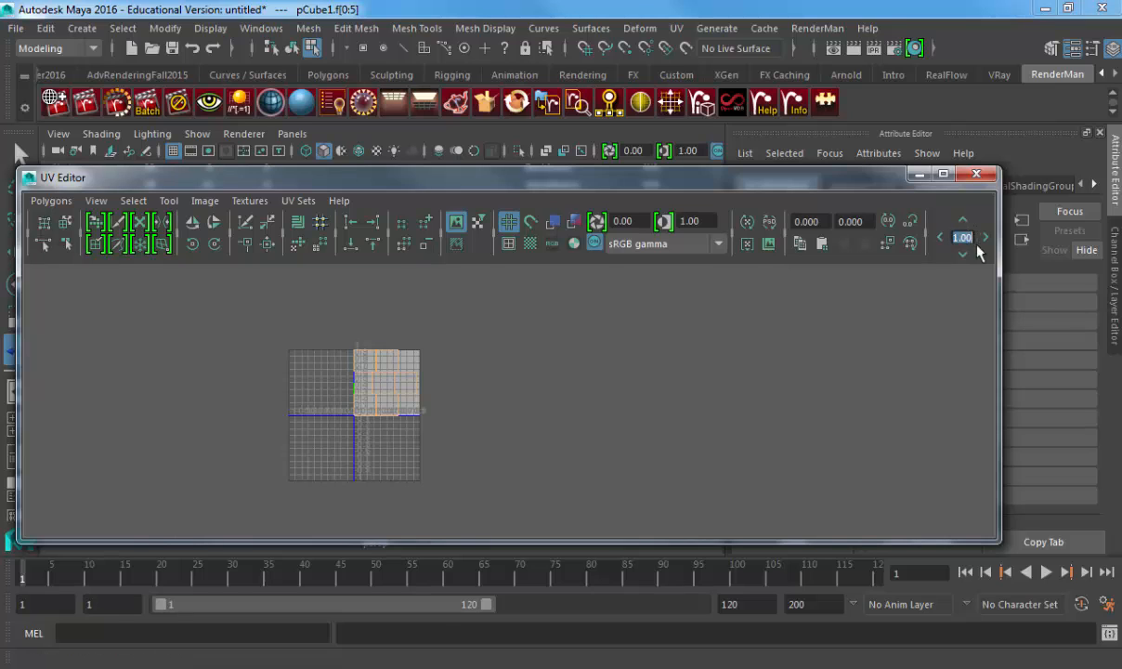
pyautogui.click(986, 239)
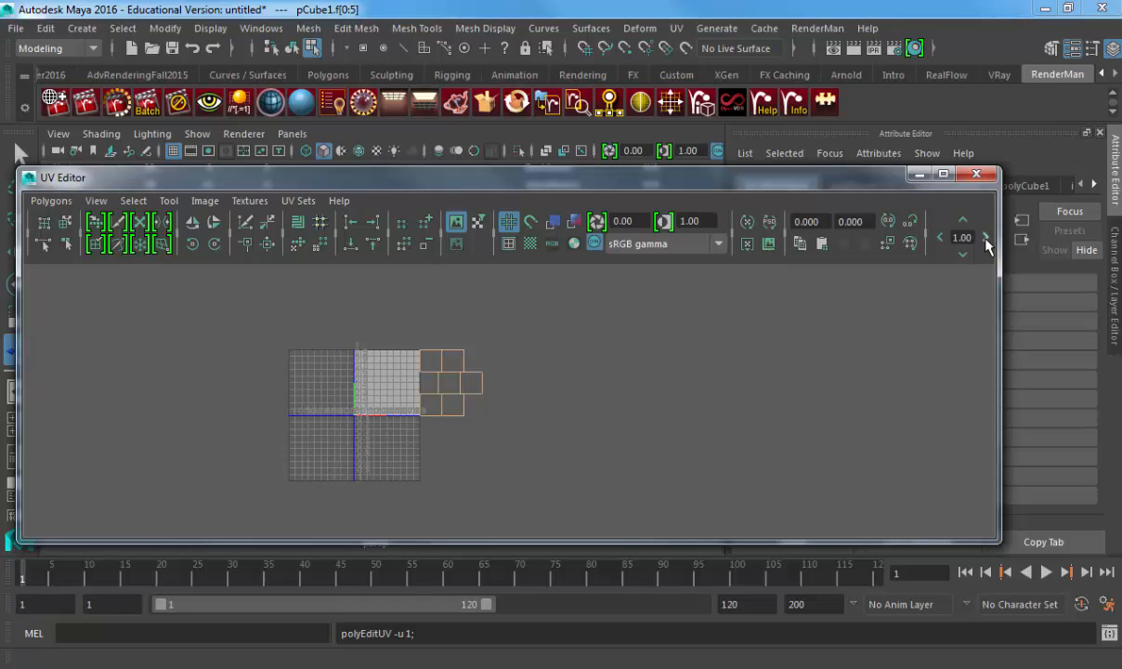
# - Select all UV shells of the small cube at the far end of the row and shift them 2 units in positive U
pyautogui.moveTo(554, 177); pyautogui.dragTo(669, 34)
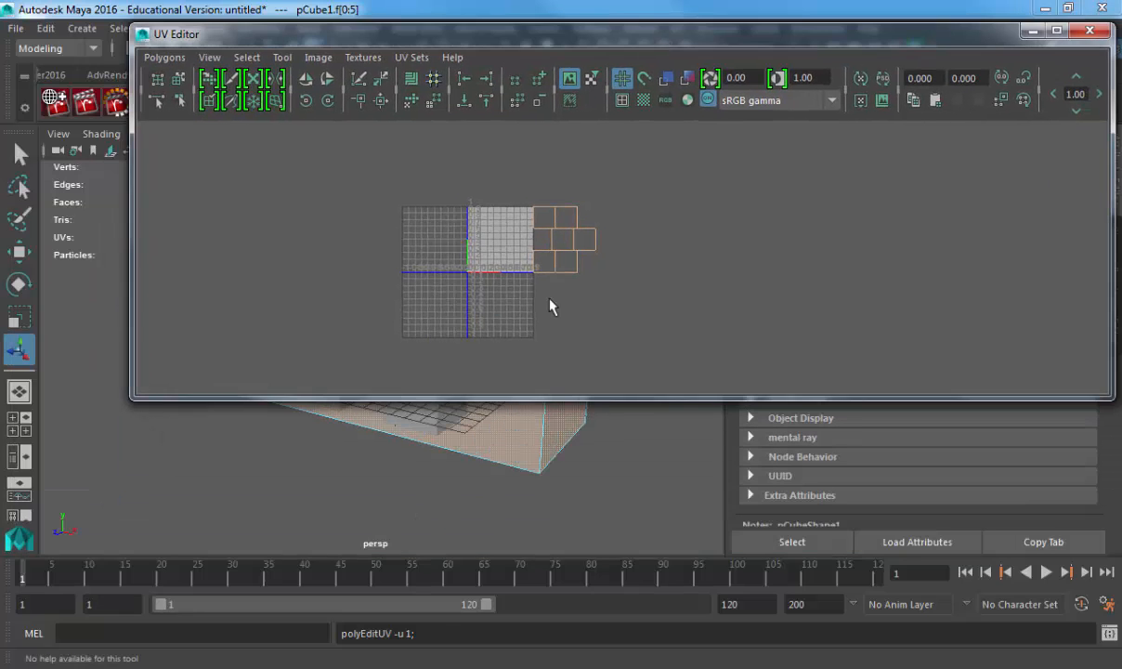
pyautogui.keyDown('alt'); pyautogui.moveTo(468, 475); pyautogui.dragTo(488, 533, button='middle'); pyautogui.keyUp('alt')
pyautogui.scroll(4, 406, 468)
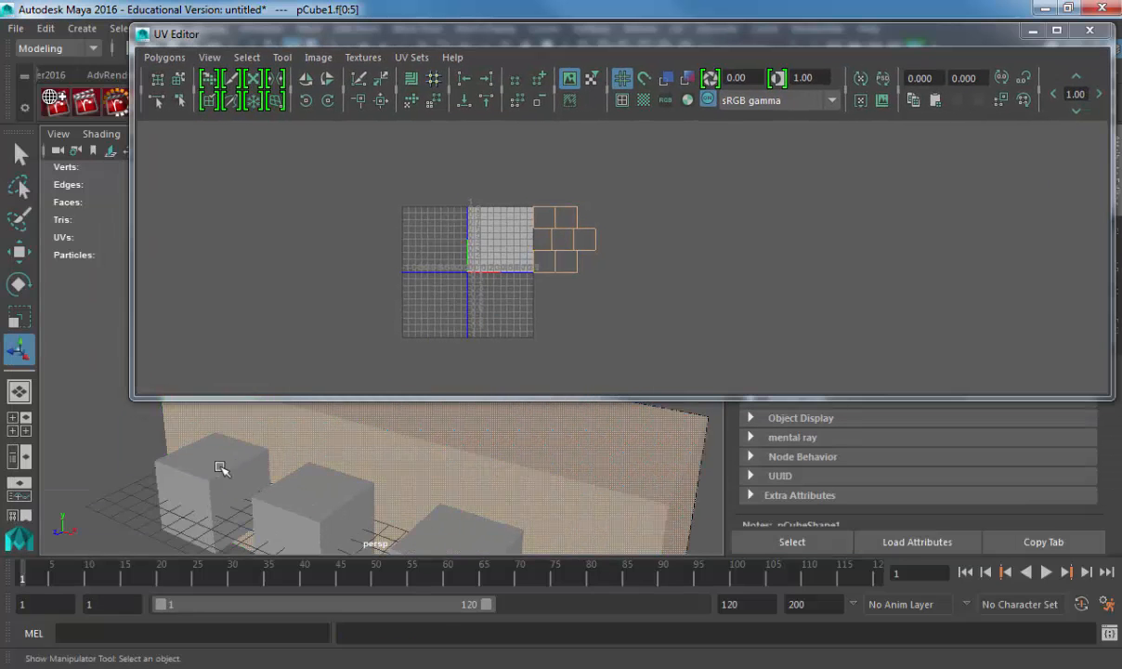
pyautogui.click(220, 468)
pyautogui.moveTo(490, 243); pyautogui.dragTo(443, 218, button='right')
pyautogui.moveTo(431, 176); pyautogui.dragTo(571, 298)
pyautogui.click(1099, 96)
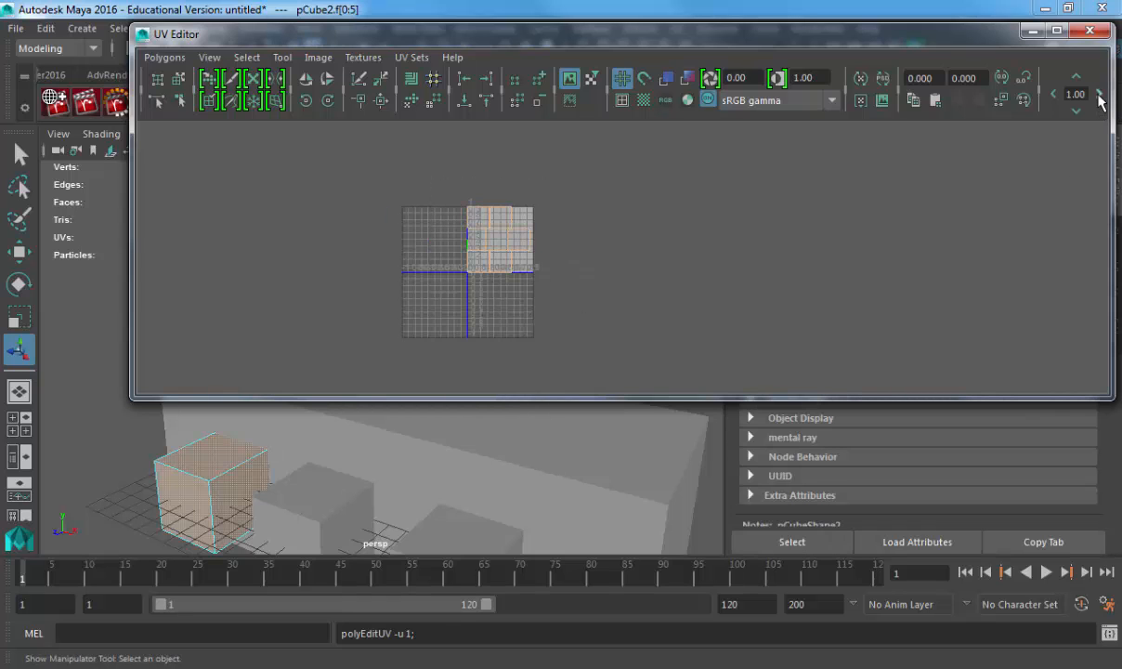
pyautogui.click(1099, 96)
# - Select all UVs of the middle small cube and shift them 3 units in positive U
pyautogui.click(282, 493)
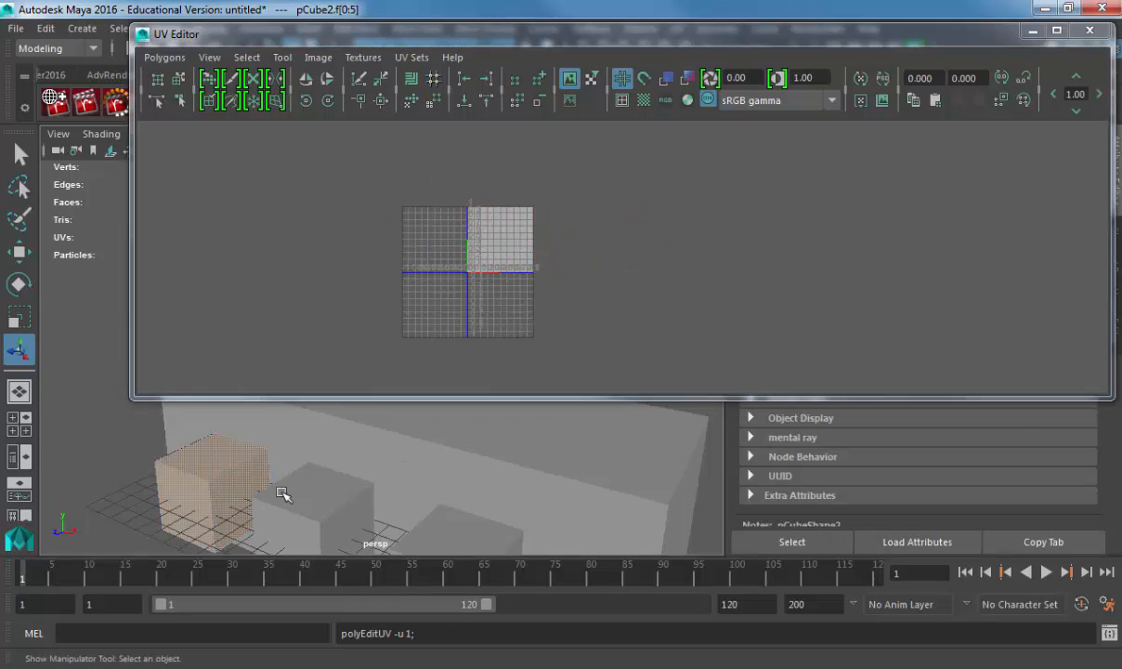
pyautogui.click(281, 492)
pyautogui.moveTo(437, 230); pyautogui.dragTo(441, 193, button='right')
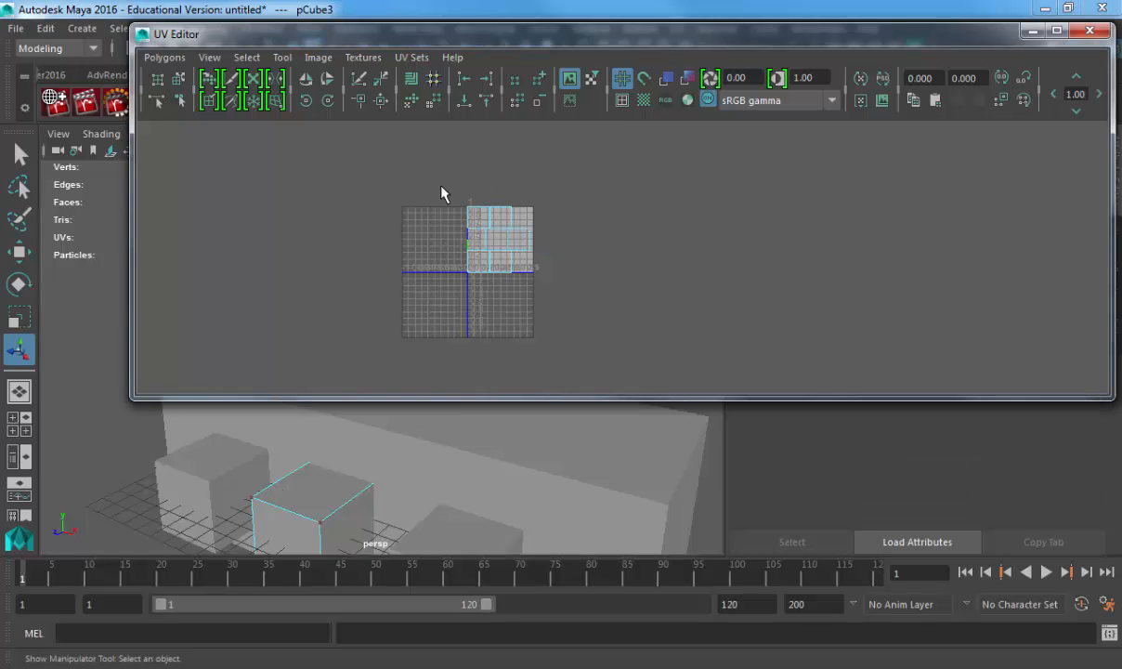
pyautogui.moveTo(441, 193); pyautogui.dragTo(595, 302)
pyautogui.click(1099, 96)
pyautogui.click(1099, 95)
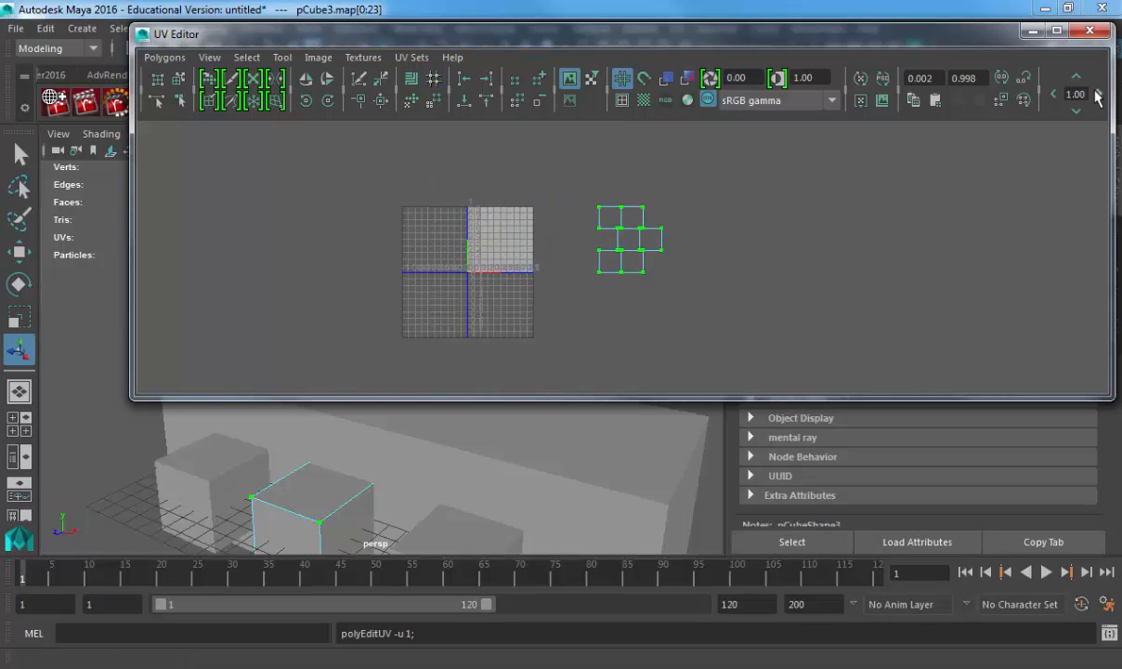
pyautogui.click(1099, 96)
# - Select all four objects together to compare their UV layouts across the tiles
pyautogui.keyDown('alt'); pyautogui.moveTo(613, 497); pyautogui.dragTo(449, 490, button='right'); pyautogui.keyUp('alt')
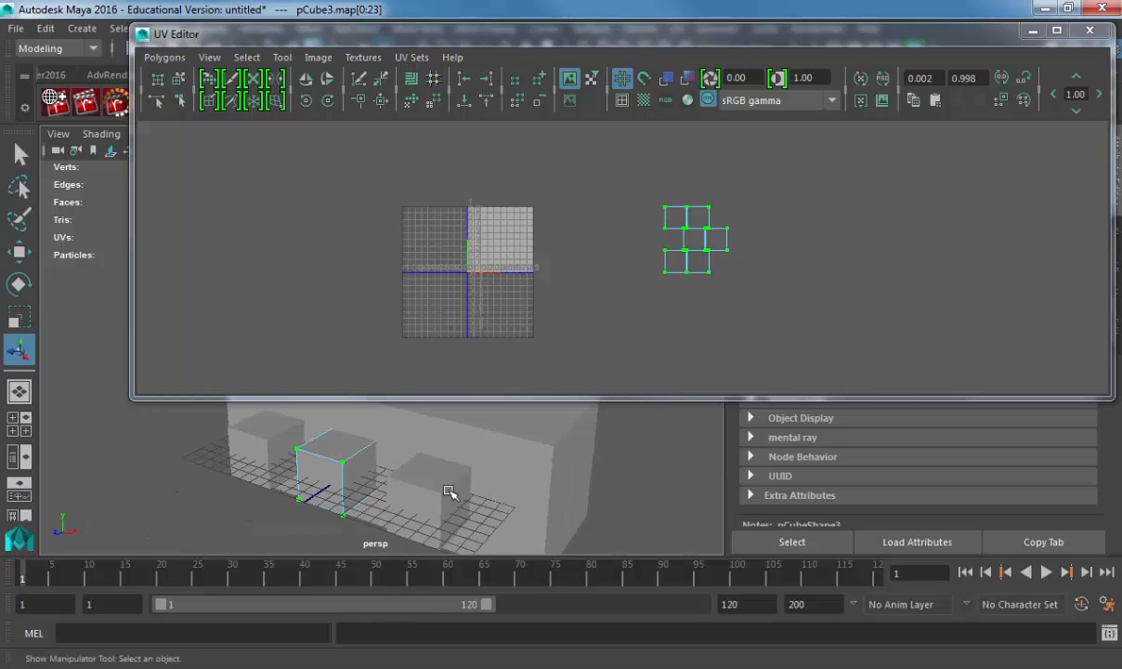
pyautogui.click(431, 476)
pyautogui.keyDown('shift'); pyautogui.click(312, 456); pyautogui.keyUp('shift')
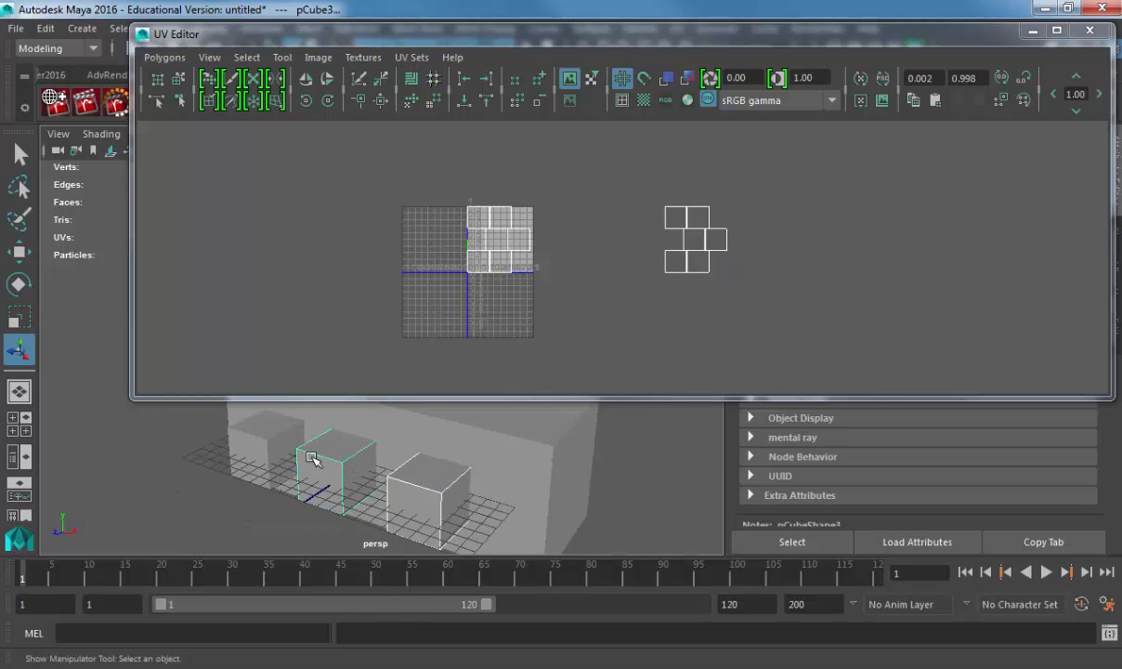
pyautogui.keyDown('shift'); pyautogui.click(251, 429); pyautogui.keyUp('shift')
pyautogui.keyDown('shift'); pyautogui.click(426, 426); pyautogui.keyUp('shift')
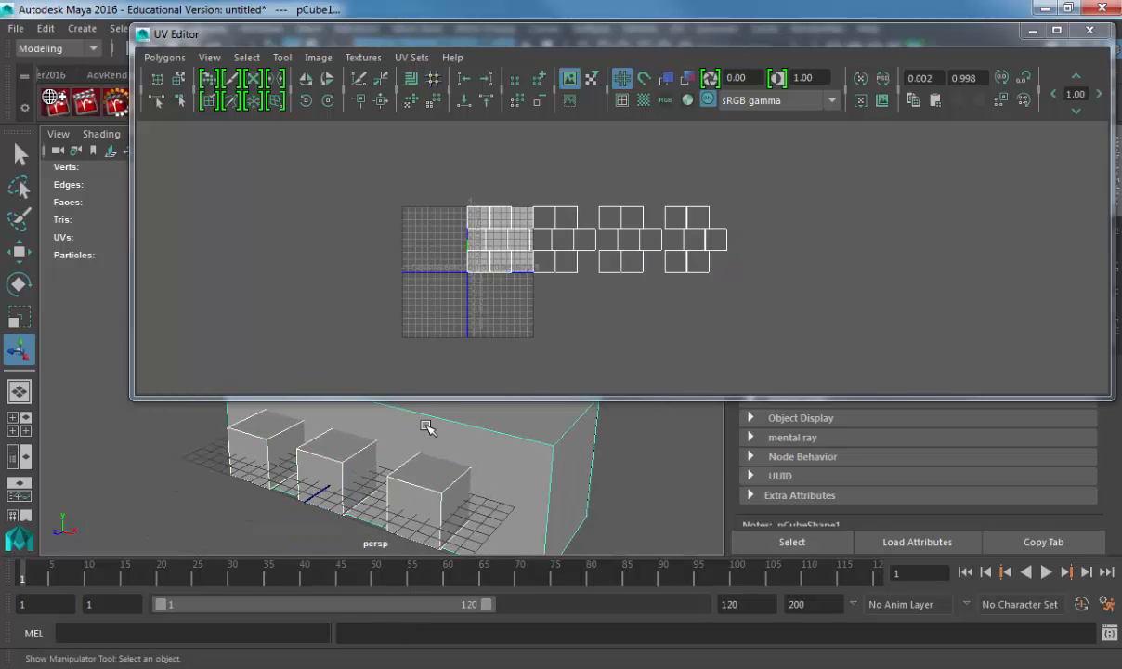
# - Configure the UV Editor grid with tile lines on, length and width of 10 units, and grid lines every 1 unit
pyautogui.click(210, 57)
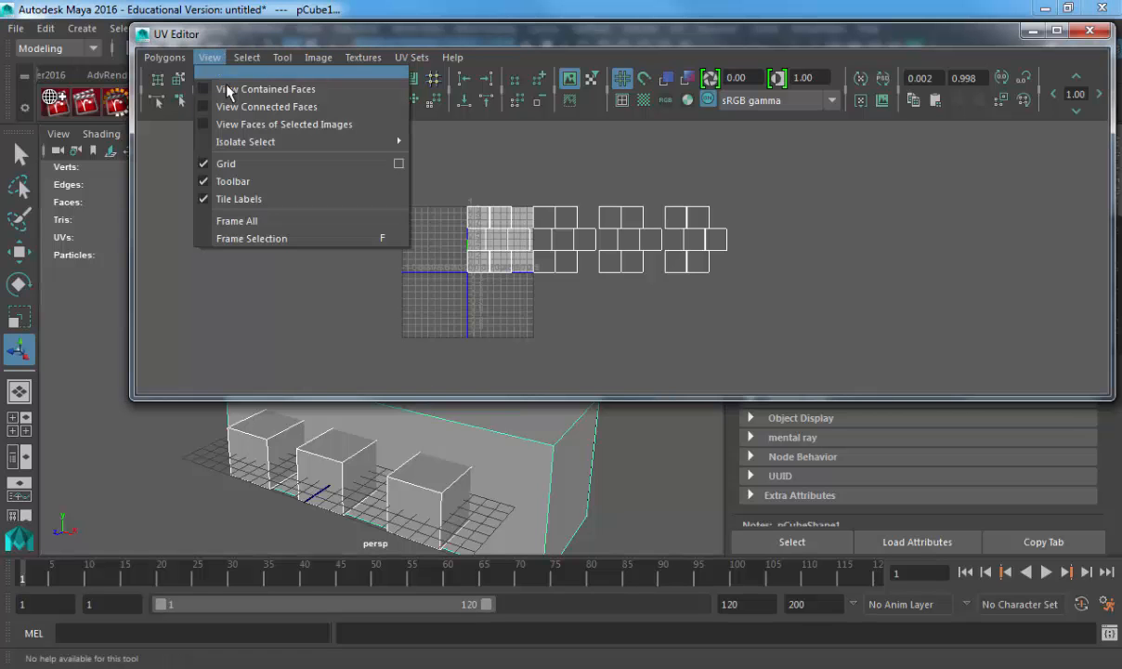
pyautogui.click(398, 163)
pyautogui.moveTo(467, 105); pyautogui.dragTo(228, 87)
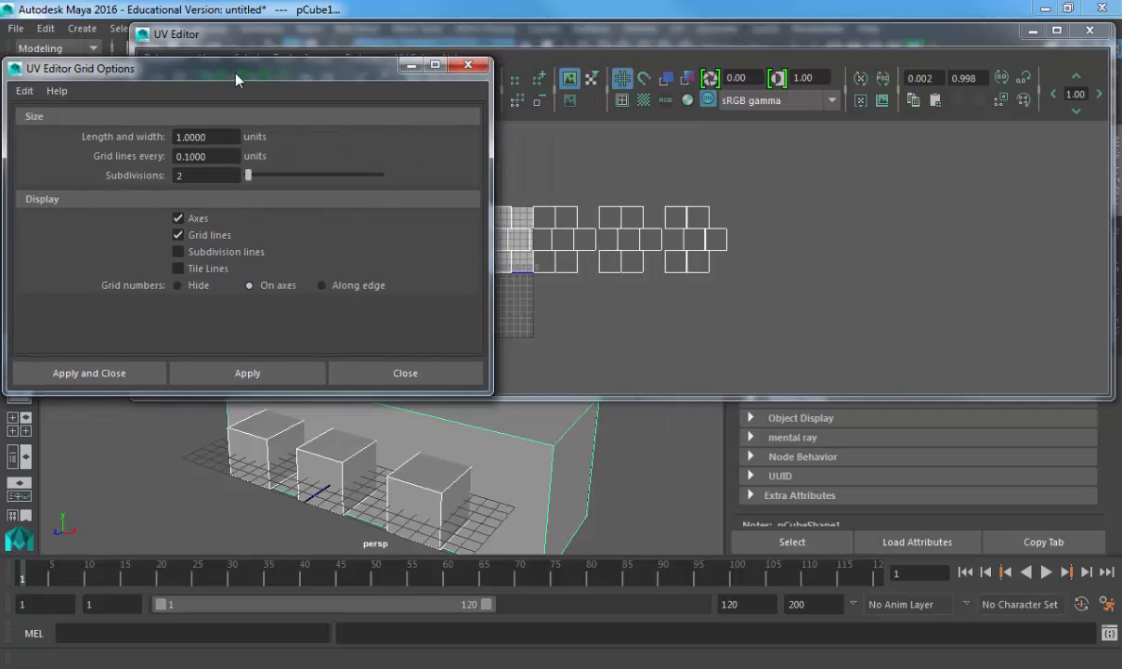
pyautogui.click(198, 267)
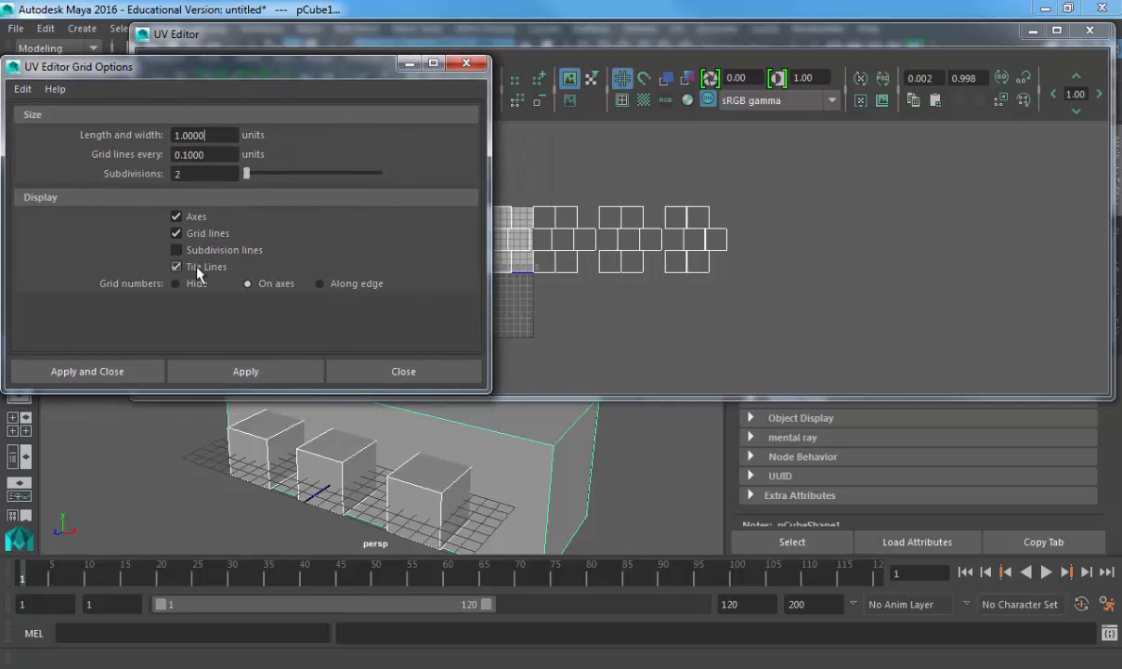
pyautogui.doubleClick(205, 154)
pyautogui.write('1')
pyautogui.press('Return')
pyautogui.doubleClick(200, 136)
pyautogui.write('10')
pyautogui.press('Tab')
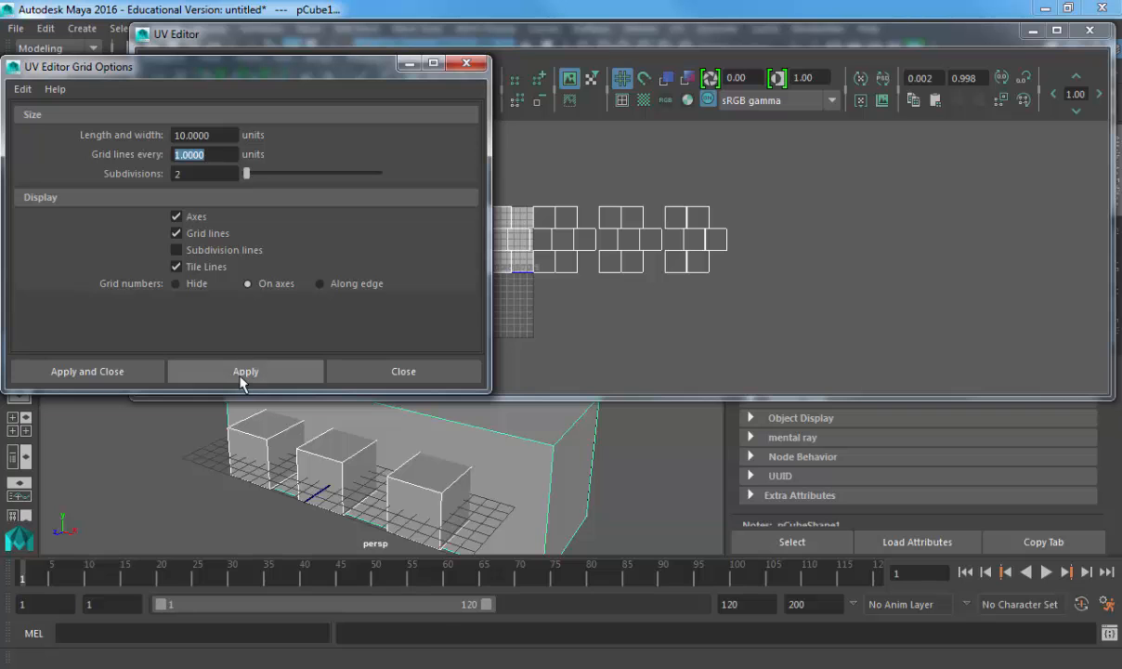
pyautogui.click(314, 376)
pyautogui.click(397, 373)
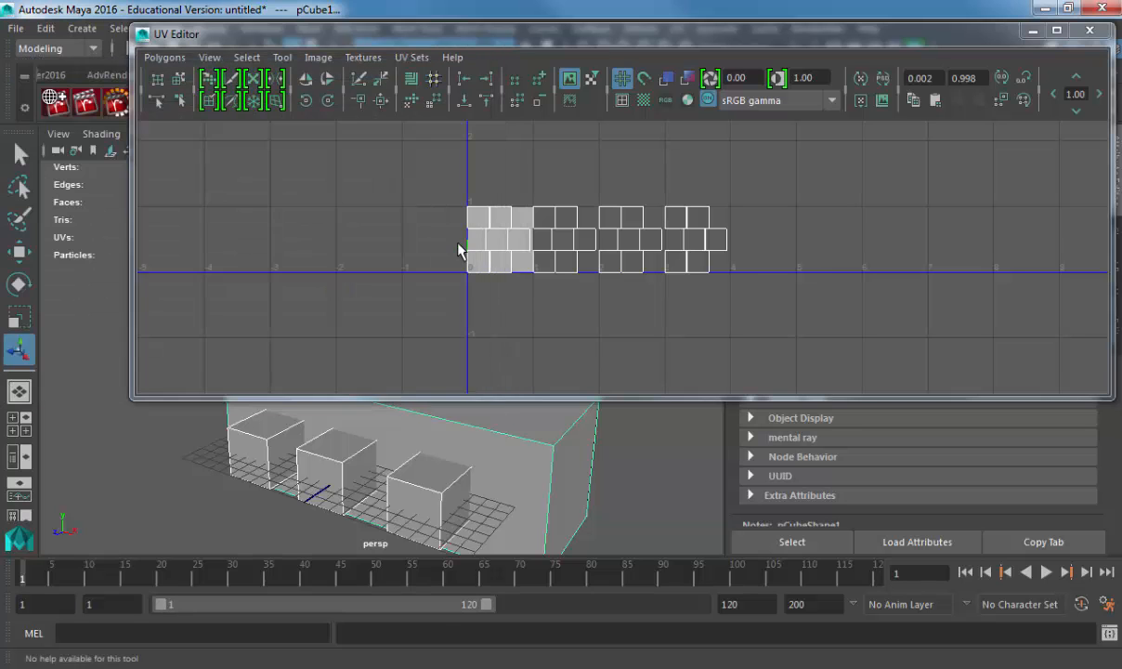
# - Select all UV shells in the first tile and scale them down slightly to leave a margin inside the tile
pyautogui.keyDown('alt'); pyautogui.moveTo(458, 249); pyautogui.dragTo(445, 278, button='middle'); pyautogui.keyUp('alt')
pyautogui.keyDown('alt'); pyautogui.moveTo(445, 279); pyautogui.dragTo(818, 325, button='right'); pyautogui.keyUp('alt')
pyautogui.keyDown('alt'); pyautogui.moveTo(479, 275); pyautogui.dragTo(651, 230, button='middle'); pyautogui.keyUp('alt')
pyautogui.keyDown('alt'); pyautogui.moveTo(652, 229); pyautogui.dragTo(811, 264, button='right'); pyautogui.keyUp('alt')
pyautogui.keyDown('alt'); pyautogui.moveTo(811, 263); pyautogui.dragTo(732, 307, button='middle'); pyautogui.keyUp('alt')
pyautogui.keyDown('alt'); pyautogui.moveTo(732, 308); pyautogui.dragTo(892, 321, button='right'); pyautogui.keyUp('alt')
pyautogui.keyDown('alt'); pyautogui.moveTo(512, 250); pyautogui.dragTo(619, 245, button='middle'); pyautogui.keyUp('alt')
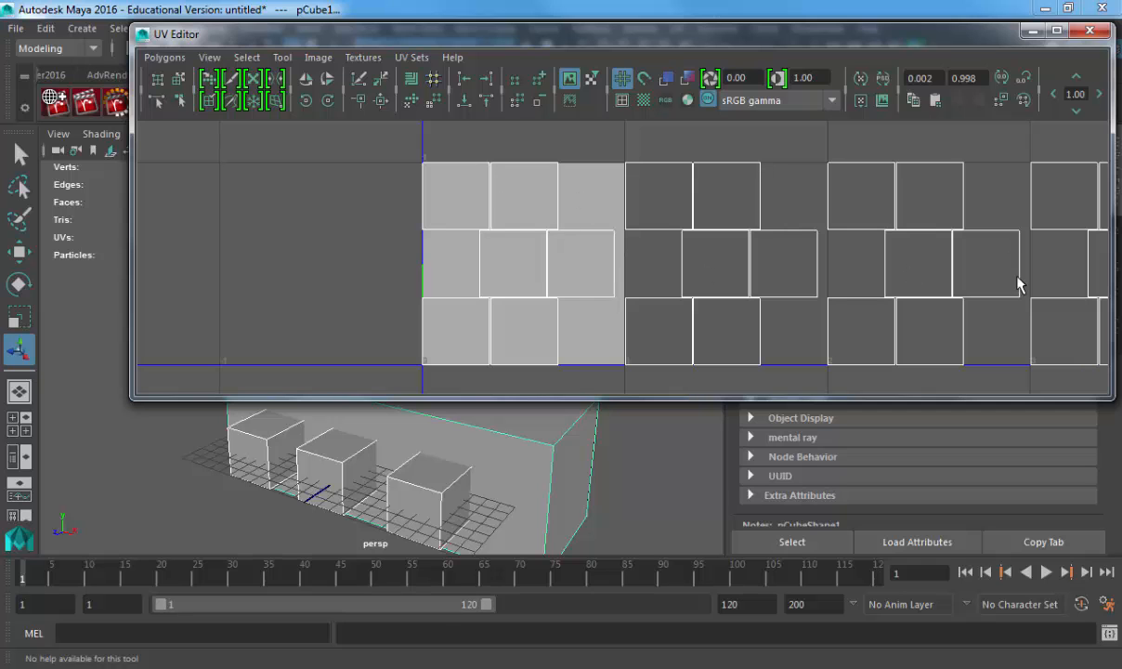
pyautogui.keyDown('alt'); pyautogui.moveTo(1017, 280); pyautogui.dragTo(743, 261, button='right'); pyautogui.keyUp('alt')
pyautogui.rightClick(366, 255)
pyautogui.click(299, 228)
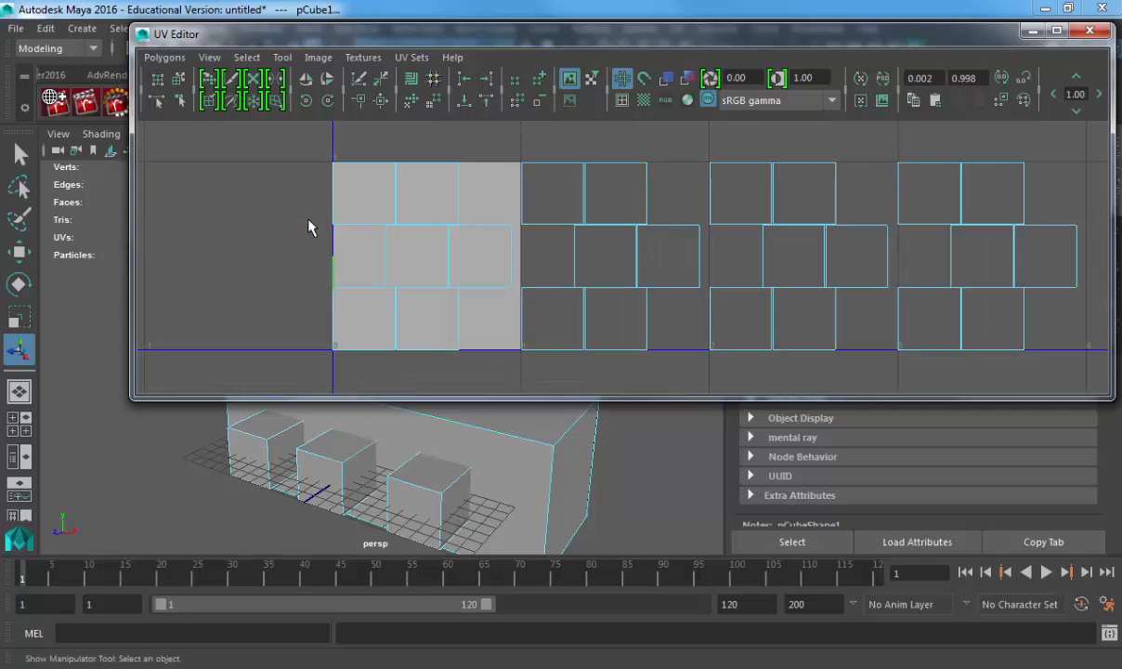
pyautogui.moveTo(295, 170); pyautogui.dragTo(492, 340)
pyautogui.press('r')
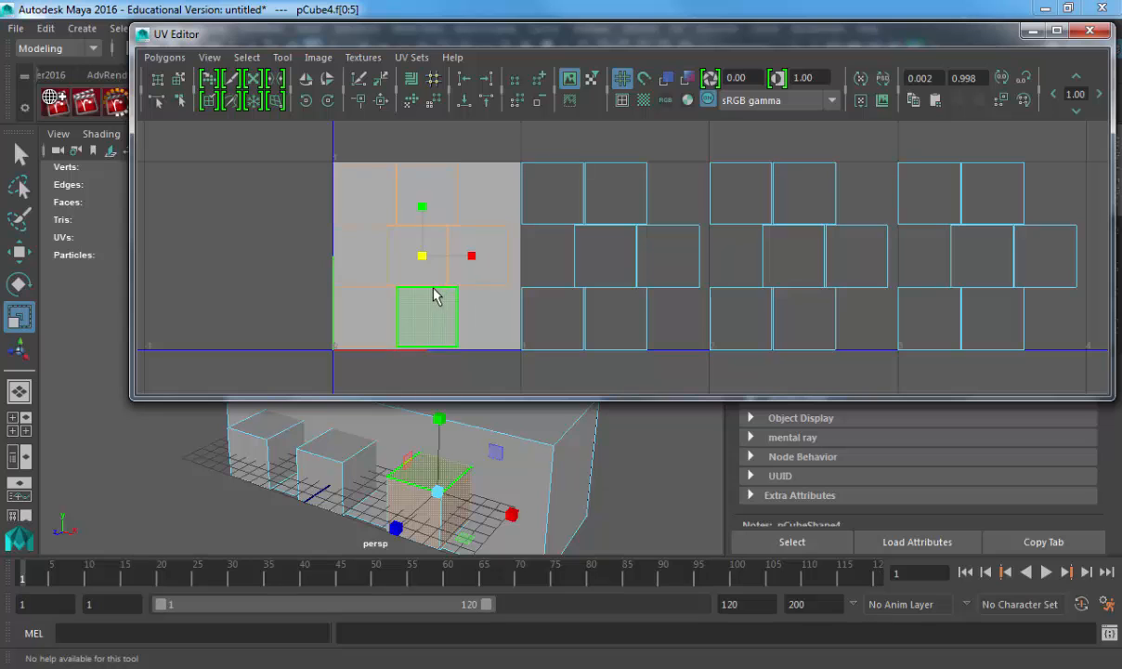
# - Scale down the UV shells in the second, third and fourth tiles slightly, one tile at a time
pyautogui.moveTo(556, 185); pyautogui.dragTo(671, 337)
pyautogui.moveTo(668, 329); pyautogui.dragTo(658, 327, button='middle')
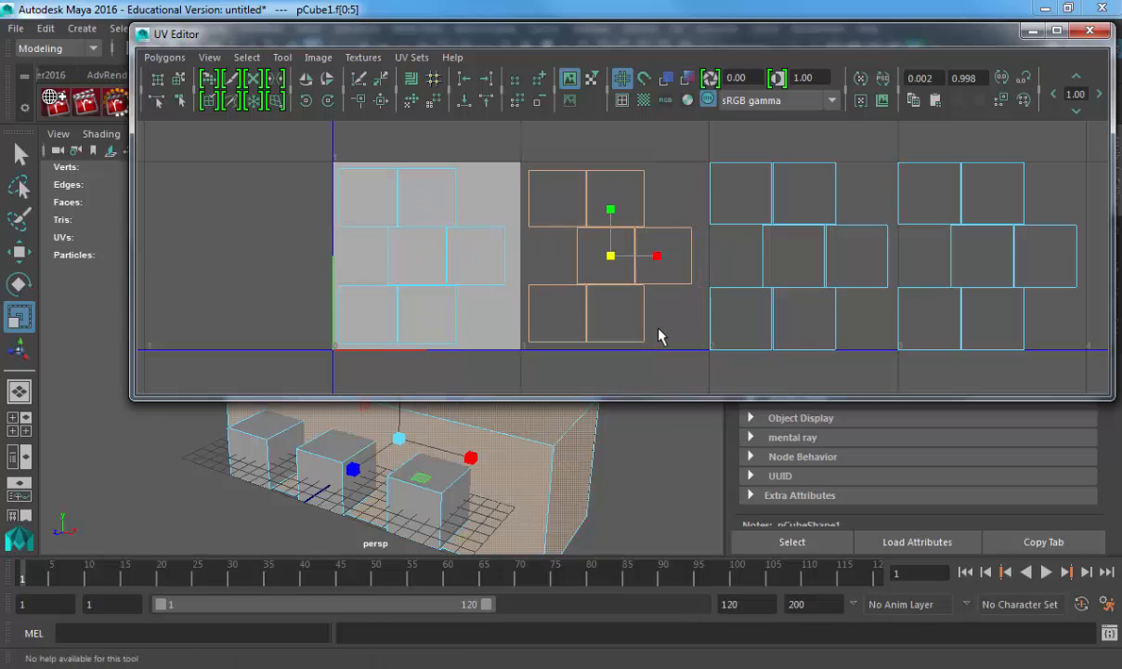
pyautogui.moveTo(723, 208); pyautogui.dragTo(858, 323)
pyautogui.moveTo(857, 323); pyautogui.dragTo(859, 332, button='middle')
pyautogui.moveTo(887, 150); pyautogui.dragTo(1062, 354)
pyautogui.moveTo(1062, 353); pyautogui.dragTo(1055, 349, button='middle')
# - Return to object selection and select the long box and all three small cubes to display their UVs together
pyautogui.keyDown('alt'); pyautogui.moveTo(1053, 342); pyautogui.dragTo(236, 171, button='right'); pyautogui.keyUp('alt')
pyautogui.keyDown('alt'); pyautogui.moveTo(237, 171); pyautogui.dragTo(161, 162, button='middle'); pyautogui.keyUp('alt')
pyautogui.keyDown('alt'); pyautogui.moveTo(161, 163); pyautogui.dragTo(111, 159, button='right'); pyautogui.keyUp('alt')
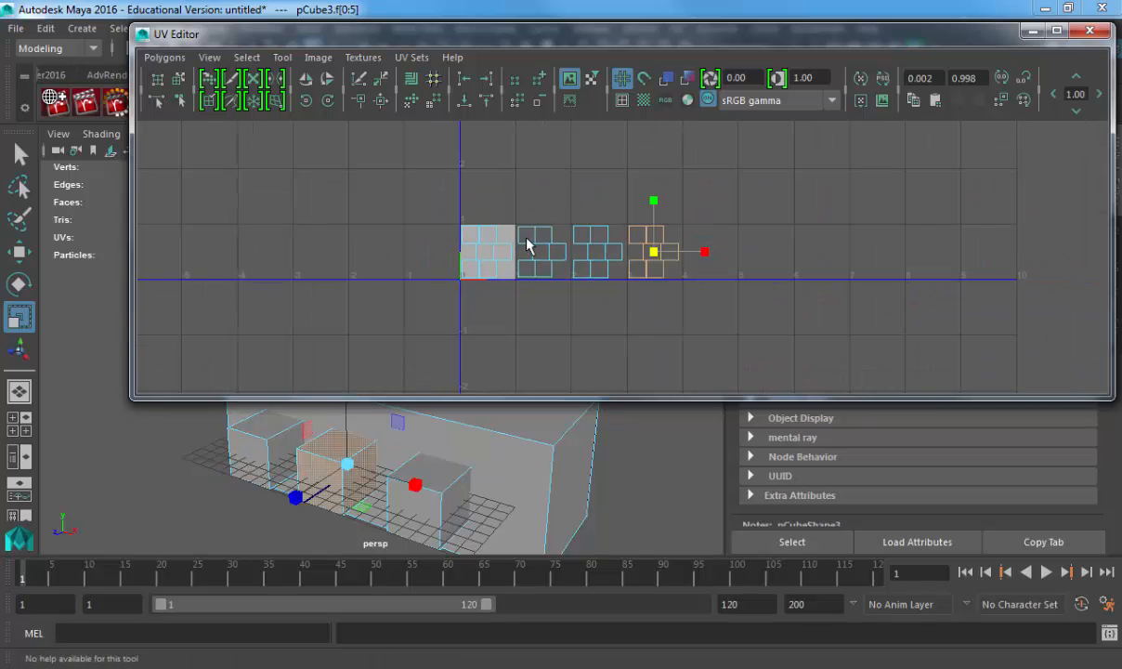
pyautogui.moveTo(384, 446); pyautogui.dragTo(437, 425, button='right')
pyautogui.click(436, 425)
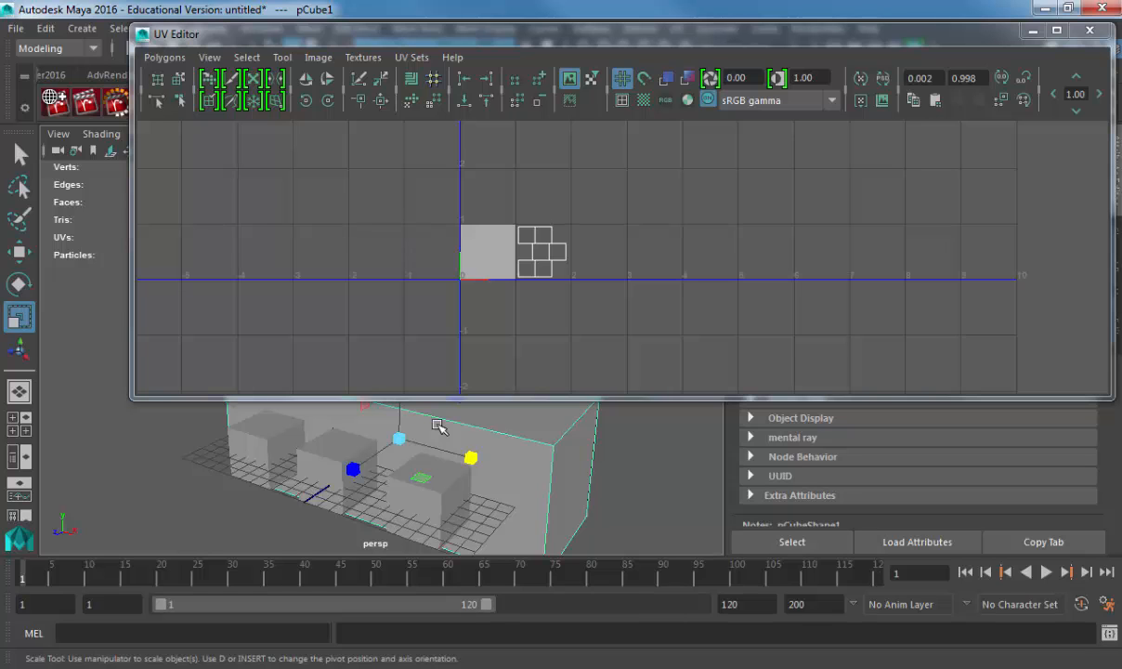
pyautogui.keyDown('shift'); pyautogui.click(450, 481); pyautogui.keyUp('shift')
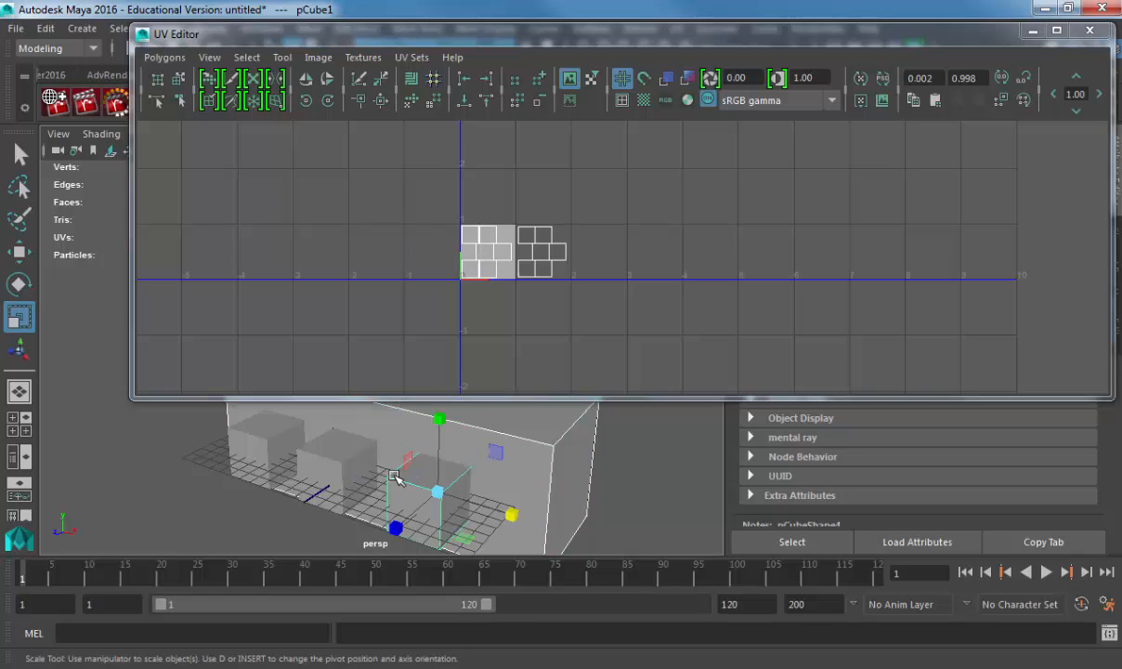
pyautogui.keyDown('shift'); pyautogui.click(330, 463); pyautogui.keyUp('shift')
pyautogui.keyDown('shift'); pyautogui.click(279, 459); pyautogui.keyUp('shift')
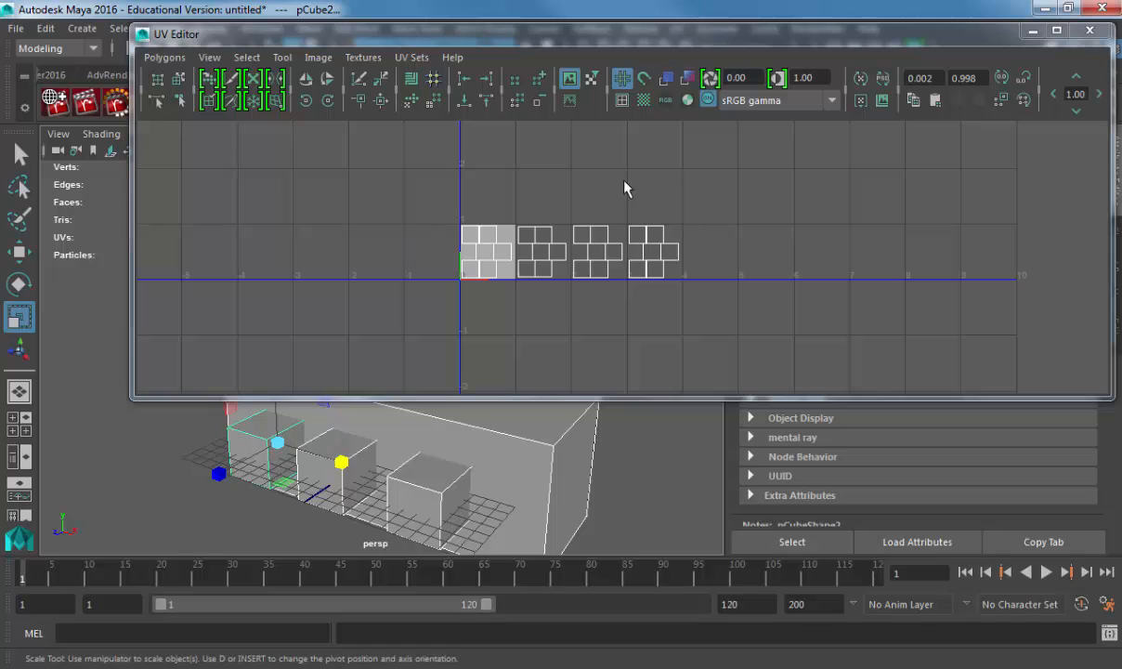
# - Examine the extent of the UV tile grid across the row and upward beyond the four layouts
pyautogui.keyDown('alt'); pyautogui.moveTo(488, 274); pyautogui.dragTo(278, 299, button='middle'); pyautogui.keyUp('alt')
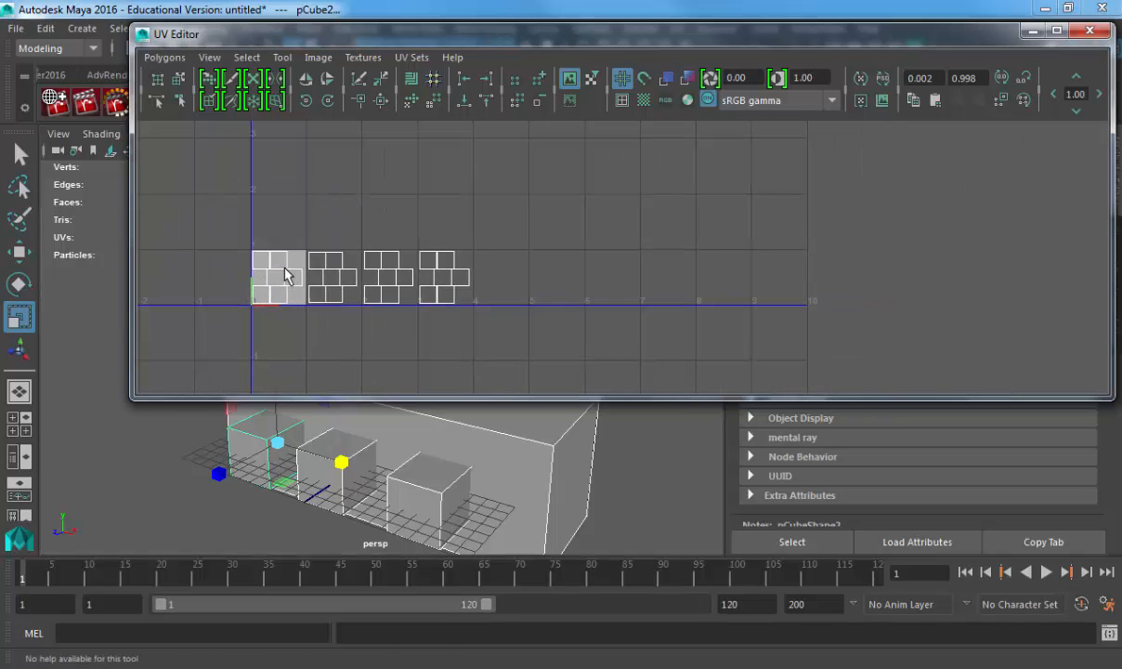
pyautogui.keyDown('alt'); pyautogui.moveTo(737, 251); pyautogui.dragTo(744, 267, button='middle'); pyautogui.keyUp('alt')
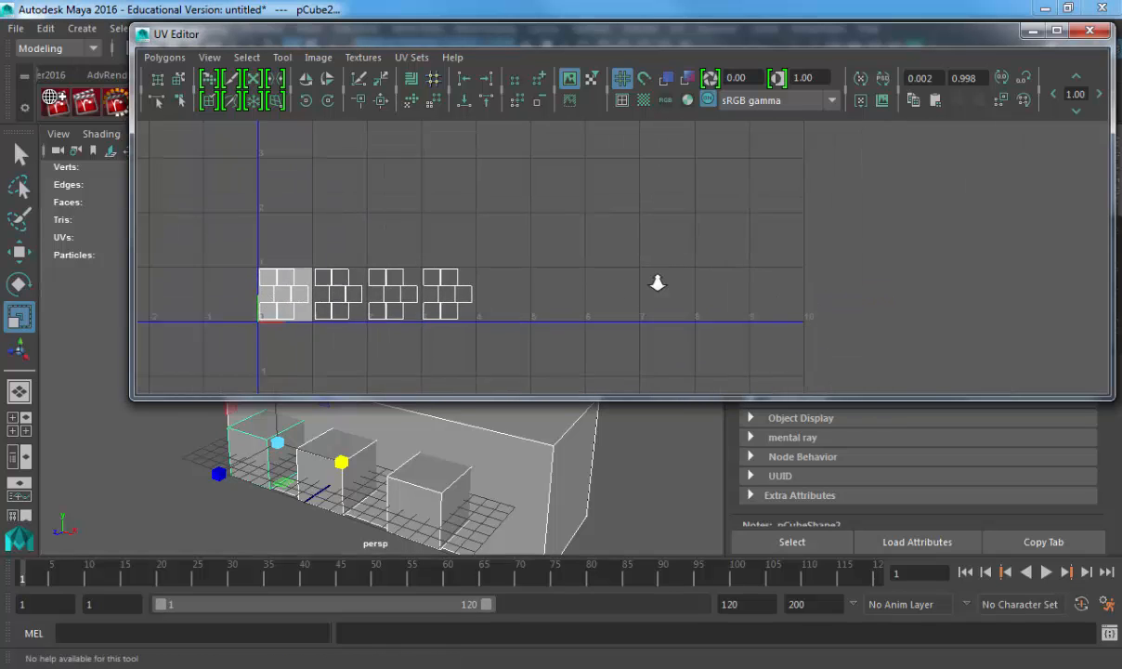
pyautogui.keyDown('alt'); pyautogui.moveTo(656, 283); pyautogui.dragTo(517, 225, button='right'); pyautogui.keyUp('alt')
pyautogui.keyDown('alt'); pyautogui.moveTo(516, 224); pyautogui.dragTo(484, 325, button='middle'); pyautogui.keyUp('alt')
pyautogui.keyDown('alt'); pyautogui.moveTo(652, 287); pyautogui.dragTo(674, 361, button='middle'); pyautogui.keyUp('alt')
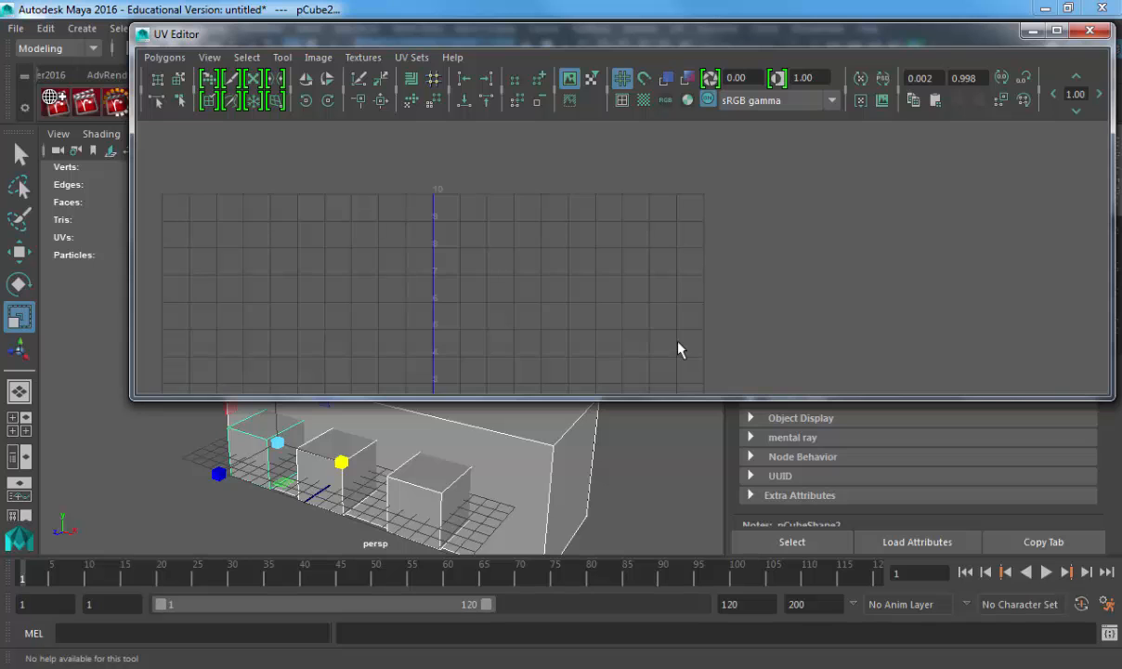
pyautogui.keyDown('alt'); pyautogui.moveTo(469, 357); pyautogui.dragTo(488, 204, button='middle'); pyautogui.keyUp('alt')
pyautogui.keyDown('ctrl'); pyautogui.keyDown('alt'); pyautogui.moveTo(397, 238); pyautogui.dragTo(517, 349); pyautogui.keyUp('alt'); pyautogui.keyUp('ctrl')
pyautogui.moveTo(461, 300)
pyautogui.keyDown('alt'); pyautogui.mouseDown(button='middle')
pyautogui.moveTo(432, 309)
pyautogui.moveTo(327, 293)
pyautogui.mouseUp(button='middle'); pyautogui.keyUp('alt')
pyautogui.moveTo(372, 293)
pyautogui.keyDown('alt'); pyautogui.mouseDown(button='right')
pyautogui.moveTo(612, 311)
pyautogui.moveTo(644, 256)
pyautogui.mouseUp(button='right'); pyautogui.keyUp('alt')
pyautogui.keyDown('alt'); pyautogui.moveTo(631, 247); pyautogui.dragTo(519, 279, button='middle'); pyautogui.keyUp('alt')
# - Try to move the long box's UV shells upward out of their tile, undo the move, and close the UV Editor
pyautogui.moveTo(421, 261); pyautogui.dragTo(370, 230, button='right')
pyautogui.moveTo(355, 228); pyautogui.dragTo(412, 237)
pyautogui.press('w')
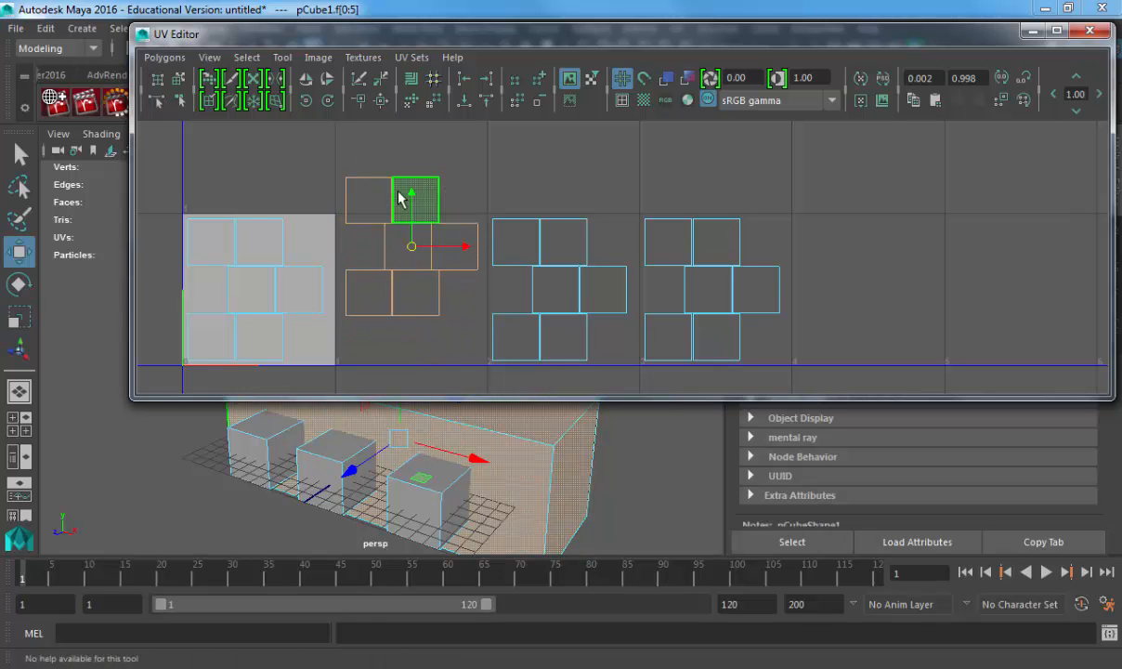
pyautogui.hotkey('ctrl', 'z')
pyautogui.keyDown('alt'); pyautogui.moveTo(416, 266); pyautogui.dragTo(587, 243, button='middle'); pyautogui.keyUp('alt')
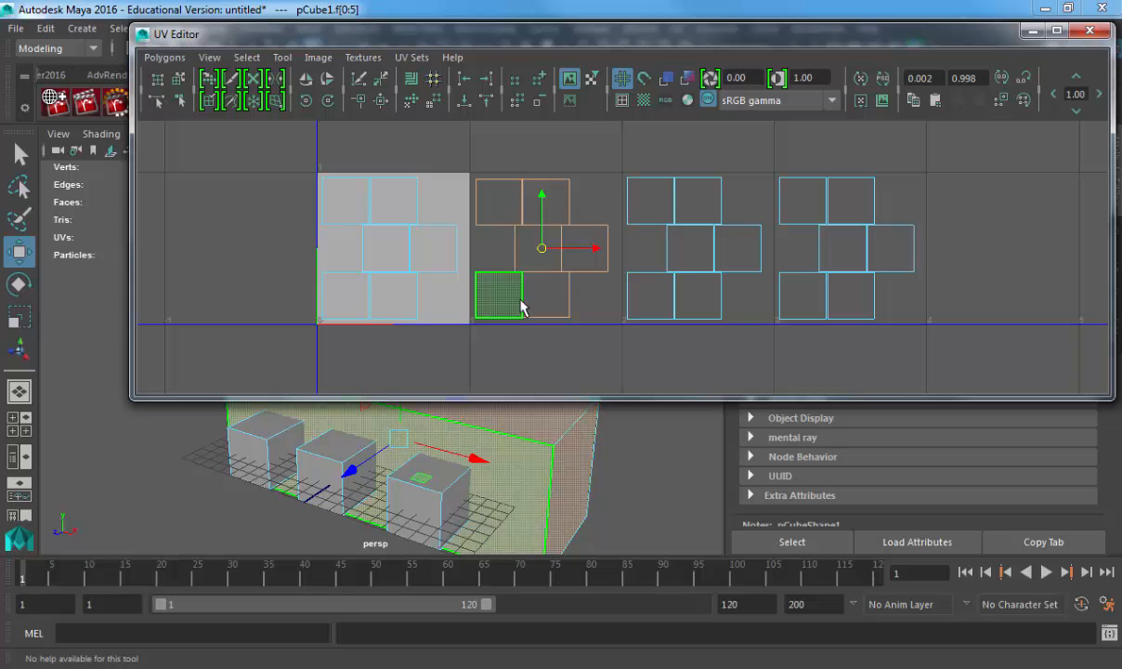
pyautogui.doubleClick(143, 36)
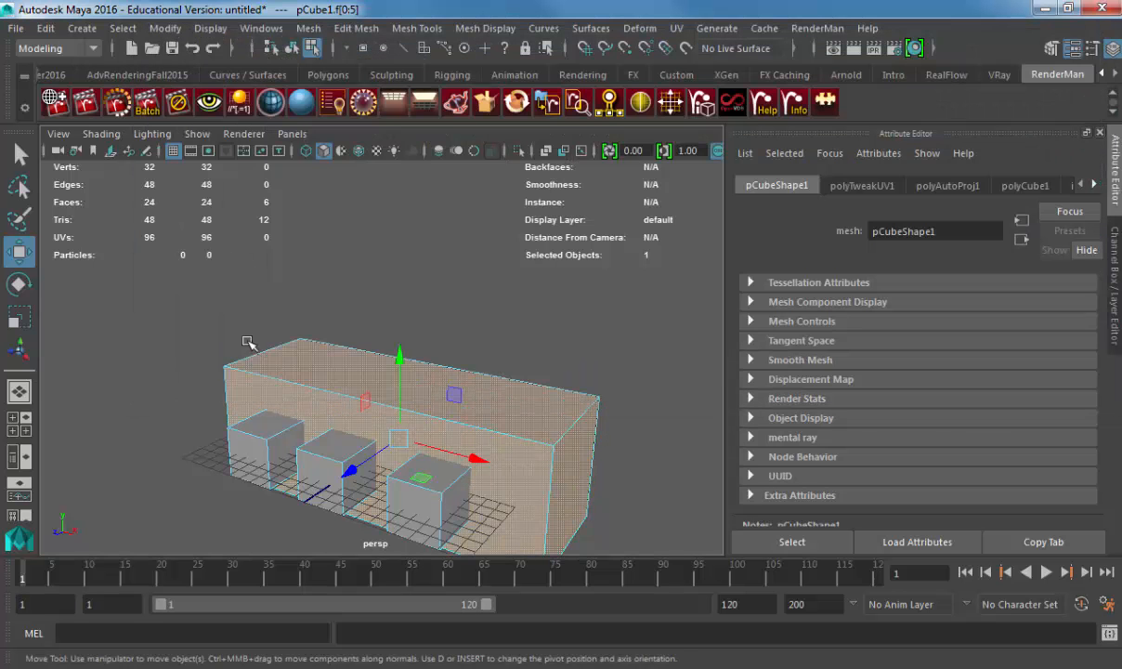
# - Reopen the UV Editor with only the long box selected, try moving all its shells freely into the tile above, and undo it
pyautogui.moveTo(241, 370); pyautogui.dragTo(307, 357, button='right')
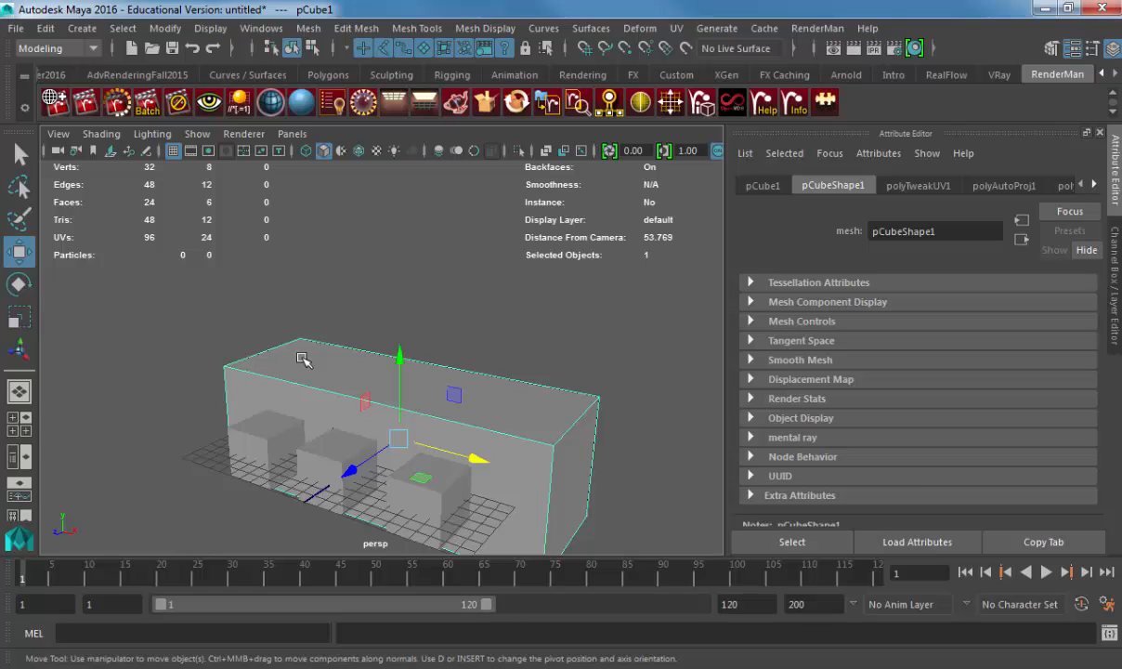
pyautogui.click(261, 28)
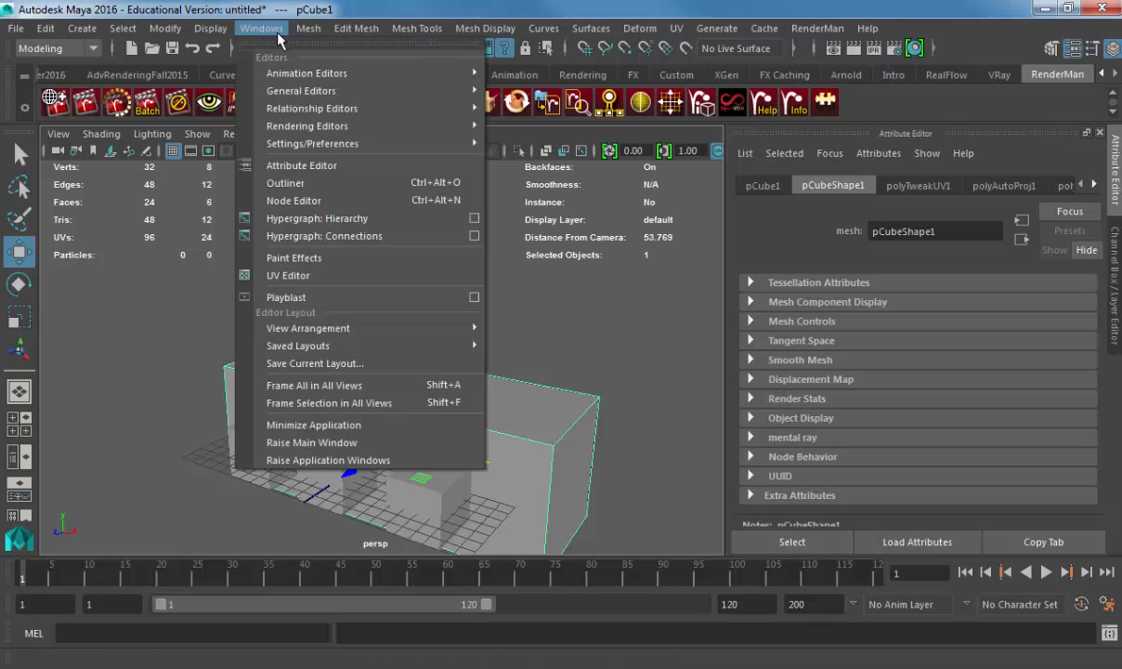
pyautogui.click(324, 276)
pyautogui.moveTo(512, 227); pyautogui.dragTo(425, 171, button='right')
pyautogui.moveTo(464, 149); pyautogui.dragTo(629, 327)
pyautogui.keyDown('alt'); pyautogui.moveTo(542, 303); pyautogui.dragTo(529, 208, button='middle'); pyautogui.keyUp('alt')
pyautogui.moveTo(528, 222)
pyautogui.keyDown('alt'); pyautogui.mouseDown(button='middle')
pyautogui.moveTo(527, 307)
pyautogui.moveTo(521, 210)
pyautogui.mouseUp(button='middle'); pyautogui.keyUp('alt')
pyautogui.hotkey('ctrl', 'z')
pyautogui.hotkey('ctrl', 'z')
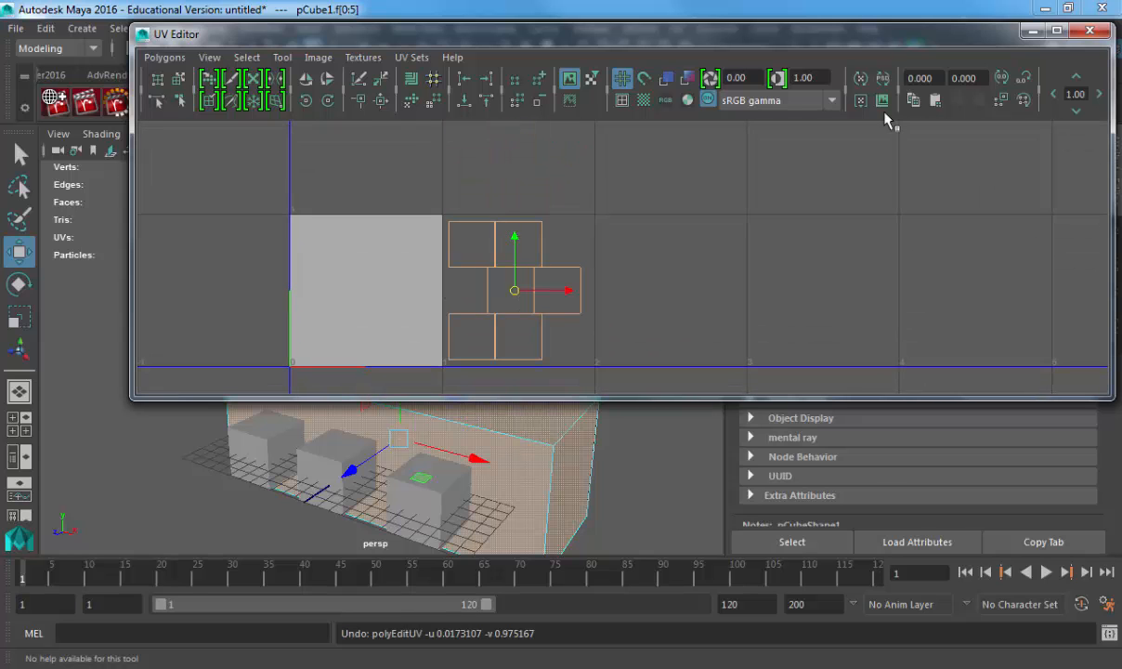
# - Shift the long box's UV shells up 1.00 unit in V and back down again, and close the UV Editor
pyautogui.click(1080, 78)
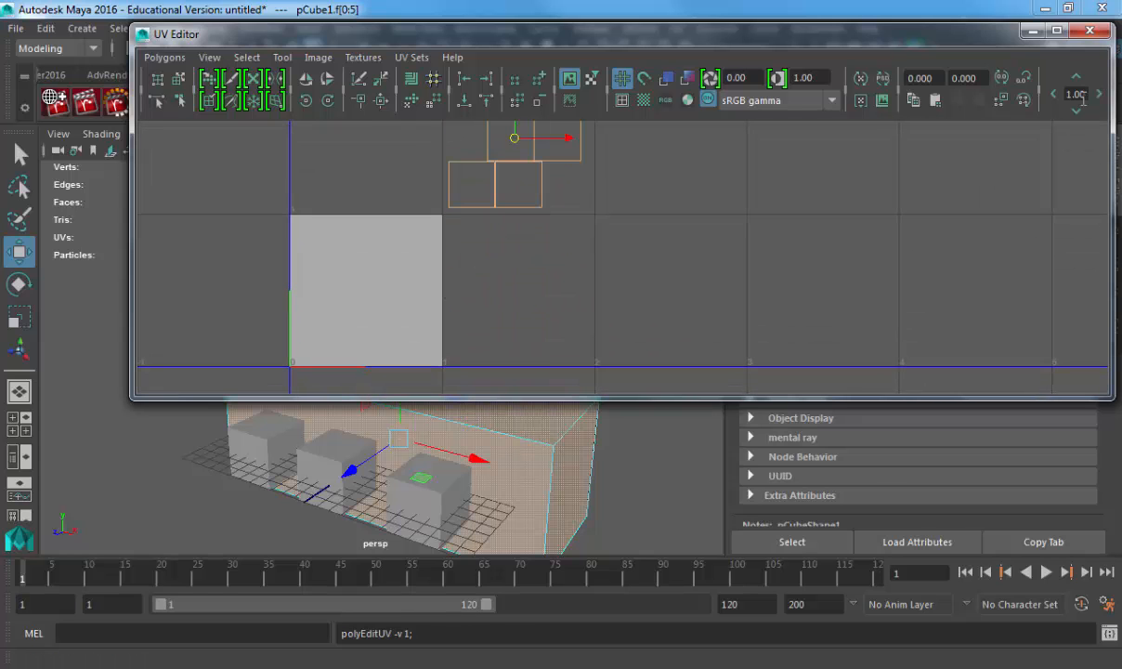
pyautogui.click(1076, 111)
pyautogui.click(1090, 31)
# - Switch back to object selection in the viewport and select the long box and all three small cubes
pyautogui.moveTo(325, 383); pyautogui.dragTo(363, 357, button='right')
pyautogui.keyDown('alt'); pyautogui.moveTo(312, 391); pyautogui.dragTo(399, 303, button='middle'); pyautogui.keyUp('alt')
pyautogui.keyDown('alt'); pyautogui.moveTo(399, 303); pyautogui.dragTo(457, 300, button='right'); pyautogui.keyUp('alt')
pyautogui.moveTo(246, 244); pyautogui.dragTo(719, 495)
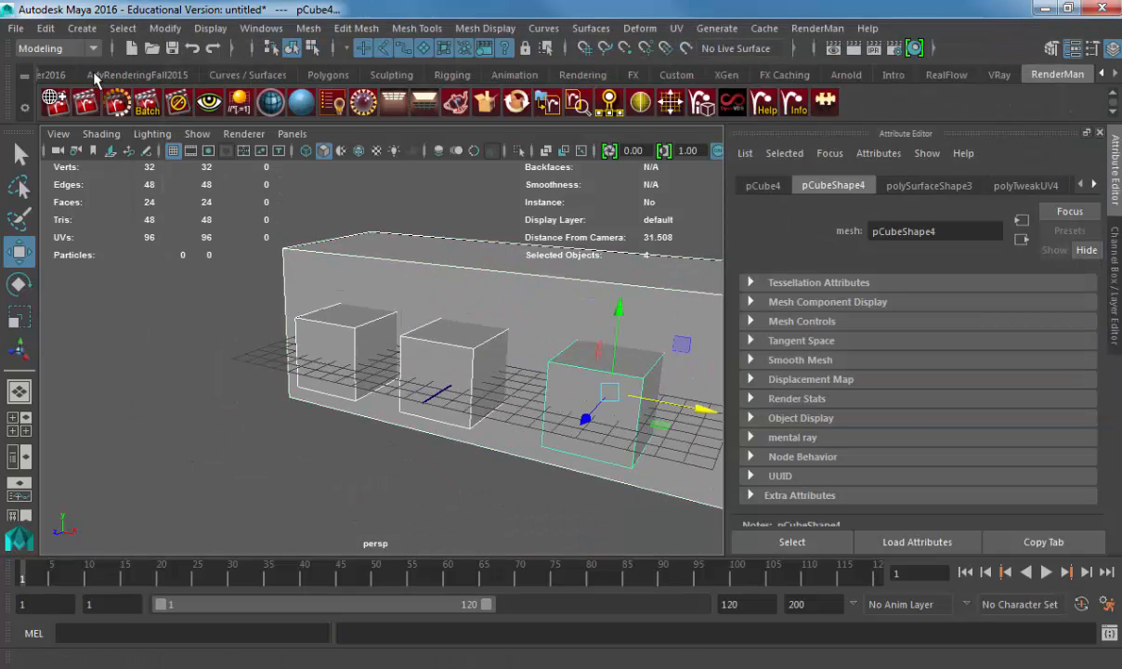
# - Export the selected objects to the work folder as an OBJ file named MariTest
pyautogui.click(19, 28)
pyautogui.click(72, 278)
pyautogui.click(366, 585)
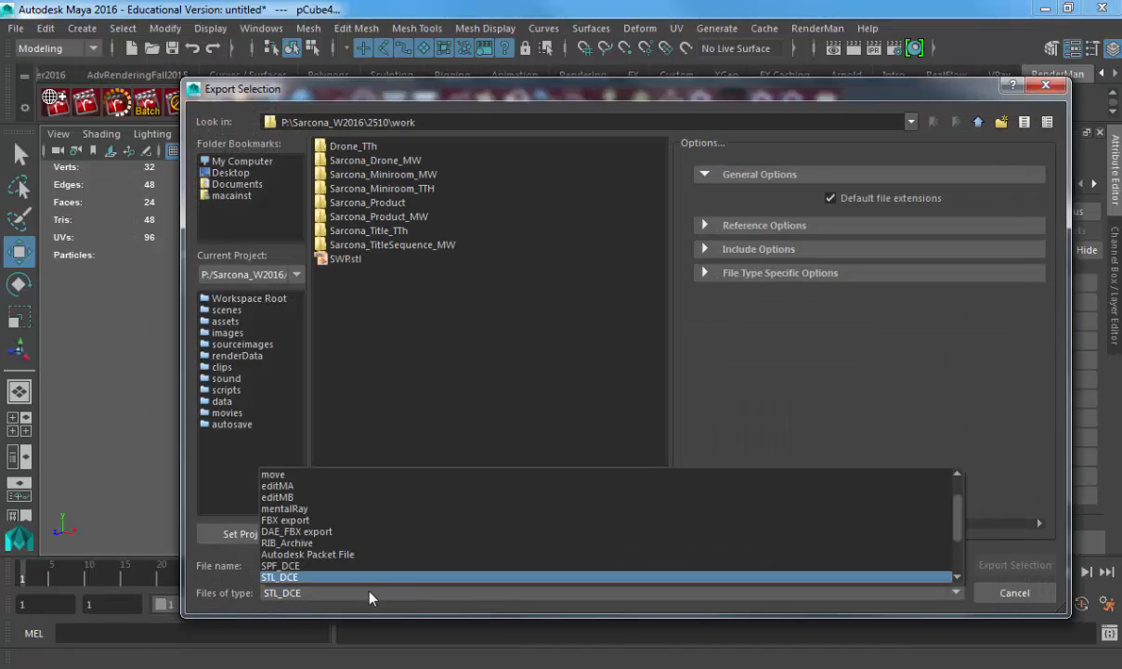
pyautogui.scroll(-2, 358, 557)
pyautogui.click(324, 575)
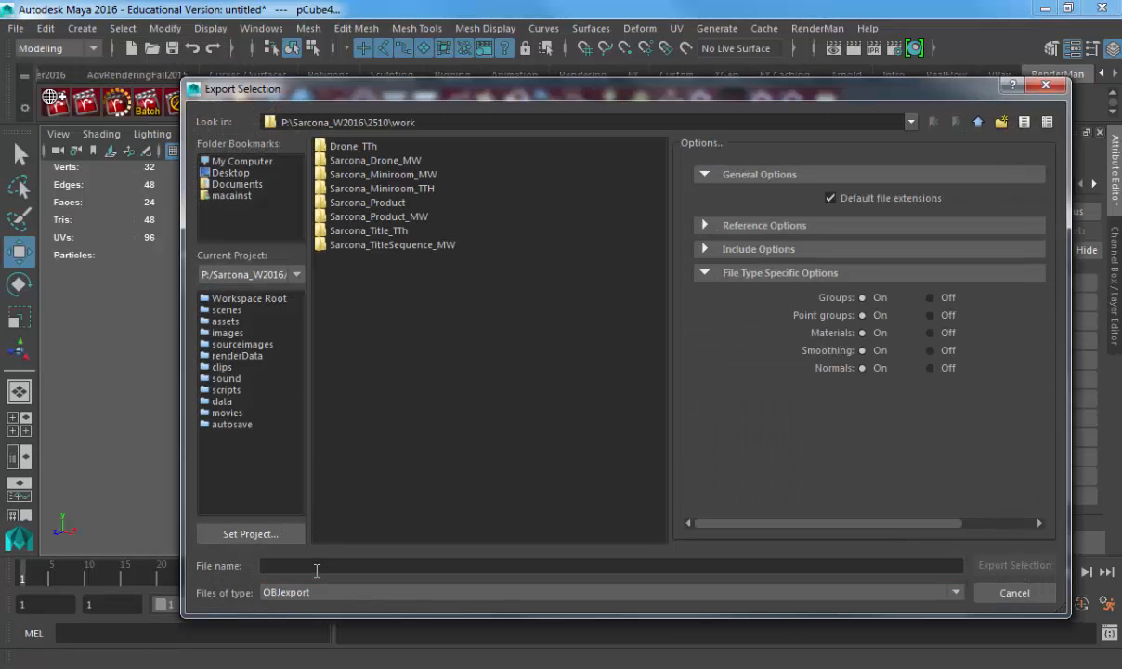
pyautogui.click(315, 567)
pyautogui.write('Mari')
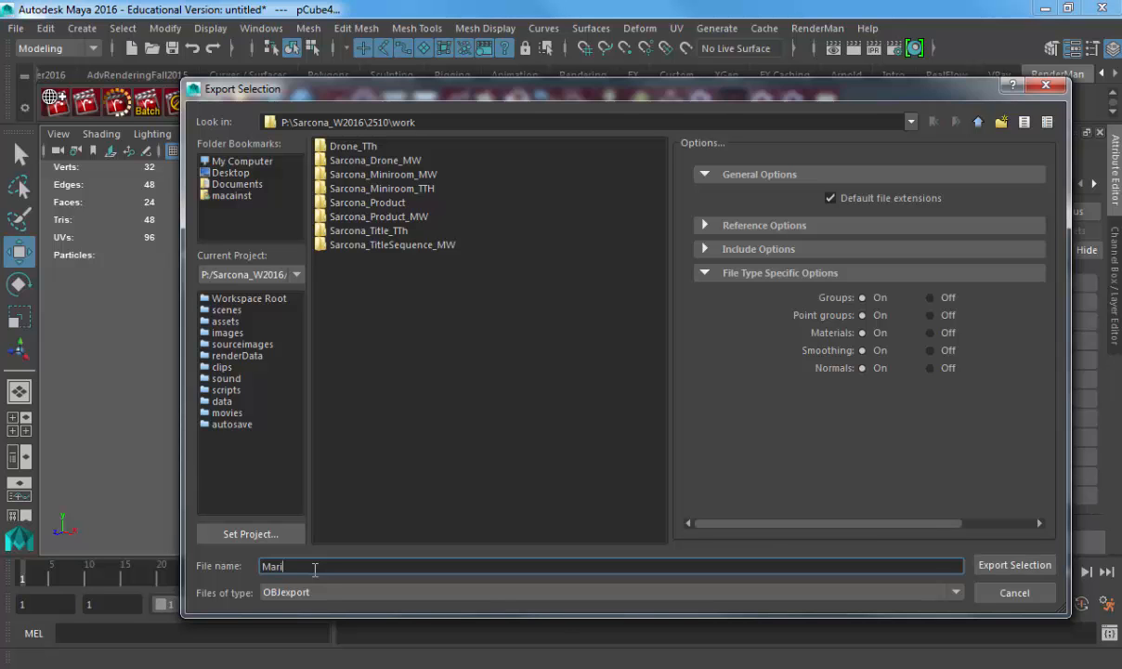
pyautogui.write('Test')
pyautogui.press('Return')
# - Launch Mari 2.6v5 and start a new project named TestMari
pyautogui.press('super')
pyautogui.write('mari')
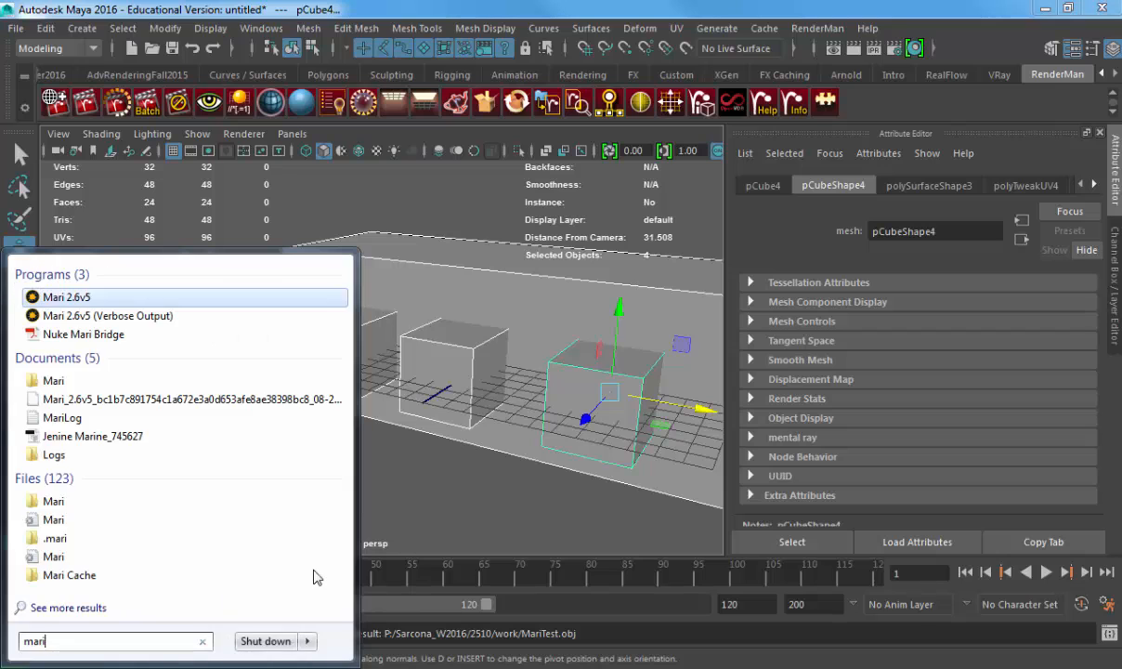
pyautogui.press('Return')
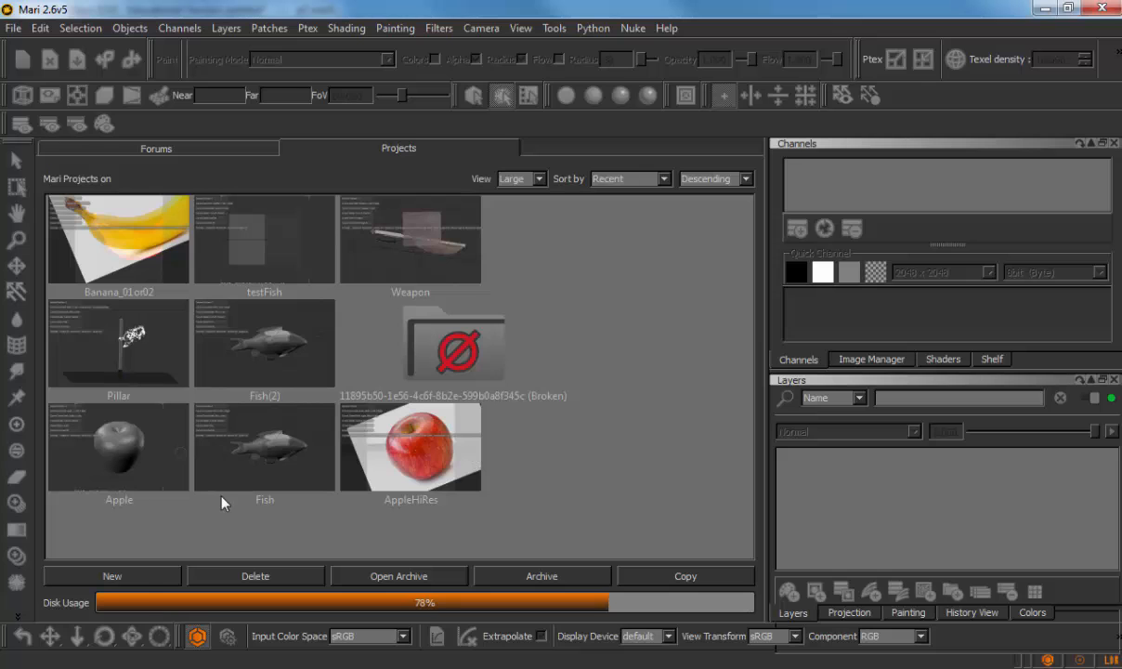
pyautogui.click(135, 576)
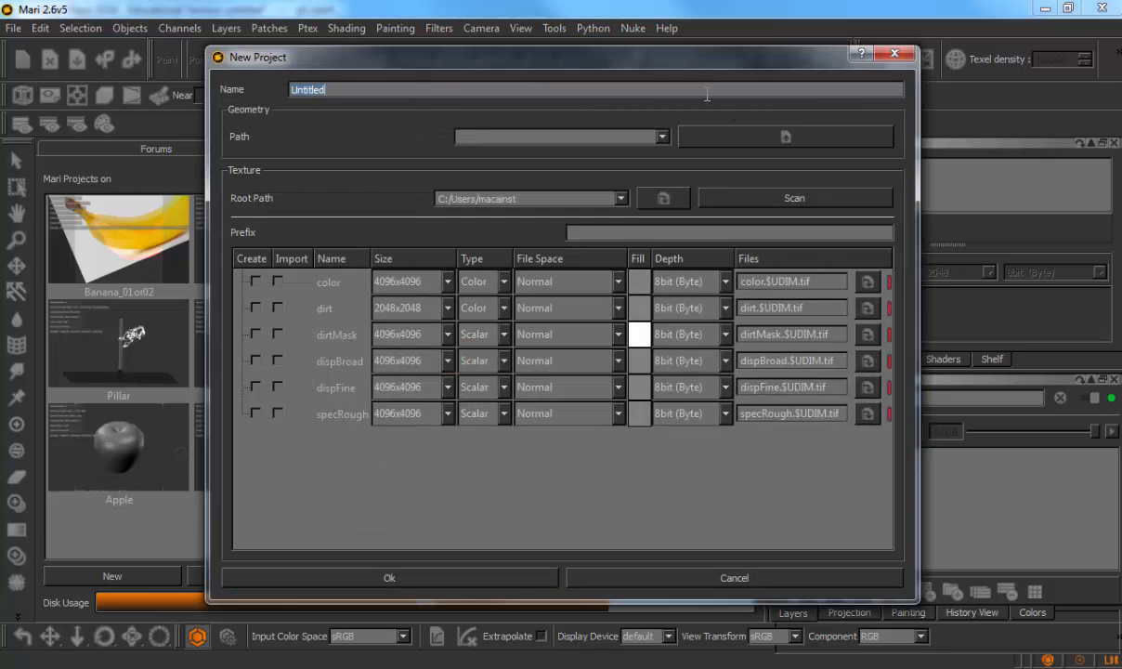
pyautogui.write('TestMari')
# - Browse for the new project's mesh in the W2016 class folder on drive P:
pyautogui.click(700, 138)
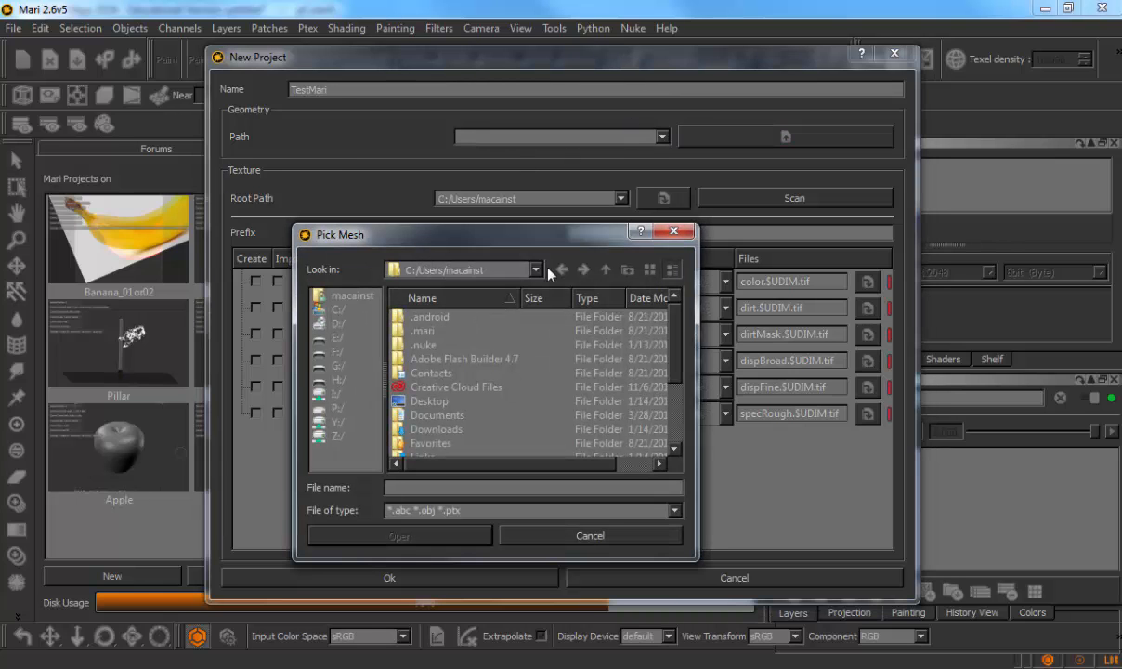
pyautogui.click(537, 270)
pyautogui.click(429, 325)
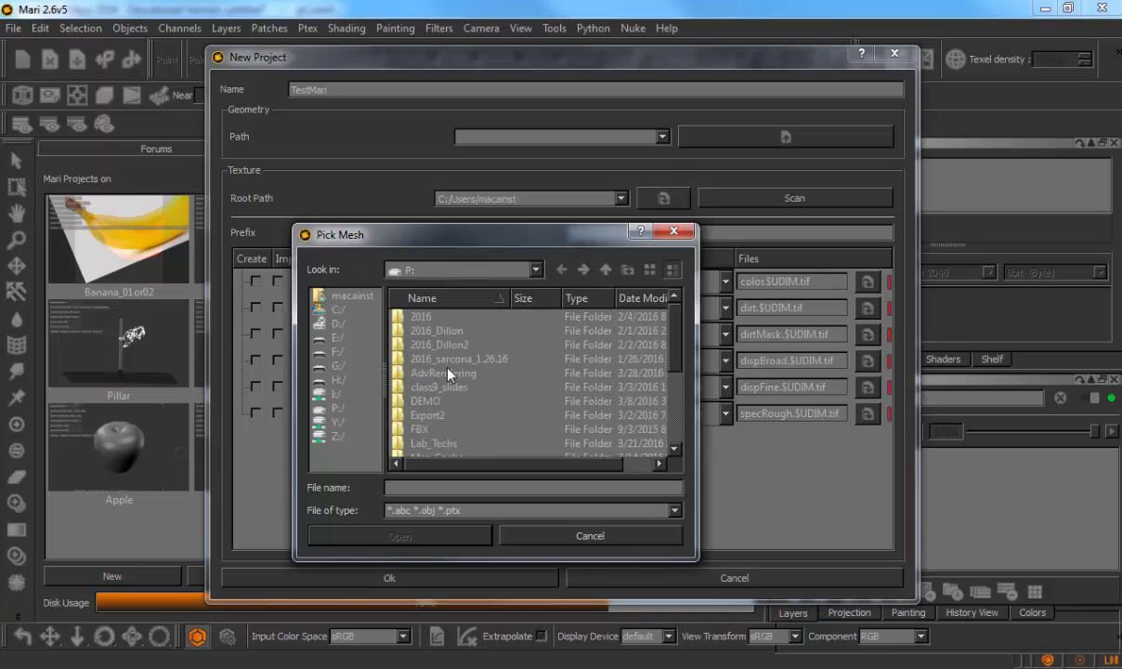
pyautogui.scroll(-3, 448, 374)
pyautogui.click(456, 415)
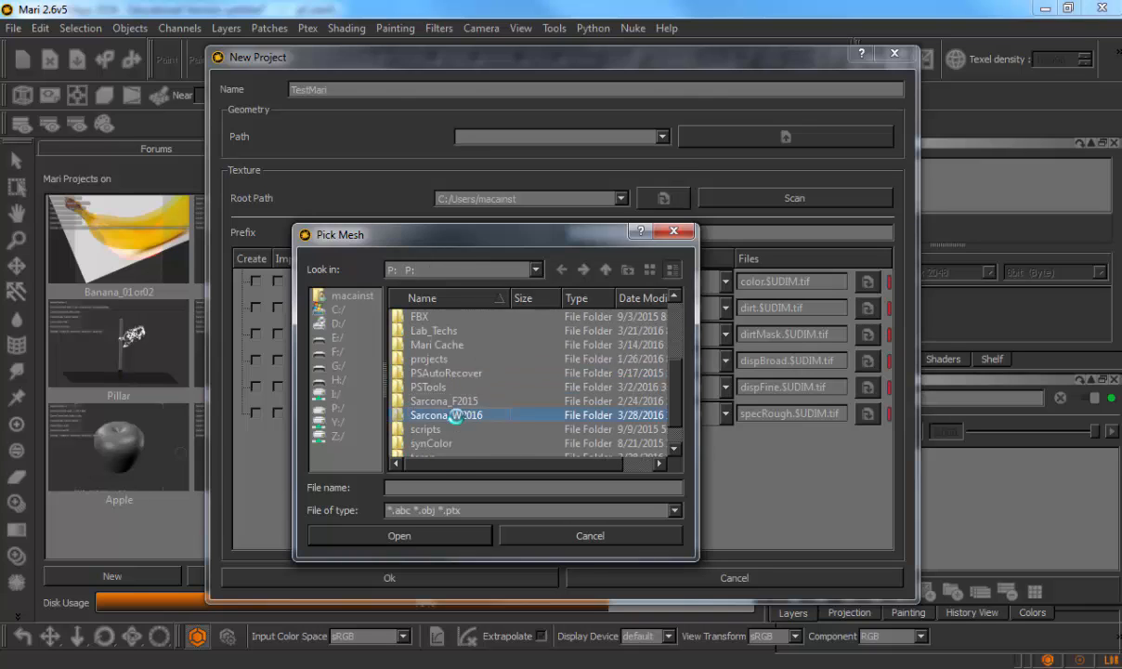
pyautogui.doubleClick(455, 415)
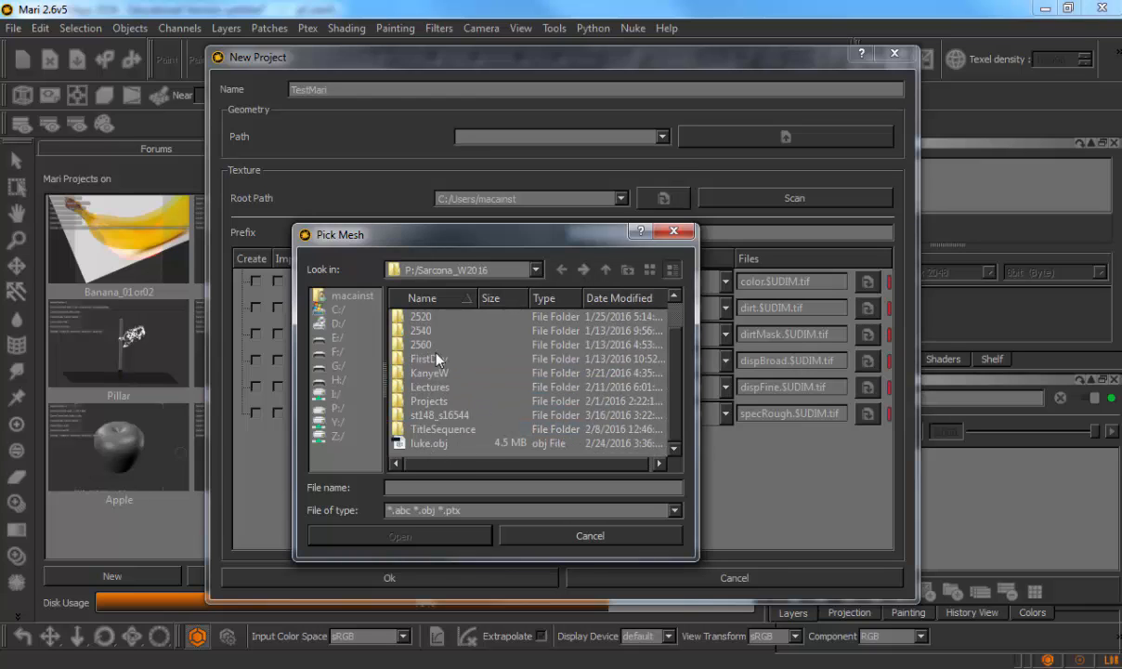
pyautogui.scroll(2, 409, 327)
# - Switch to Maya, check the export folder of MariTest.obj through Export Selection, and return to Mari
pyautogui.hotkey('alt', 'Tab')
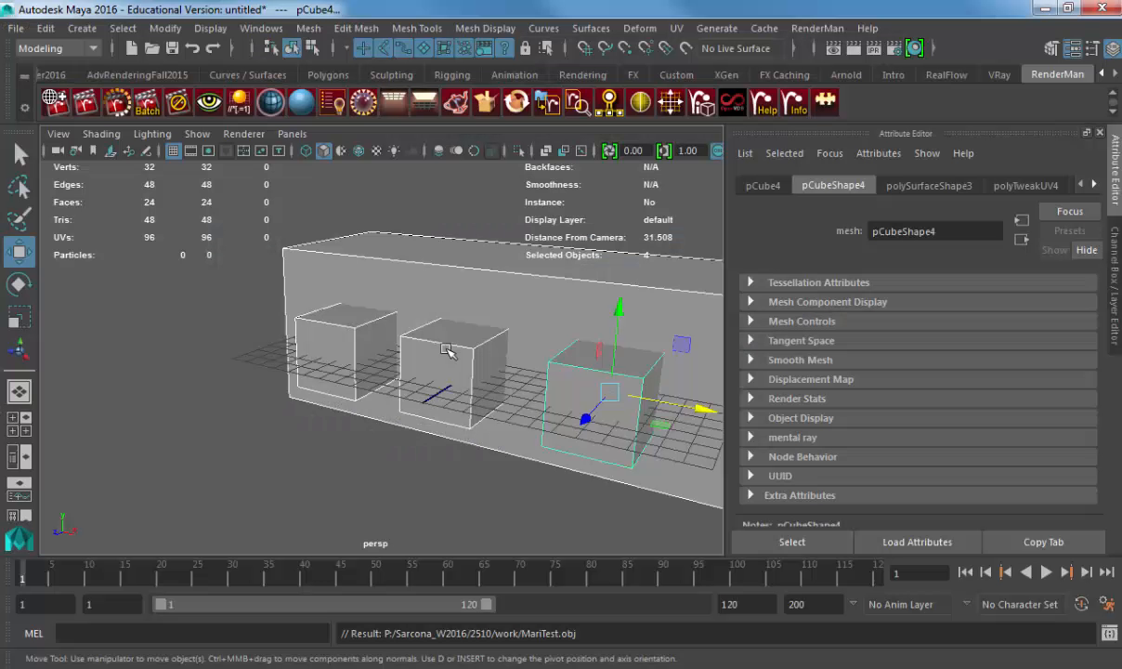
pyautogui.click(16, 28)
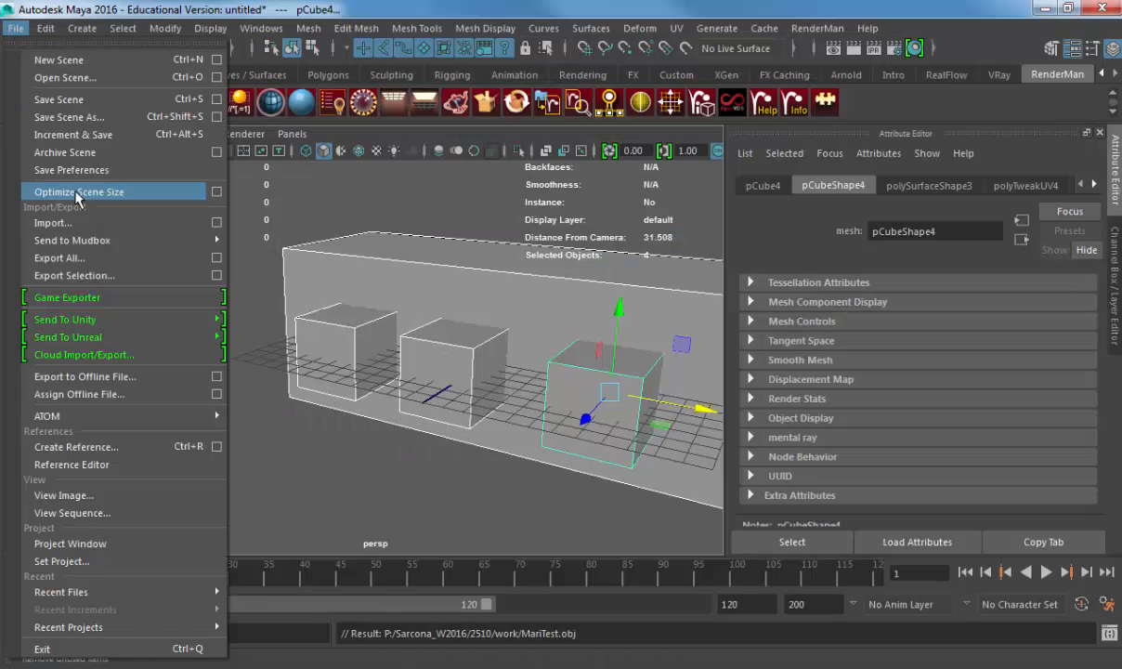
pyautogui.click(90, 272)
pyautogui.hotkey('alt', 'Tab')
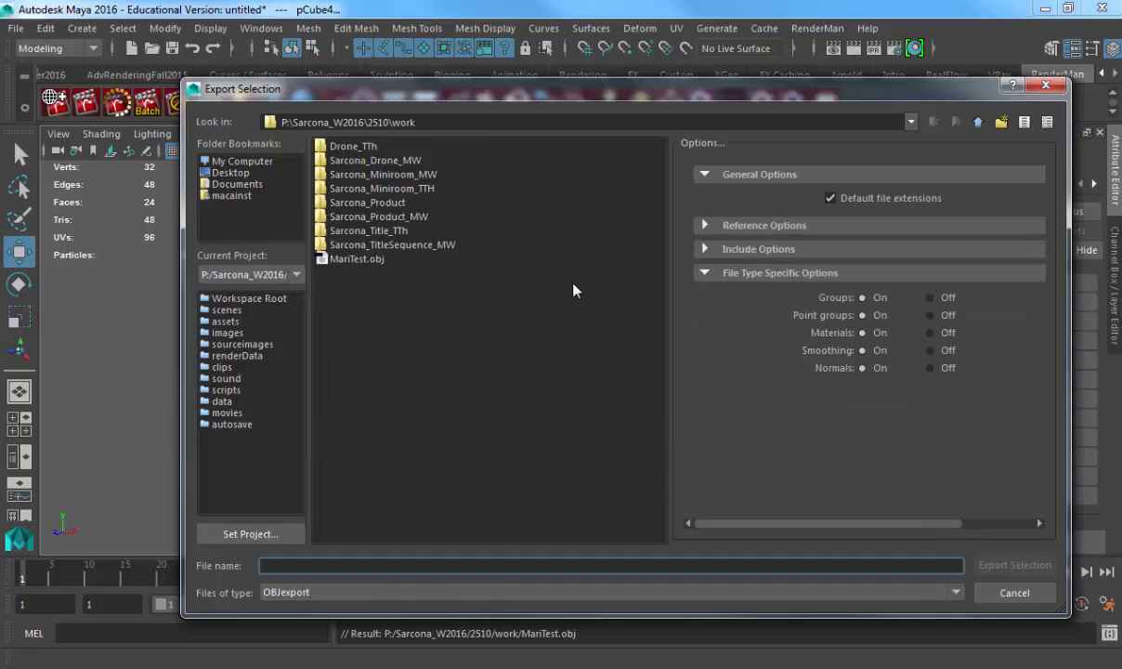
pyautogui.hotkey('alt', 'Tab')
# - Choose MariTest.obj from the 2510/work folder as the project's geometry
pyautogui.scroll(1, 436, 325)
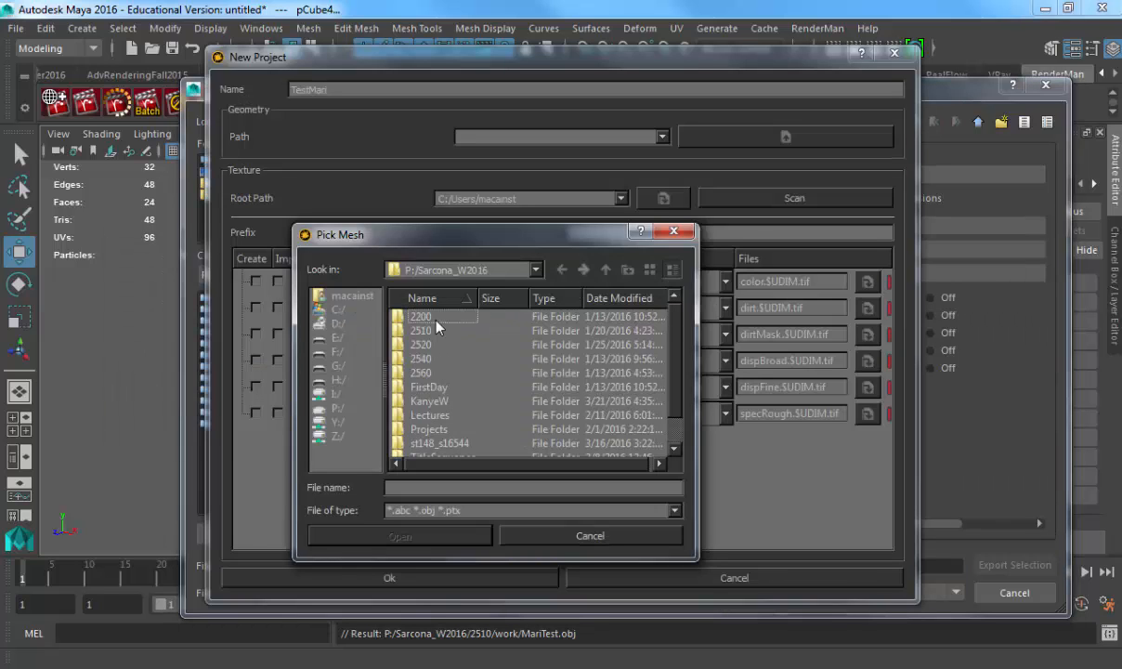
pyautogui.doubleClick(437, 327)
pyautogui.doubleClick(418, 344)
pyautogui.click(440, 431)
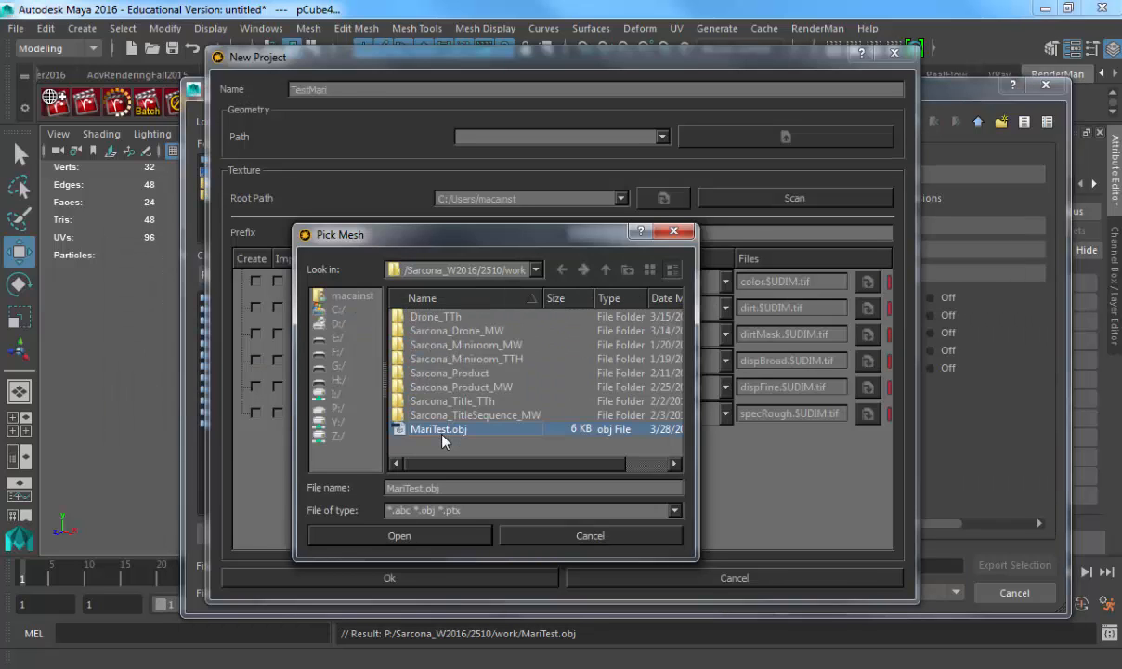
pyautogui.doubleClick(440, 431)
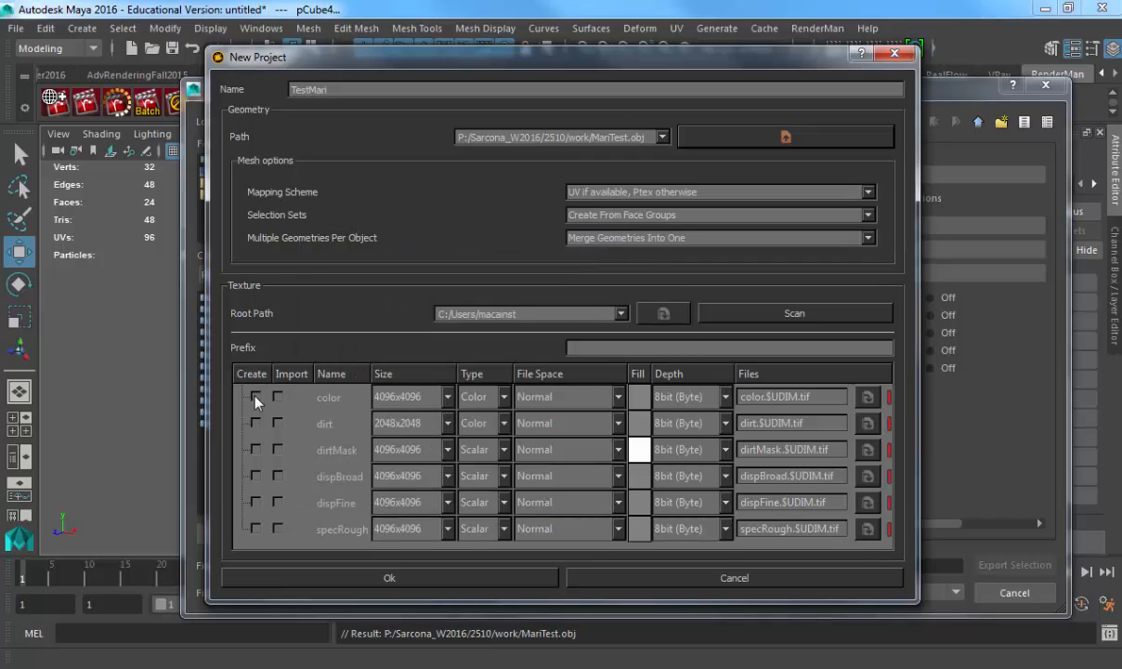
# - Create the project with a 4096x4096 color channel, selection sets created from face groups, and geometries merged into one
pyautogui.click(256, 396)
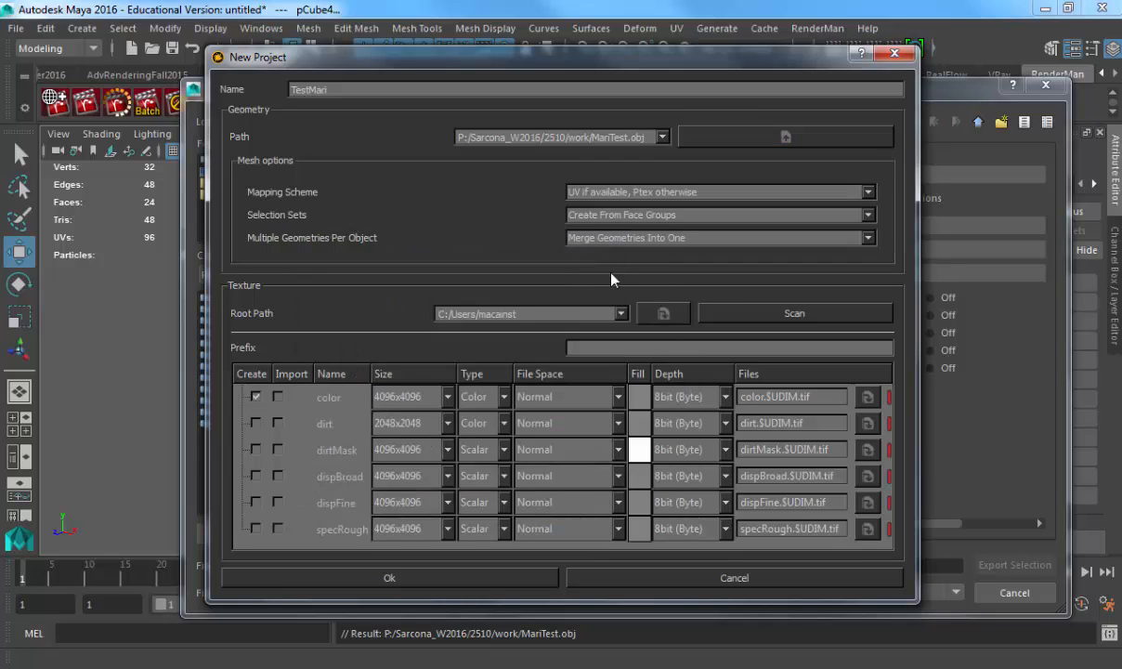
pyautogui.click(593, 238)
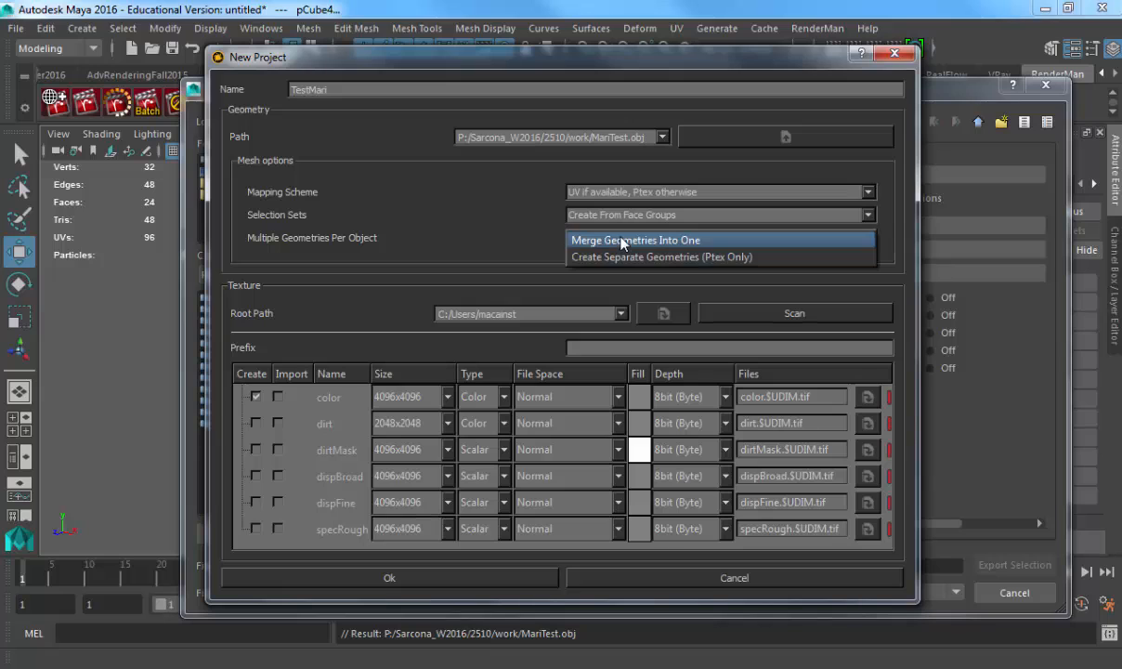
pyautogui.click(622, 241)
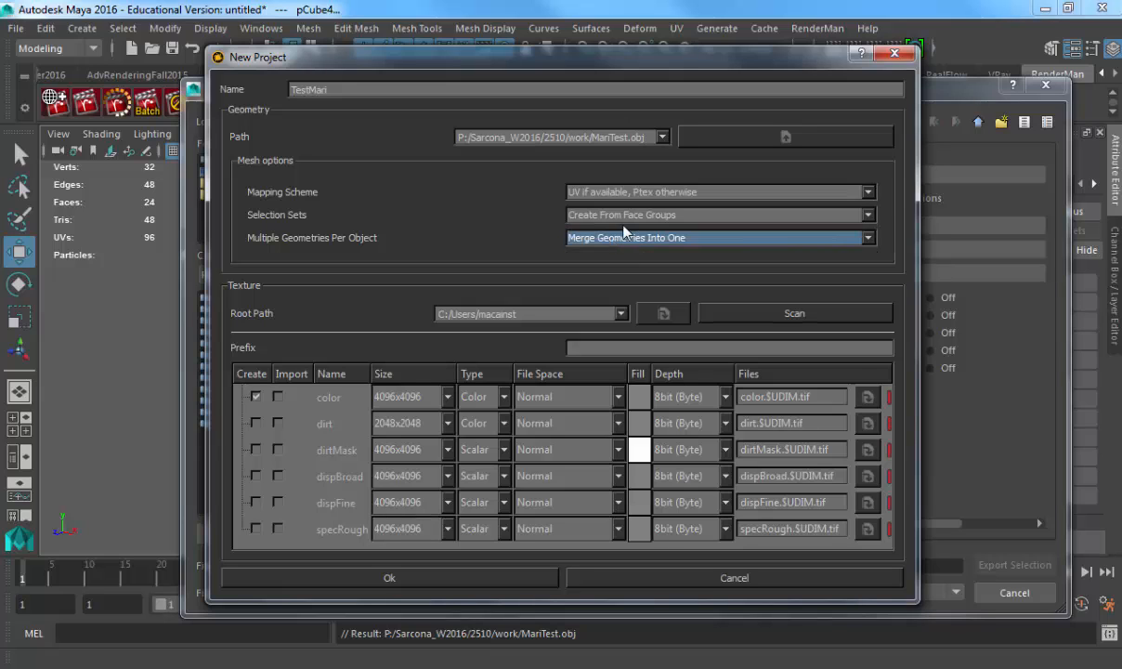
pyautogui.click(626, 215)
pyautogui.click(628, 219)
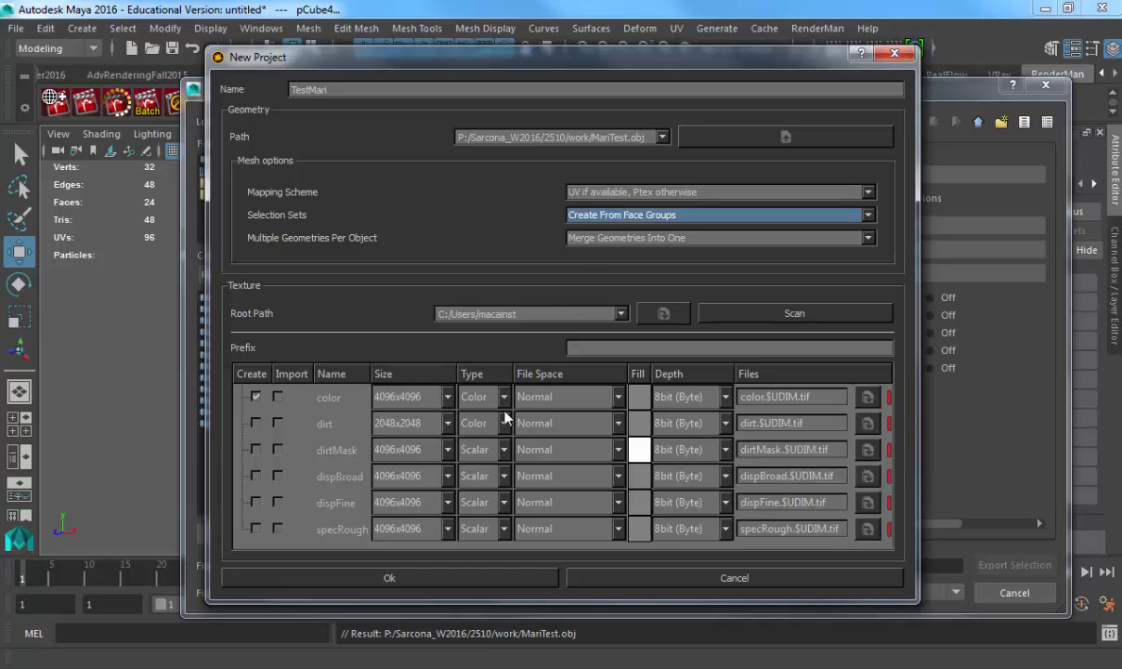
pyautogui.click(388, 582)
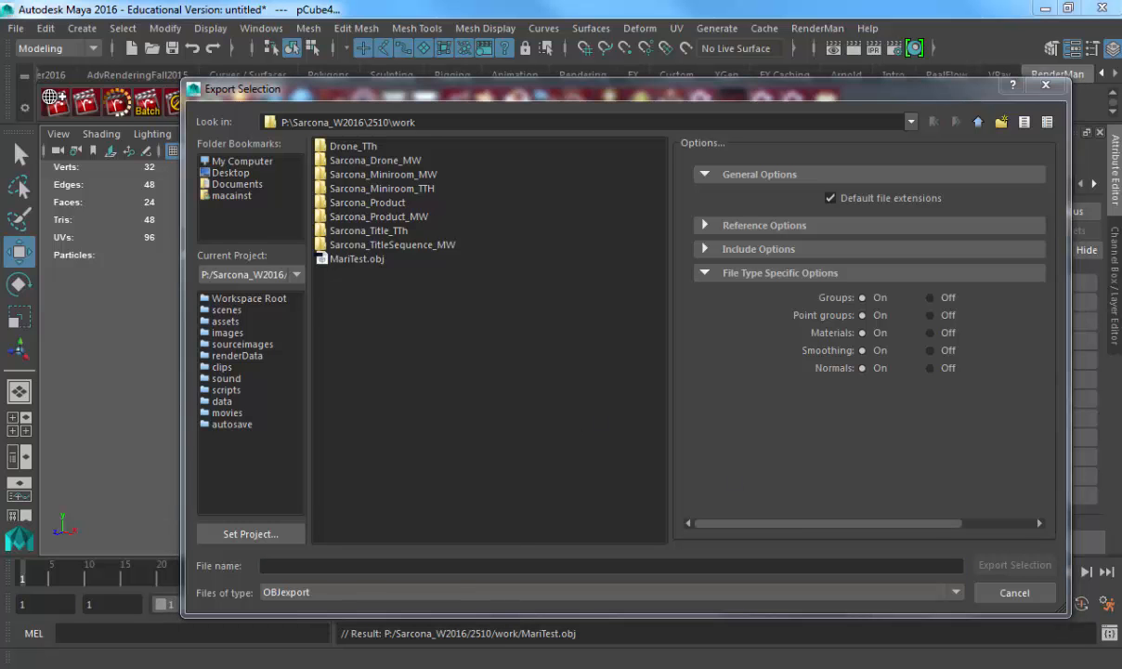
# - Close Maya's Export Selection dialog, minimize Maya, and orbit Mari's Ortho view to see the long box and three cubes at an angle
pyautogui.click(1047, 85)
pyautogui.click(1044, 8)
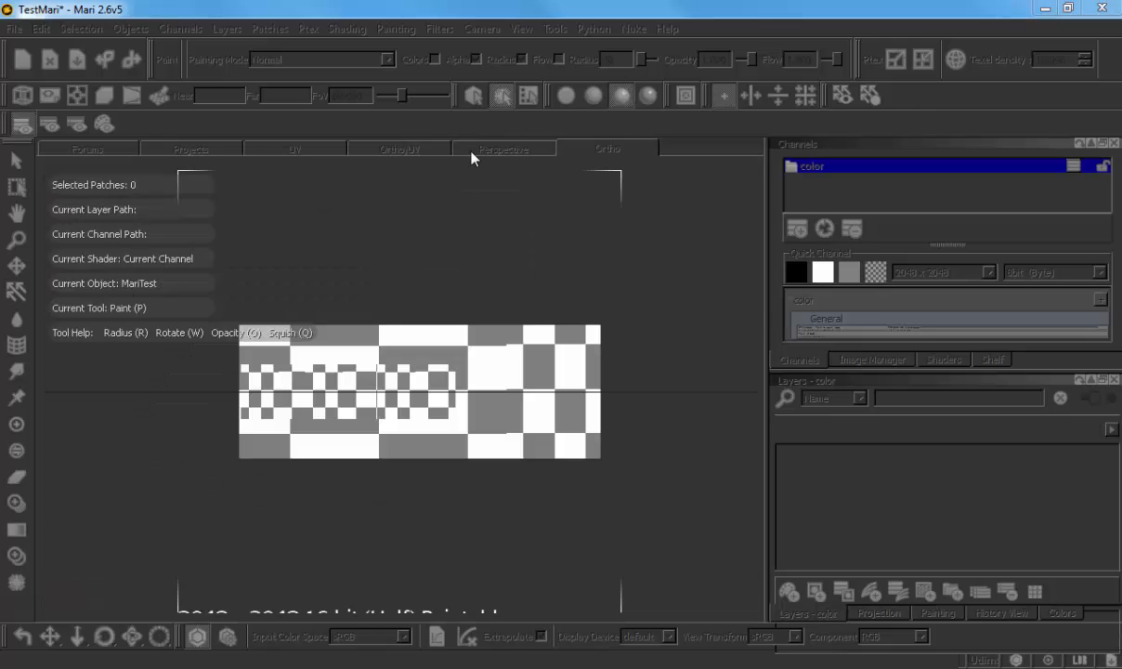
pyautogui.keyDown('alt'); pyautogui.moveTo(653, 270); pyautogui.dragTo(614, 262); pyautogui.keyUp('alt')
pyautogui.keyDown('alt'); pyautogui.moveTo(591, 251); pyautogui.dragTo(623, 291, button='middle'); pyautogui.keyUp('alt')
pyautogui.keyDown('alt'); pyautogui.moveTo(623, 276); pyautogui.dragTo(643, 276, button='right'); pyautogui.keyUp('alt')
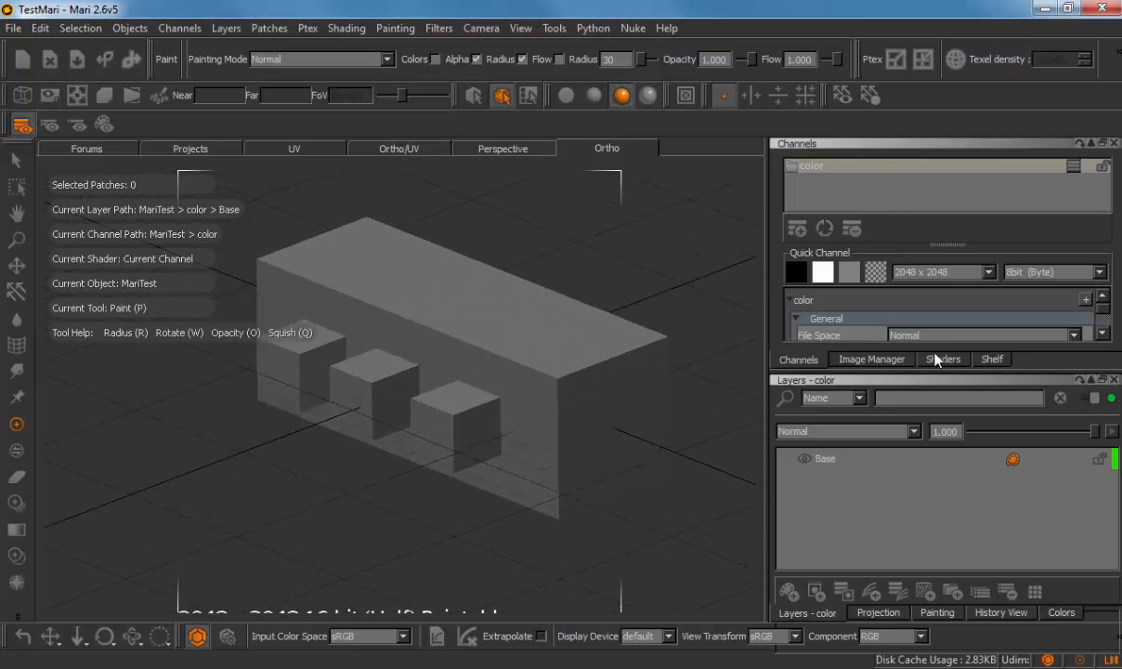
# - Show the Image Manager and try to load an image from disk
pyautogui.click(874, 359)
pyautogui.click(846, 332)
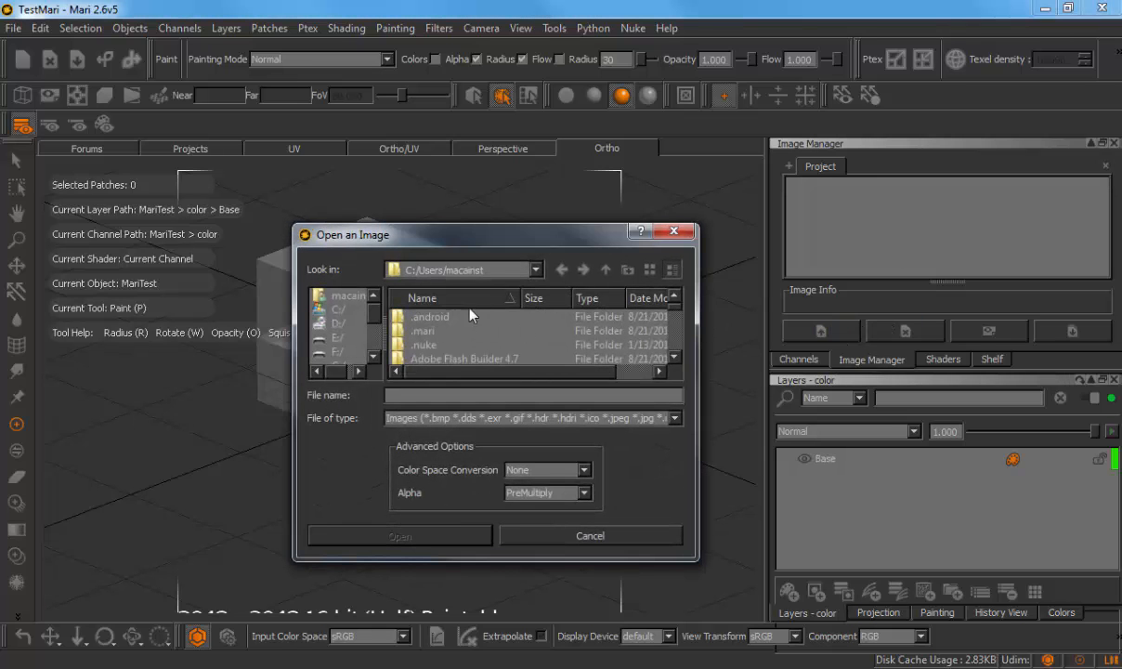
pyautogui.scroll(-2, 423, 325)
pyautogui.click(674, 231)
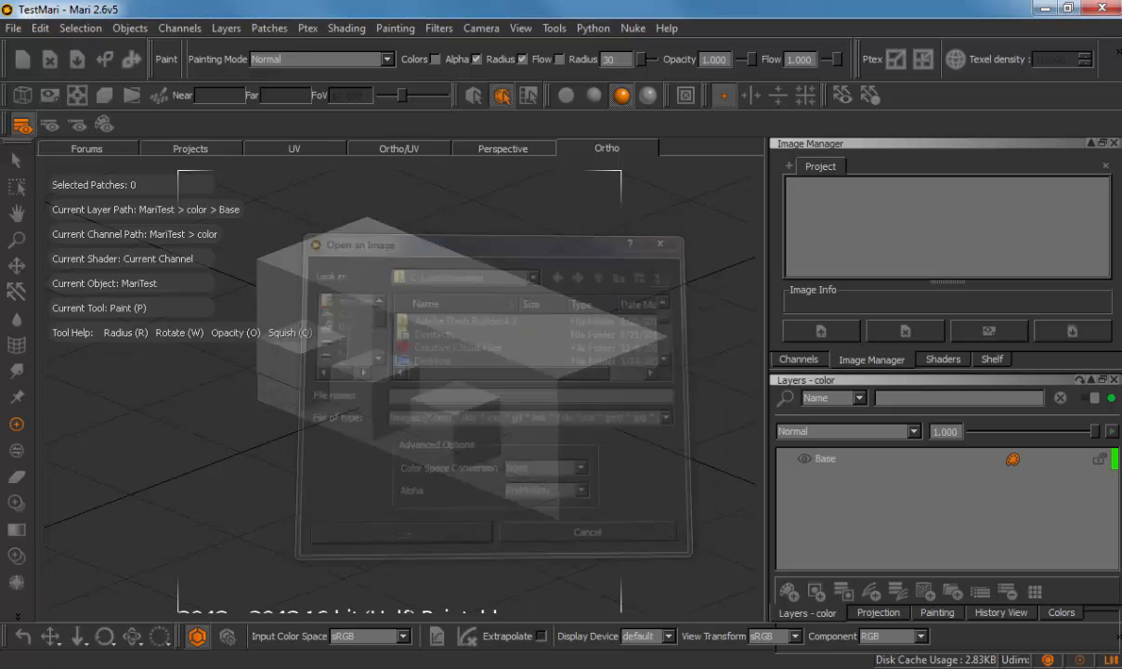
# - Switch to Windows Explorer and search the W2016 class folder on drive P: for .jpg files
pyautogui.moveTo(1121, 110); pyautogui.dragTo(584, 32)
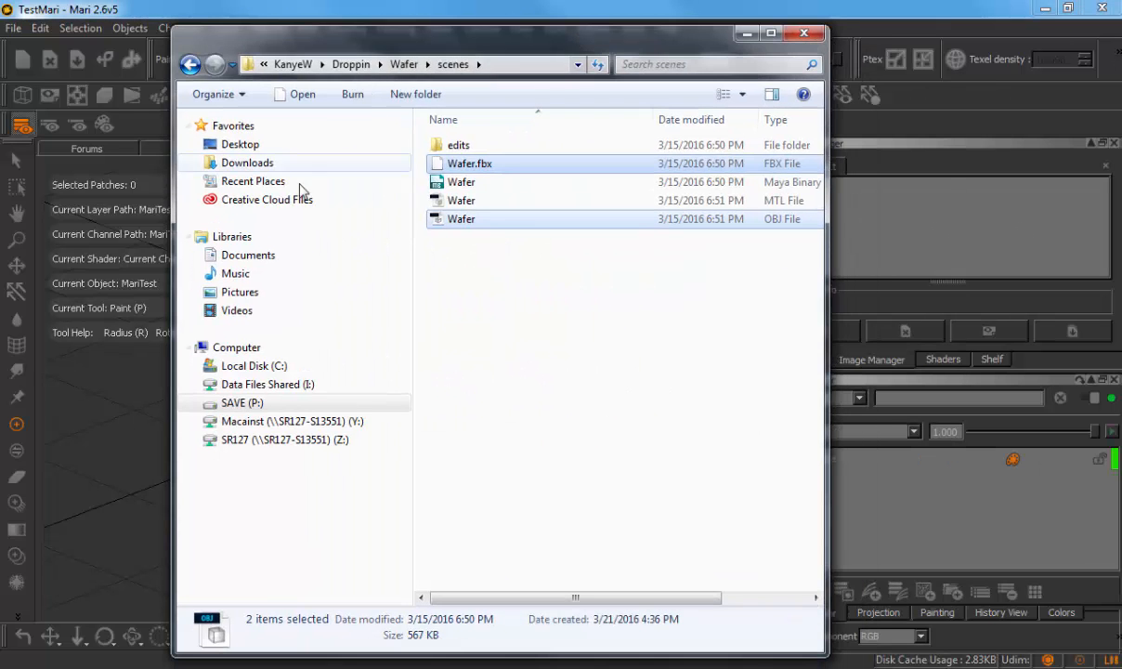
pyautogui.click(256, 402)
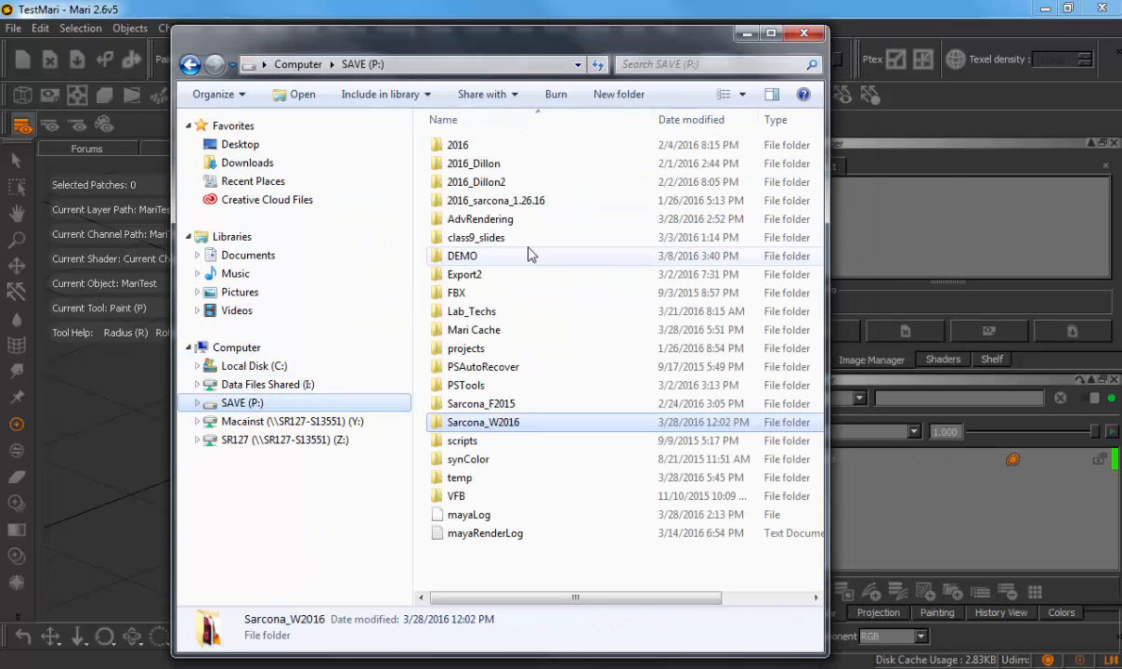
pyautogui.doubleClick(513, 427)
pyautogui.click(672, 61)
pyautogui.write('.')
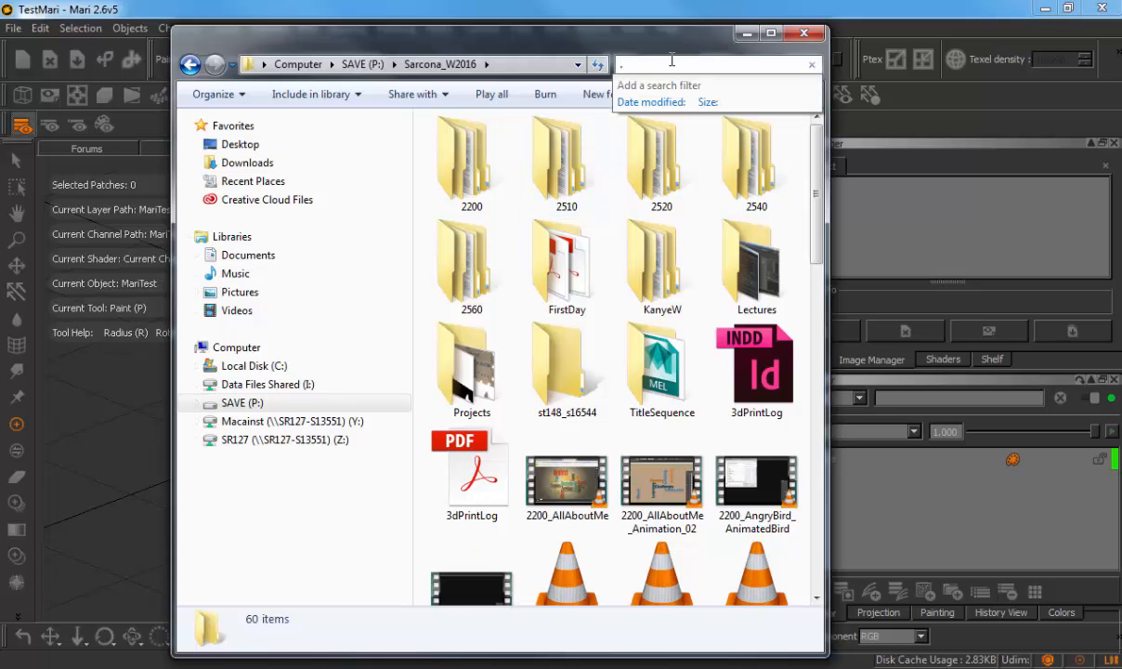
pyautogui.write('jpg')
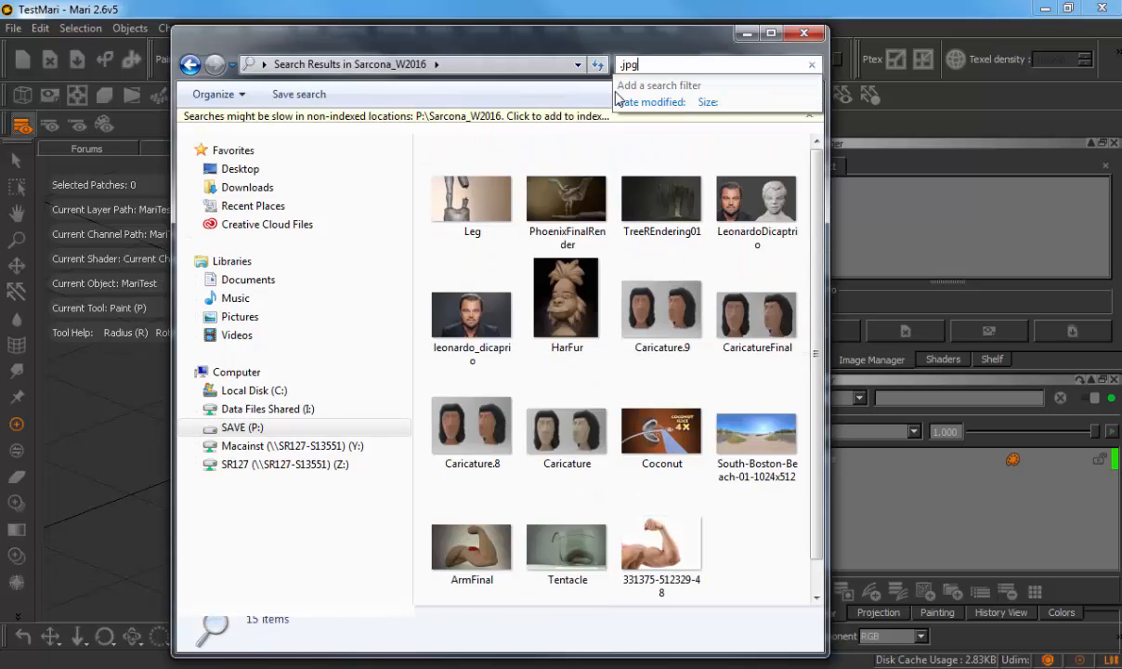
# - Display the image search results as a detailed list
pyautogui.click(611, 329)
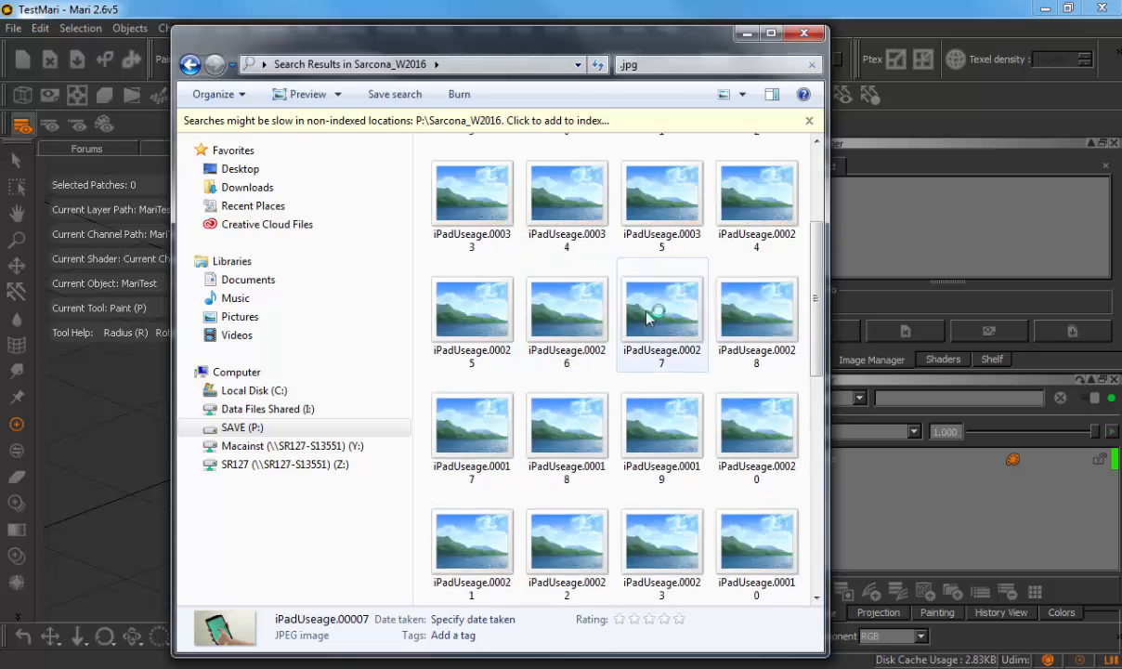
pyautogui.click(743, 93)
pyautogui.click(788, 212)
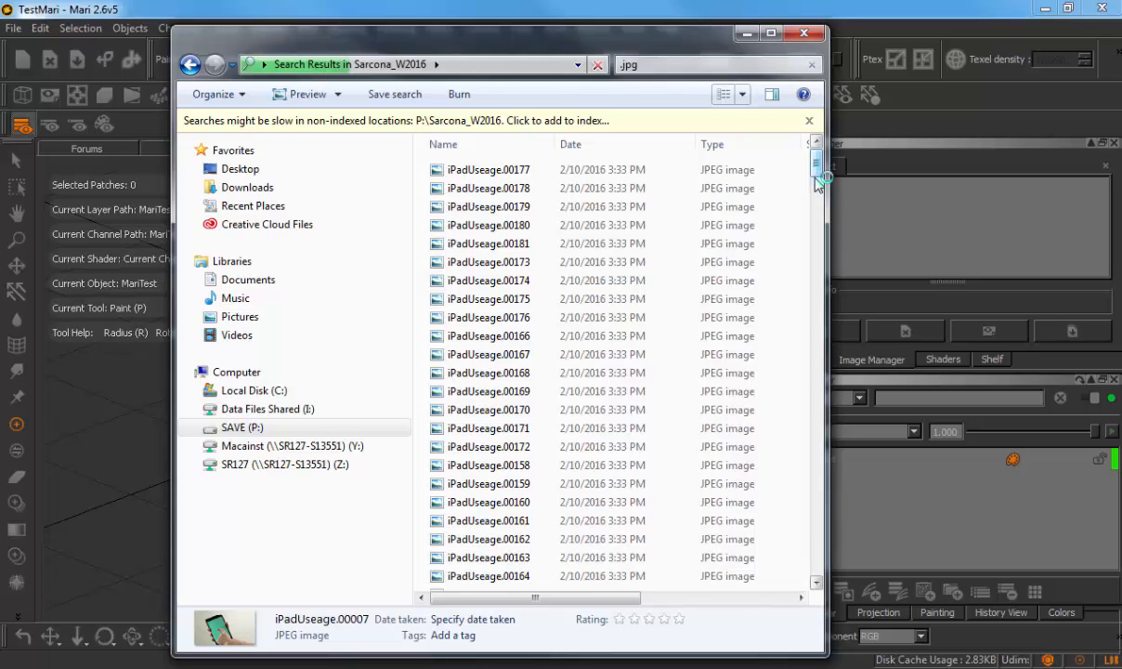
# - Add the MetalBare0173_1_M and WoodRough0125_1_S images from the search results to Mari's Image Manager and minimize Explorer
pyautogui.moveTo(818, 181); pyautogui.dragTo(814, 569)
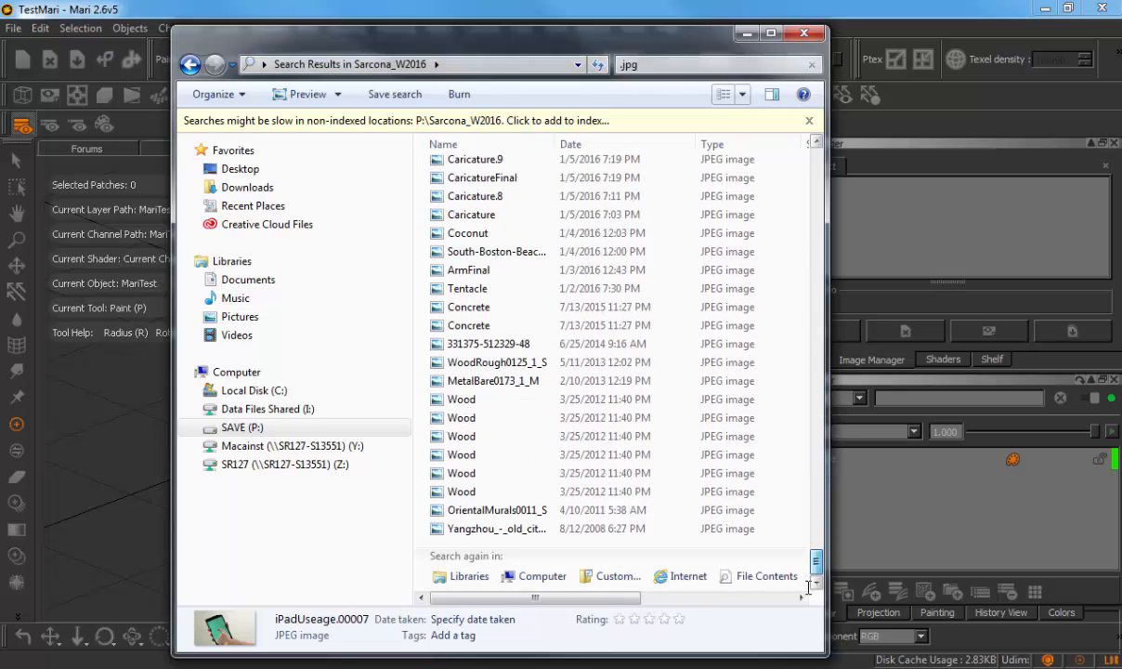
pyautogui.click(482, 380)
pyautogui.keyDown('ctrl'); pyautogui.click(488, 362); pyautogui.keyUp('ctrl')
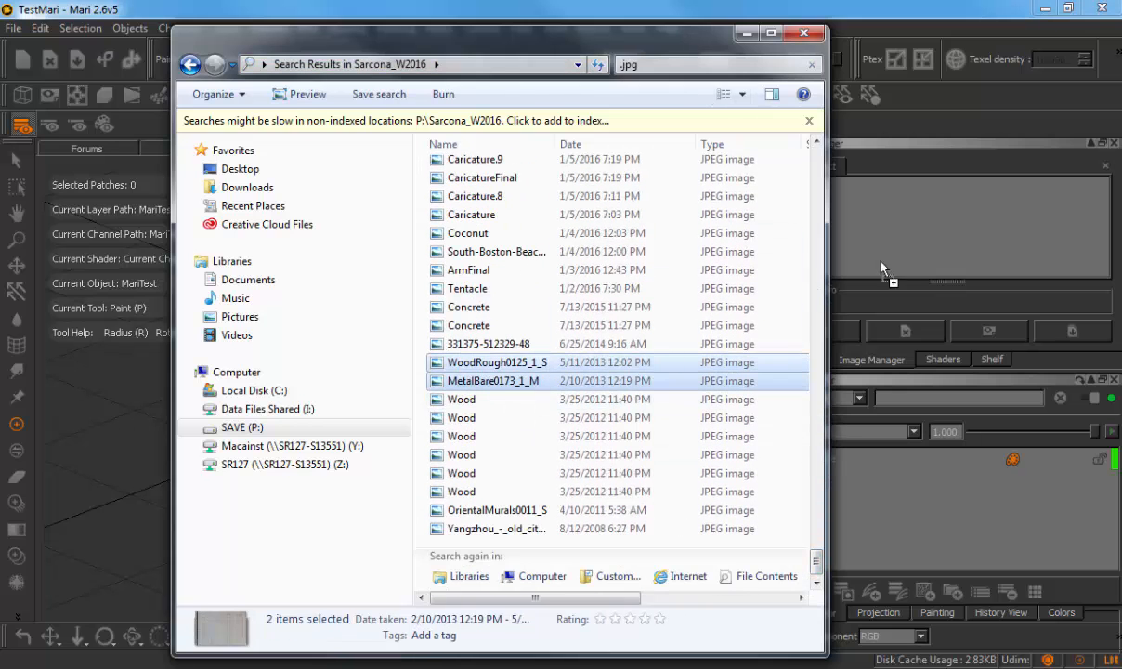
pyautogui.moveTo(488, 363); pyautogui.dragTo(907, 246)
pyautogui.click(746, 35)
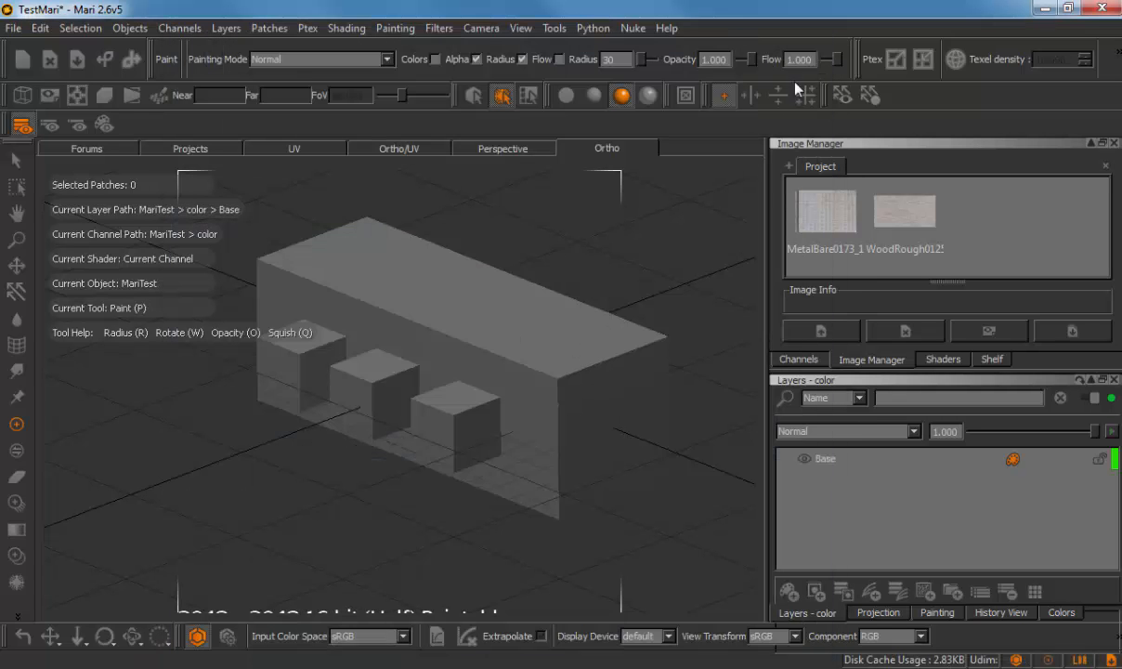
# - Load the MetalBare0173_1 image into the Paint Through tool, scale it down over the model, and turn the model to face front
pyautogui.click(837, 206)
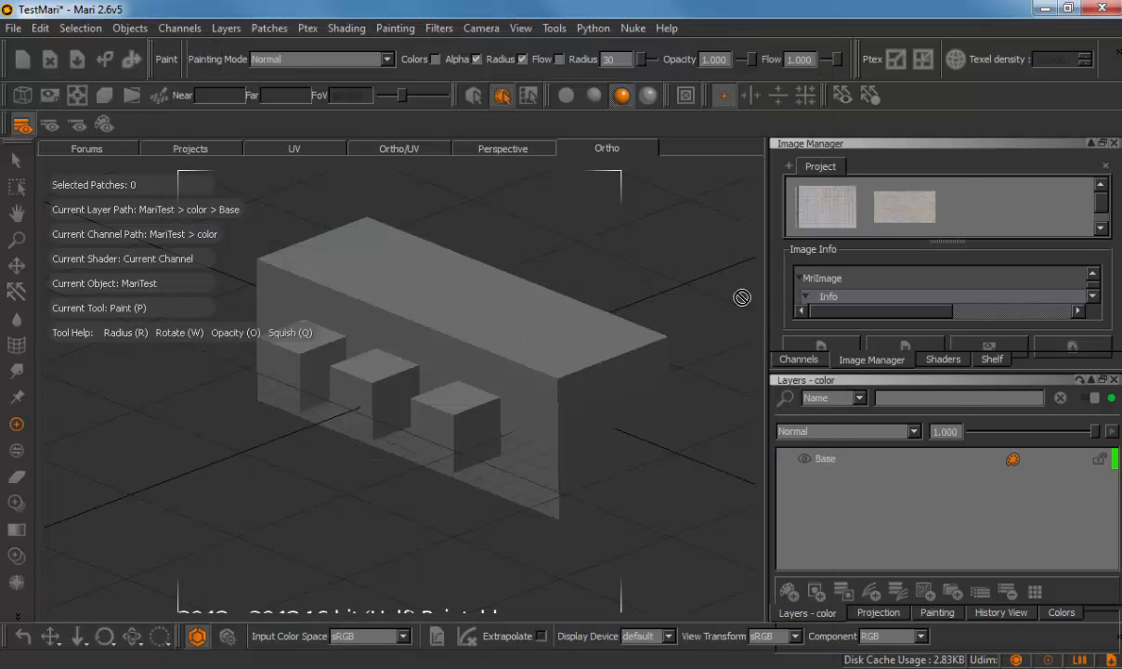
pyautogui.press('u')
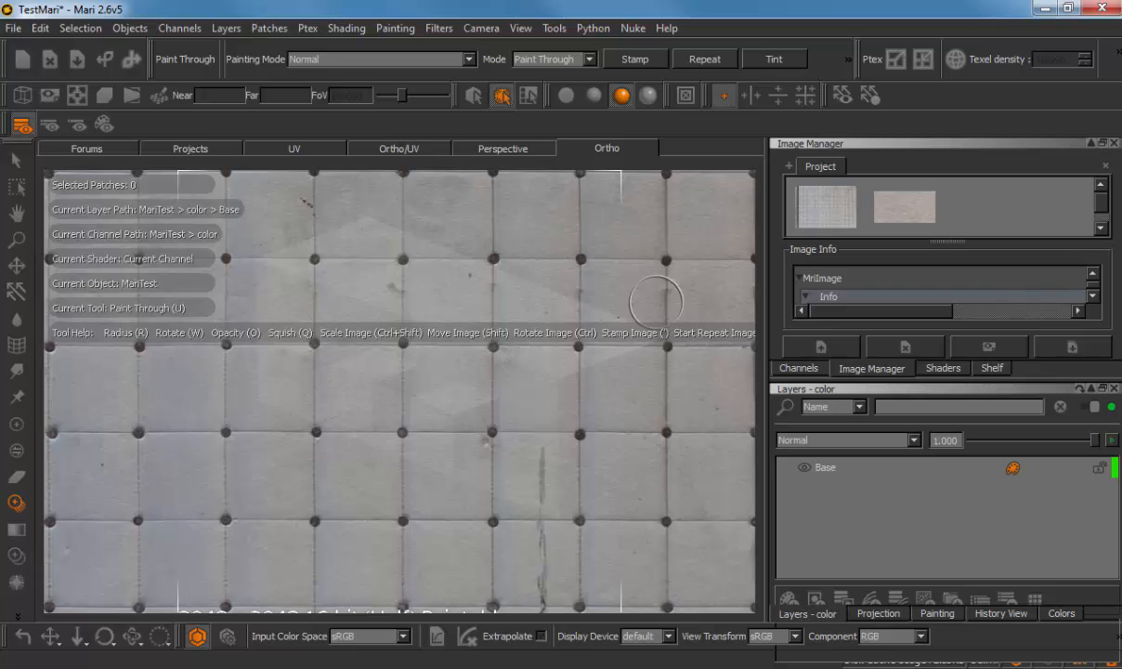
pyautogui.moveTo(692, 300)
pyautogui.keyDown('ctrl'); pyautogui.keyDown('shift'); pyautogui.mouseDown()
pyautogui.moveTo(130, 291)
pyautogui.moveTo(210, 298)
pyautogui.mouseUp(); pyautogui.keyUp('shift'); pyautogui.keyUp('ctrl')
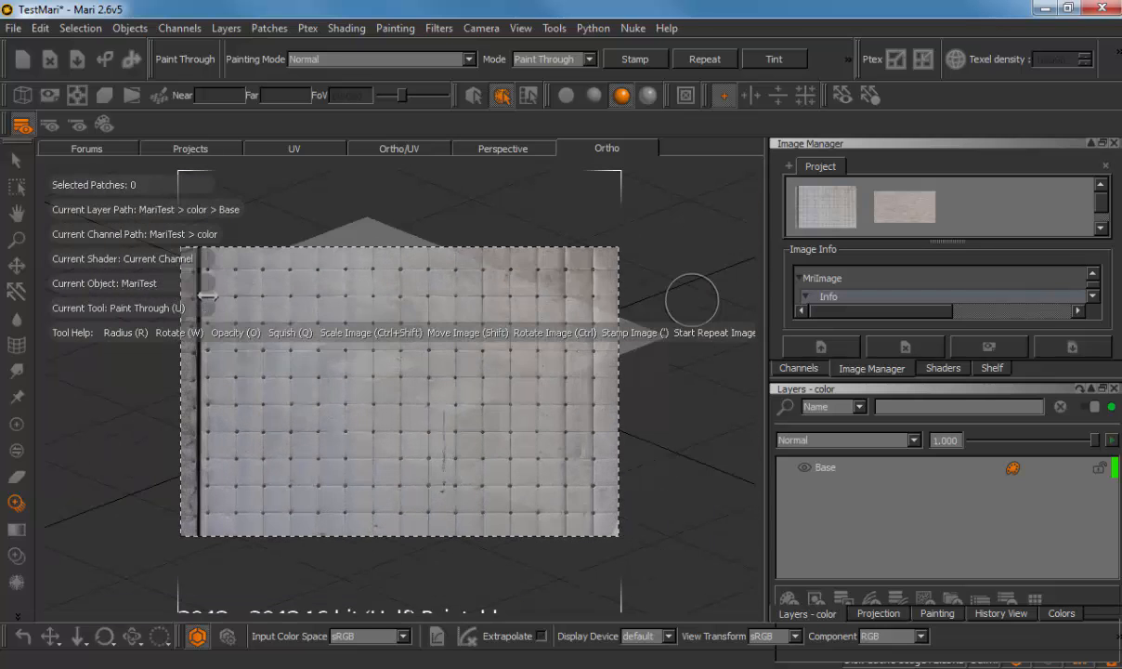
pyautogui.moveTo(320, 517)
pyautogui.mouseDown()
pyautogui.moveTo(342, 530)
pyautogui.moveTo(331, 566)
pyautogui.moveTo(299, 567)
pyautogui.moveTo(358, 576)
pyautogui.moveTo(423, 553)
pyautogui.moveTo(438, 533)
pyautogui.mouseUp()
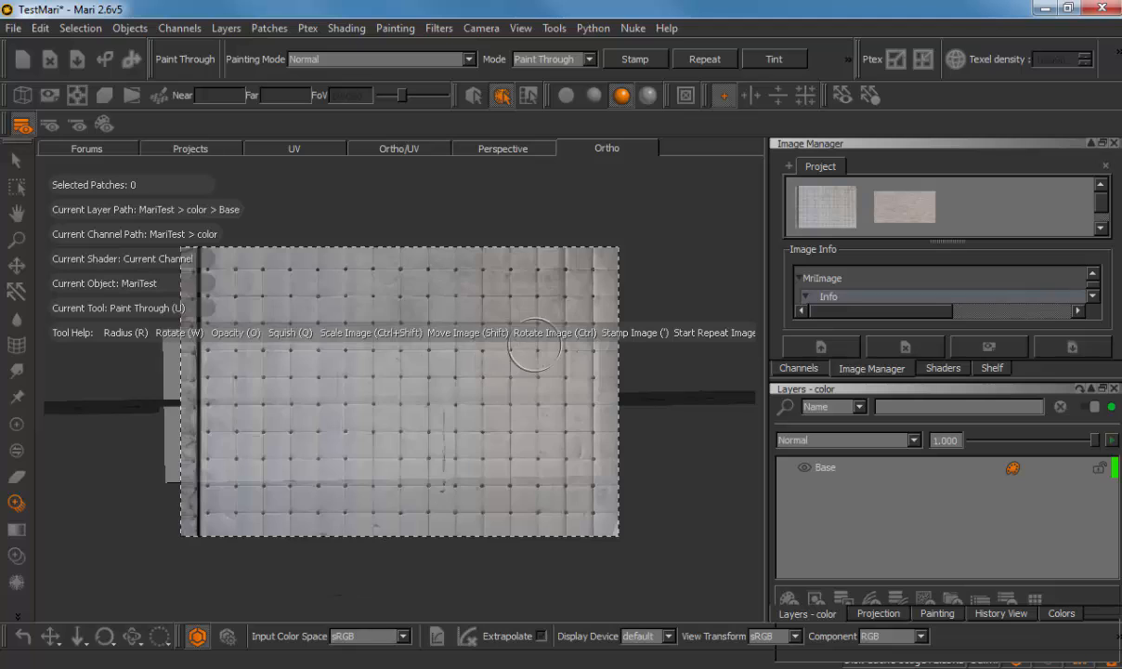
# - Show the model alongside its UVs and paint the MetalBare0173_1 texture through onto the cube in UV tile 1003
pyautogui.click(406, 151)
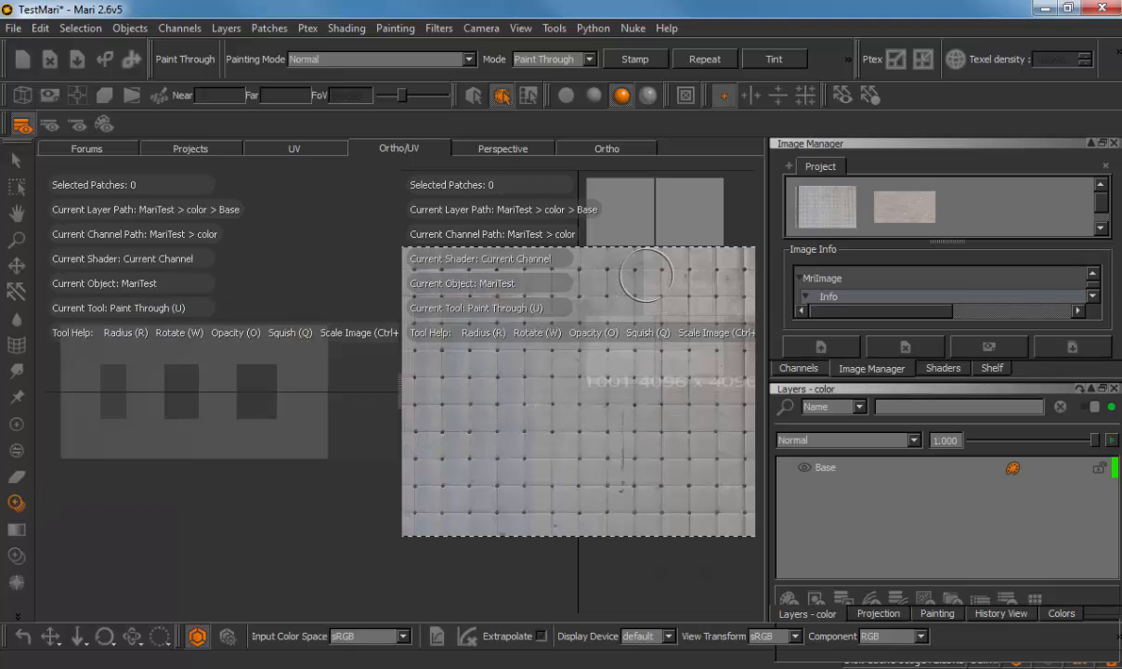
pyautogui.keyDown('alt'); pyautogui.moveTo(606, 269); pyautogui.dragTo(602, 356, button='right'); pyautogui.keyUp('alt')
pyautogui.keyDown('alt'); pyautogui.moveTo(626, 357); pyautogui.dragTo(430, 437, button='middle'); pyautogui.keyUp('alt')
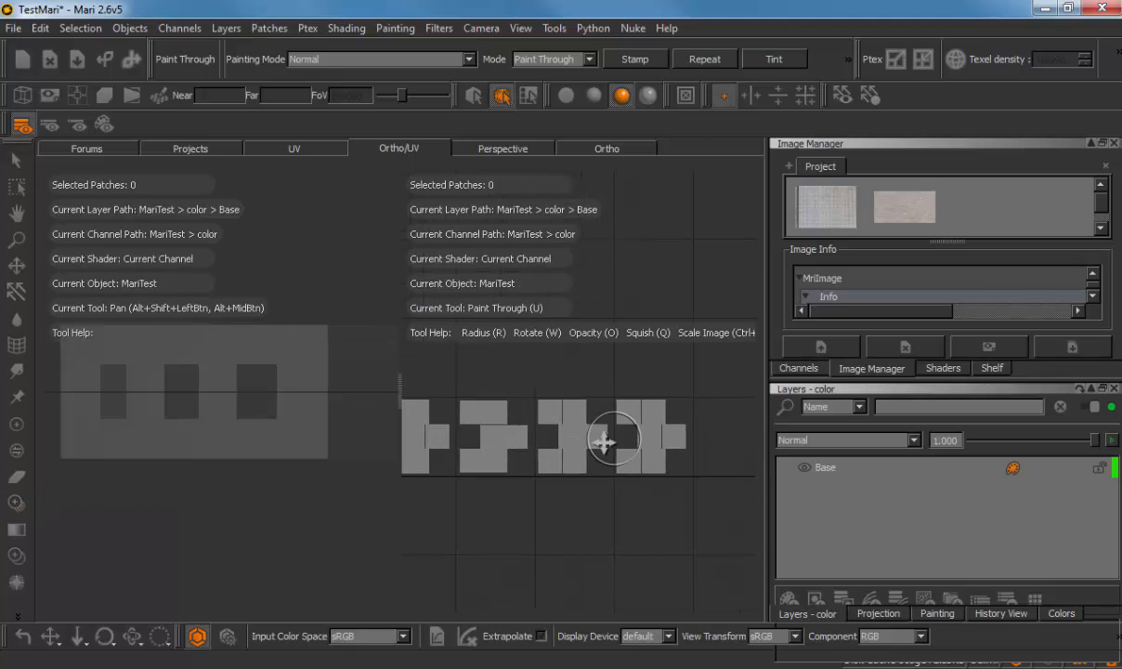
pyautogui.moveTo(628, 435)
pyautogui.keyDown('alt'); pyautogui.mouseDown(button='middle')
pyautogui.moveTo(665, 435)
pyautogui.moveTo(633, 383)
pyautogui.mouseUp(button='middle'); pyautogui.keyUp('alt')
pyautogui.keyDown('alt'); pyautogui.moveTo(633, 384); pyautogui.dragTo(694, 384, button='right'); pyautogui.keyUp('alt')
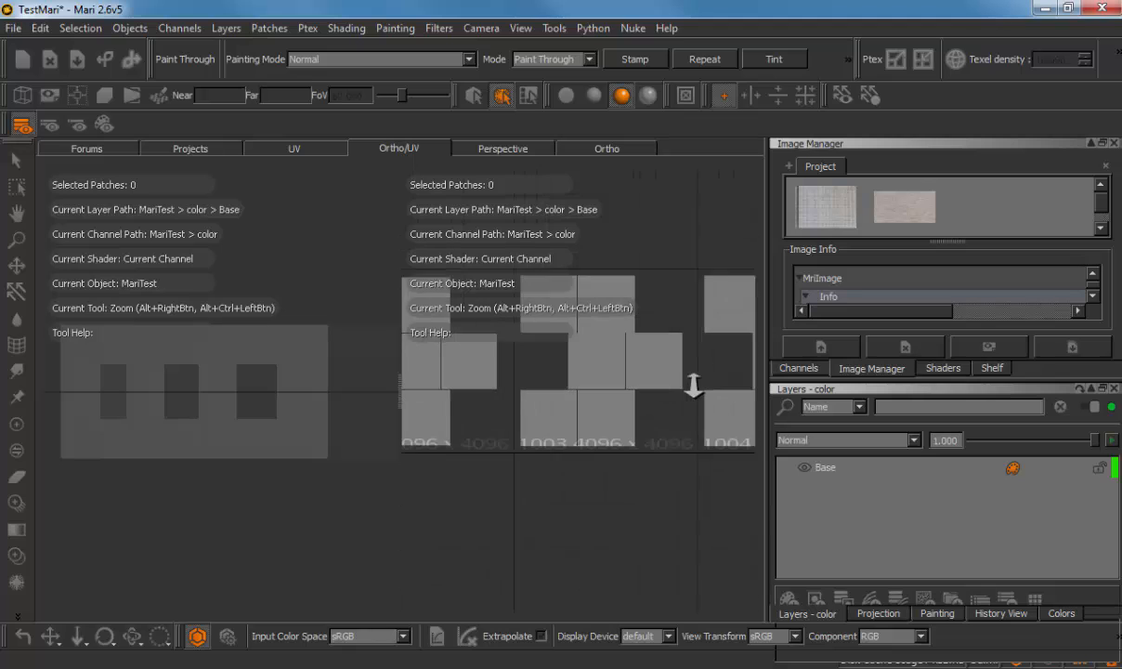
pyautogui.keyDown('alt'); pyautogui.moveTo(628, 377); pyautogui.dragTo(629, 415, button='middle'); pyautogui.keyUp('alt')
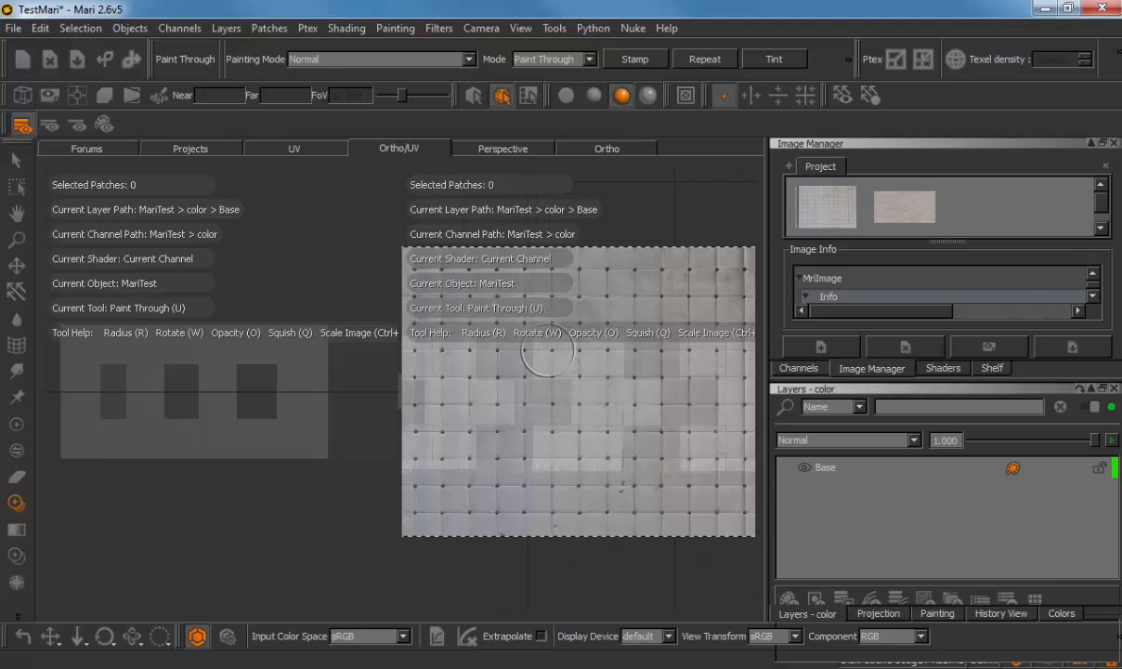
pyautogui.moveTo(549, 356)
pyautogui.mouseDown()
pyautogui.moveTo(559, 372)
pyautogui.moveTo(569, 351)
pyautogui.moveTo(620, 419)
pyautogui.moveTo(549, 423)
pyautogui.moveTo(525, 404)
pyautogui.moveTo(553, 356)
pyautogui.mouseUp()
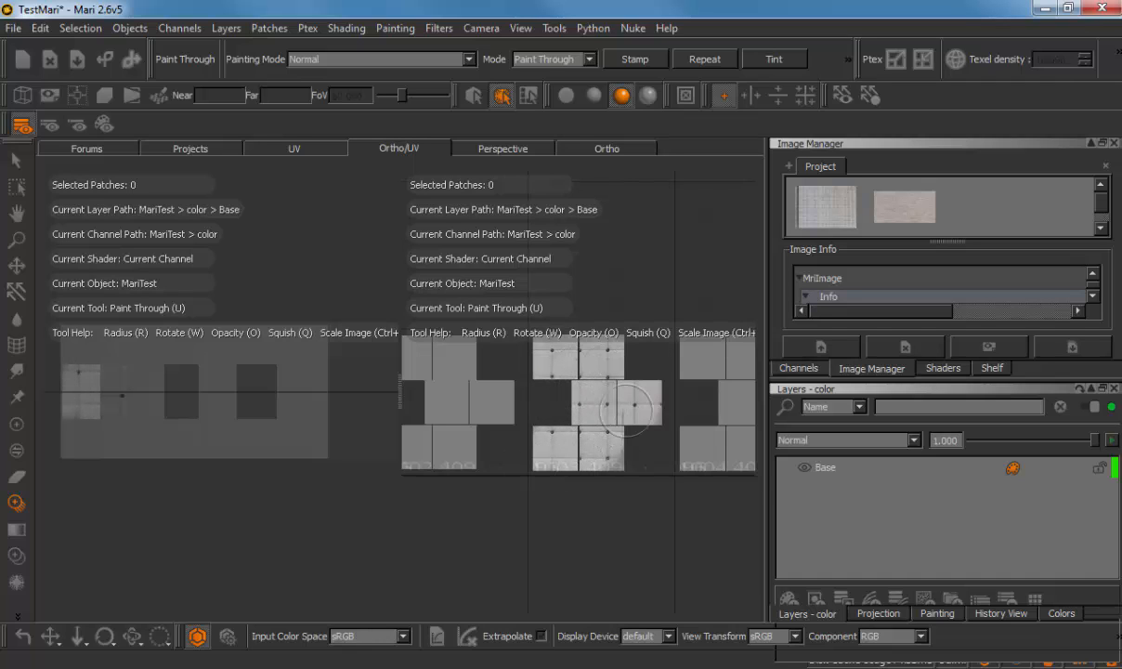
pyautogui.moveTo(632, 413); pyautogui.dragTo(592, 479)
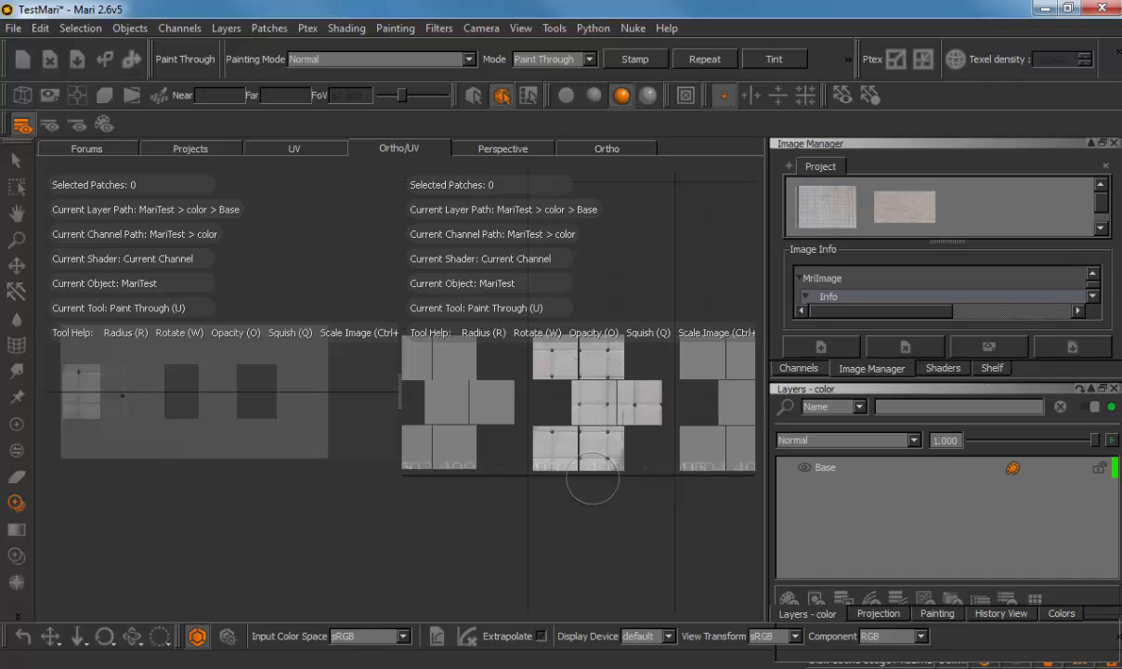
# - Continue painting the metal texture into neighbouring UV tile 1004 and enlarge the brush radius for covering the model
pyautogui.moveTo(592, 478); pyautogui.dragTo(591, 481)
pyautogui.moveTo(685, 361)
pyautogui.mouseDown()
pyautogui.moveTo(730, 353)
pyautogui.moveTo(674, 348)
pyautogui.moveTo(708, 437)
pyautogui.moveTo(727, 404)
pyautogui.moveTo(738, 423)
pyautogui.mouseUp()
pyautogui.press('r')
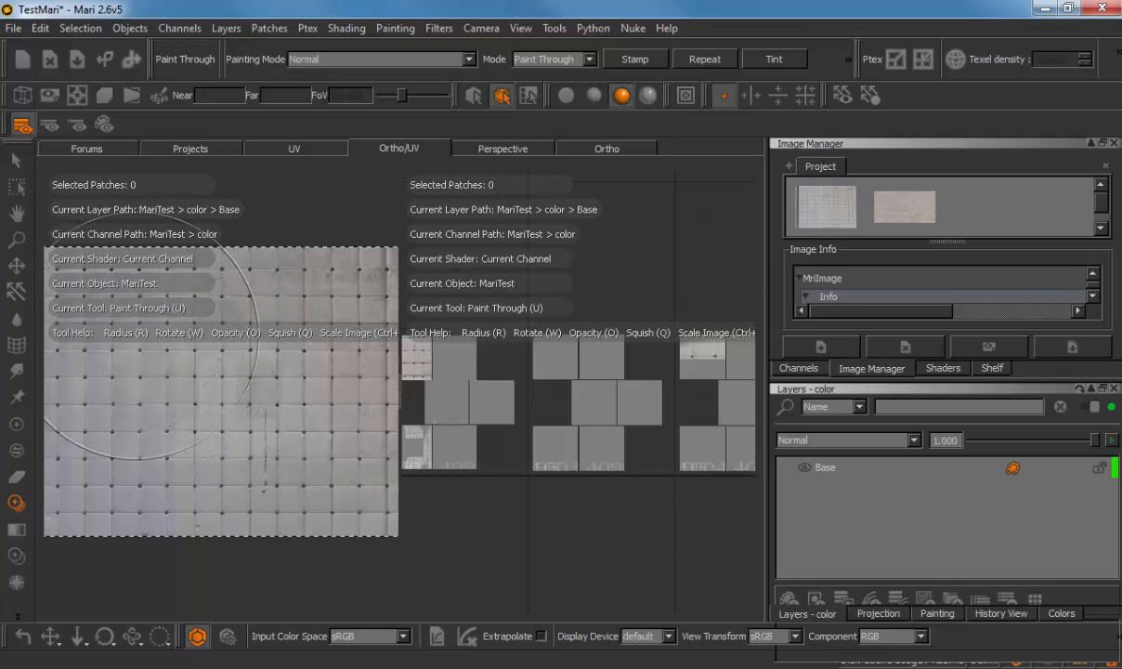
# - Brush plain white strokes with the Paint tool over the model and the cubes' UV tiles
pyautogui.click(15, 163)
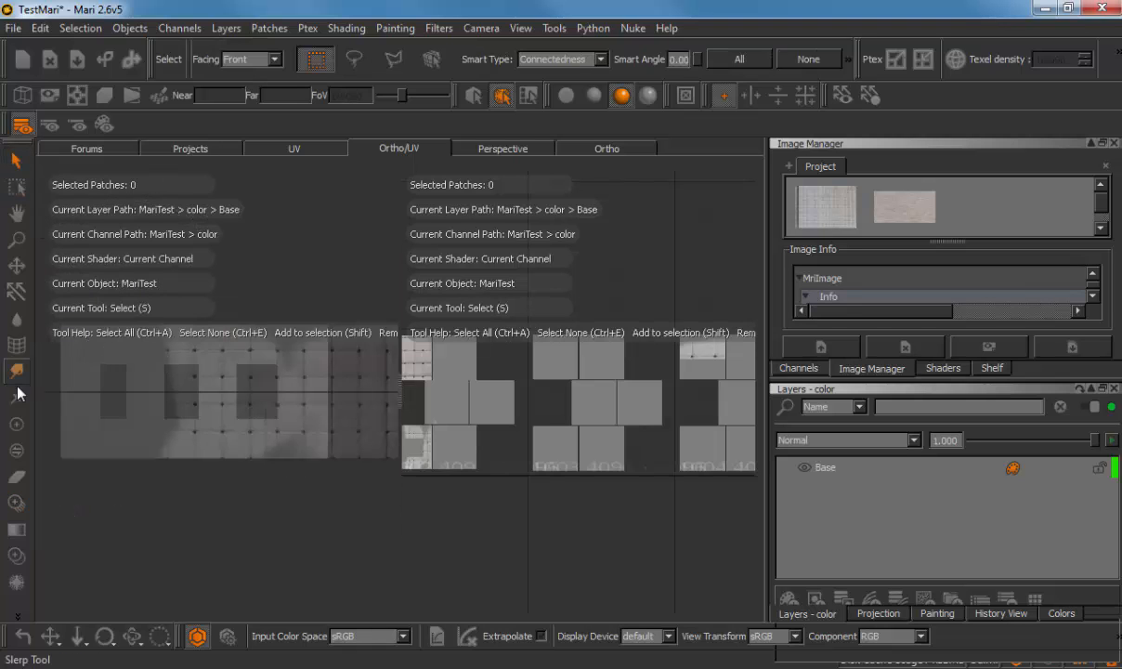
pyautogui.click(15, 424)
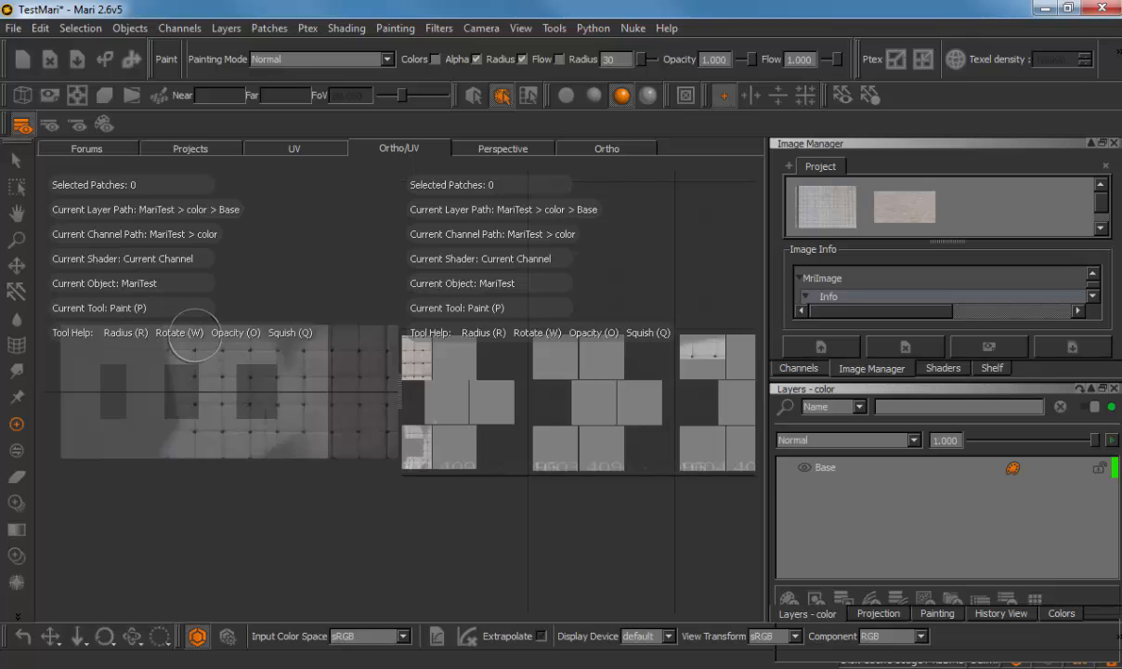
pyautogui.moveTo(617, 274)
pyautogui.keyDown('alt'); pyautogui.mouseDown(button='middle')
pyautogui.moveTo(718, 276)
pyautogui.moveTo(573, 258)
pyautogui.moveTo(702, 253)
pyautogui.moveTo(639, 256)
pyautogui.mouseUp(button='middle'); pyautogui.keyUp('alt')
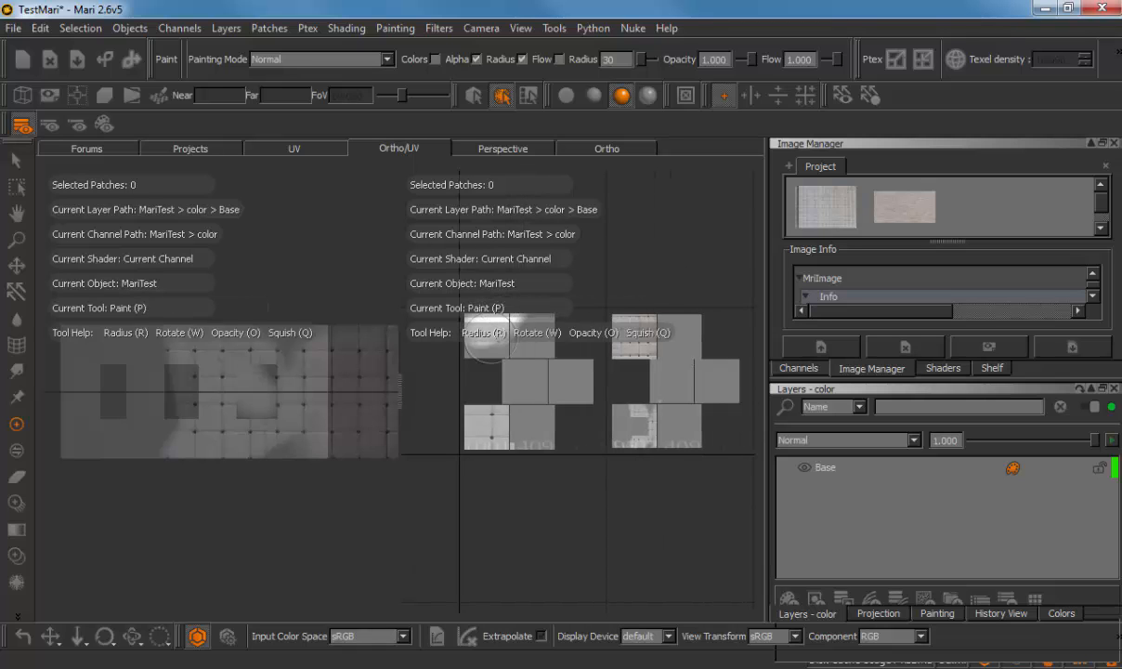
pyautogui.moveTo(491, 335)
pyautogui.mouseDown()
pyautogui.moveTo(454, 337)
pyautogui.moveTo(500, 338)
pyautogui.mouseUp()
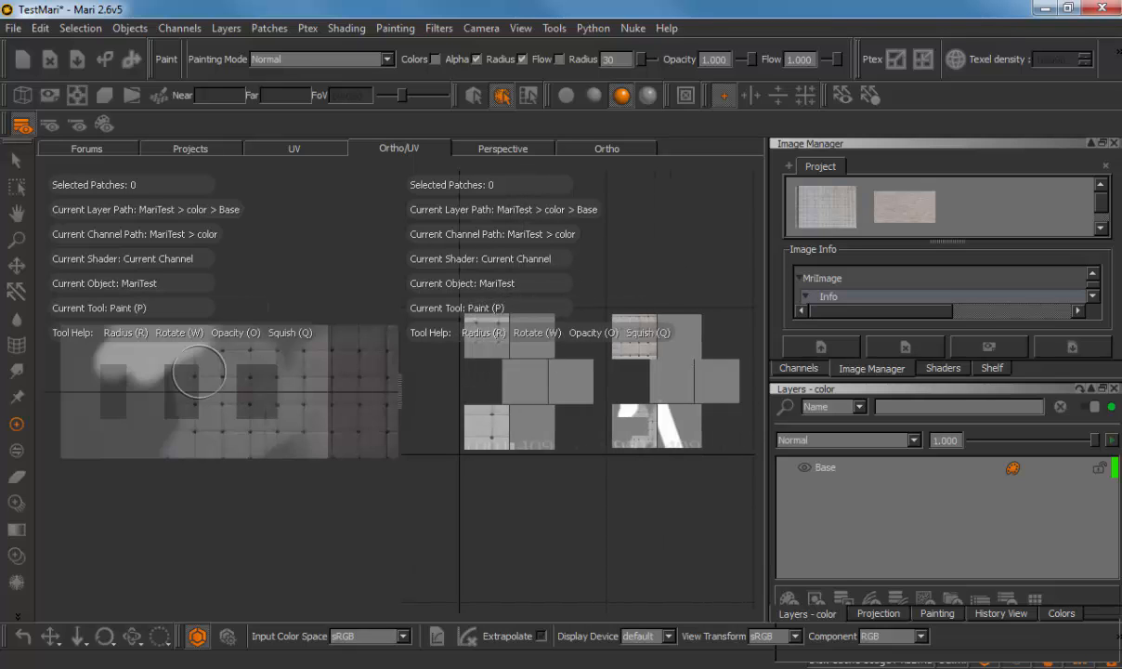
# - Return to Paint Through and cover the cubes' UV tiles and the box with the metal texture
pyautogui.click(16, 502)
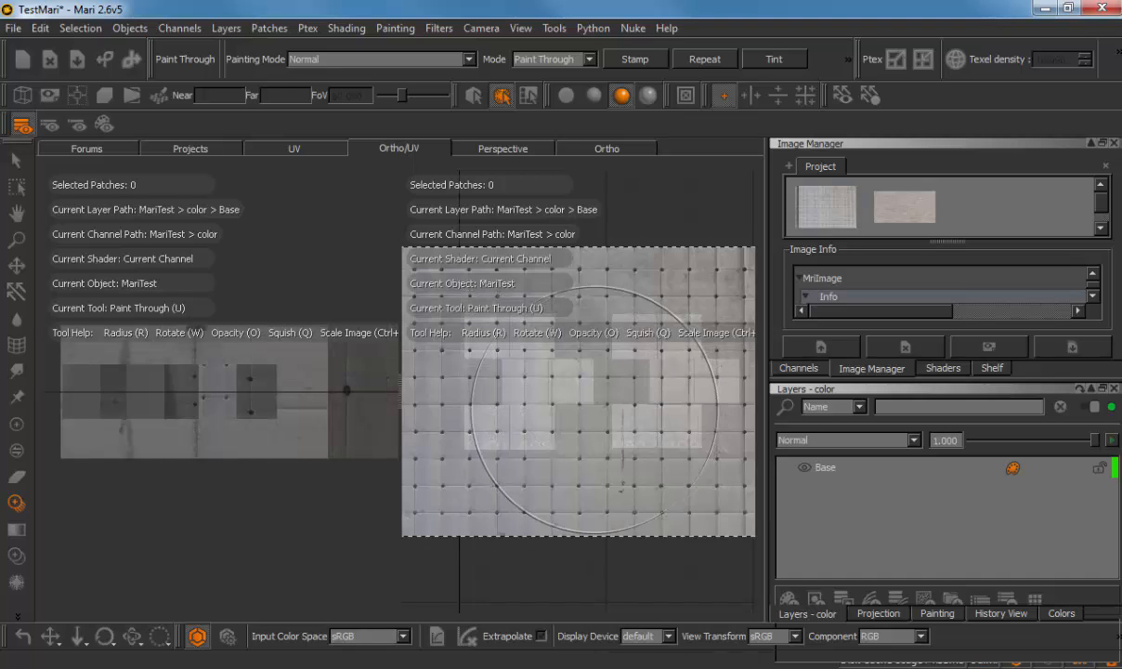
pyautogui.moveTo(600, 412)
pyautogui.keyDown('alt'); pyautogui.mouseDown(button='middle')
pyautogui.moveTo(608, 429)
pyautogui.moveTo(583, 453)
pyautogui.mouseUp(button='middle'); pyautogui.keyUp('alt')
pyautogui.moveTo(542, 443)
pyautogui.mouseDown()
pyautogui.moveTo(659, 400)
pyautogui.moveTo(712, 396)
pyautogui.moveTo(525, 491)
pyautogui.moveTo(595, 483)
pyautogui.moveTo(650, 436)
pyautogui.moveTo(641, 377)
pyautogui.mouseUp()
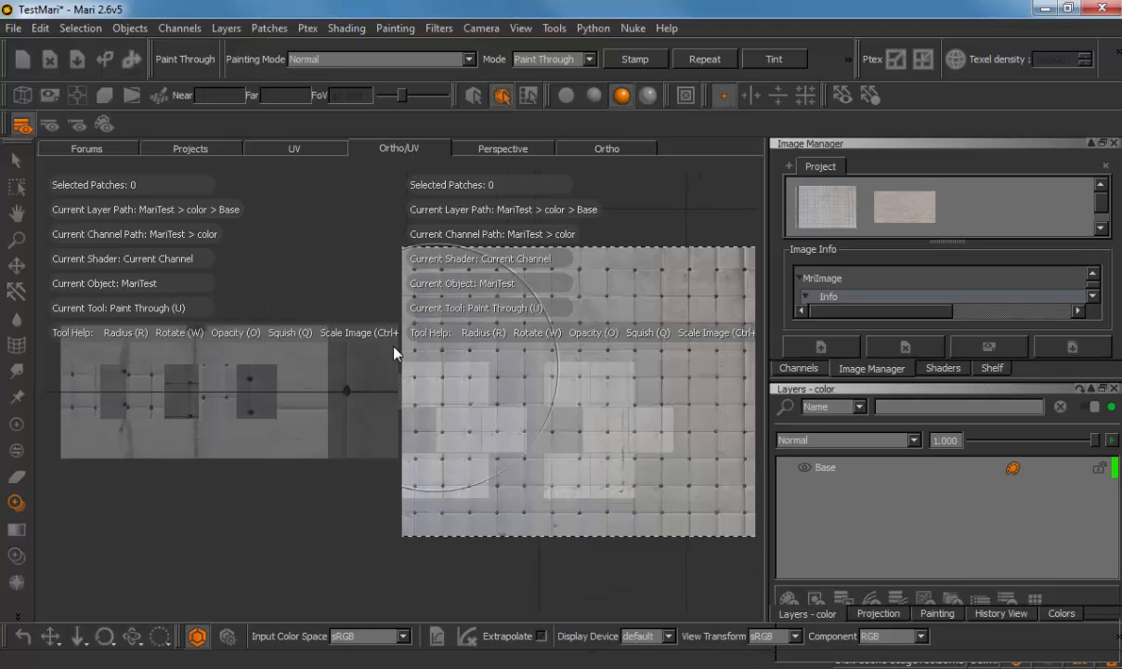
# - Load the WoodRough0125_1 image into Paint Through over an angled orthographic view of the model and enlarge the image
pyautogui.click(513, 147)
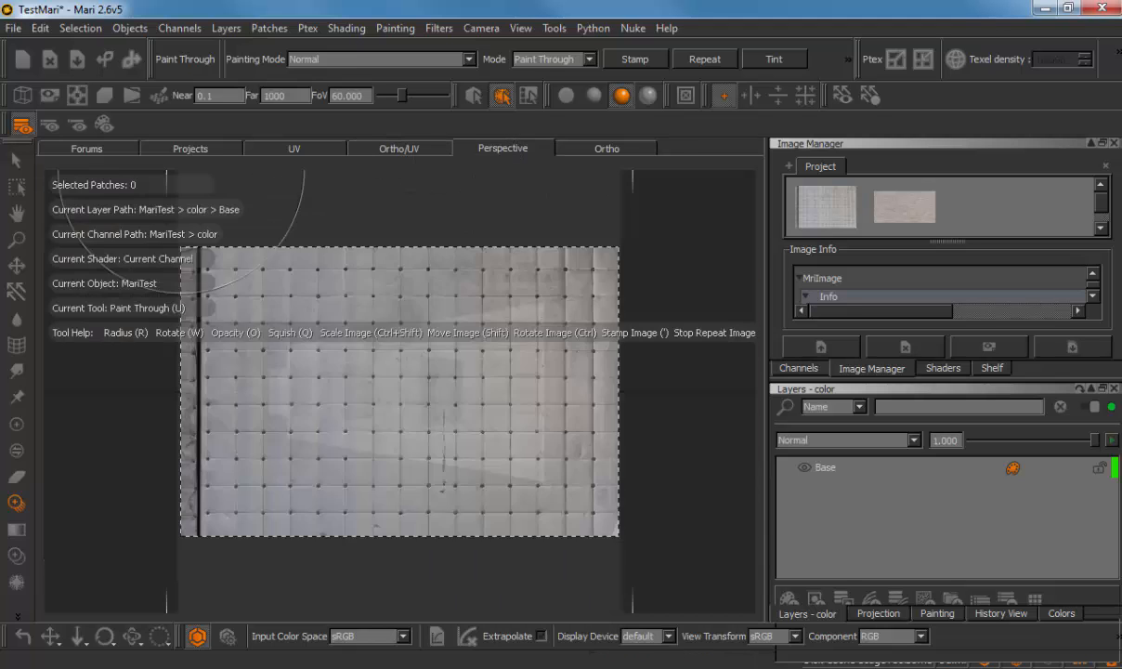
pyautogui.click(607, 148)
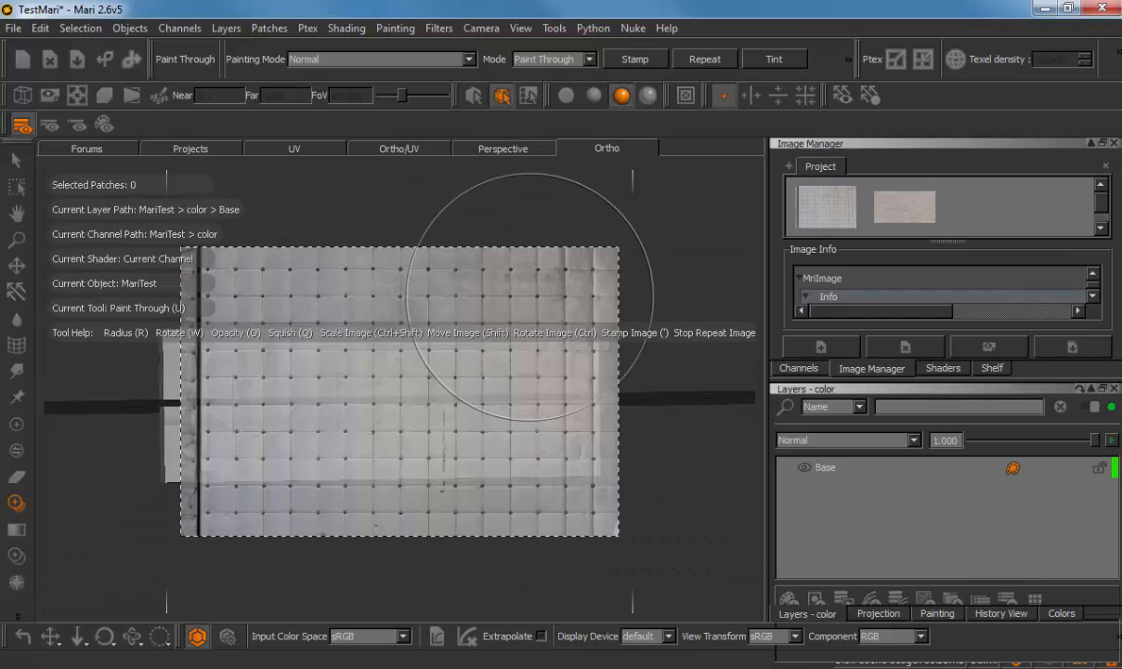
pyautogui.moveTo(521, 258)
pyautogui.keyDown('alt'); pyautogui.mouseDown()
pyautogui.moveTo(641, 363)
pyautogui.moveTo(559, 403)
pyautogui.moveTo(591, 406)
pyautogui.moveTo(669, 370)
pyautogui.moveTo(675, 202)
pyautogui.moveTo(639, 393)
pyautogui.moveTo(566, 384)
pyautogui.moveTo(564, 368)
pyautogui.mouseUp(); pyautogui.keyUp('alt')
pyautogui.press('u')
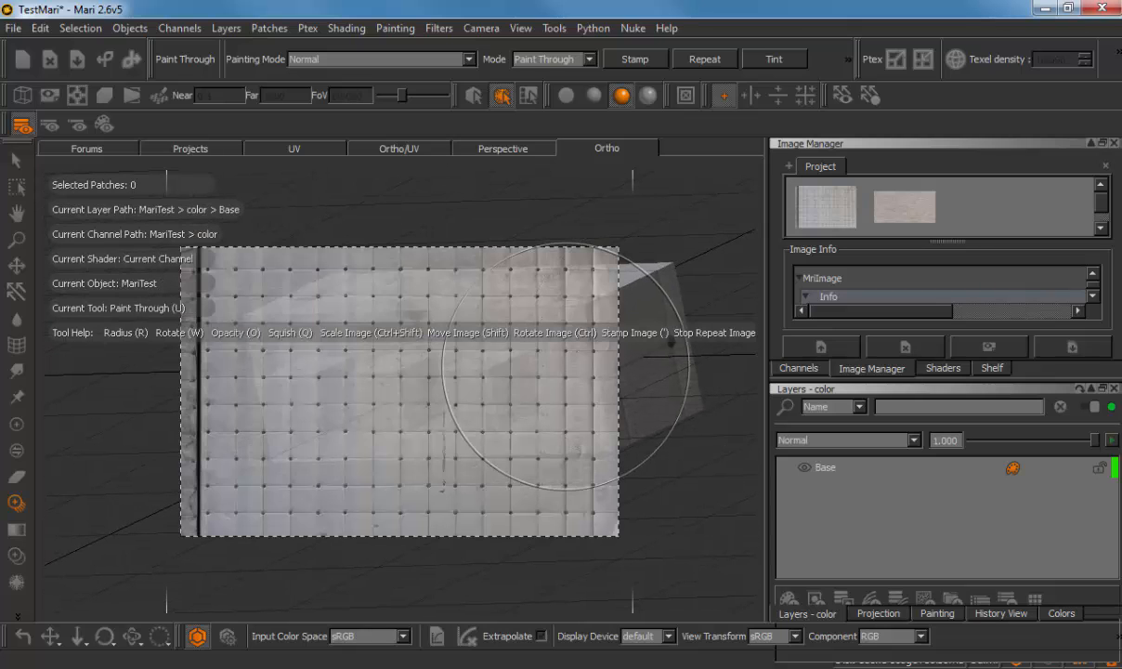
pyautogui.moveTo(898, 218); pyautogui.dragTo(381, 418)
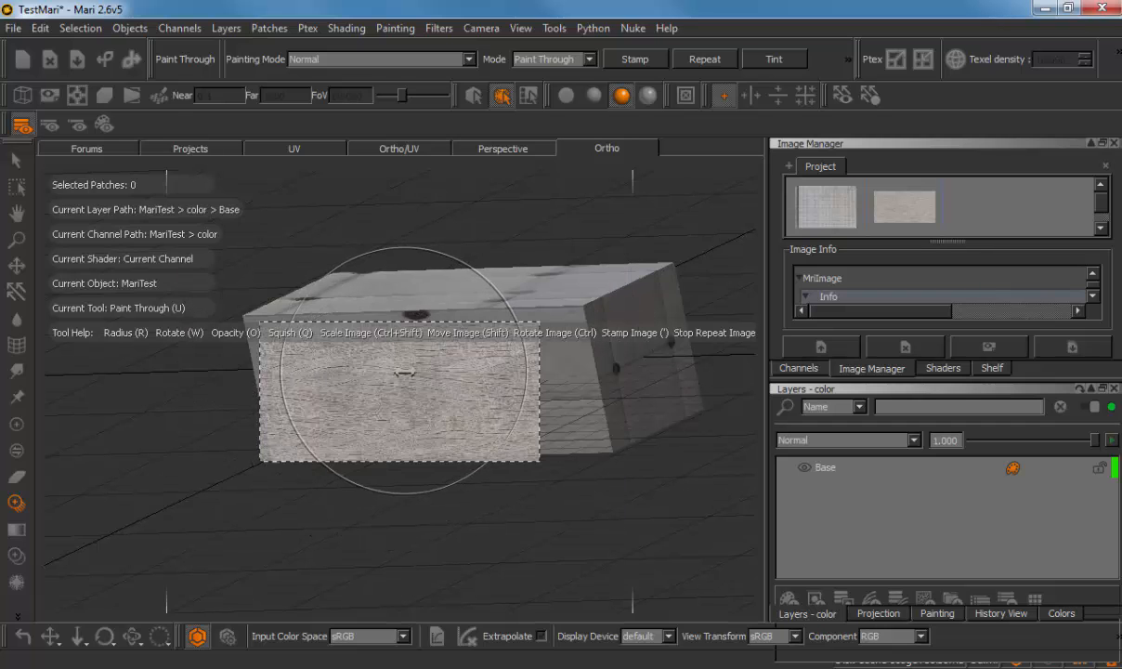
pyautogui.moveTo(276, 462)
pyautogui.keyDown('alt'); pyautogui.mouseDown(button='right')
pyautogui.moveTo(476, 466)
pyautogui.moveTo(401, 393)
pyautogui.mouseUp(button='right'); pyautogui.keyUp('alt')
pyautogui.keyDown('ctrl'); pyautogui.keyDown('shift'); pyautogui.moveTo(401, 393); pyautogui.dragTo(483, 393); pyautogui.keyUp('shift'); pyautogui.keyUp('ctrl')
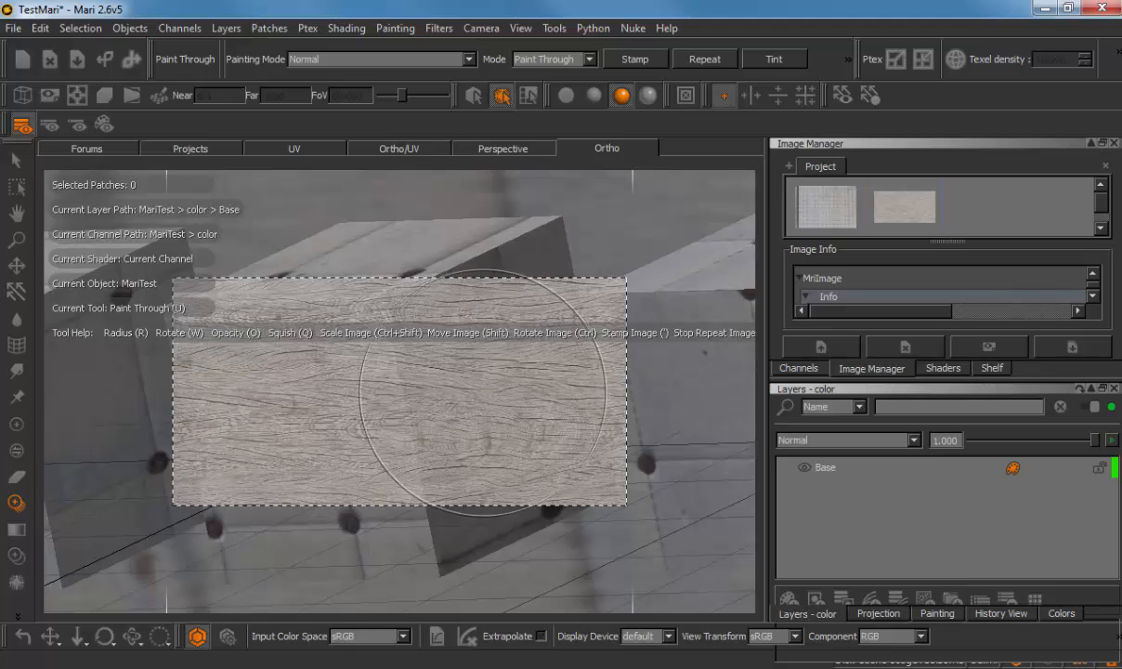
# - Reduce the brush radius and paint the wood texture through onto the cube and adjoining surfaces
pyautogui.press('r')
pyautogui.moveTo(375, 384); pyautogui.dragTo(305, 385)
pyautogui.moveTo(345, 400)
pyautogui.mouseDown()
pyautogui.moveTo(321, 397)
pyautogui.moveTo(487, 376)
pyautogui.moveTo(404, 309)
pyautogui.moveTo(424, 379)
pyautogui.moveTo(360, 440)
pyautogui.moveTo(452, 386)
pyautogui.moveTo(364, 413)
pyautogui.moveTo(406, 428)
pyautogui.moveTo(389, 390)
pyautogui.moveTo(464, 325)
pyautogui.moveTo(432, 403)
pyautogui.moveTo(576, 375)
pyautogui.mouseUp()
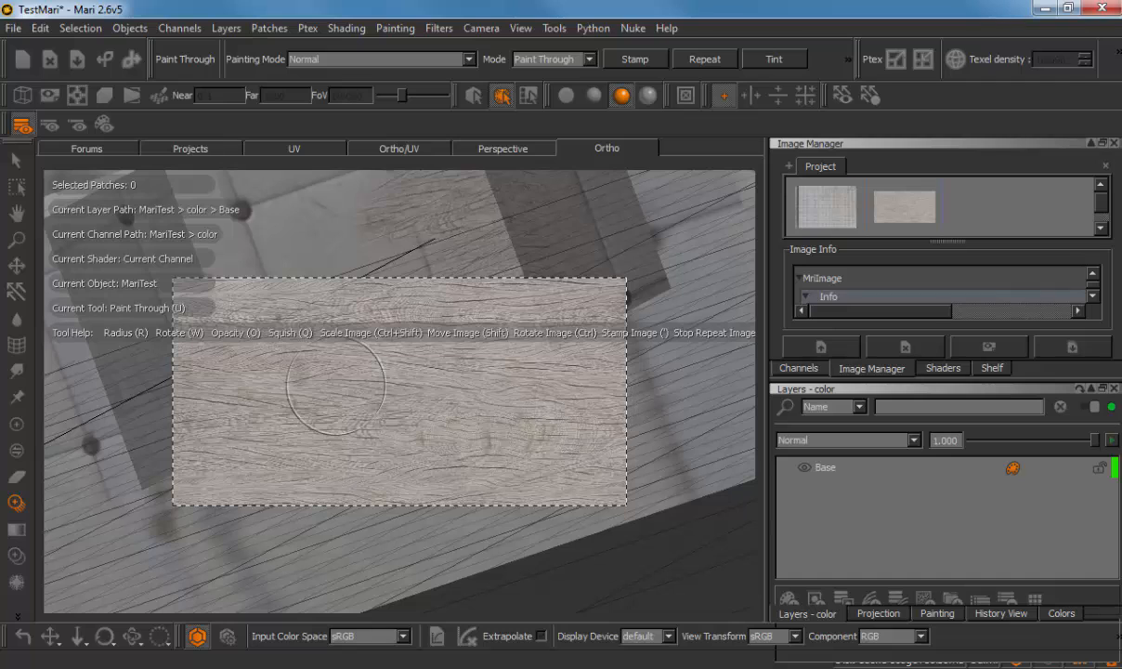
# - Choose the metalRe... brush from Hard Surface Brushes for the Paint tool and add a new paint layer above Base
pyautogui.click(17, 425)
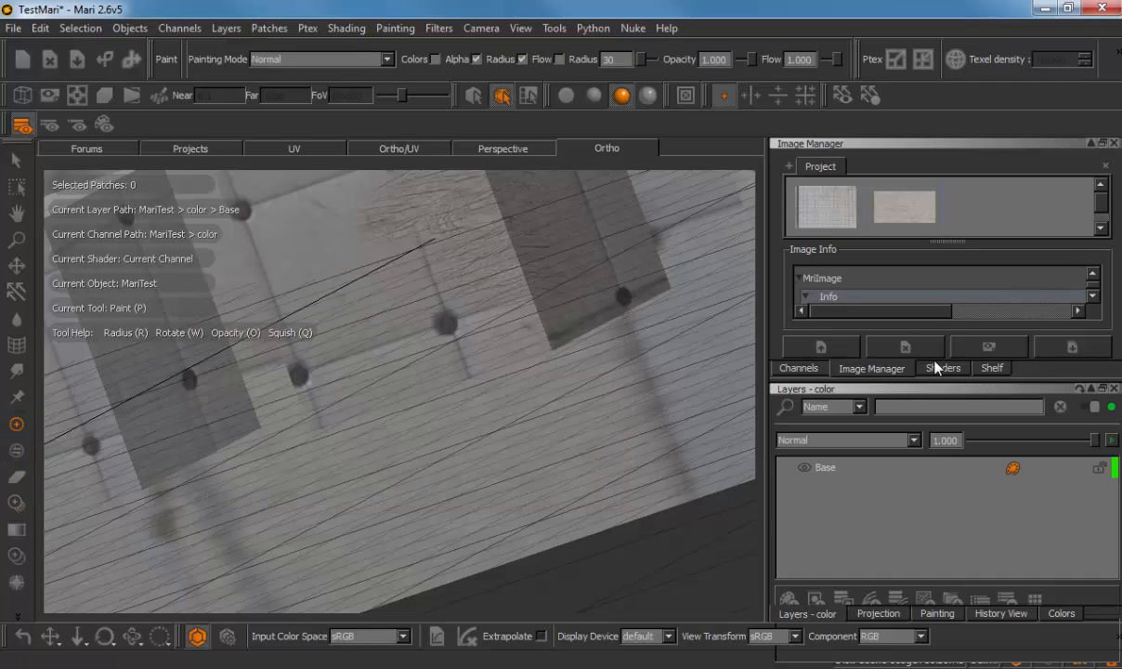
pyautogui.click(990, 369)
pyautogui.click(1042, 168)
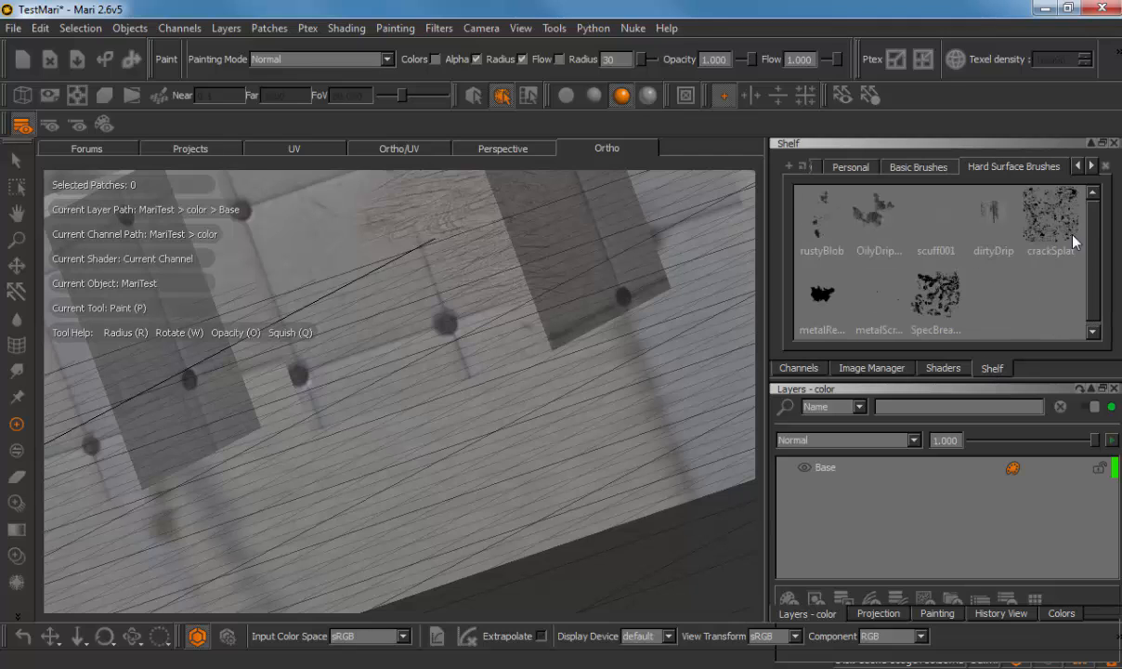
pyautogui.click(824, 296)
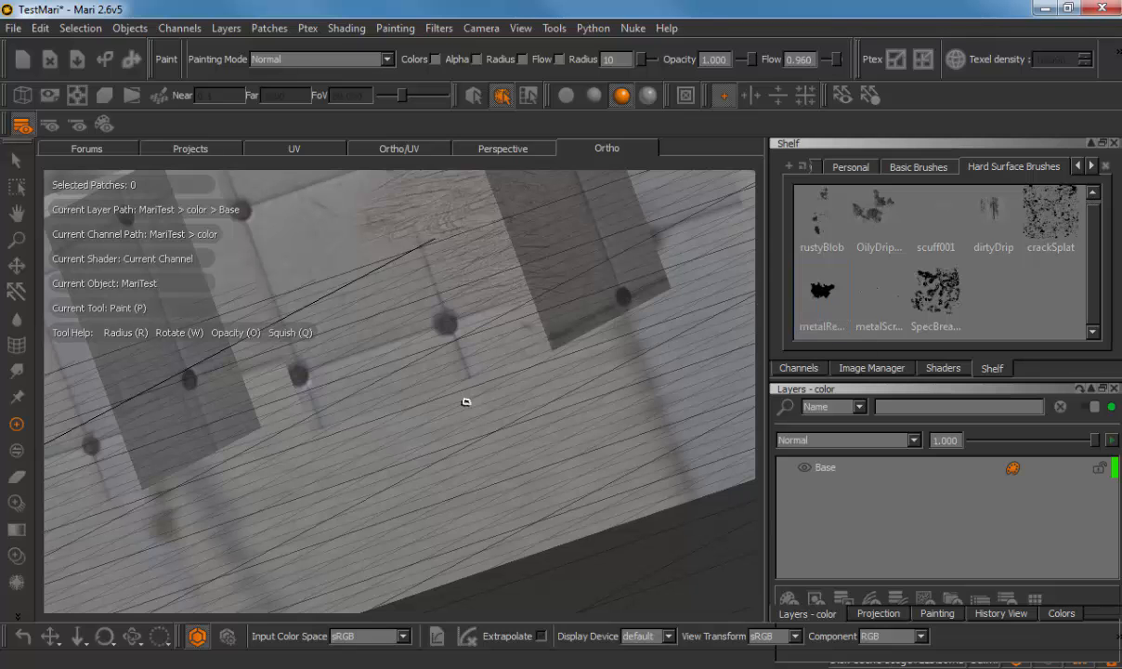
pyautogui.moveTo(466, 402)
pyautogui.keyDown('alt'); pyautogui.mouseDown()
pyautogui.moveTo(421, 458)
pyautogui.moveTo(475, 433)
pyautogui.mouseUp(); pyautogui.keyUp('alt')
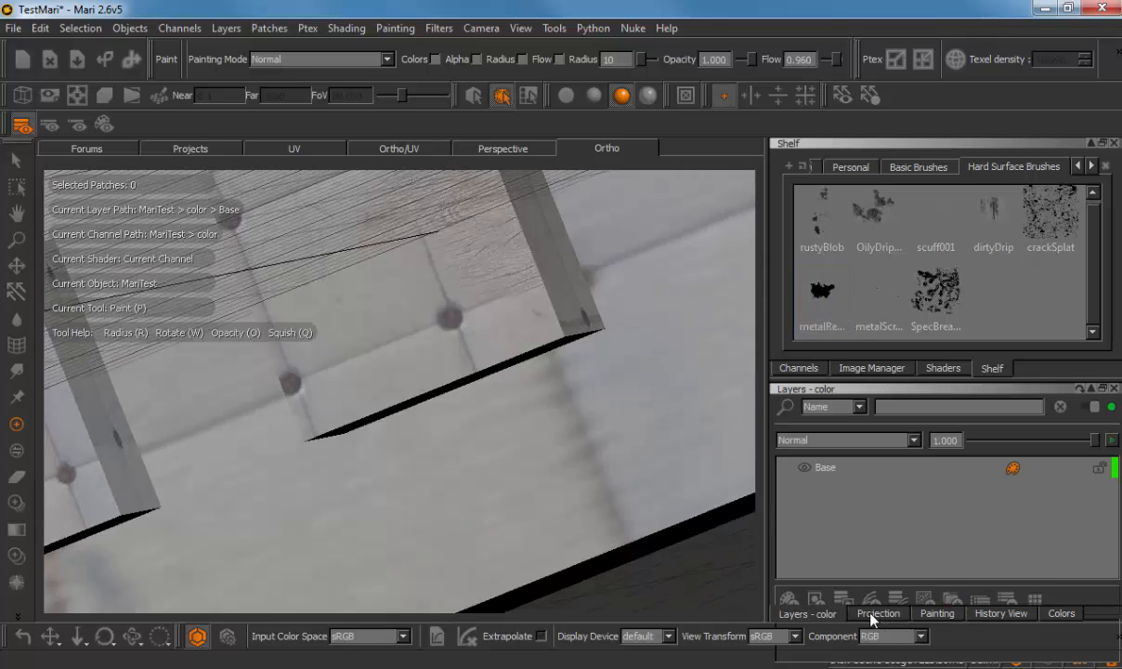
pyautogui.click(790, 601)
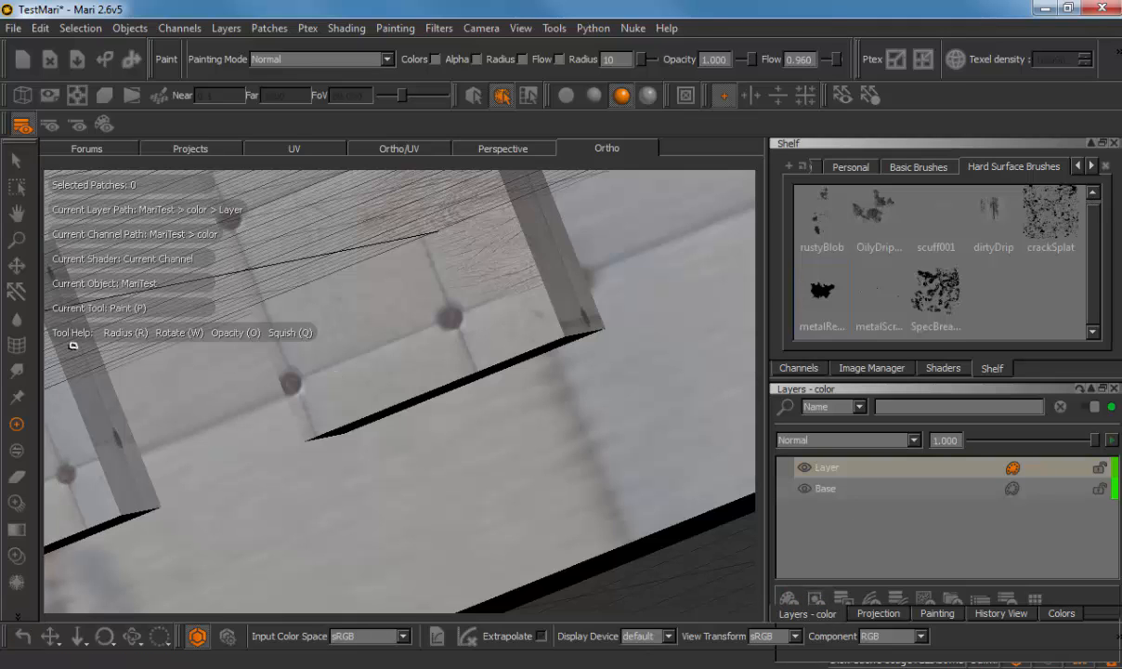
# - Set the foreground paint colour to a light orange
pyautogui.click(17, 617)
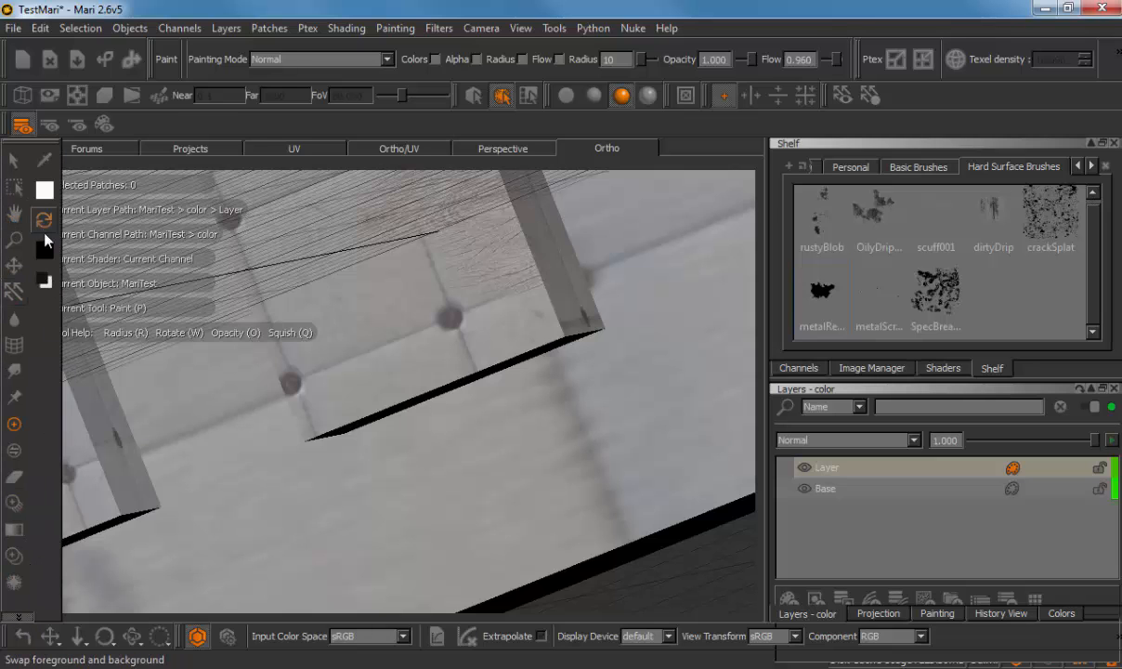
pyautogui.click(44, 191)
pyautogui.click(606, 313)
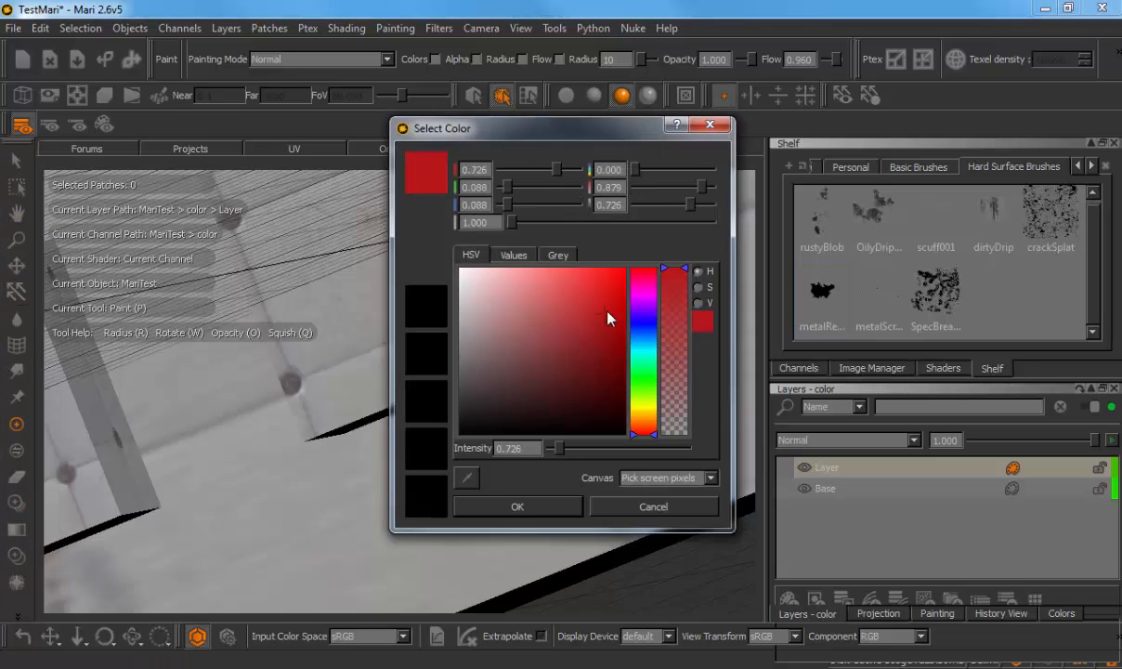
pyautogui.click(641, 409)
pyautogui.click(565, 293)
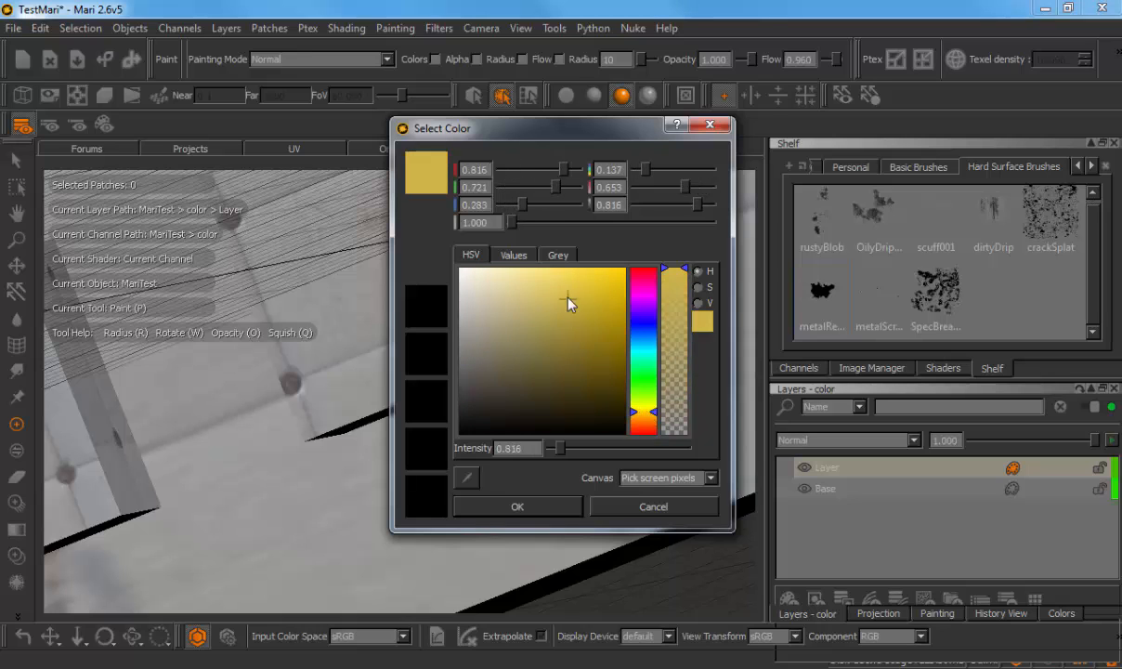
pyautogui.moveTo(652, 412); pyautogui.dragTo(649, 422)
pyautogui.moveTo(576, 321); pyautogui.dragTo(537, 280)
pyautogui.click(535, 510)
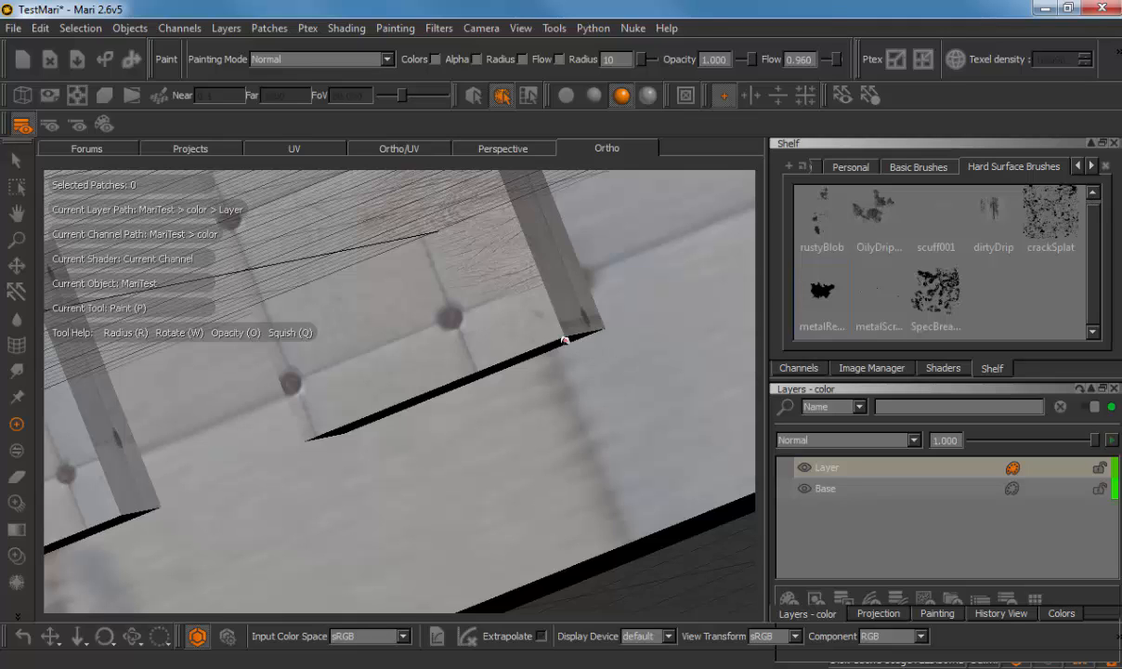
# - Increase the brush radius to 70, try orange strokes around the cube's lower corner, and undo the last stroke
pyautogui.press('r')
pyautogui.moveTo(564, 341)
pyautogui.mouseDown()
pyautogui.moveTo(621, 341)
pyautogui.moveTo(543, 370)
pyautogui.mouseUp()
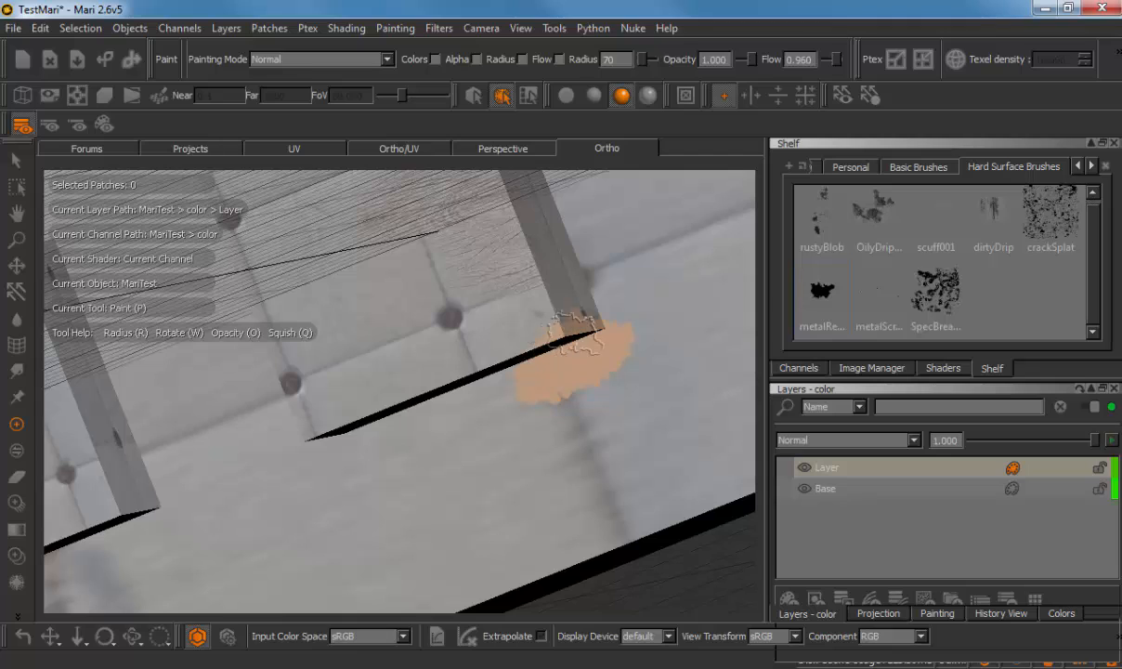
pyautogui.moveTo(576, 333); pyautogui.dragTo(560, 330)
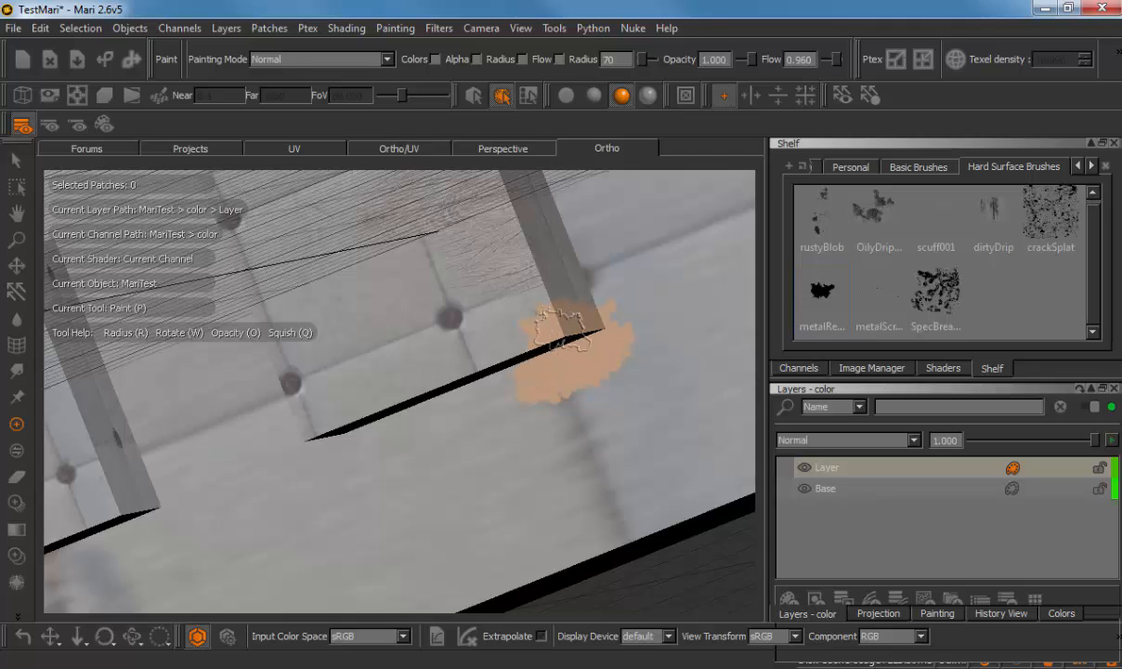
pyautogui.hotkey('ctrl', 'z')
# - Select the middle cube's patch in the combined orthographic and UV view
pyautogui.moveTo(667, 532)
pyautogui.keyDown('alt'); pyautogui.mouseDown(button='right')
pyautogui.moveTo(647, 569)
pyautogui.moveTo(609, 536)
pyautogui.mouseUp(button='right'); pyautogui.keyUp('alt')
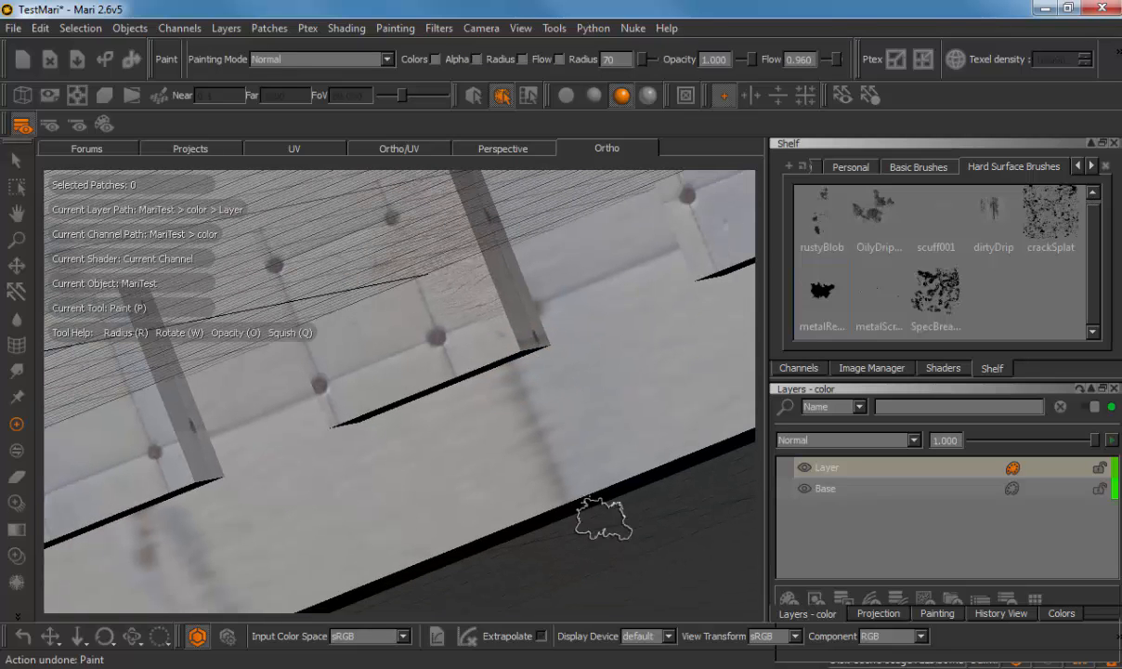
pyautogui.click(504, 96)
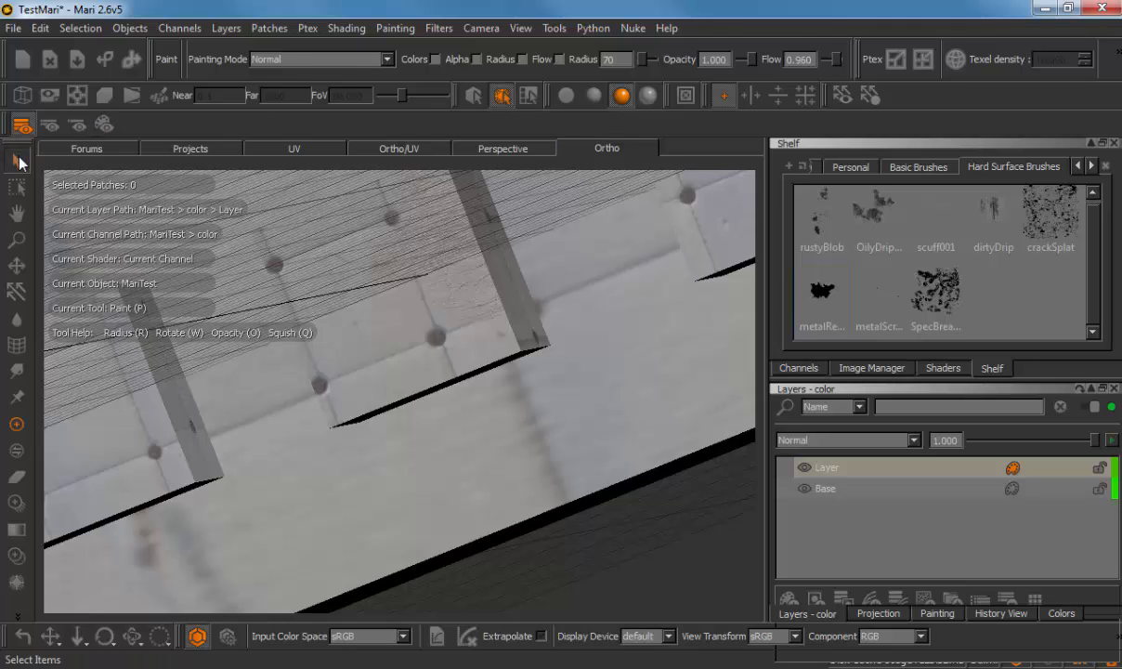
pyautogui.click(17, 161)
pyautogui.click(394, 148)
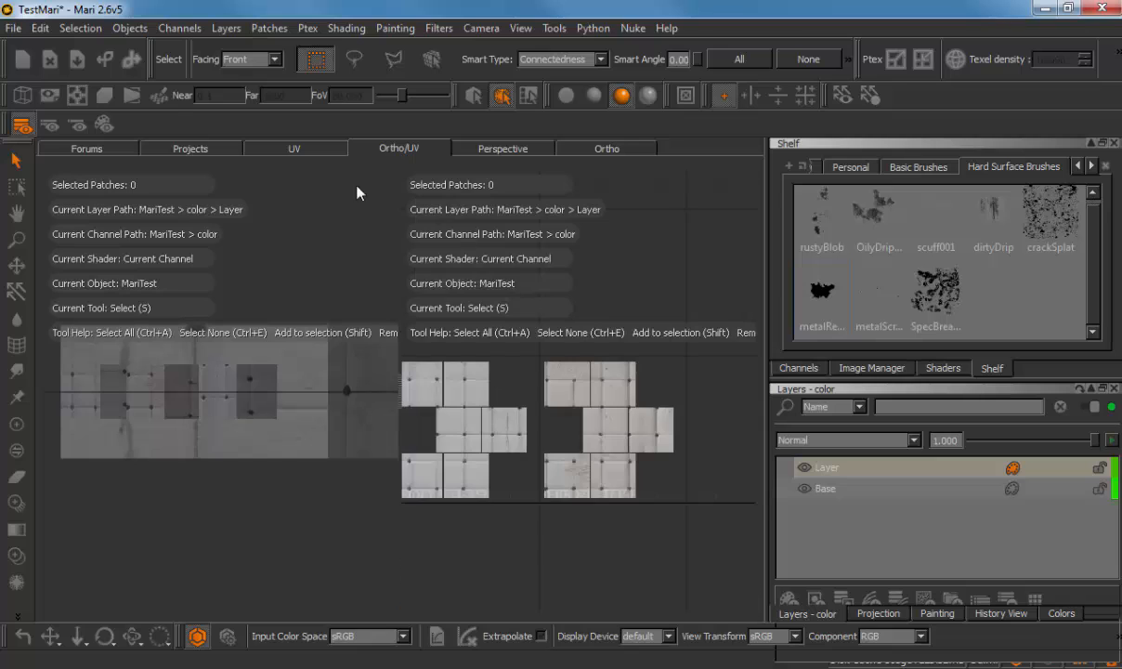
pyautogui.moveTo(620, 427); pyautogui.dragTo(674, 505)
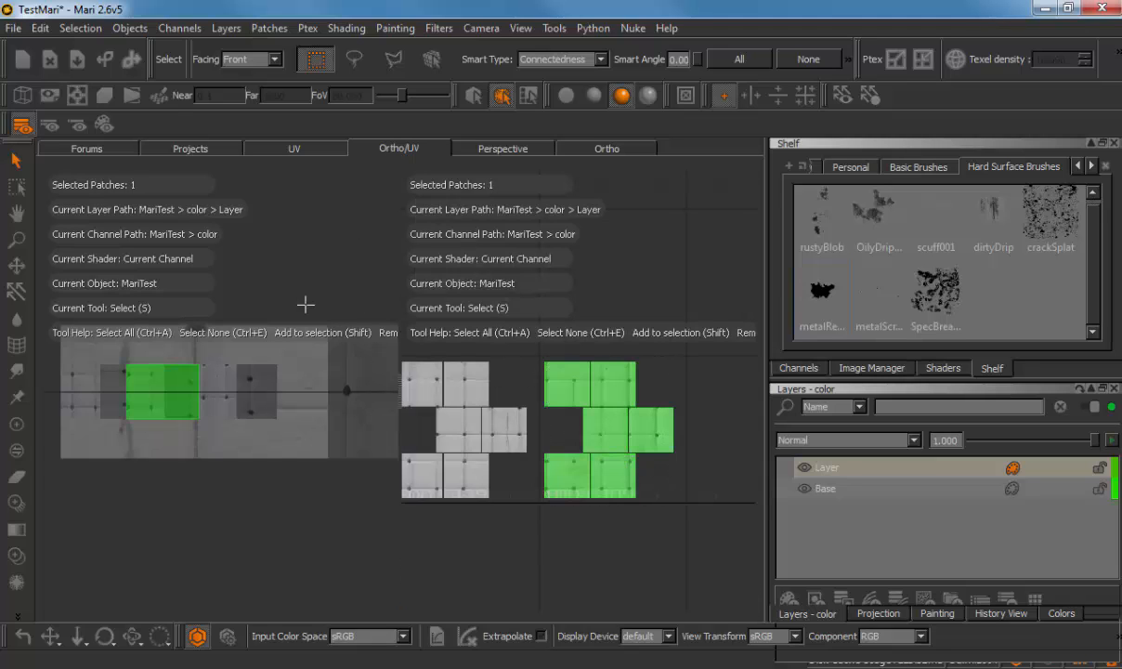
pyautogui.keyDown('alt'); pyautogui.moveTo(268, 290); pyautogui.dragTo(183, 345); pyautogui.keyUp('alt')
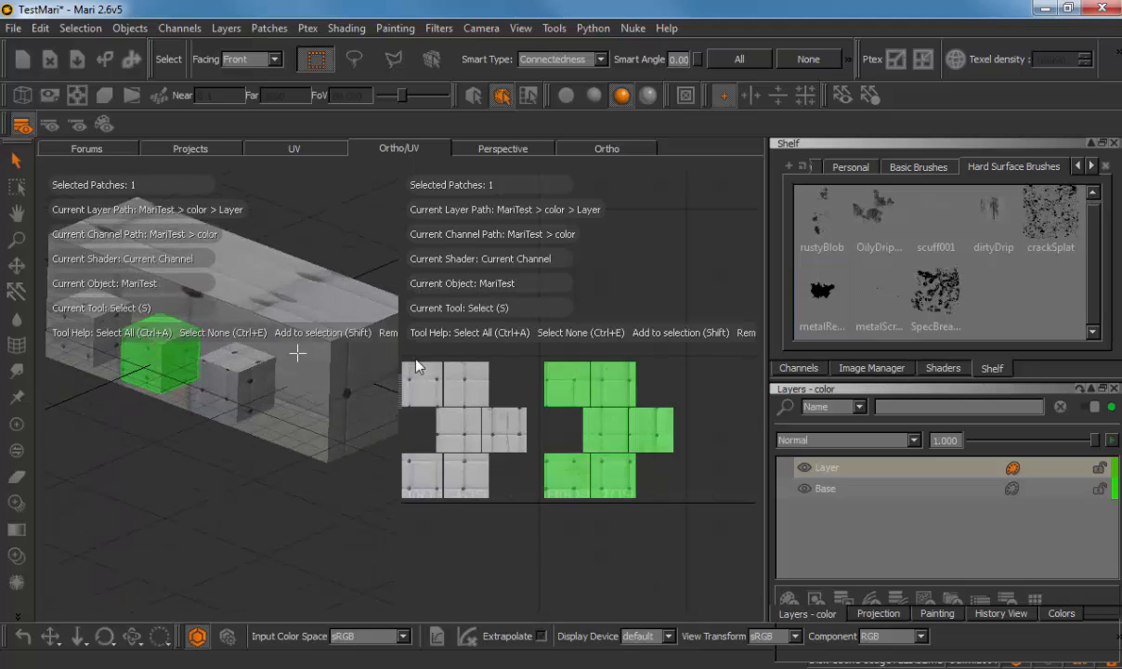
# - Select the long box's patch in the combined orthographic and UV view and activate the Paint tool
pyautogui.keyDown('alt'); pyautogui.moveTo(497, 355); pyautogui.dragTo(732, 357, button='middle'); pyautogui.keyUp('alt')
pyautogui.keyDown('alt'); pyautogui.moveTo(518, 358); pyautogui.dragTo(573, 356, button='middle'); pyautogui.keyUp('alt')
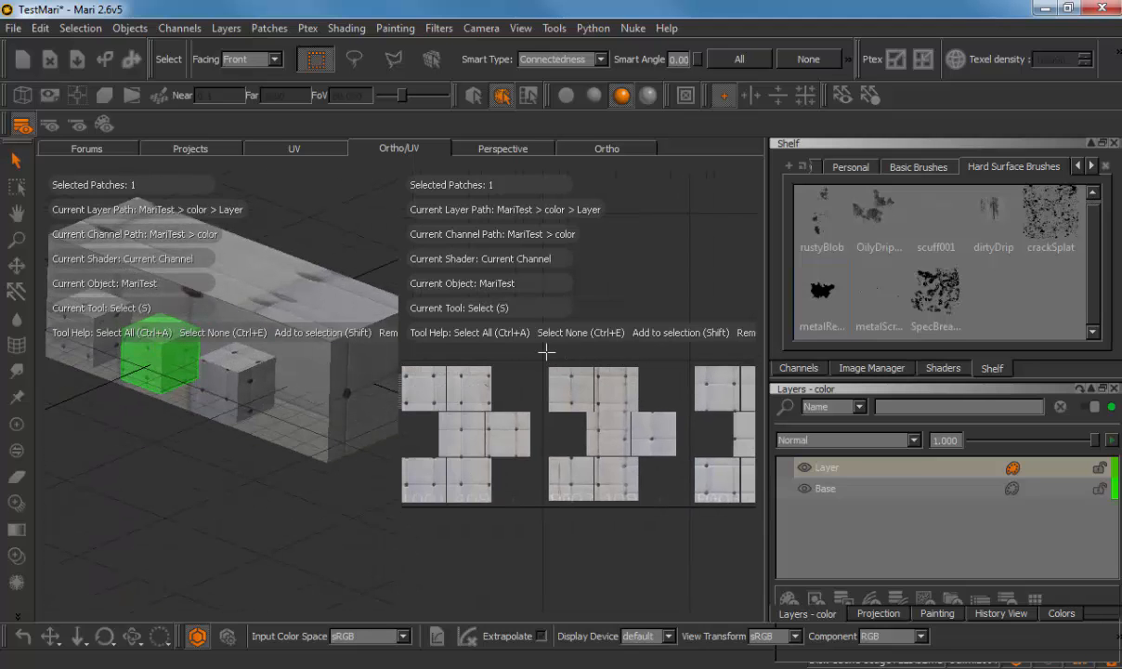
pyautogui.moveTo(640, 482); pyautogui.dragTo(684, 454)
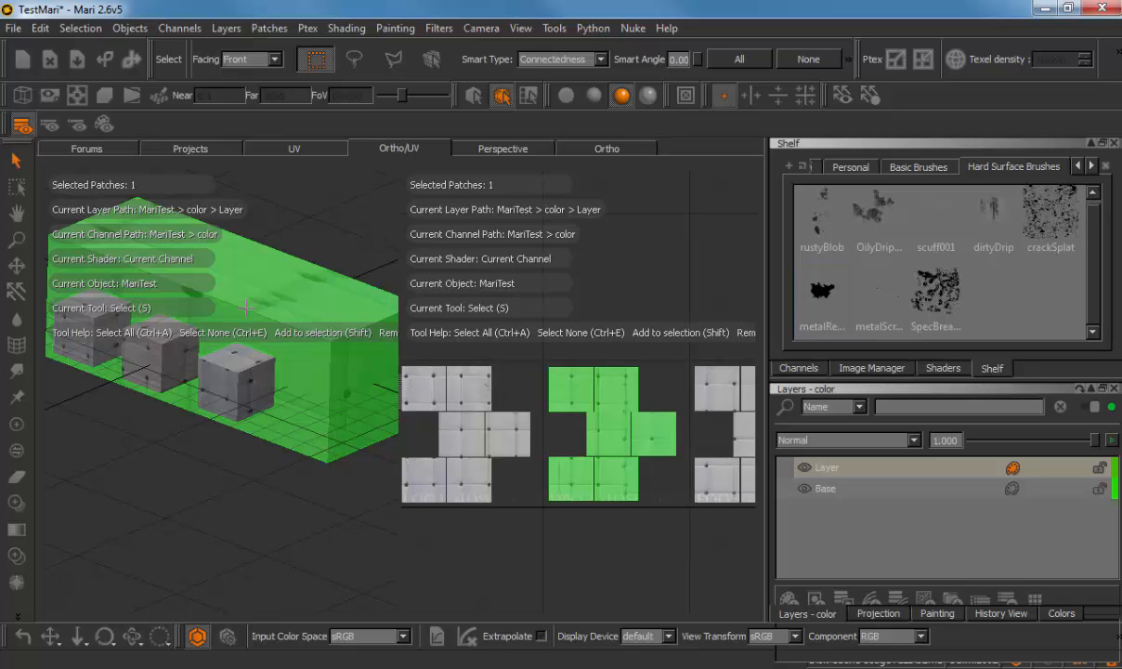
pyautogui.click(17, 424)
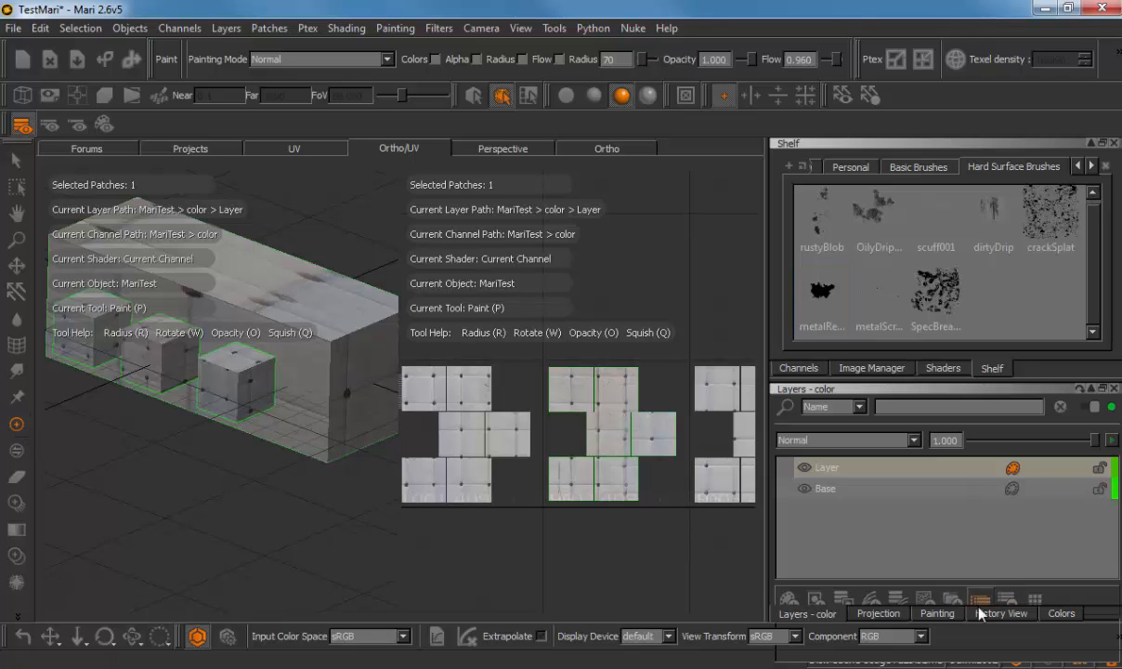
# - Set the projection's Project On option to SelectedOnly
pyautogui.click(878, 613)
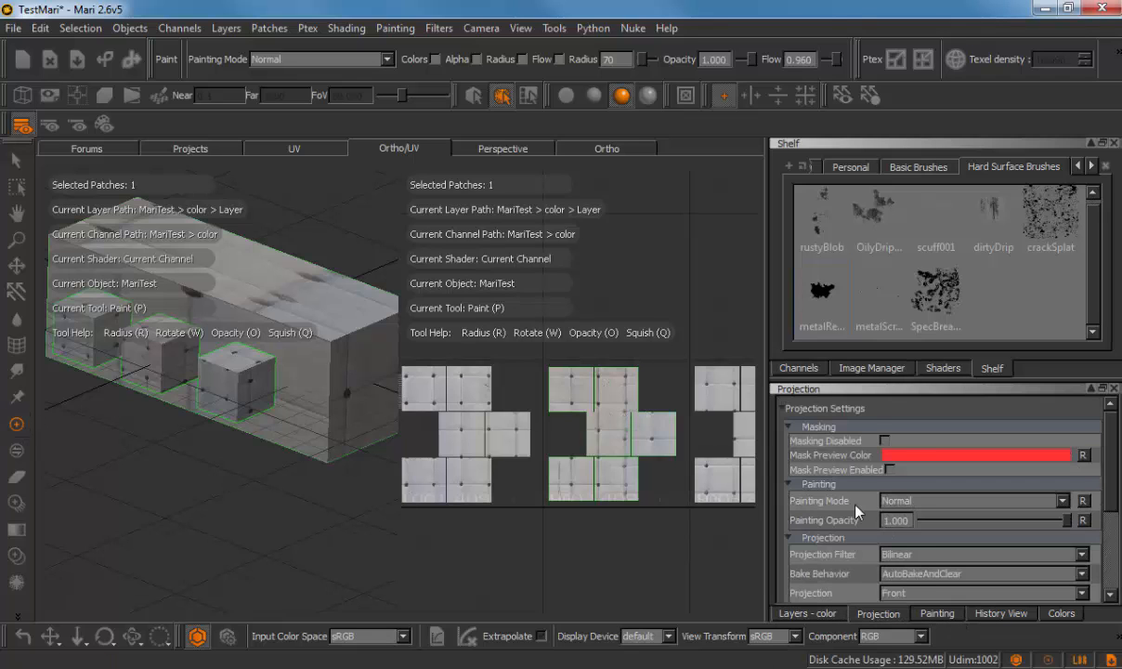
pyautogui.scroll(-1, 857, 512)
pyautogui.click(906, 560)
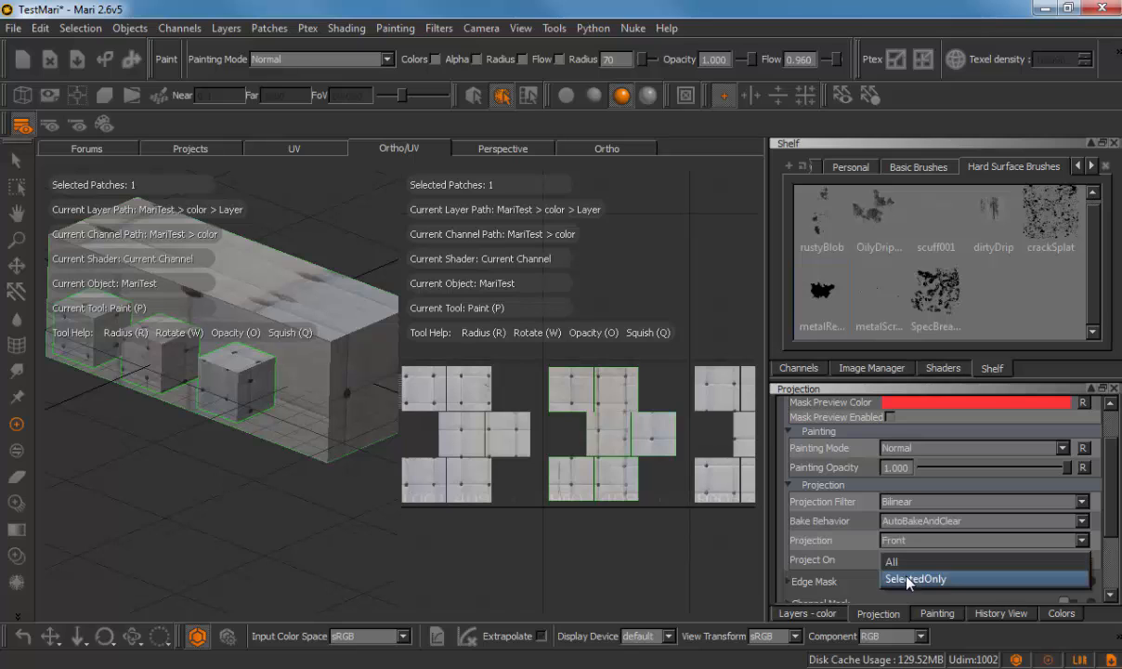
pyautogui.click(916, 580)
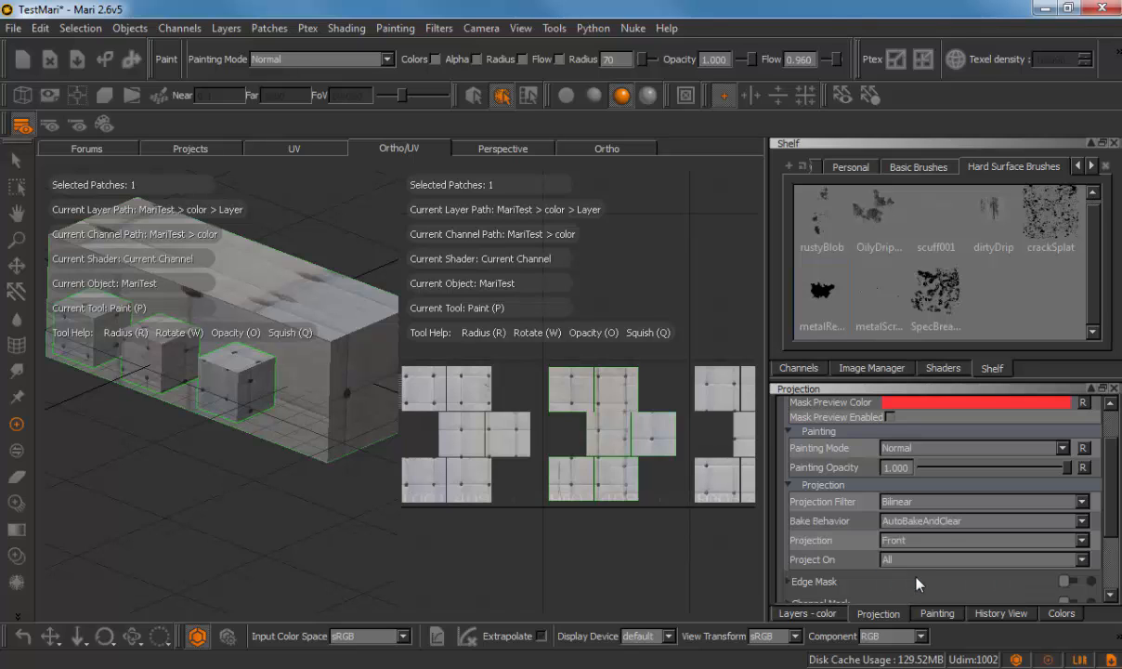
# - Paint light orange on the box surface around the middle cube's lower edge in the orthographic view
pyautogui.click(628, 148)
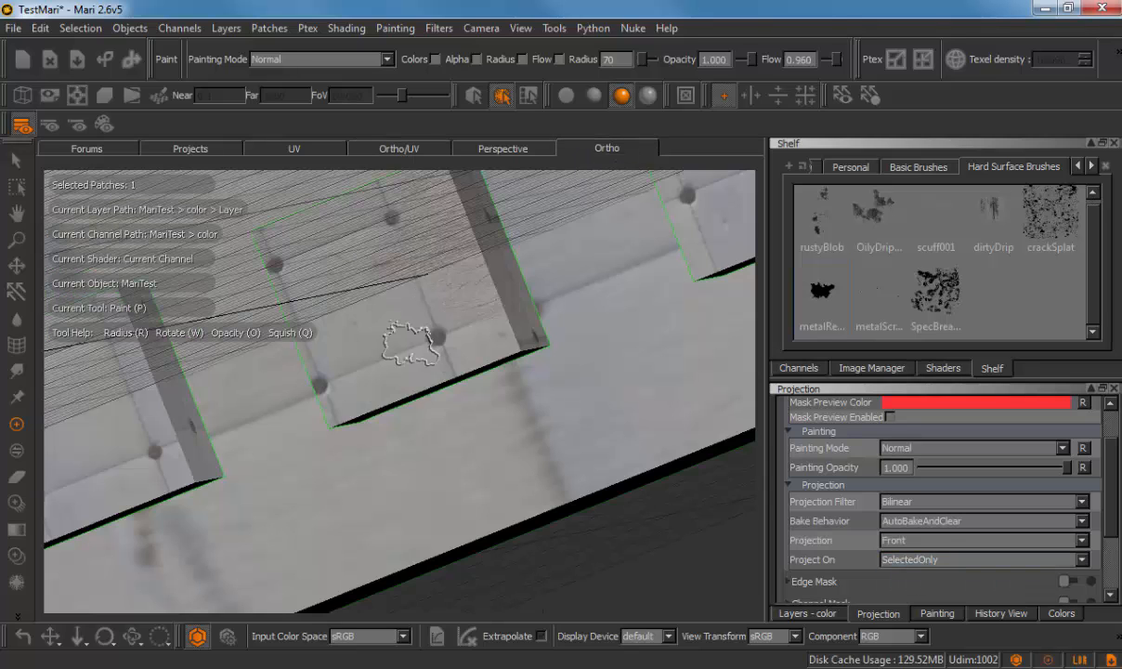
pyautogui.moveTo(539, 388)
pyautogui.mouseDown()
pyautogui.moveTo(520, 342)
pyautogui.moveTo(372, 390)
pyautogui.moveTo(348, 428)
pyautogui.moveTo(439, 420)
pyautogui.moveTo(423, 386)
pyautogui.moveTo(362, 385)
pyautogui.moveTo(339, 413)
pyautogui.moveTo(368, 461)
pyautogui.moveTo(516, 409)
pyautogui.moveTo(438, 434)
pyautogui.mouseUp()
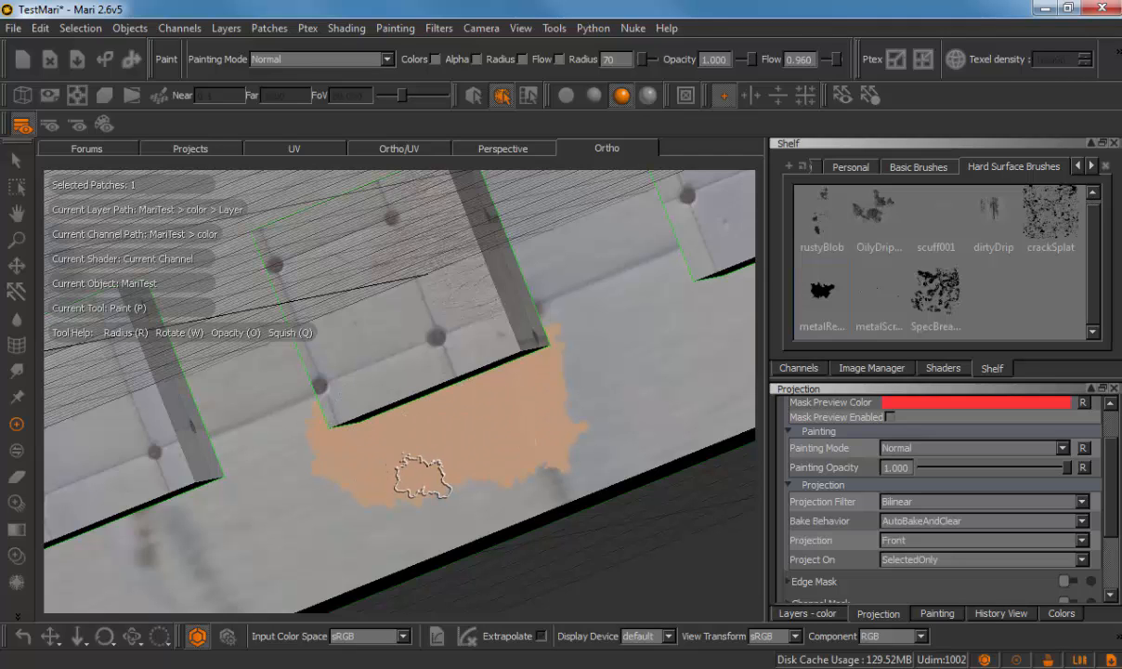
pyautogui.keyDown('alt'); pyautogui.click(444, 493); pyautogui.keyUp('alt')
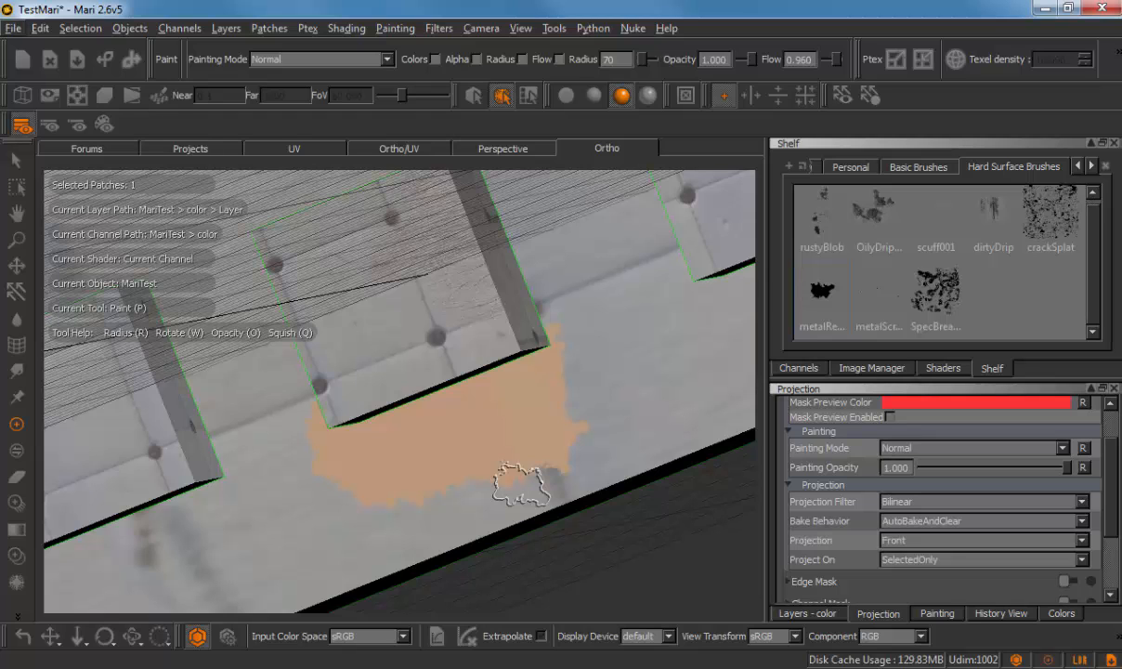
# - Set the blend mode of the paint layer above Base to Color
pyautogui.click(833, 614)
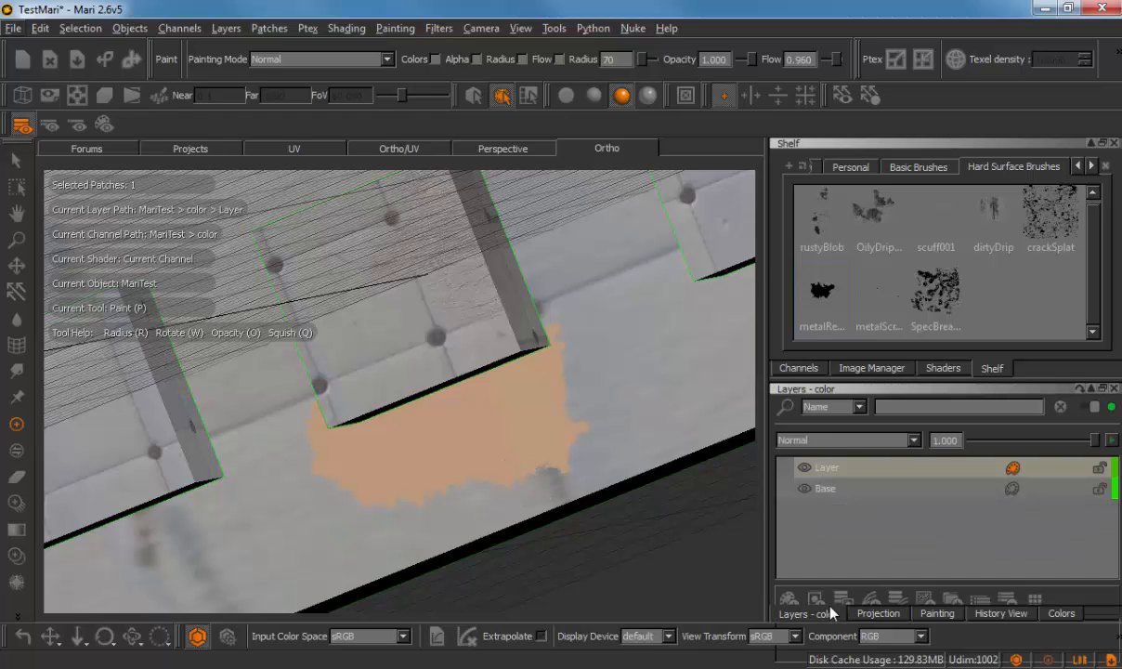
pyautogui.click(833, 447)
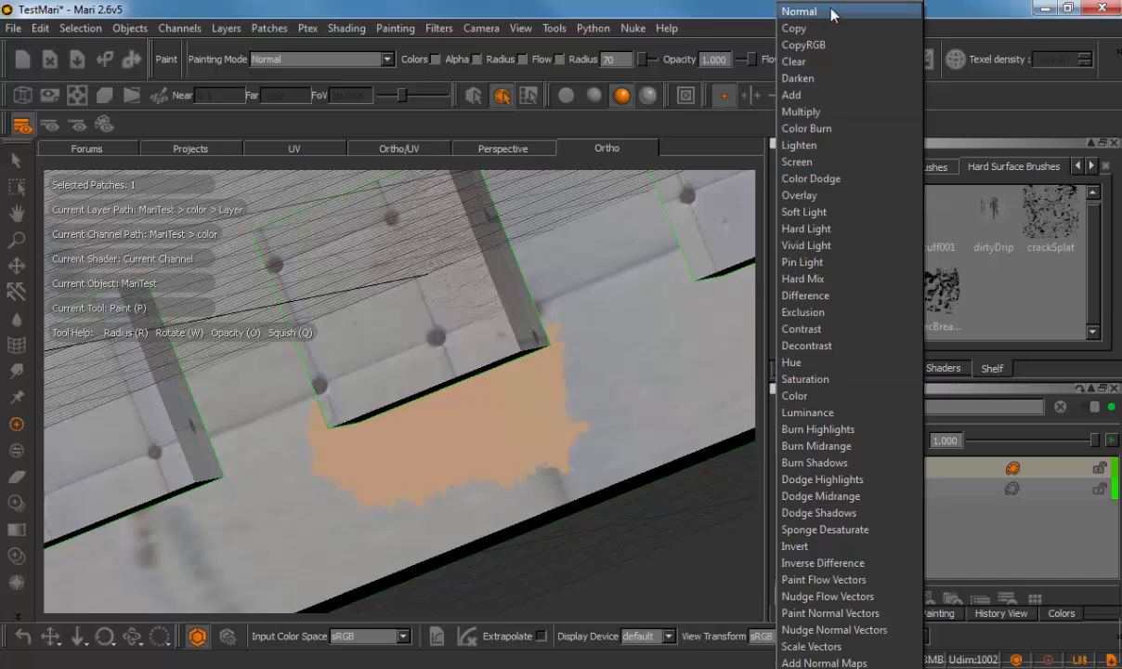
pyautogui.click(840, 390)
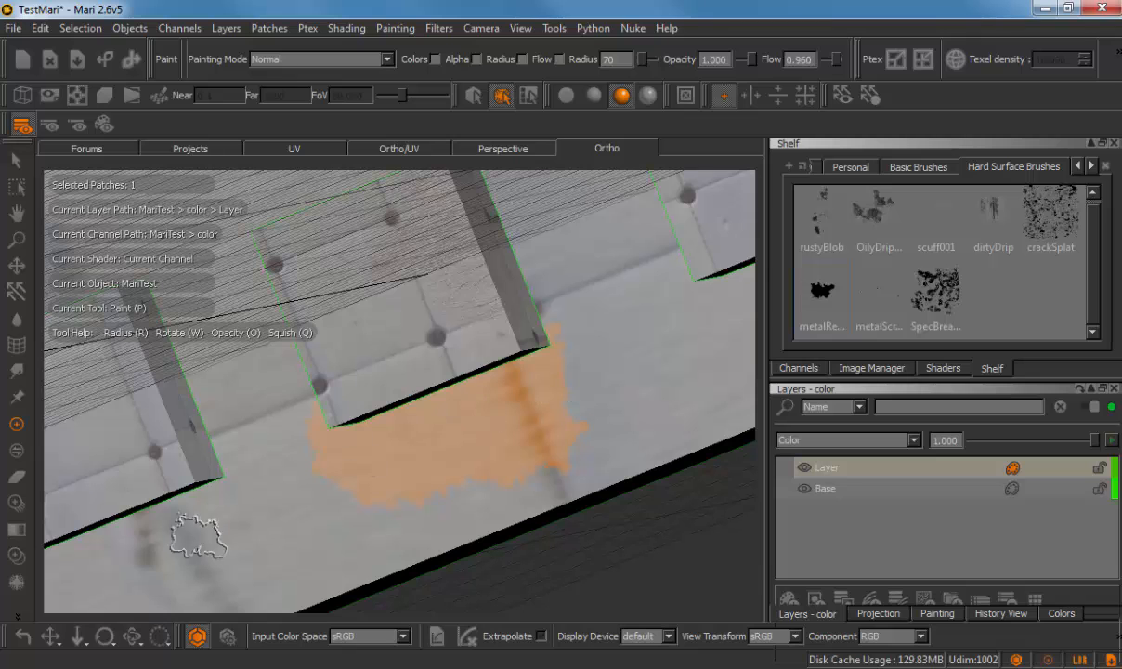
# - Paint orange on the box surface around the lower edges of the two outer cubes
pyautogui.moveTo(453, 594)
pyautogui.keyDown('alt'); pyautogui.mouseDown(button='middle')
pyautogui.moveTo(546, 569)
pyautogui.moveTo(726, 476)
pyautogui.mouseUp(button='middle'); pyautogui.keyUp('alt')
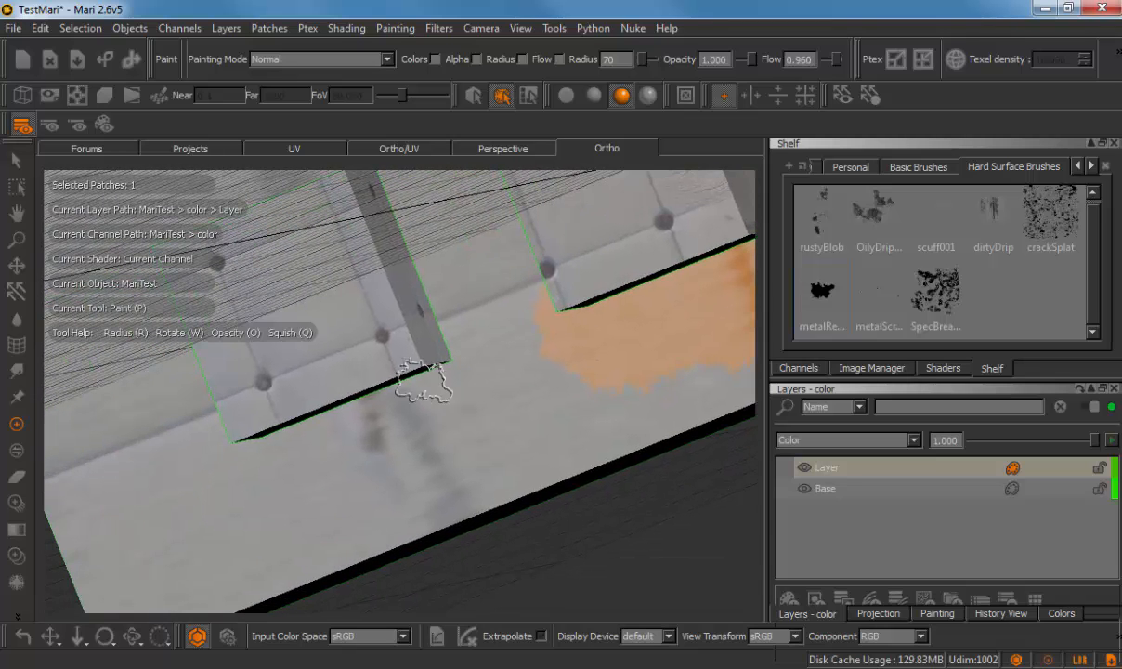
pyautogui.moveTo(424, 379)
pyautogui.mouseDown()
pyautogui.moveTo(392, 351)
pyautogui.moveTo(426, 332)
pyautogui.moveTo(417, 330)
pyautogui.moveTo(330, 382)
pyautogui.moveTo(272, 395)
pyautogui.moveTo(274, 455)
pyautogui.moveTo(388, 431)
pyautogui.moveTo(317, 431)
pyautogui.moveTo(325, 437)
pyautogui.mouseUp()
pyautogui.press('b')
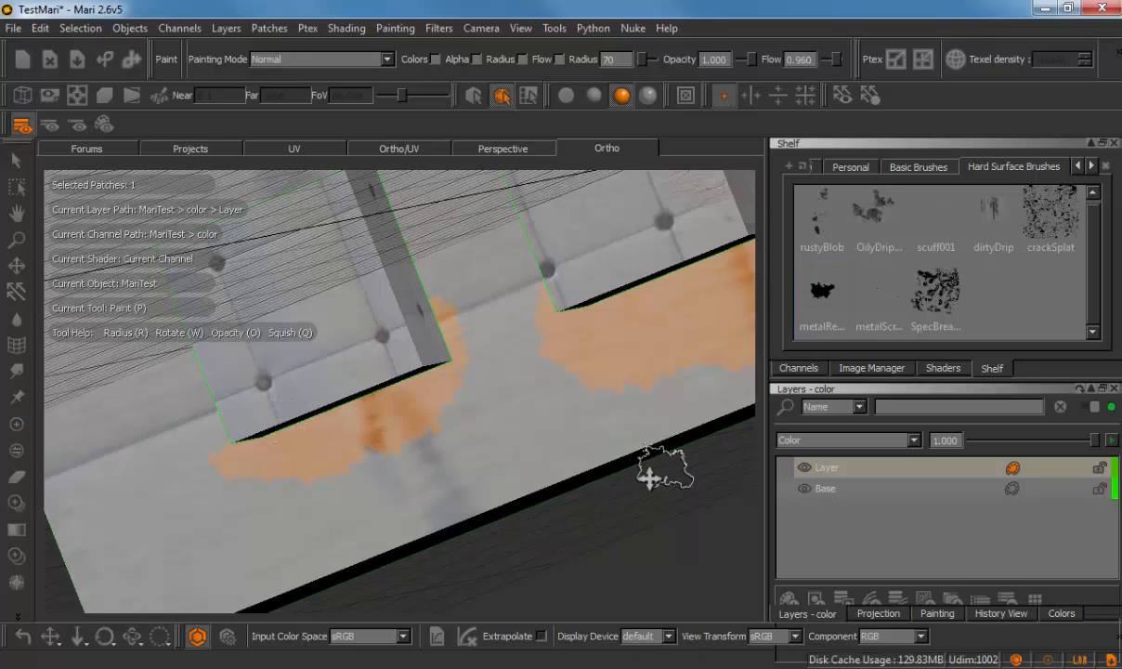
pyautogui.keyDown('alt'); pyautogui.moveTo(649, 478); pyautogui.dragTo(400, 555, button='middle'); pyautogui.keyUp('alt')
pyautogui.moveTo(362, 310)
pyautogui.mouseDown()
pyautogui.moveTo(371, 353)
pyautogui.moveTo(436, 334)
pyautogui.moveTo(529, 307)
pyautogui.moveTo(585, 243)
pyautogui.moveTo(583, 300)
pyautogui.moveTo(492, 365)
pyautogui.moveTo(505, 374)
pyautogui.mouseUp()
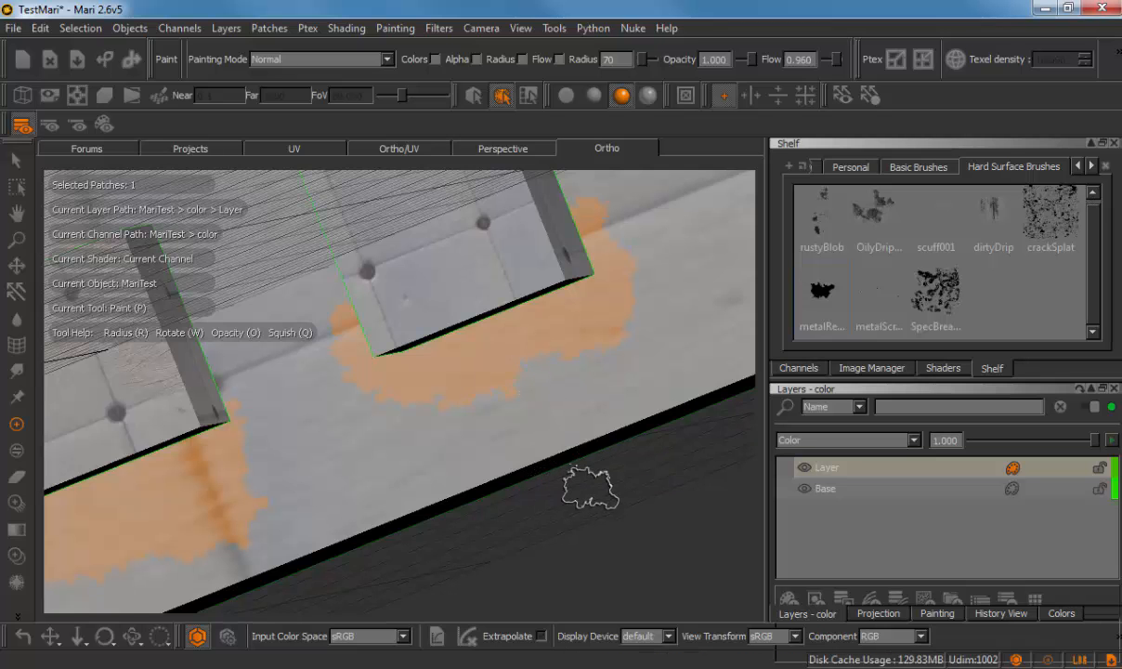
# - Choose the SpecBrea... brush from Hard Surface Brushes and add a new paint layer above Layer
pyautogui.scroll(-5, 618, 506)
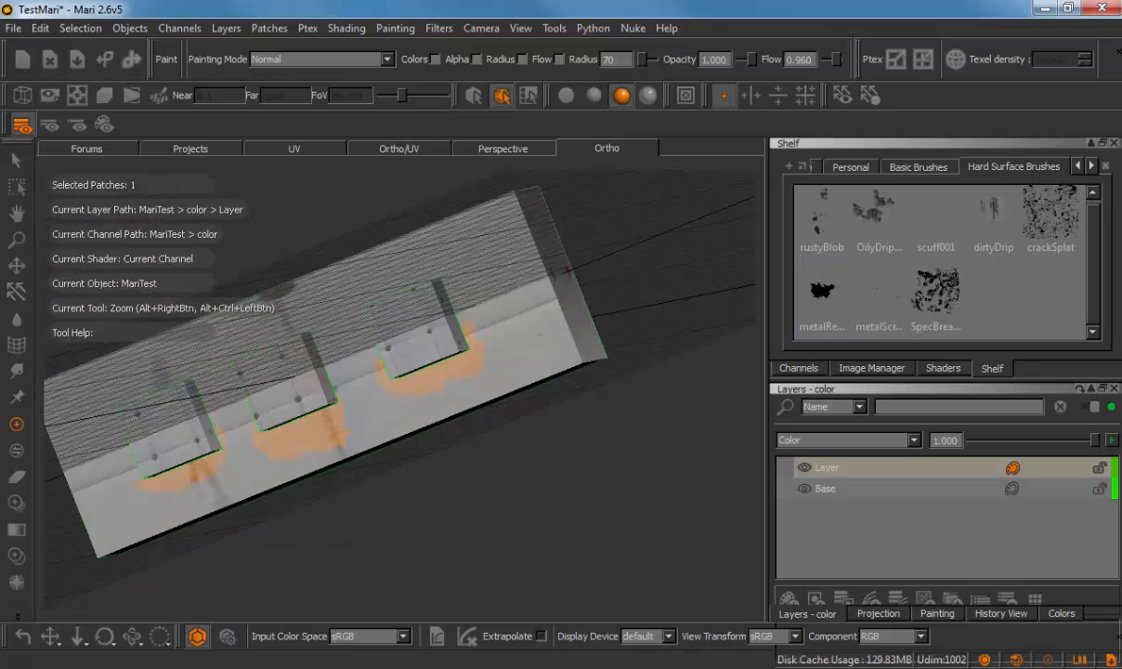
pyautogui.moveTo(618, 506)
pyautogui.keyDown('alt'); pyautogui.mouseDown()
pyautogui.moveTo(533, 467)
pyautogui.moveTo(445, 485)
pyautogui.moveTo(647, 454)
pyautogui.moveTo(611, 433)
pyautogui.moveTo(552, 427)
pyautogui.mouseUp(); pyautogui.keyUp('alt')
pyautogui.moveTo(917, 302)
pyautogui.mouseDown()
pyautogui.moveTo(585, 345)
pyautogui.moveTo(914, 302)
pyautogui.mouseUp()
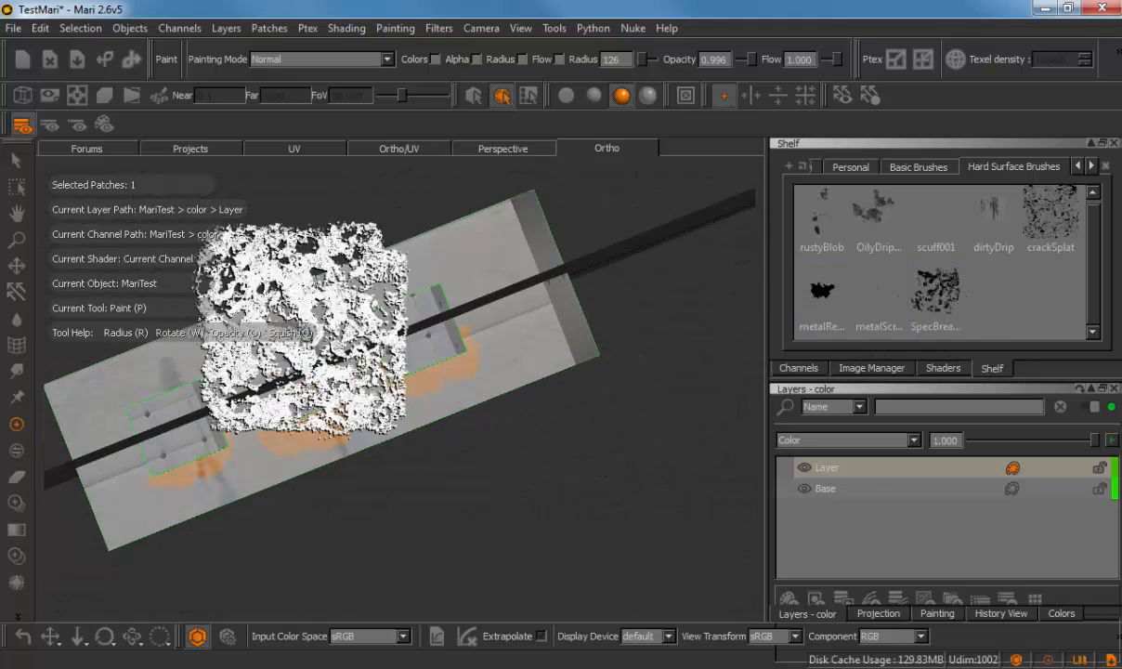
pyautogui.click(795, 601)
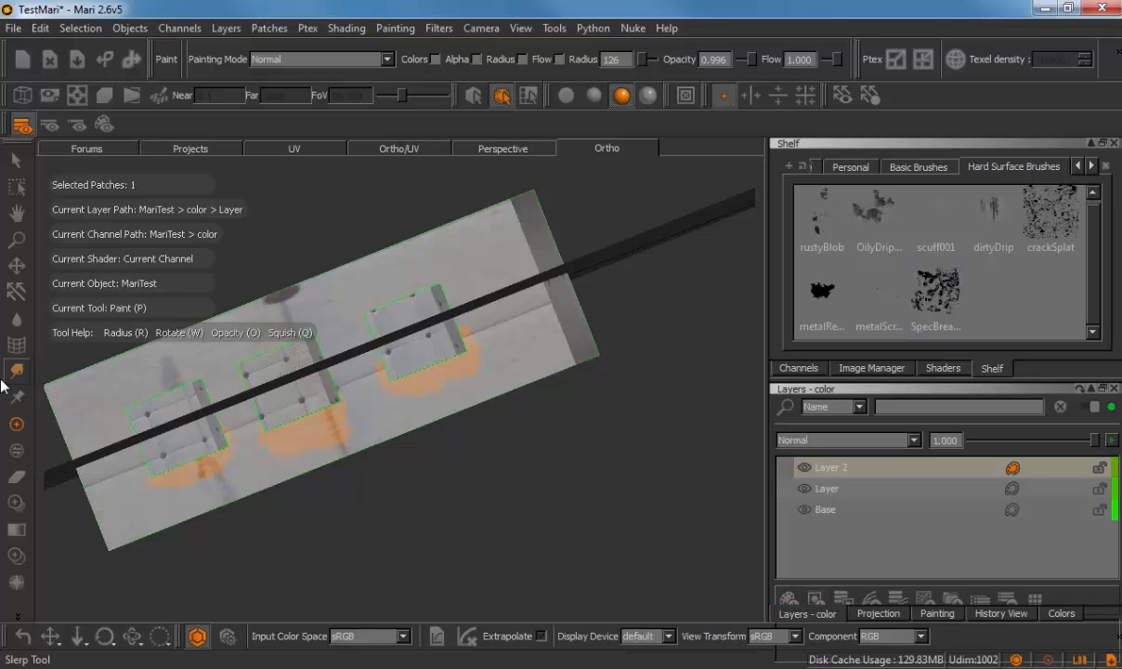
# - Increase the brush radius to 252 and align the orthographic view squarely with the box's front face
pyautogui.press('r')
pyautogui.moveTo(457, 314); pyautogui.dragTo(496, 318)
pyautogui.keyDown('alt'); pyautogui.moveTo(575, 420); pyautogui.dragTo(620, 423, button='middle'); pyautogui.keyUp('alt')
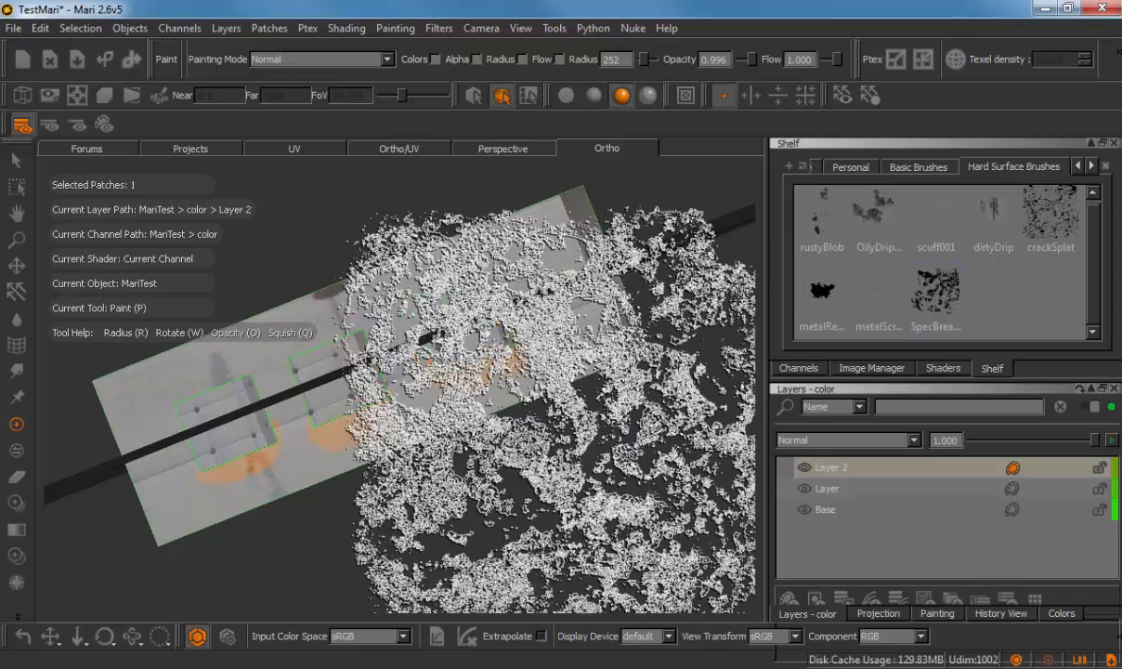
pyautogui.keyDown('alt'); pyautogui.moveTo(508, 416); pyautogui.dragTo(539, 422, button='right'); pyautogui.keyUp('alt')
pyautogui.keyDown('alt'); pyautogui.moveTo(608, 406); pyautogui.dragTo(595, 411, button='middle'); pyautogui.keyUp('alt')
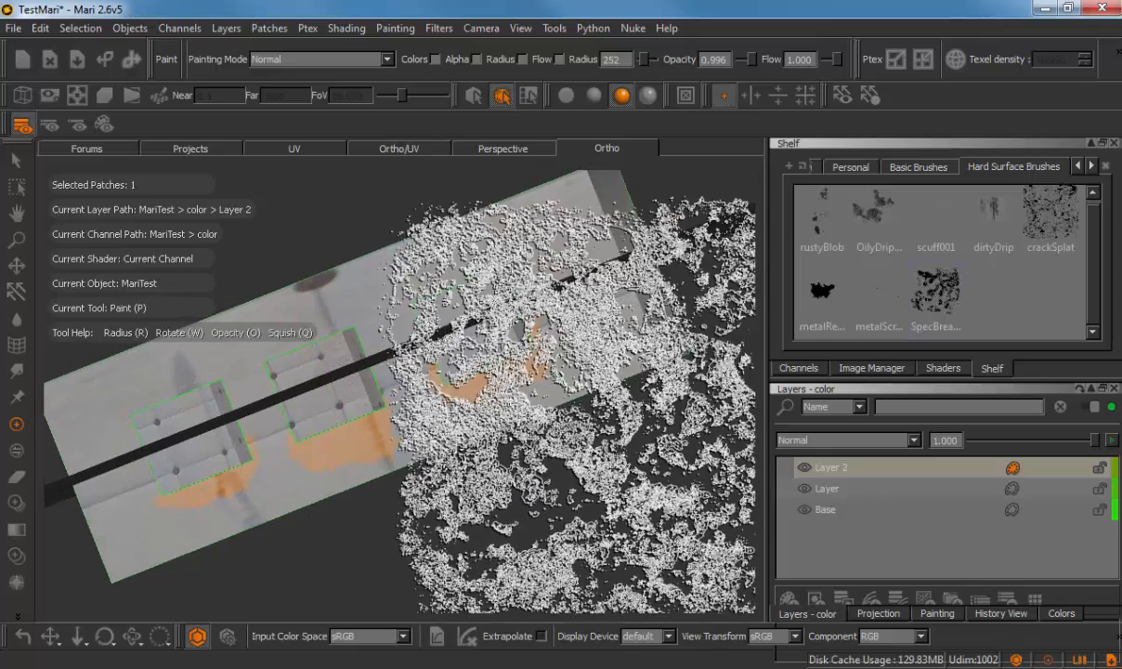
pyautogui.hotkey('ctrl', 'Right')
pyautogui.hotkey('ctrl', 'Up')
pyautogui.hotkey('ctrl', 'Down')
pyautogui.hotkey('ctrl', 'pageup')
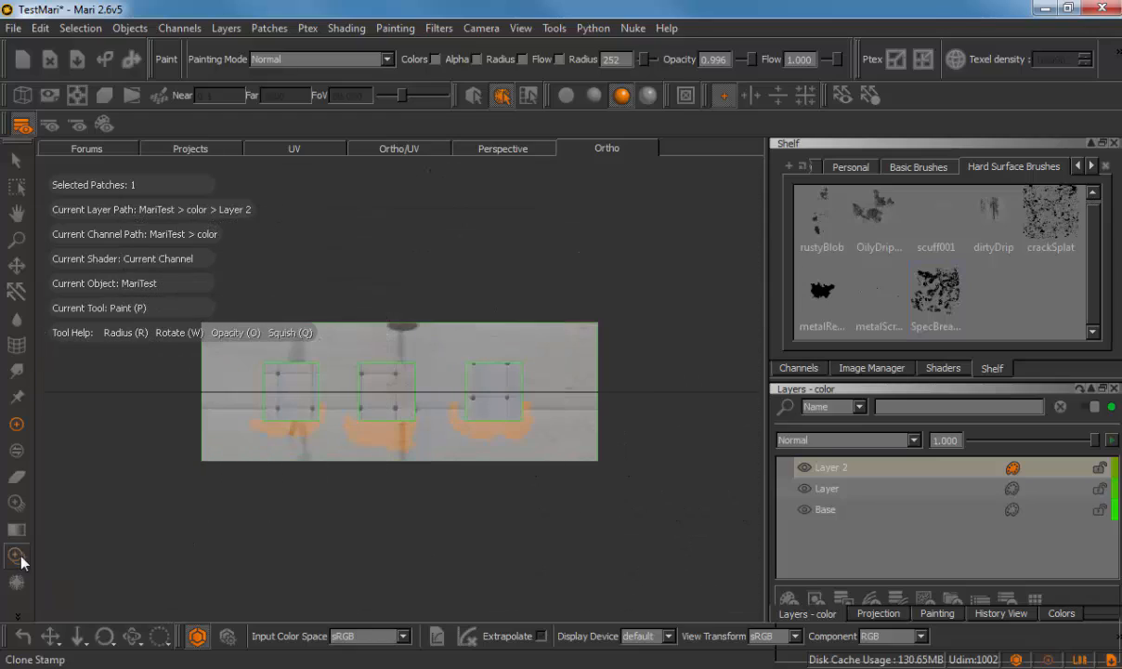
# - Set the foreground colour to a dark greyish brown (0.332, 0.297, 0.265) and paint patches across the box's front face on Layer 2
pyautogui.click(25, 617)
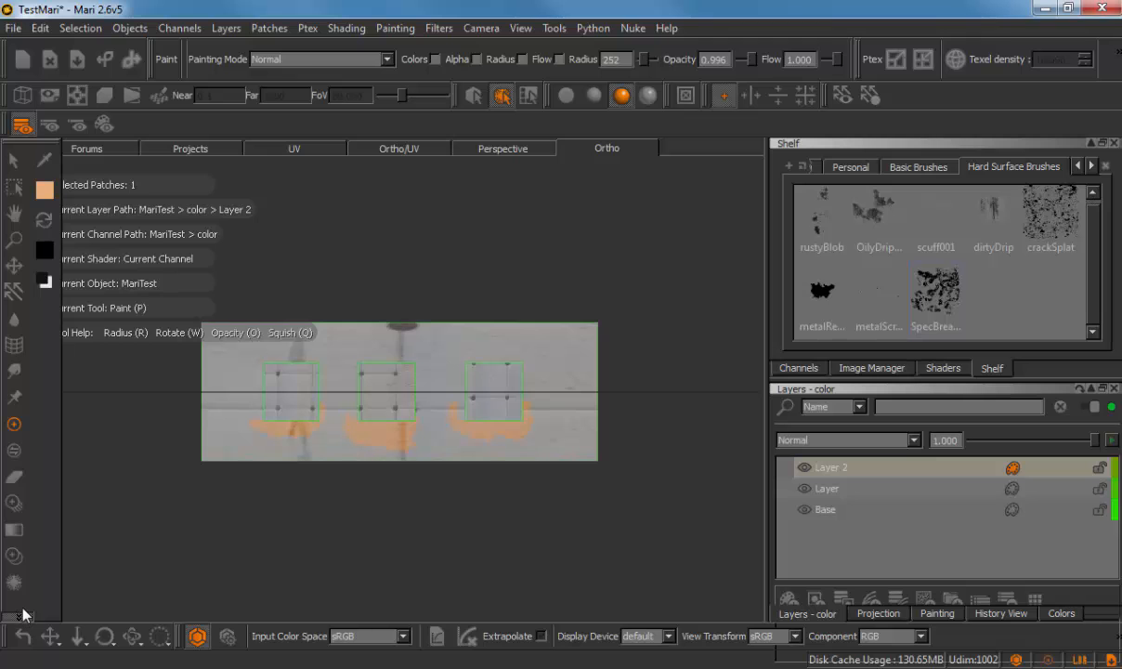
pyautogui.click(44, 190)
pyautogui.click(490, 377)
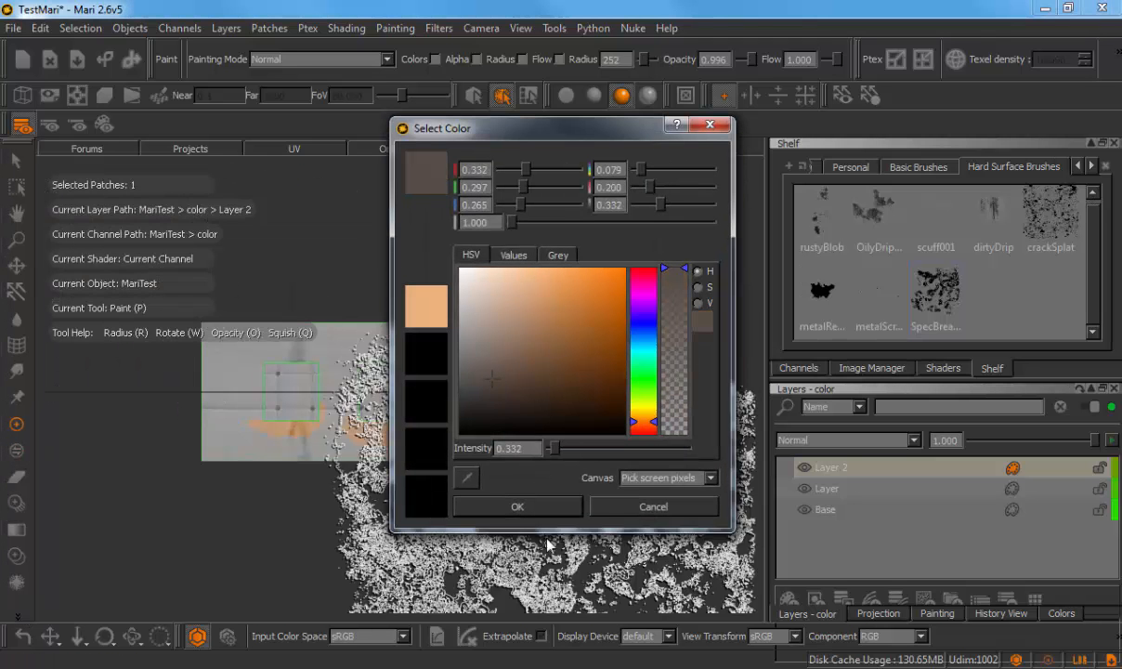
pyautogui.click(529, 506)
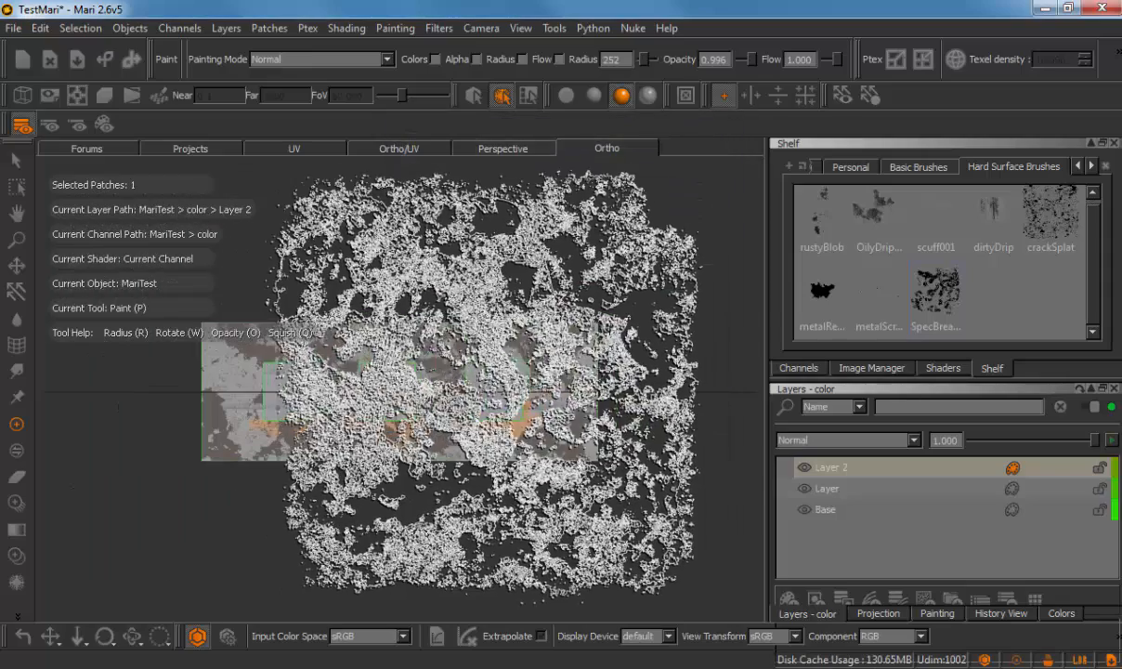
pyautogui.press('b')
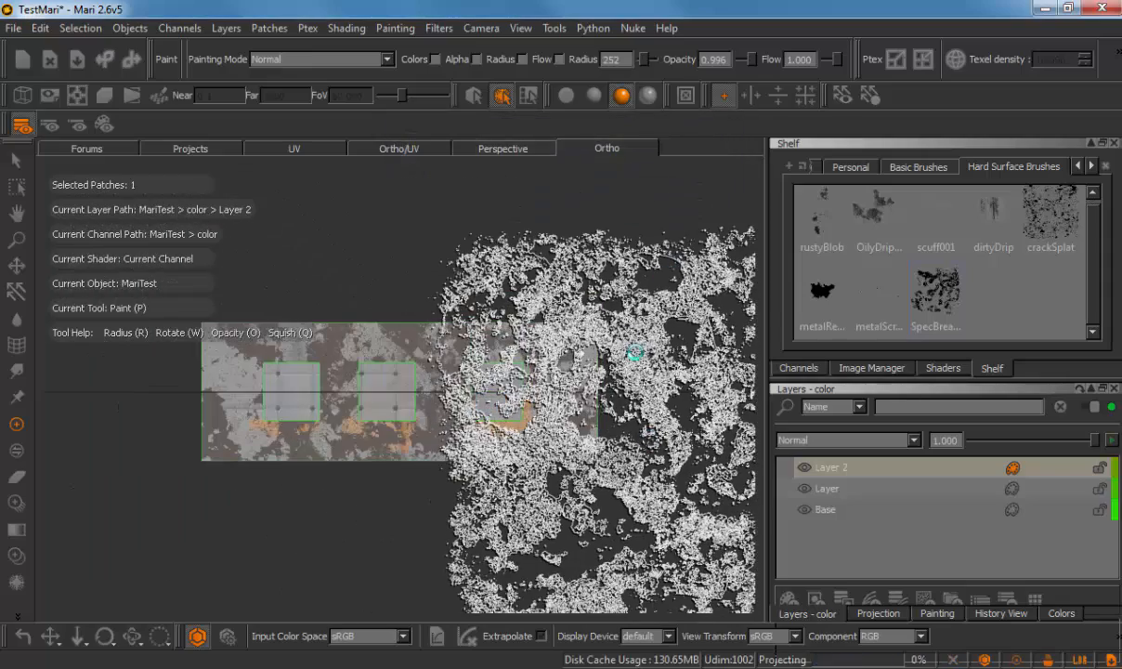
# - Try several blend modes on Layer 2 and set it to Burn Shadows
pyautogui.click(848, 438)
pyautogui.click(850, 314)
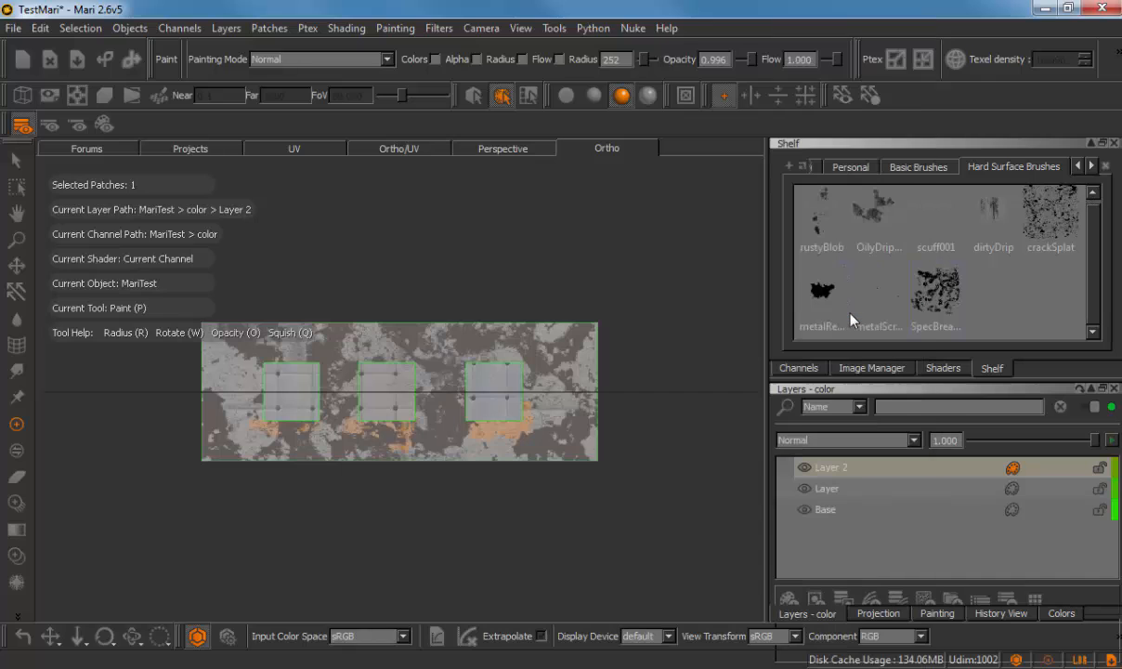
pyautogui.press('Down')
pyautogui.press('Down')
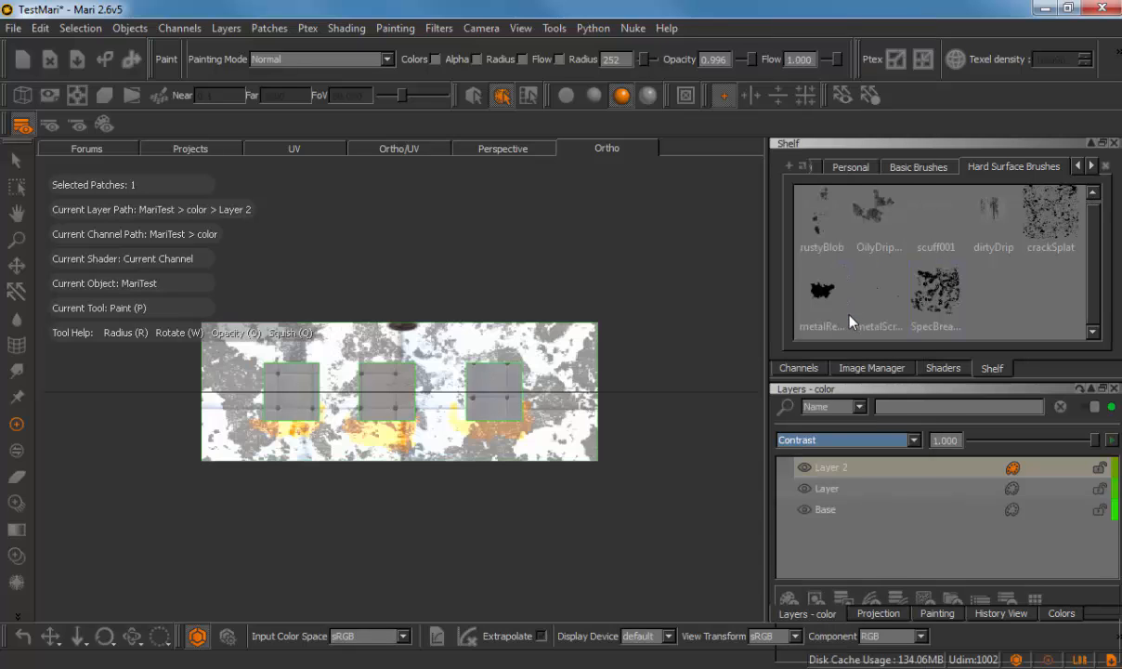
pyautogui.press('Down')
pyautogui.press('Down')
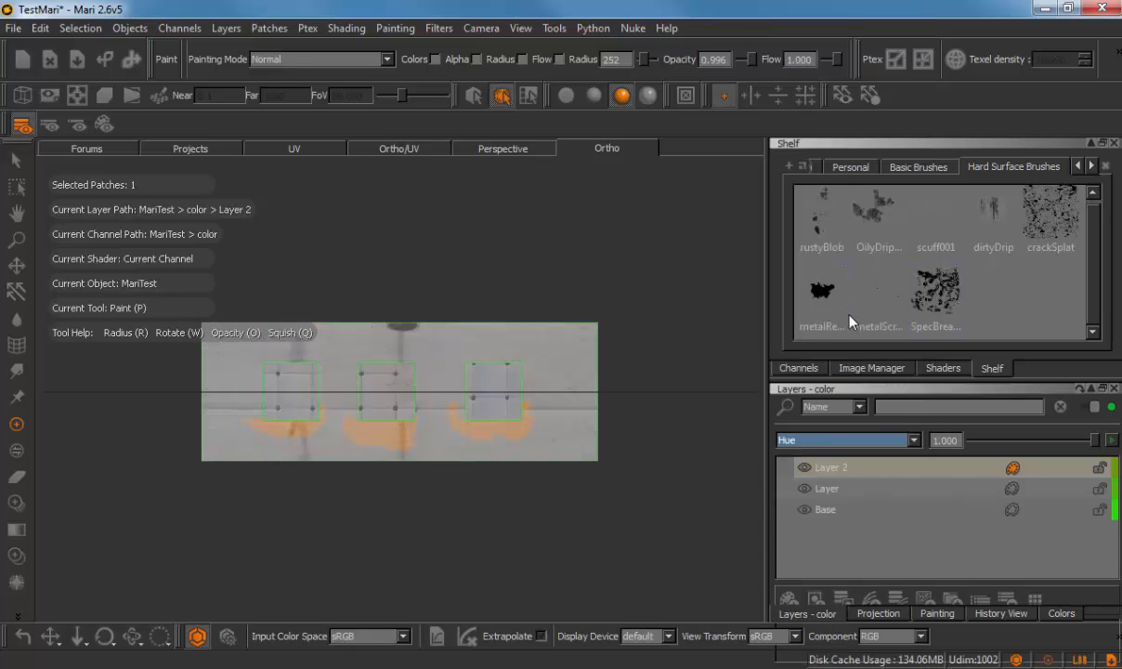
pyautogui.press('Down')
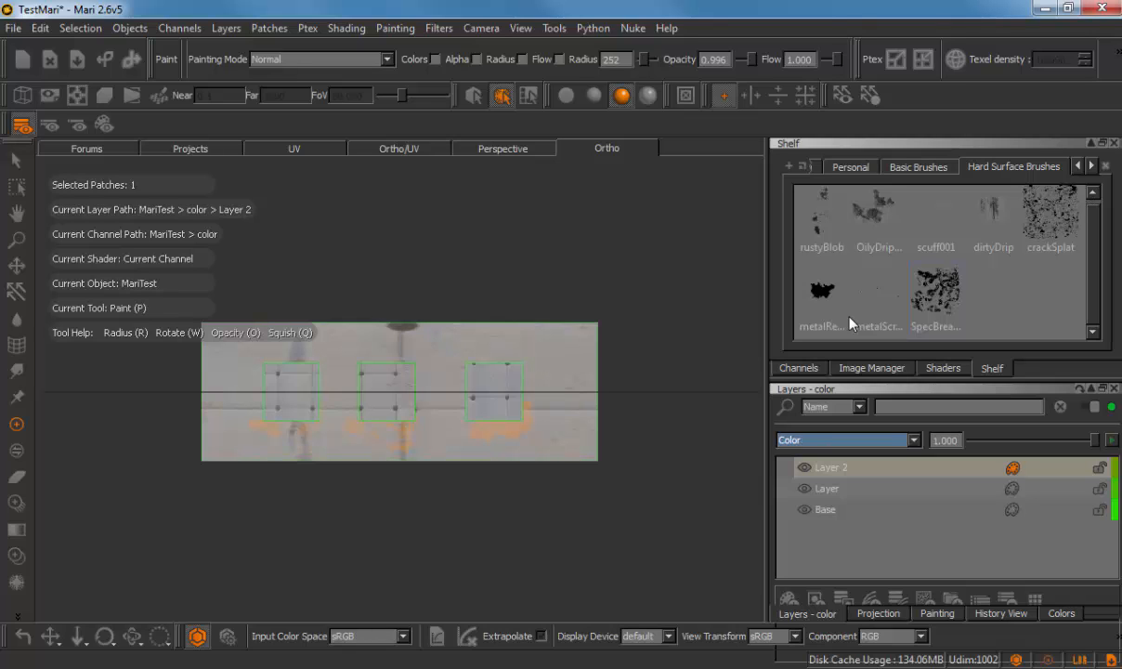
pyautogui.press('Down')
pyautogui.press('Down')
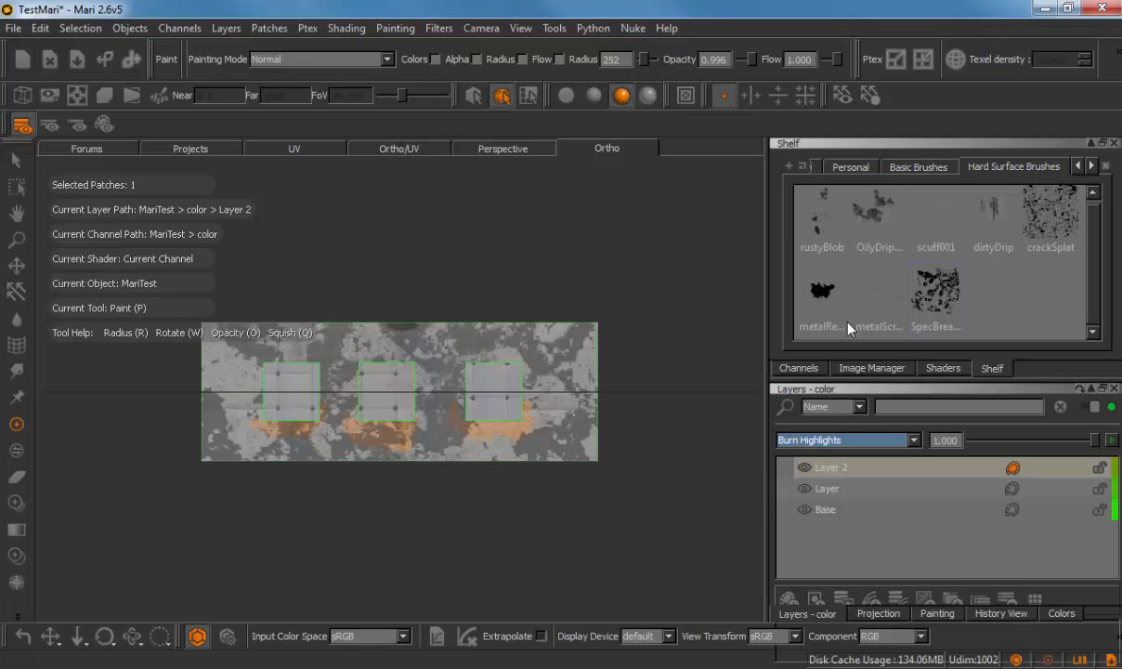
pyautogui.press('Down')
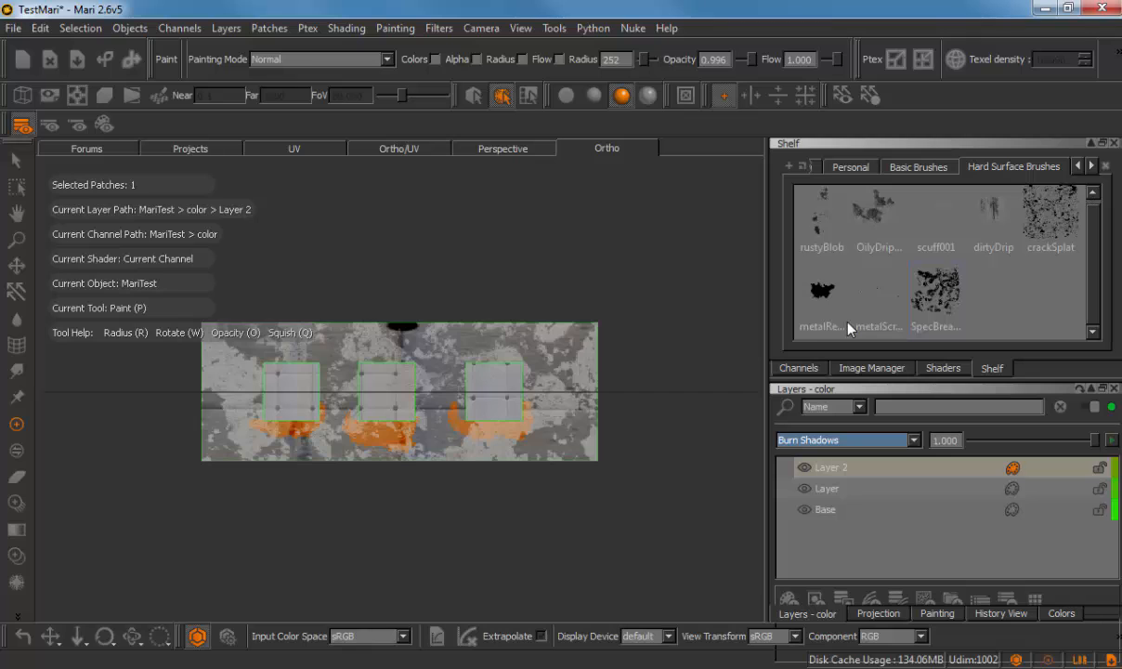
pyautogui.press('Down')
pyautogui.press('Up')
# - Select the right-hand cube's patch in the orthographic view
pyautogui.keyDown('alt'); pyautogui.moveTo(665, 345); pyautogui.dragTo(657, 398, button='middle'); pyautogui.keyUp('alt')
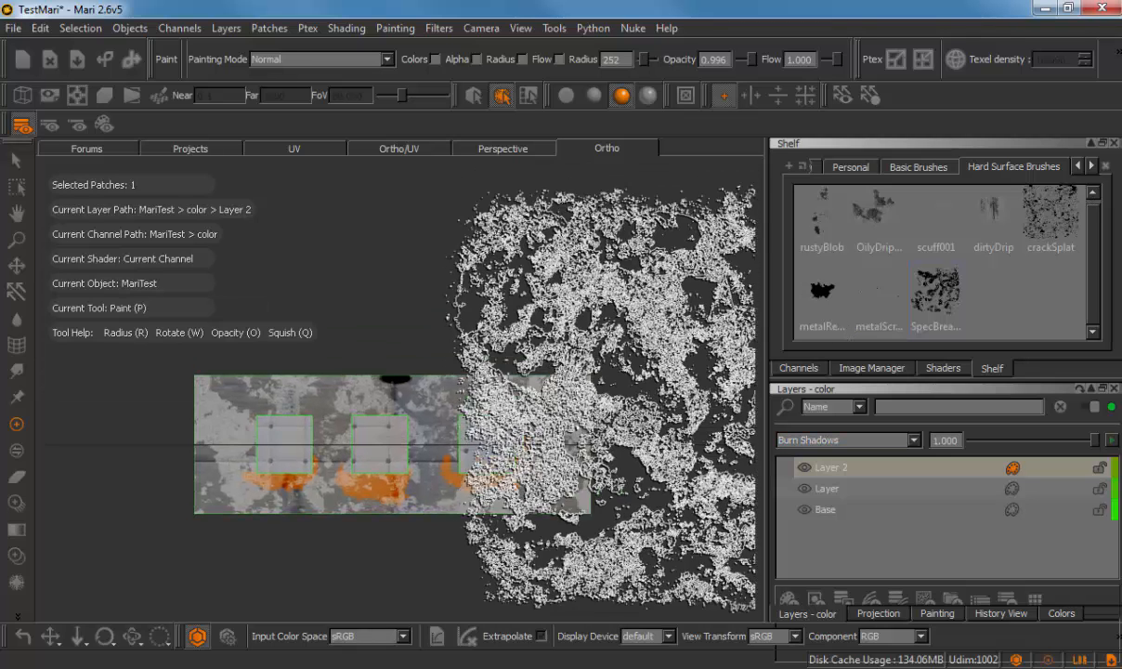
pyautogui.moveTo(658, 390)
pyautogui.keyDown('alt'); pyautogui.mouseDown()
pyautogui.moveTo(647, 377)
pyautogui.moveTo(591, 384)
pyautogui.moveTo(664, 346)
pyautogui.moveTo(734, 334)
pyautogui.moveTo(643, 359)
pyautogui.mouseUp(); pyautogui.keyUp('alt')
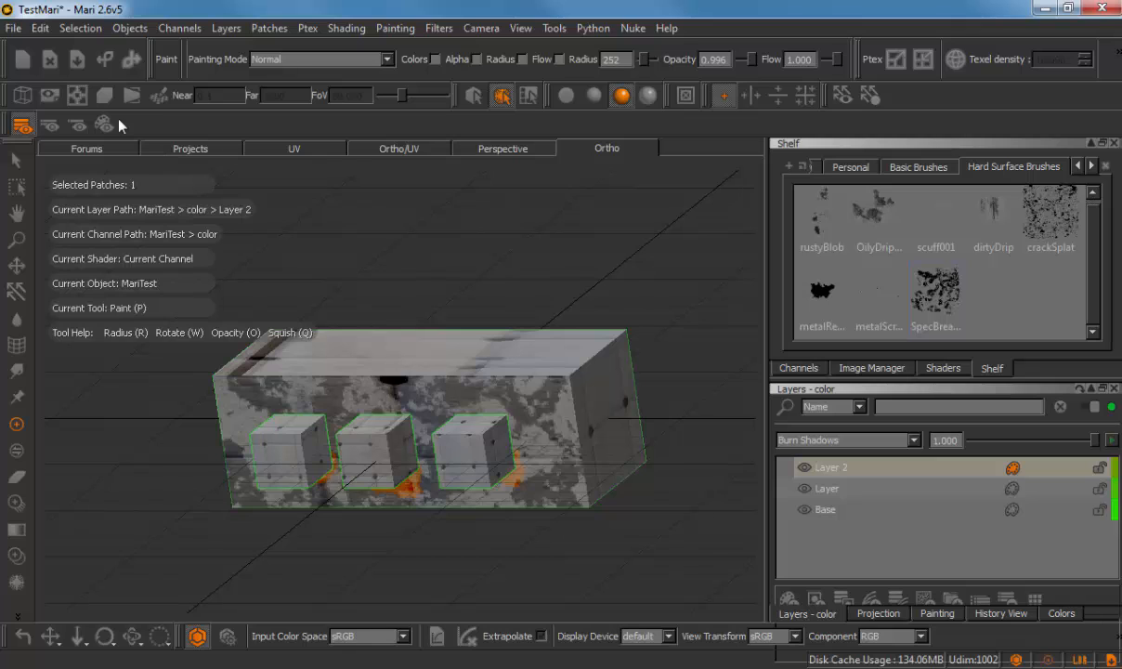
pyautogui.click(16, 160)
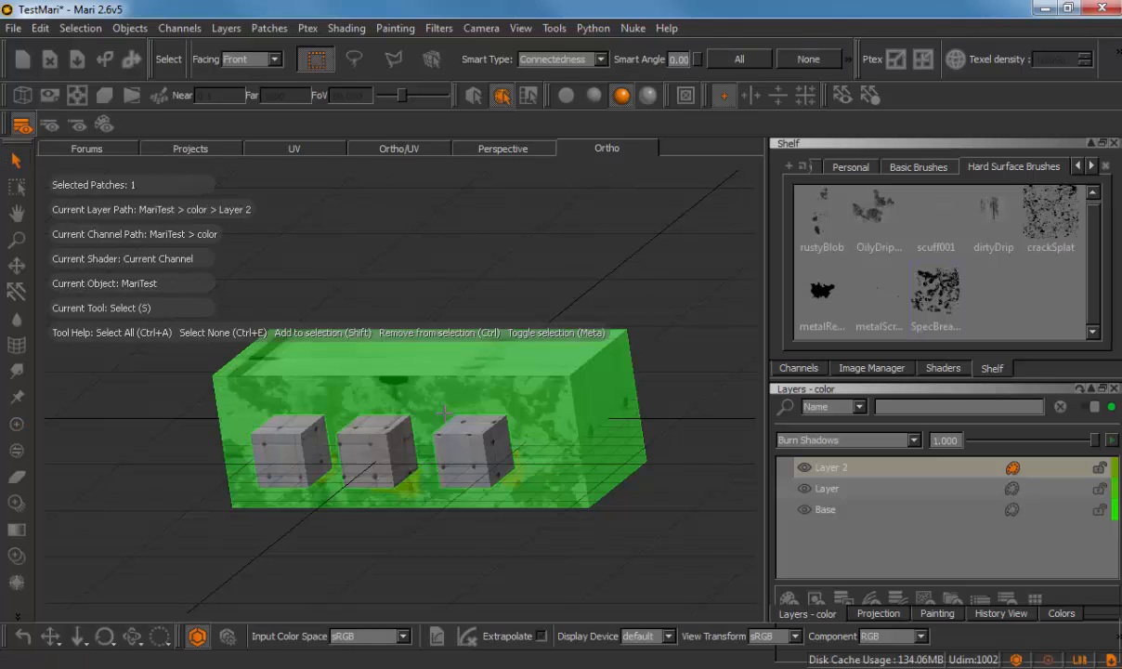
pyautogui.click(459, 459)
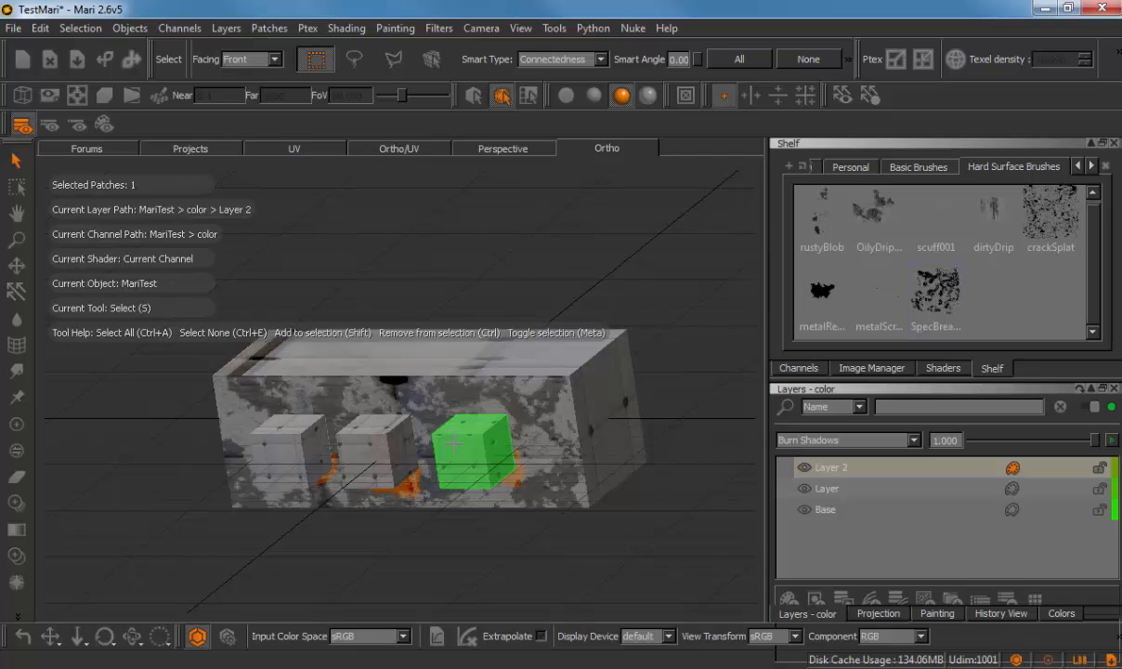
# - Switch to face selection and select both triangles of the right-hand cube's front face
pyautogui.click(502, 97)
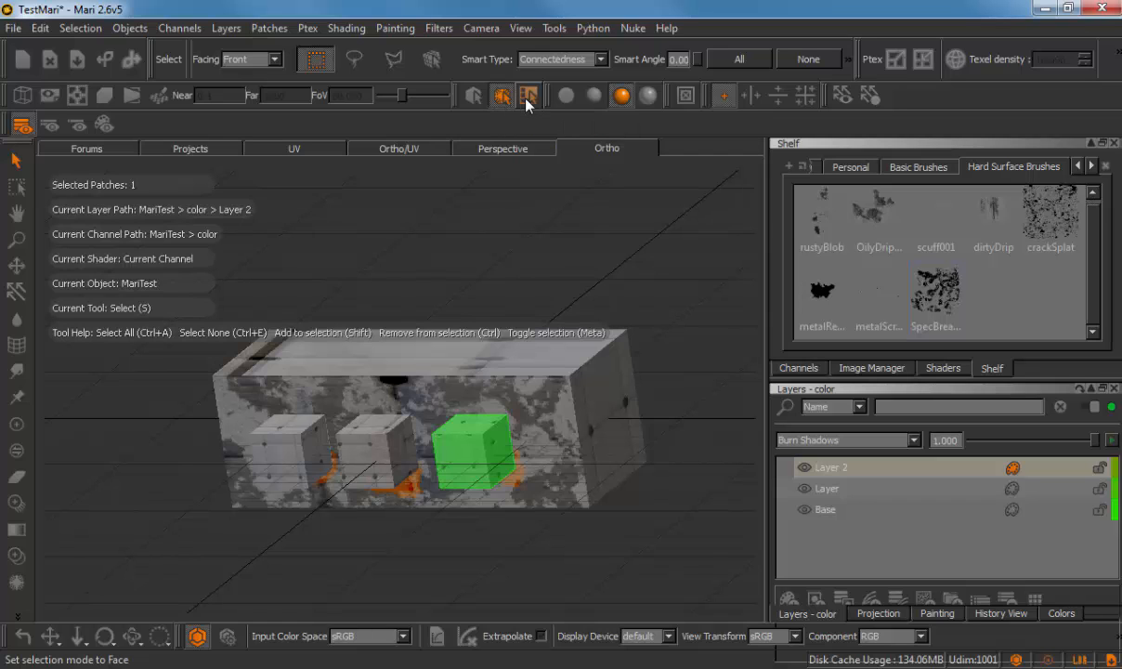
pyautogui.click(528, 96)
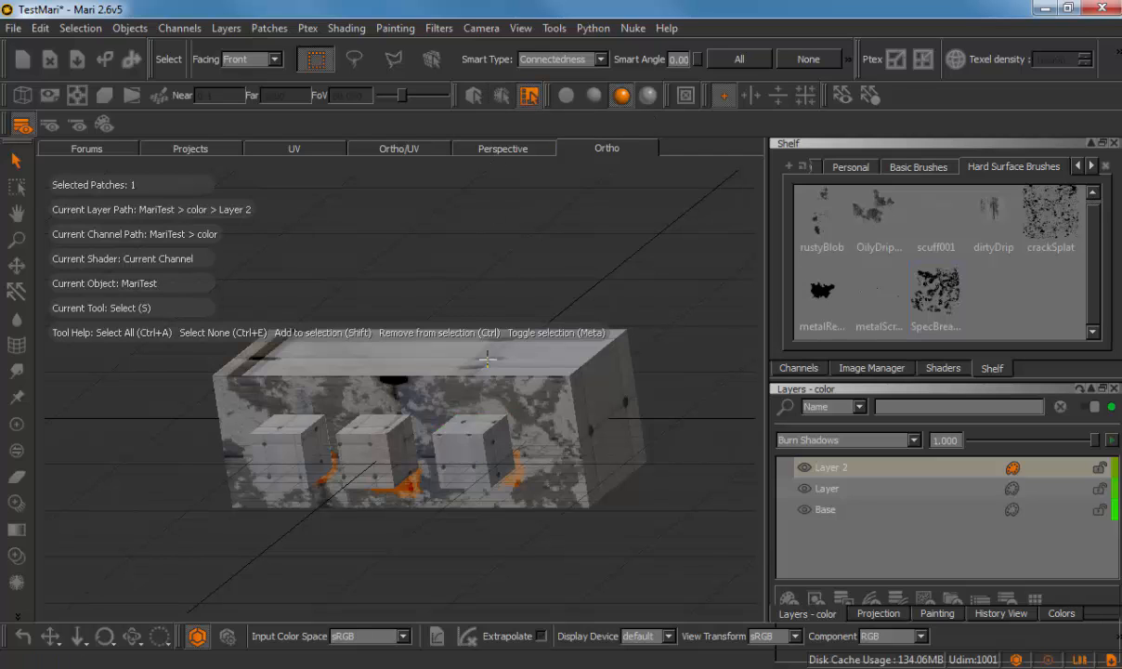
pyautogui.click(464, 457)
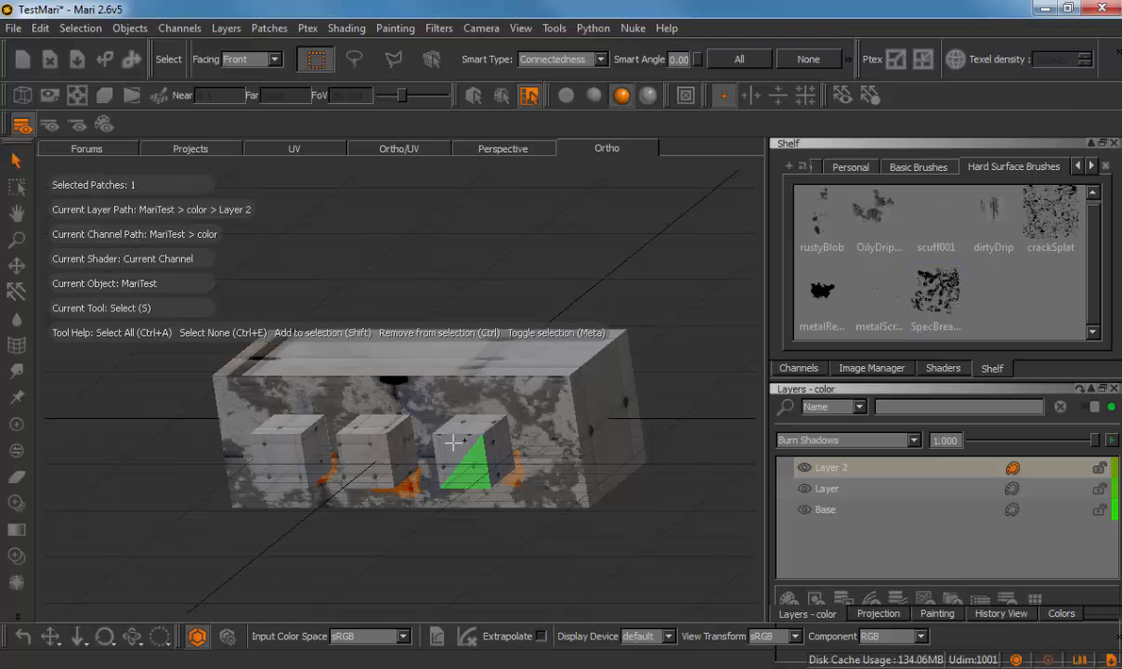
pyautogui.keyDown('shift'); pyautogui.click(453, 442); pyautogui.keyUp('shift')
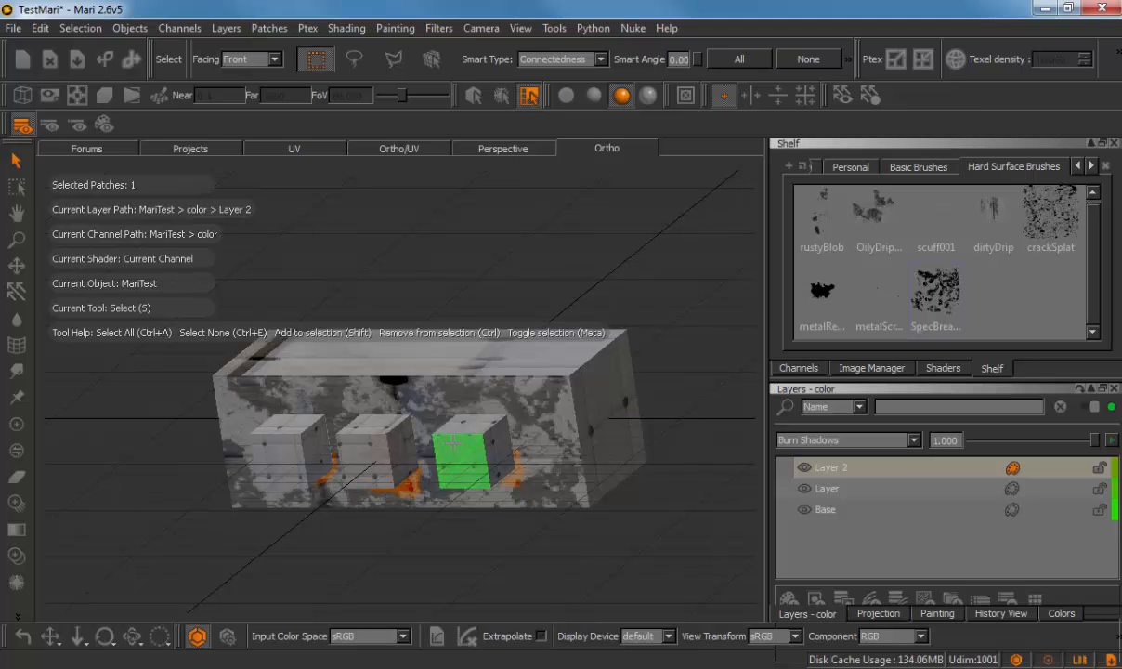
# - Add both triangles of the right-hand cube's side face to the selection
pyautogui.keyDown('alt'); pyautogui.moveTo(377, 527); pyautogui.dragTo(455, 532, button='right'); pyautogui.keyUp('alt')
pyautogui.keyDown('alt'); pyautogui.moveTo(554, 265); pyautogui.dragTo(442, 165, button='middle'); pyautogui.keyUp('alt')
pyautogui.press('s')
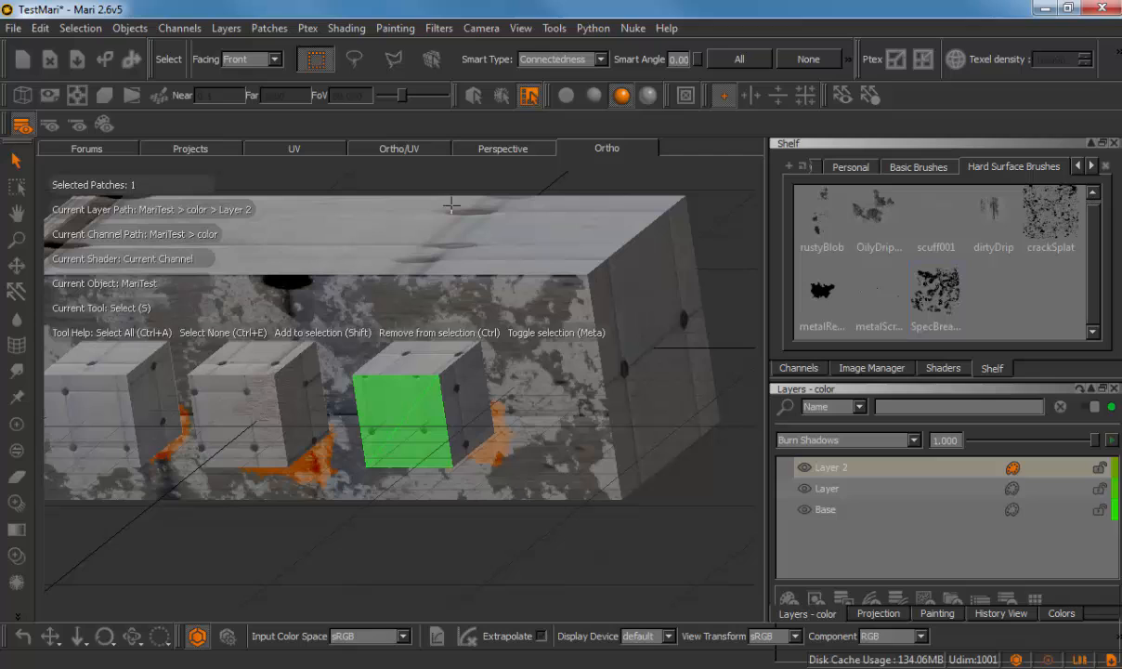
pyautogui.keyDown('shift'); pyautogui.click(456, 381); pyautogui.keyUp('shift')
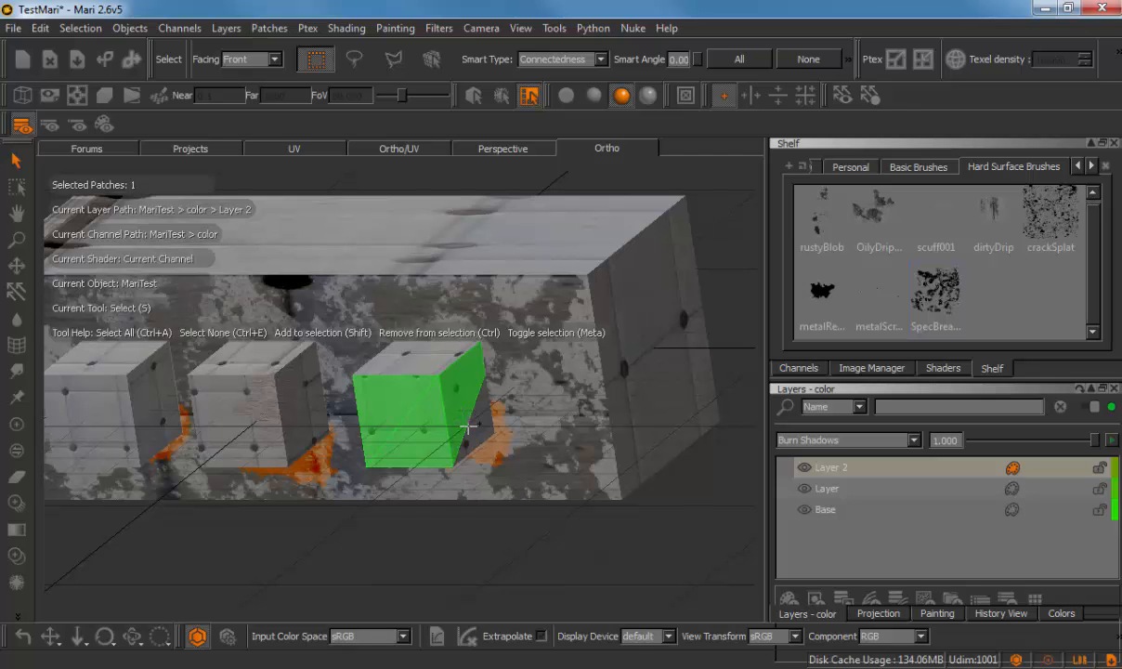
pyautogui.keyDown('shift'); pyautogui.click(474, 428); pyautogui.keyUp('shift')
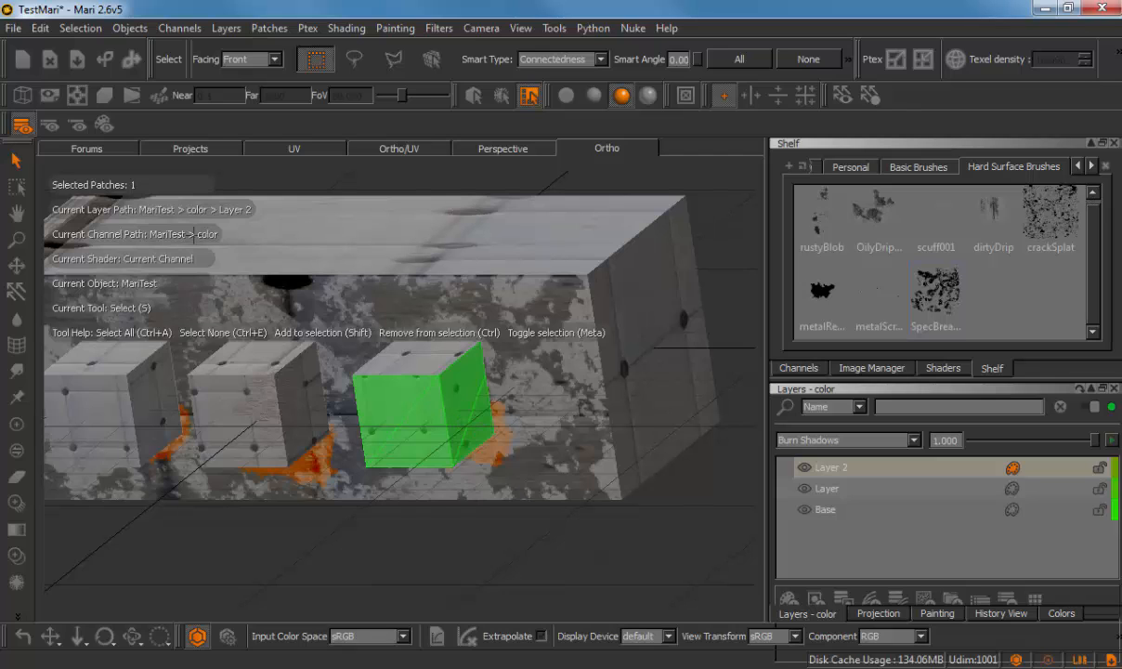
# - Reduce the paint brush radius to 36, paint over the selected cube faces on Layer 2 and bake the paint
pyautogui.press('p')
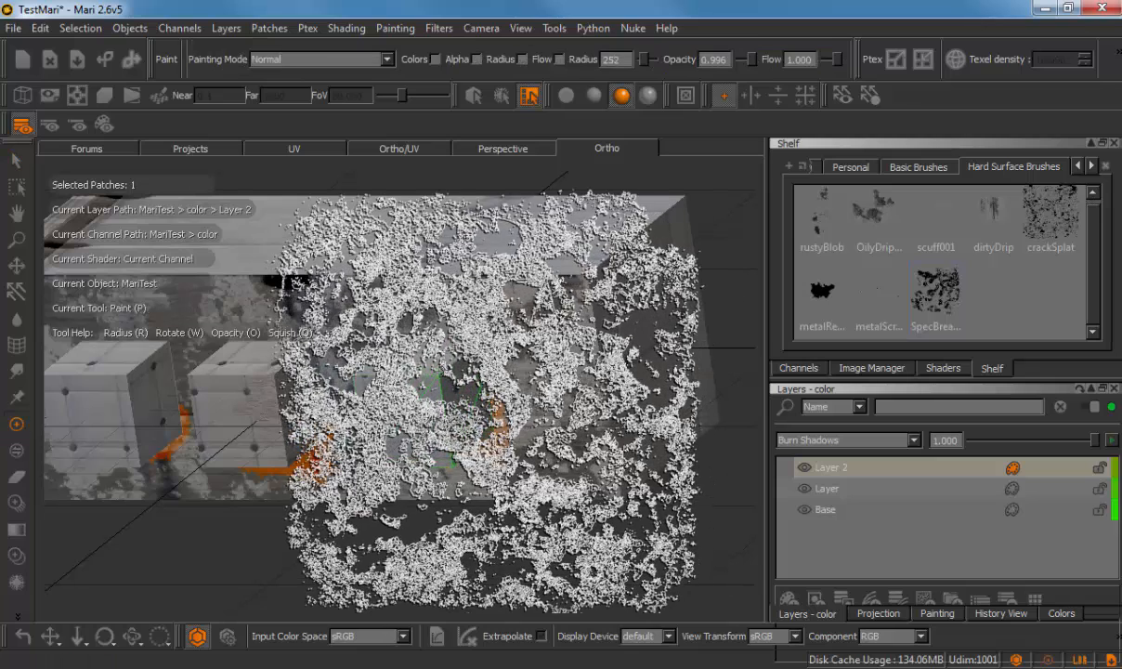
pyautogui.press('r')
pyautogui.moveTo(481, 395); pyautogui.dragTo(413, 402)
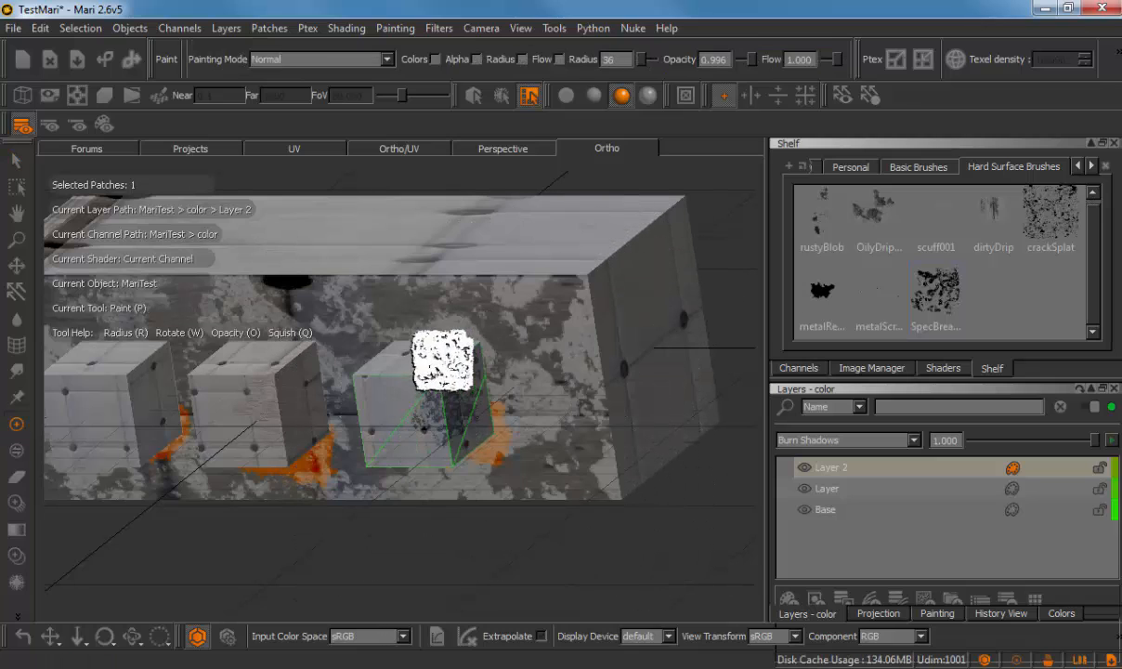
pyautogui.moveTo(442, 361)
pyautogui.mouseDown()
pyautogui.moveTo(426, 425)
pyautogui.moveTo(414, 425)
pyautogui.moveTo(470, 457)
pyautogui.mouseUp()
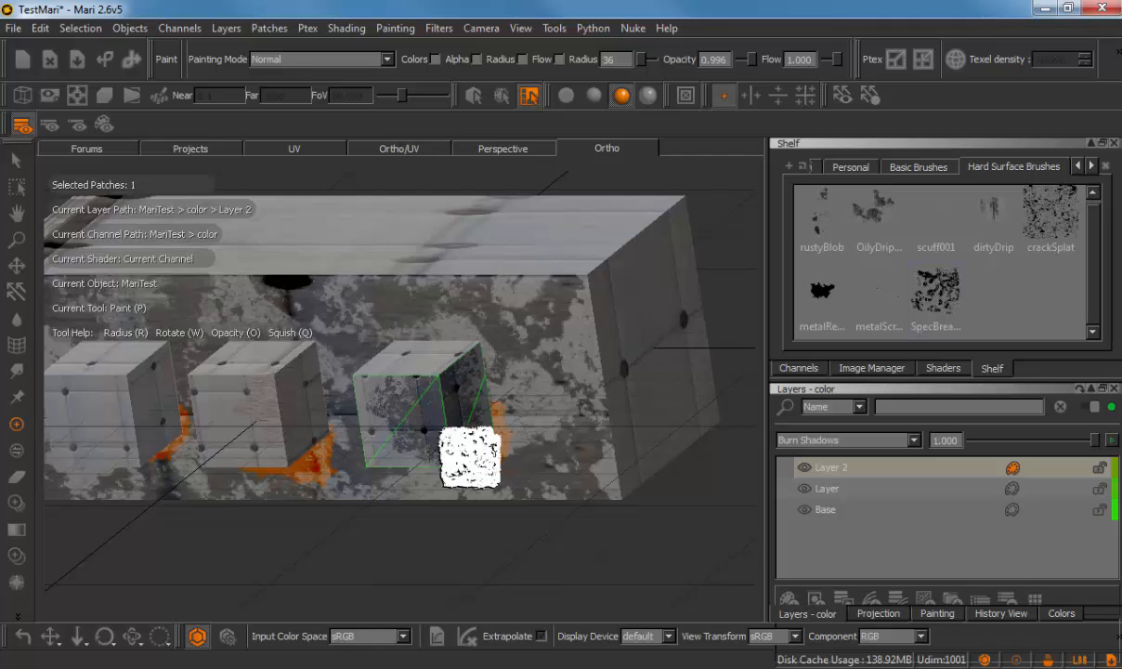
pyautogui.press('b')
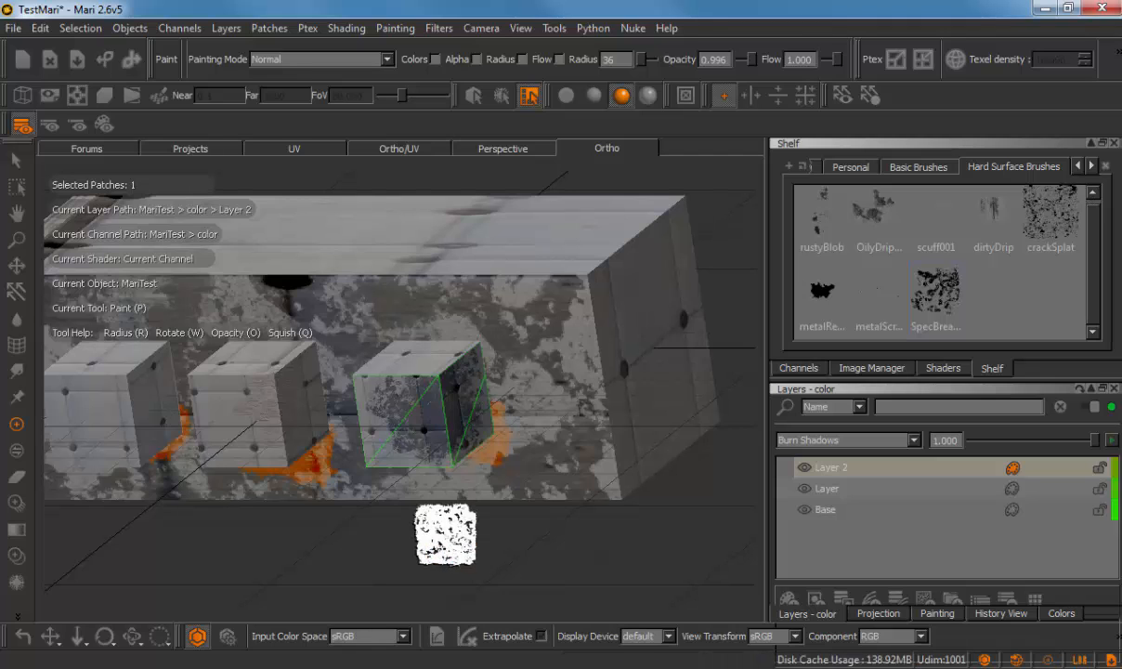
# - Enable the Fractal Noise Mask in the projection settings
pyautogui.click(878, 615)
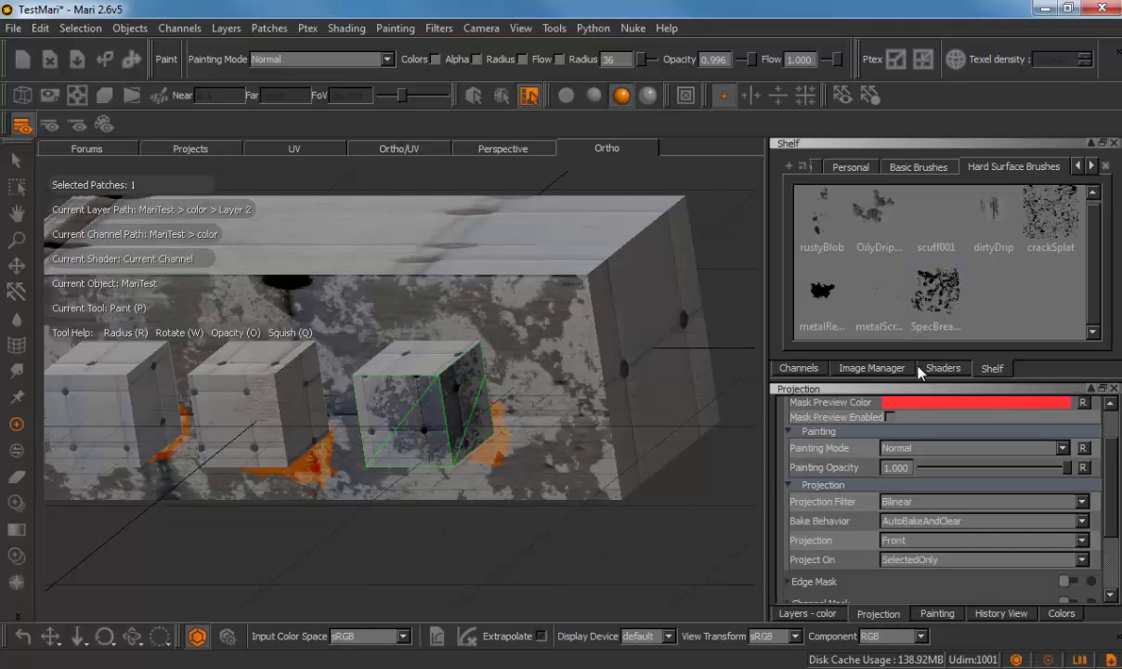
pyautogui.scroll(-3, 864, 454)
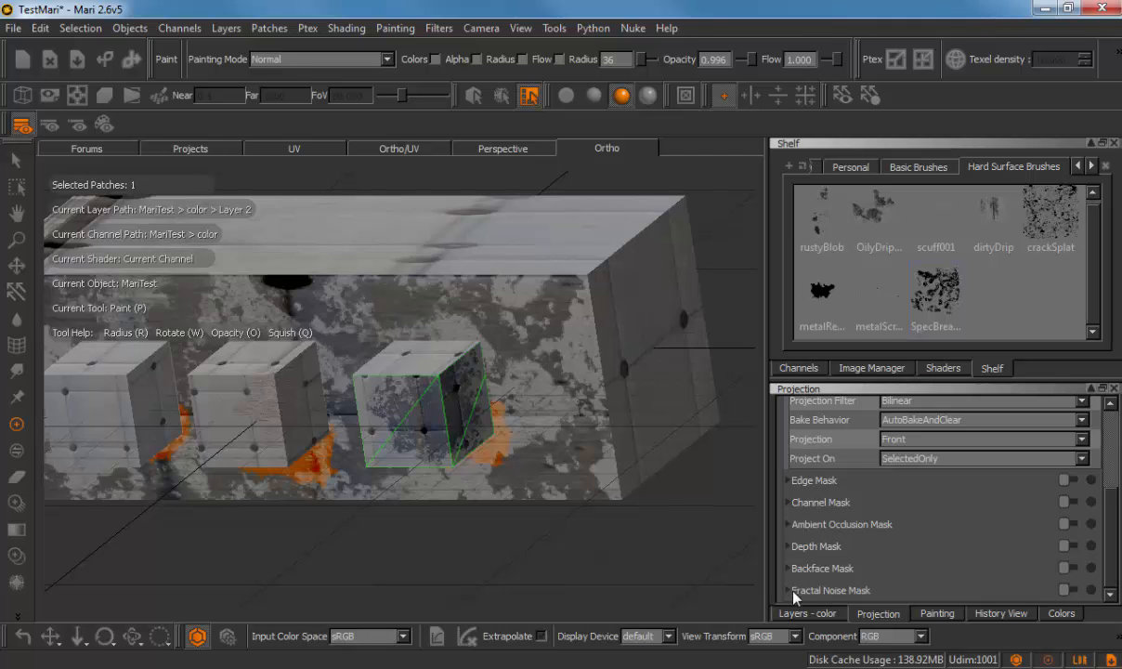
pyautogui.click(1066, 591)
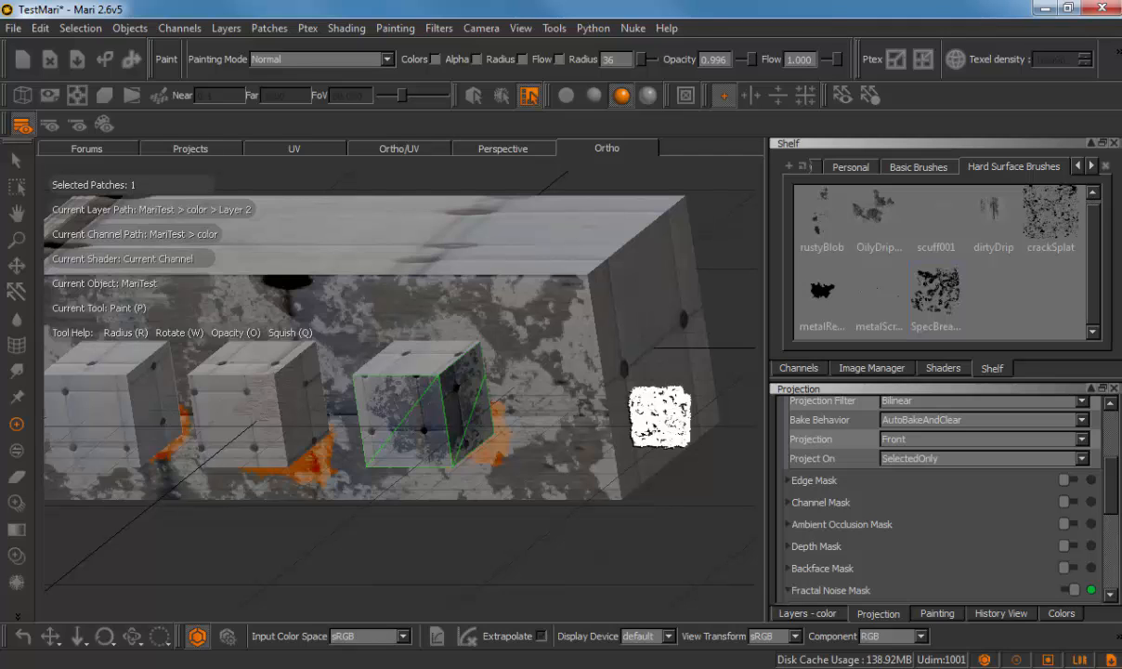
# - Switch to Windows Explorer, add the reddish Wood JPEG to the project's images and minimise the Explorer window
pyautogui.click(900, 169)
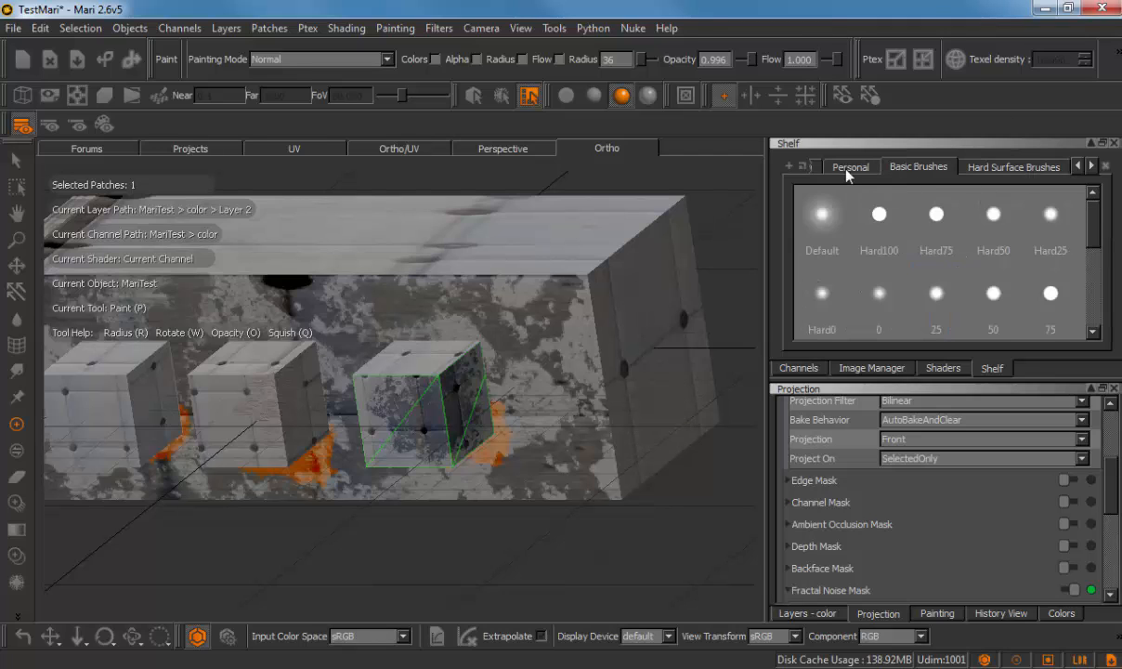
pyautogui.click(847, 168)
pyautogui.click(871, 368)
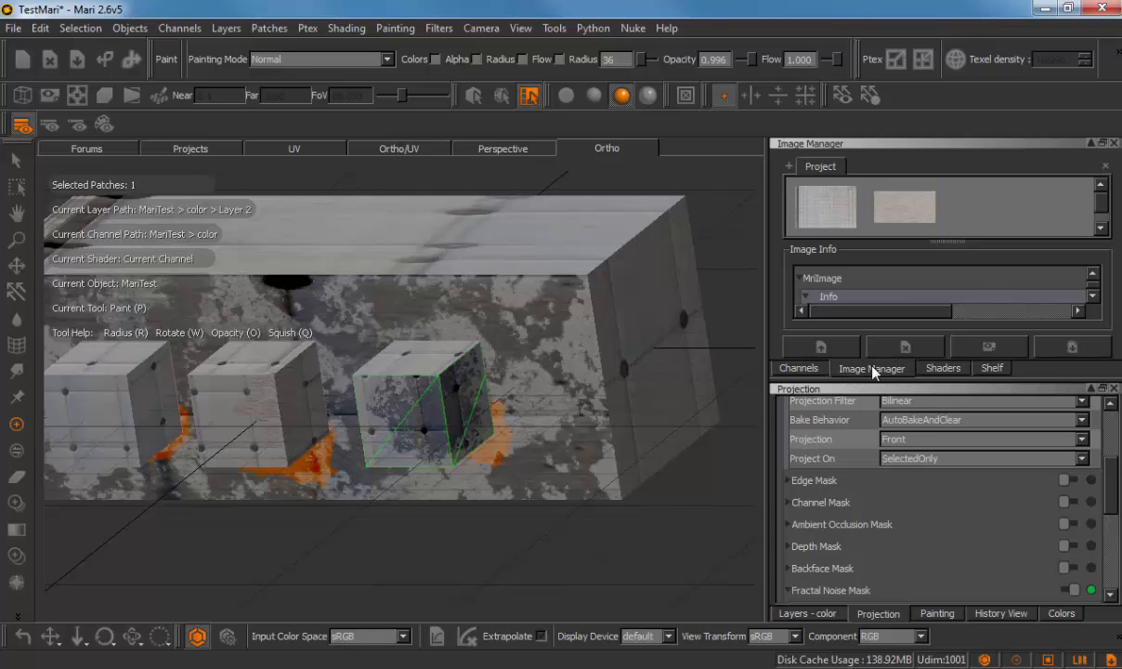
pyautogui.hotkey('alt', 'Tab')
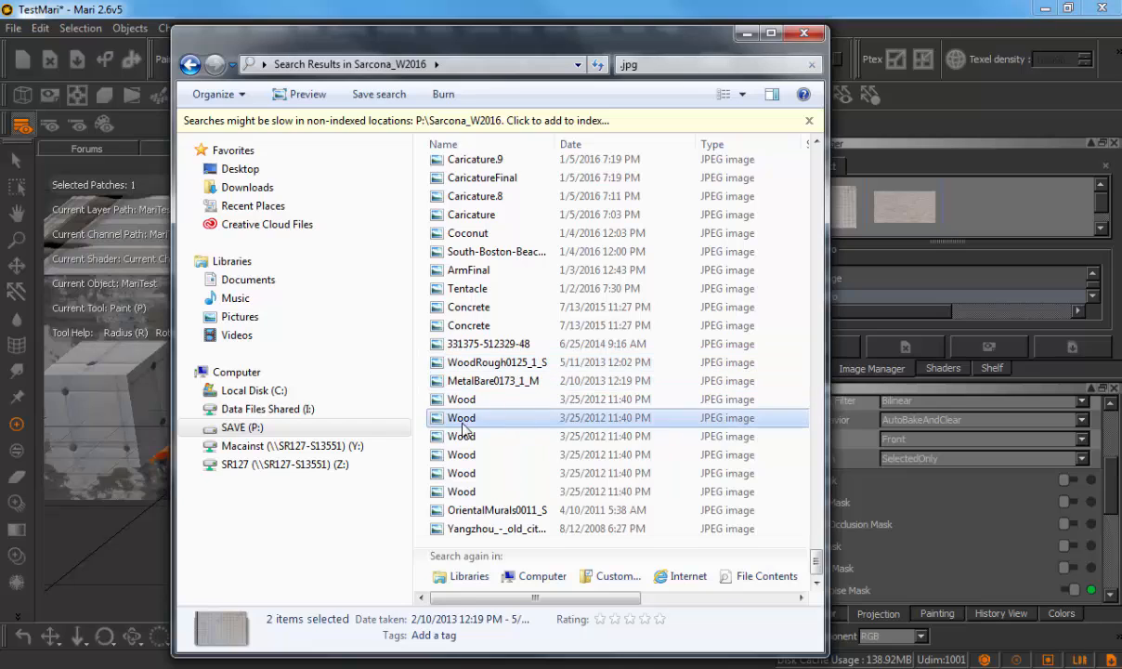
pyautogui.click(461, 434)
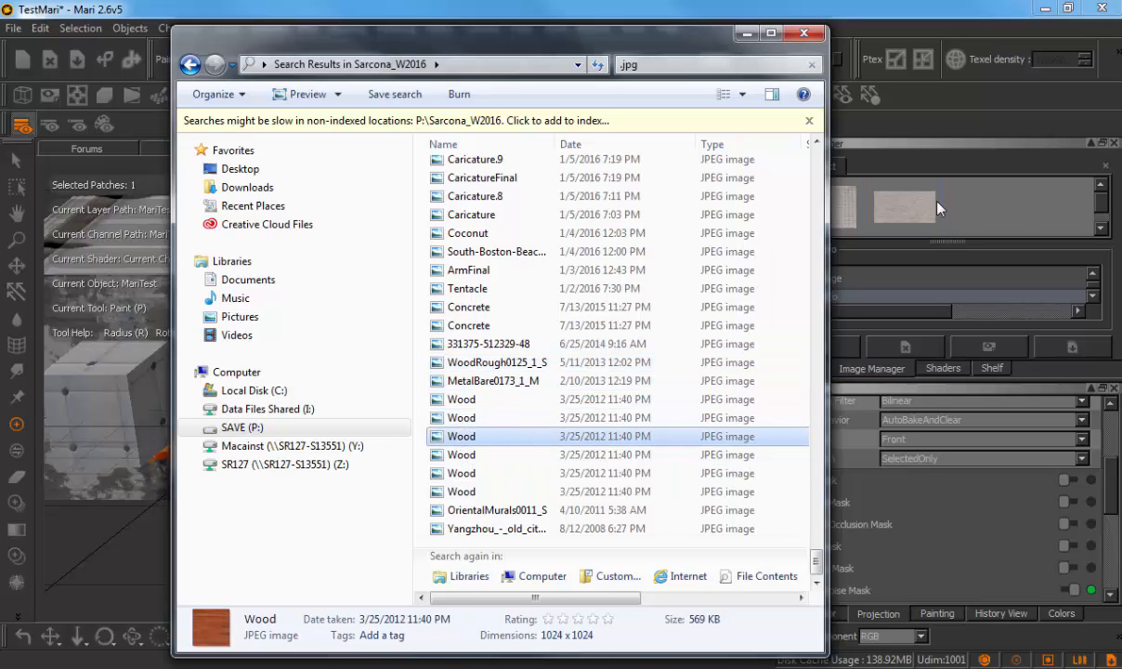
pyautogui.moveTo(1013, 206); pyautogui.dragTo(1013, 206)
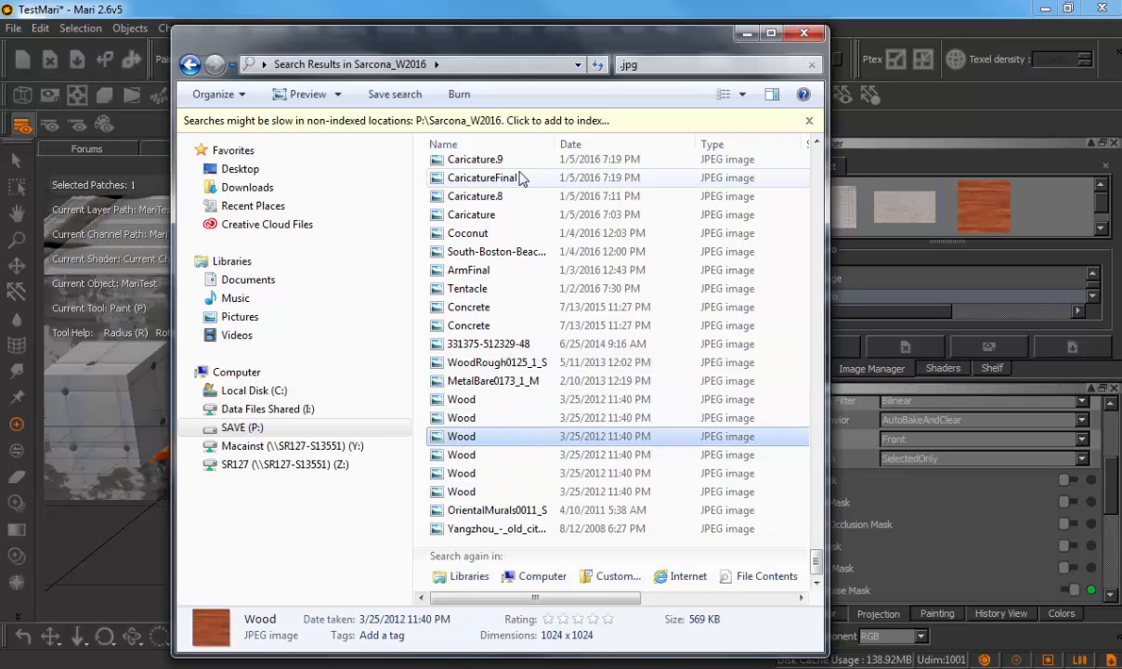
pyautogui.click(487, 178)
pyautogui.click(491, 233)
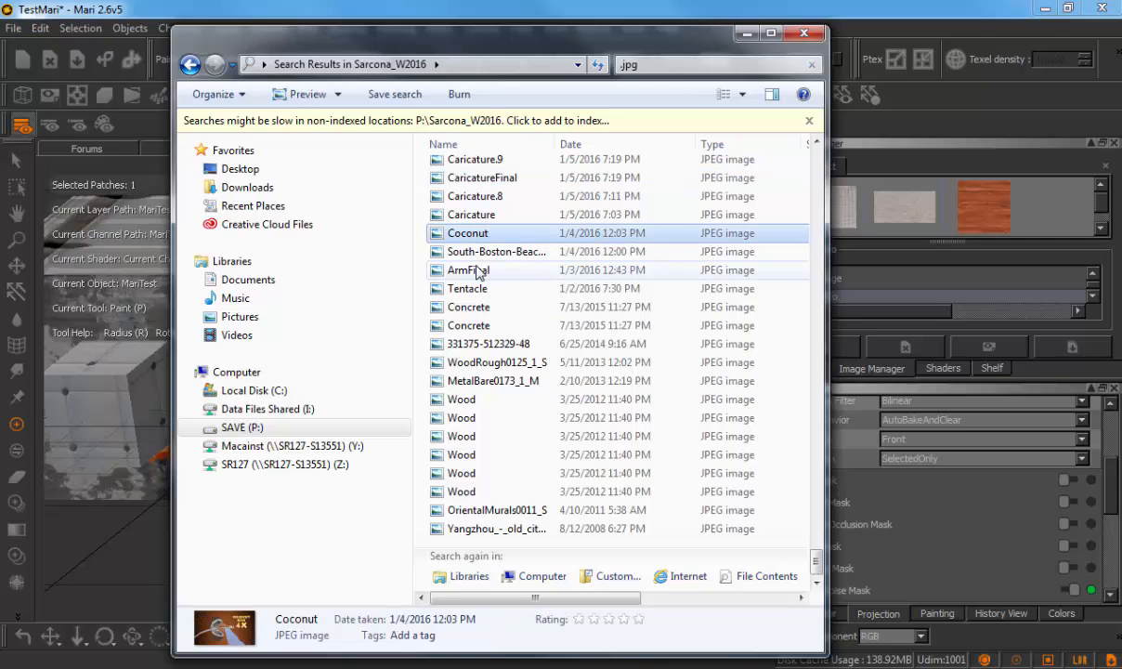
pyautogui.click(478, 271)
pyautogui.click(747, 34)
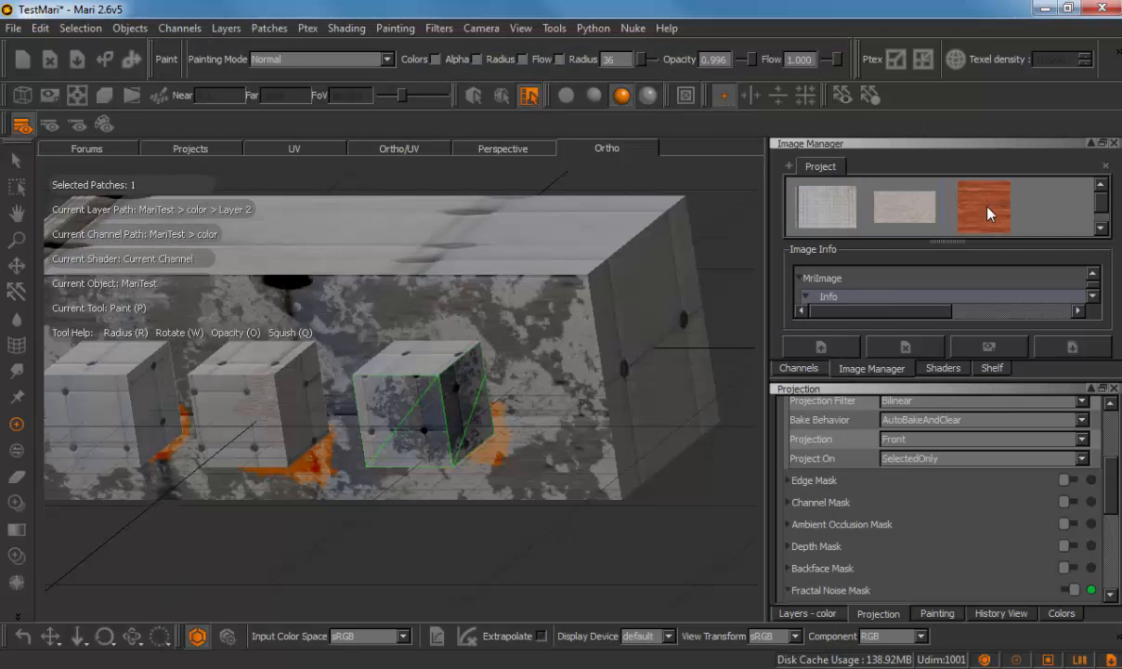
# - Load the wood image into the Paint Through tool and select the middle cube's patch as the painting target
pyautogui.moveTo(990, 213)
pyautogui.mouseDown()
pyautogui.moveTo(431, 327)
pyautogui.moveTo(404, 351)
pyautogui.moveTo(423, 351)
pyautogui.mouseUp()
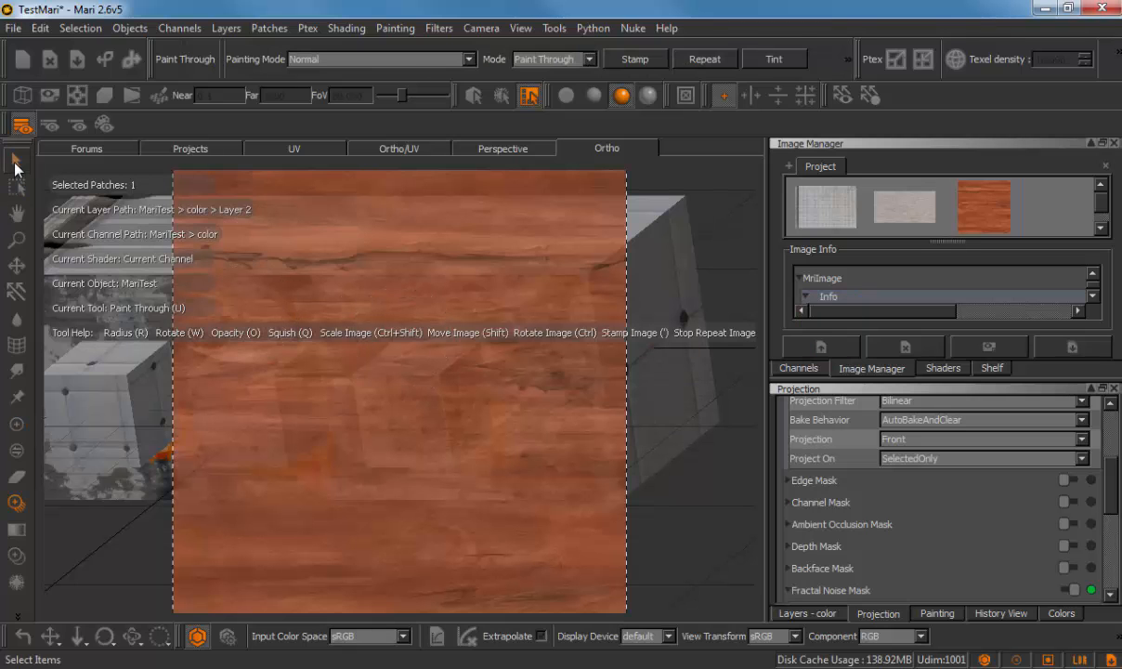
pyautogui.click(14, 162)
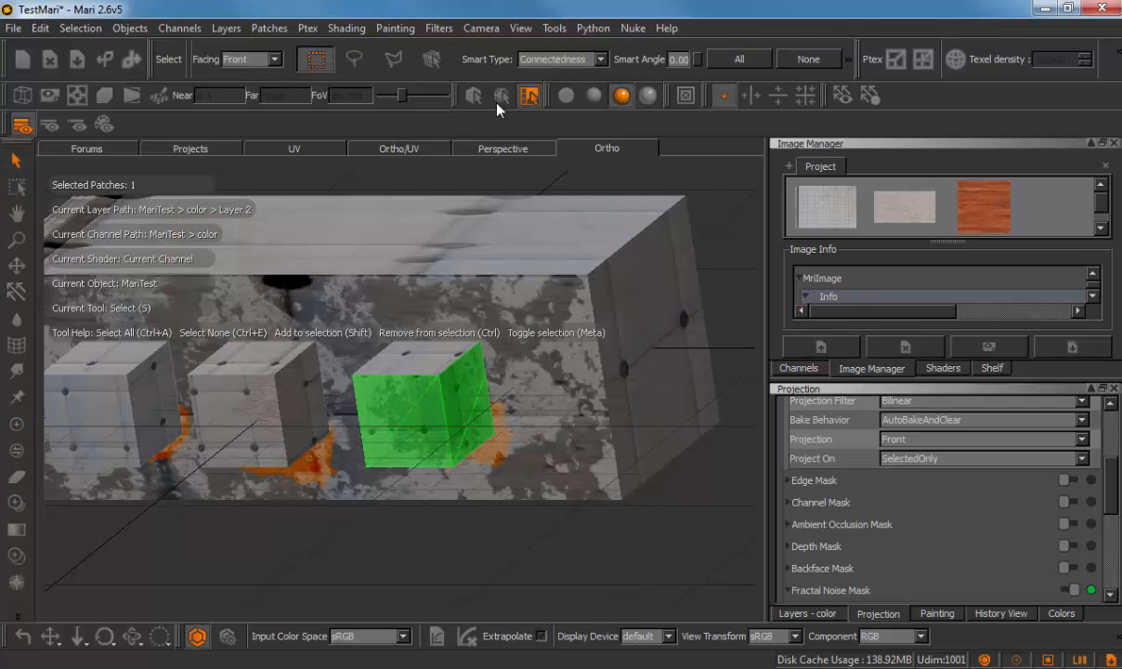
pyautogui.click(501, 96)
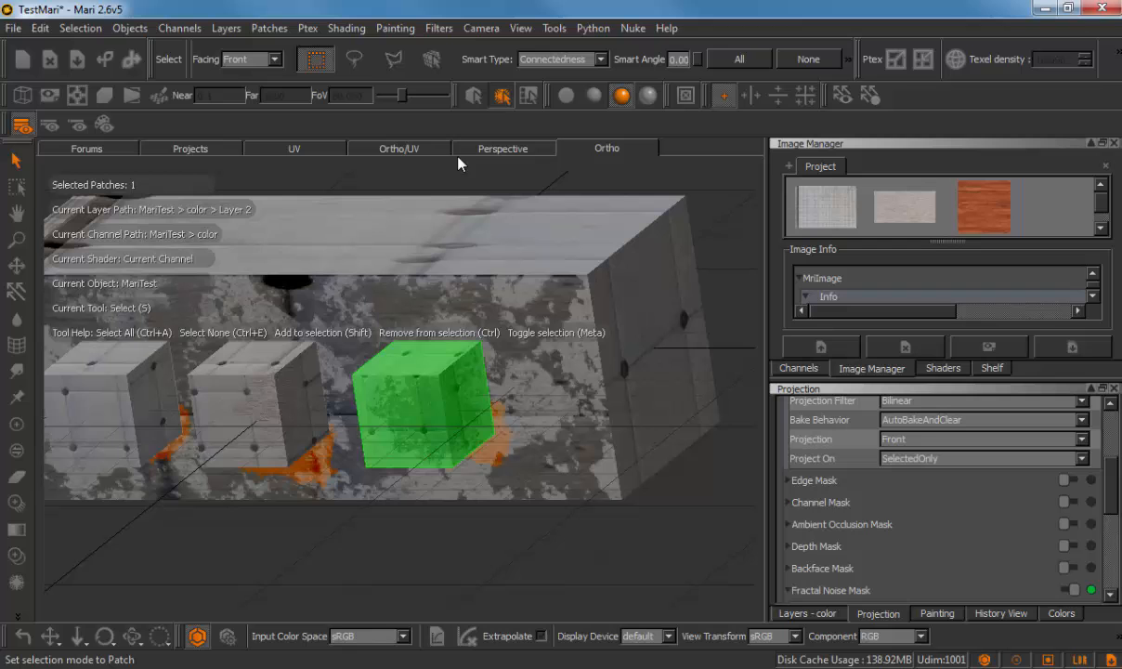
pyautogui.click(241, 419)
pyautogui.keyDown('alt'); pyautogui.moveTo(207, 537); pyautogui.dragTo(294, 506, button='right'); pyautogui.keyUp('alt')
pyautogui.keyDown('alt'); pyautogui.moveTo(296, 500); pyautogui.dragTo(431, 493, button='middle'); pyautogui.keyUp('alt')
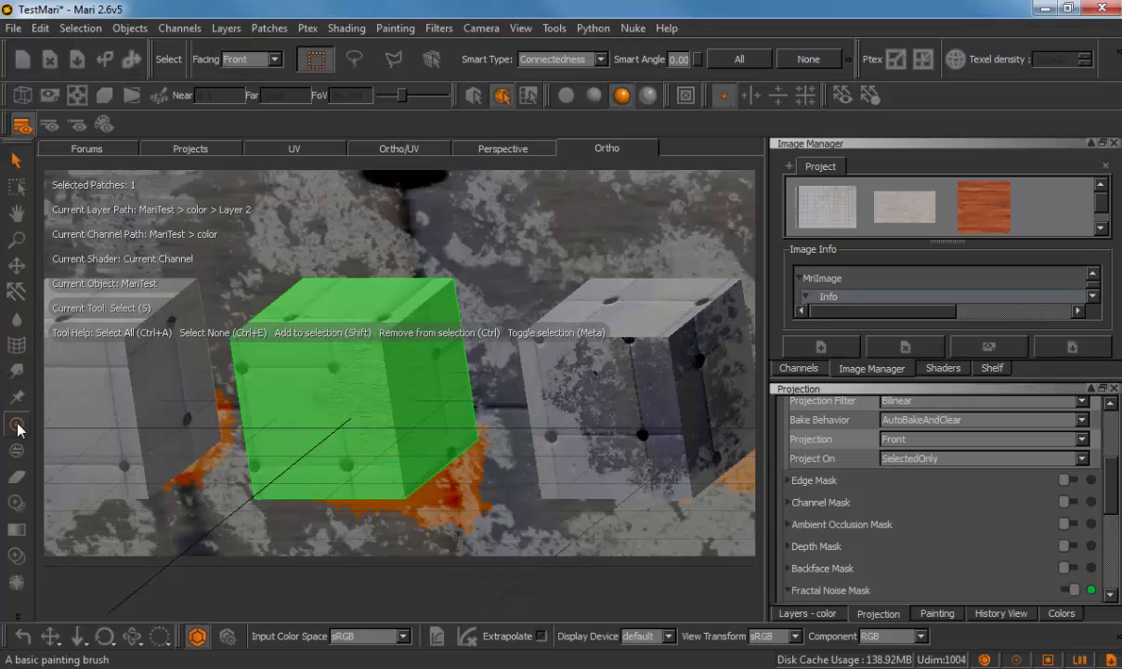
pyautogui.click(17, 502)
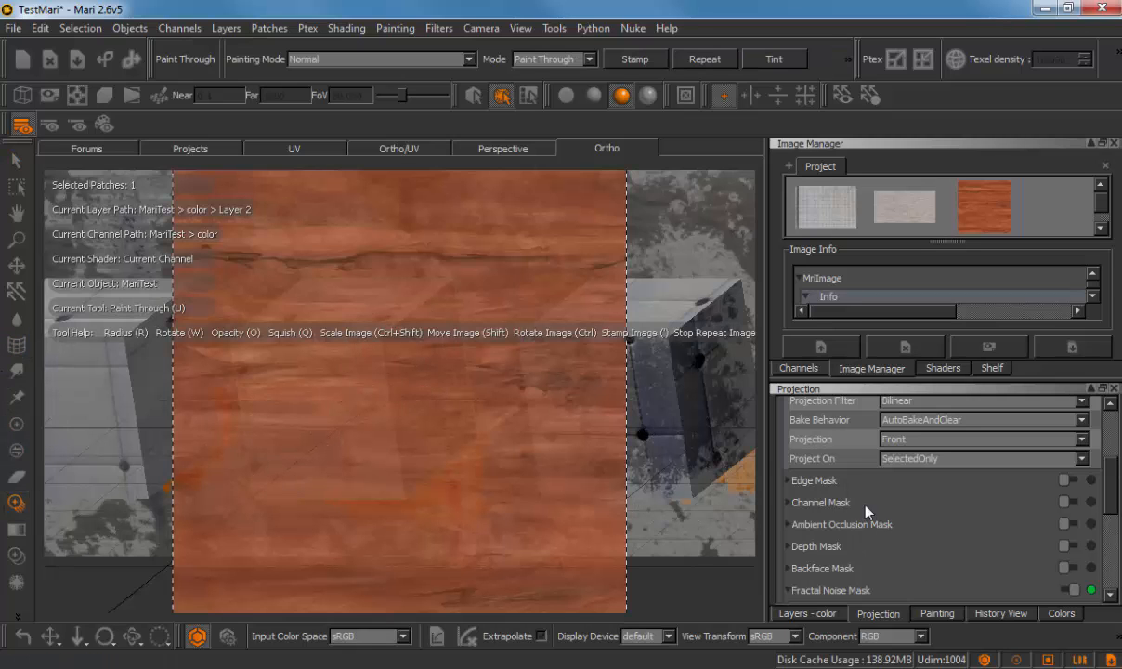
# - Enable the mask preview and inspect the noise mask on the whole model with the wood image temporarily hidden
pyautogui.scroll(2, 866, 506)
pyautogui.scroll(-2, 834, 539)
pyautogui.scroll(3, 860, 493)
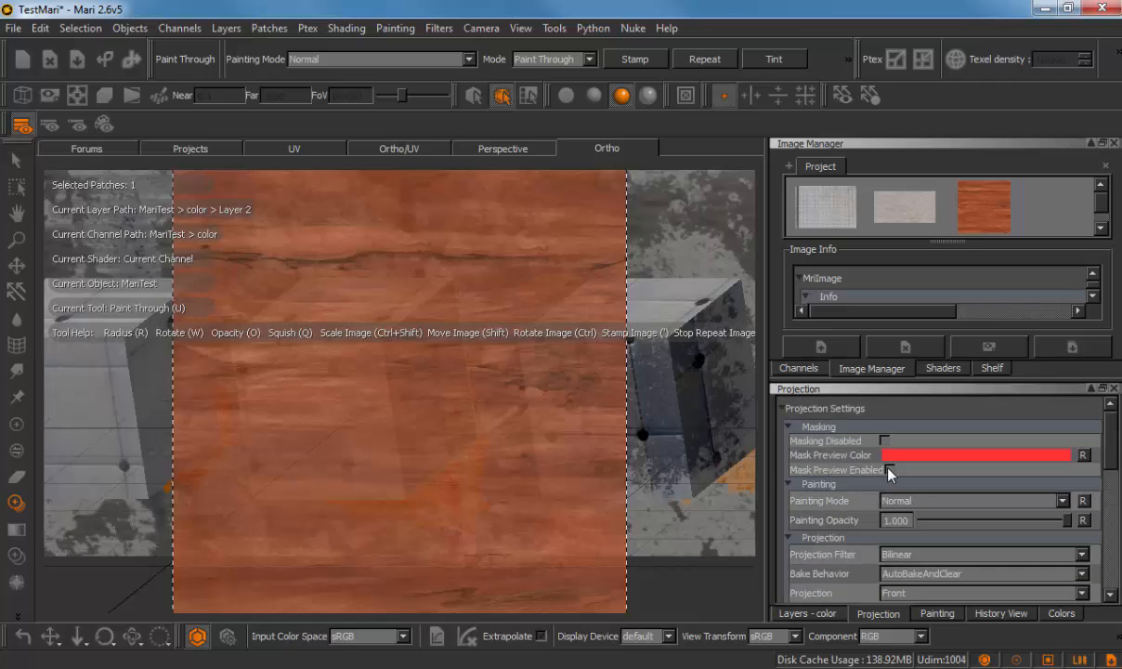
pyautogui.click(888, 469)
pyautogui.keyDown('alt'); pyautogui.moveTo(693, 431); pyautogui.dragTo(530, 438, button='right'); pyautogui.keyUp('alt')
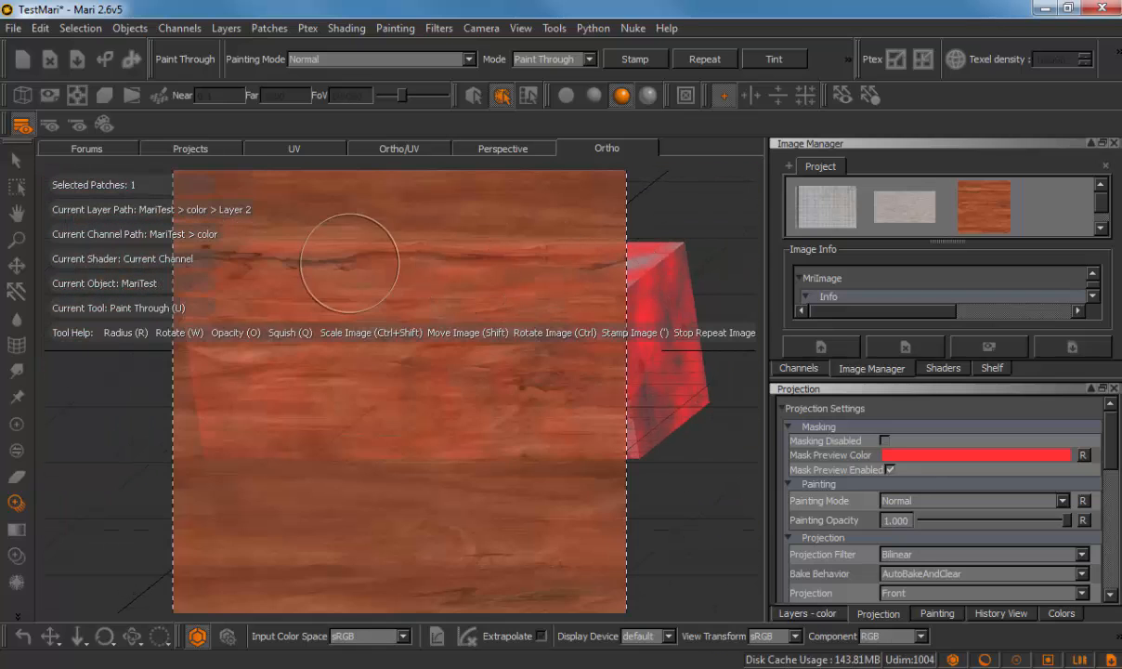
pyautogui.press('/')
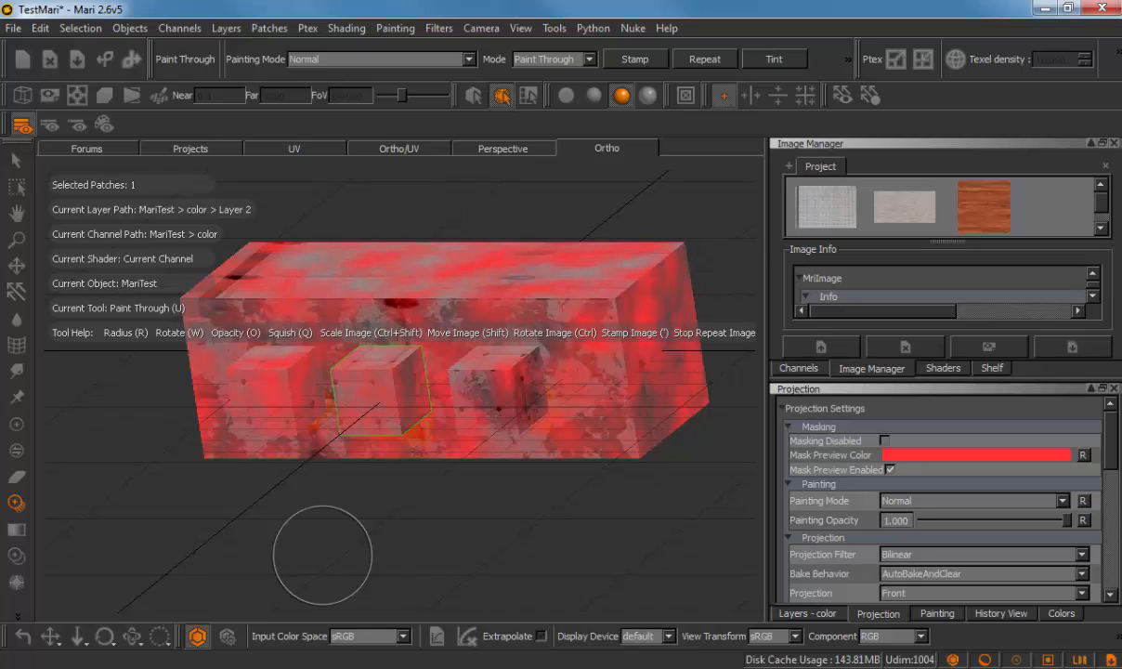
pyautogui.press('/')
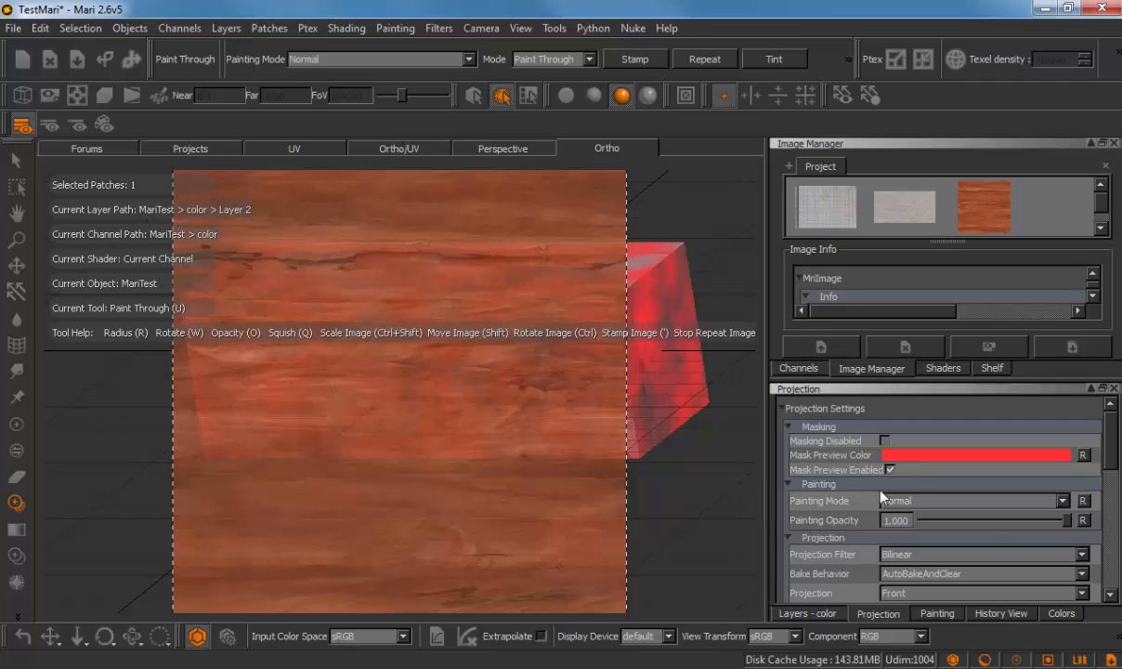
# - Set the Fractal Noise Mask's contrast to 0.523, roughness to 0.669 and size to 0.421
pyautogui.scroll(-5, 805, 489)
pyautogui.scroll(4, 842, 465)
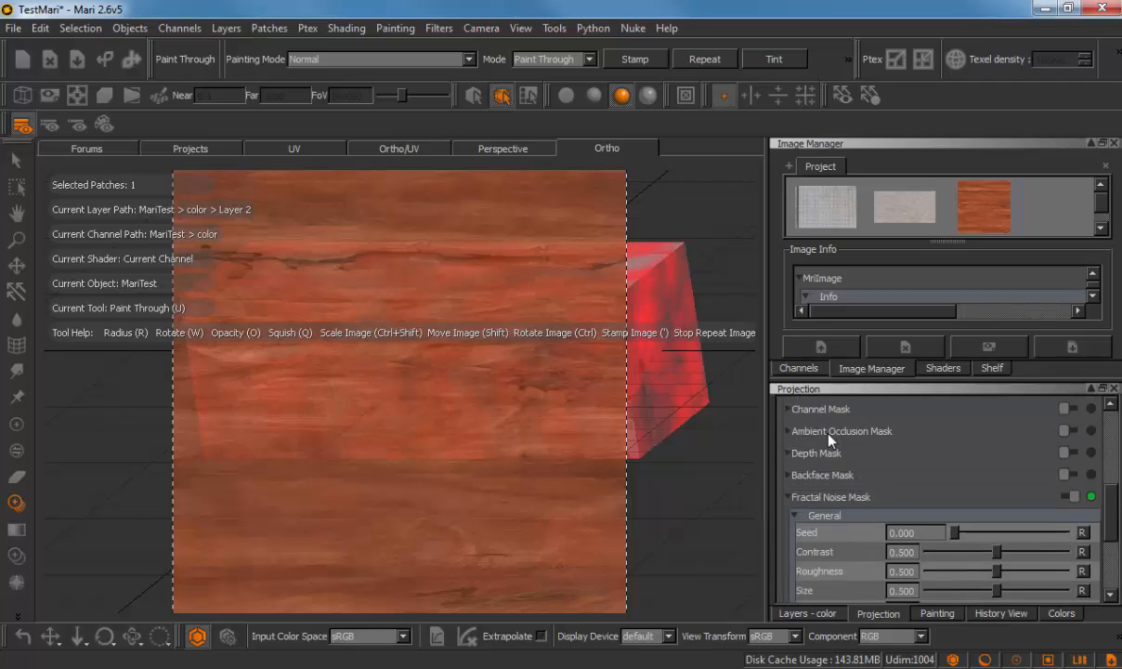
pyautogui.scroll(-5, 862, 499)
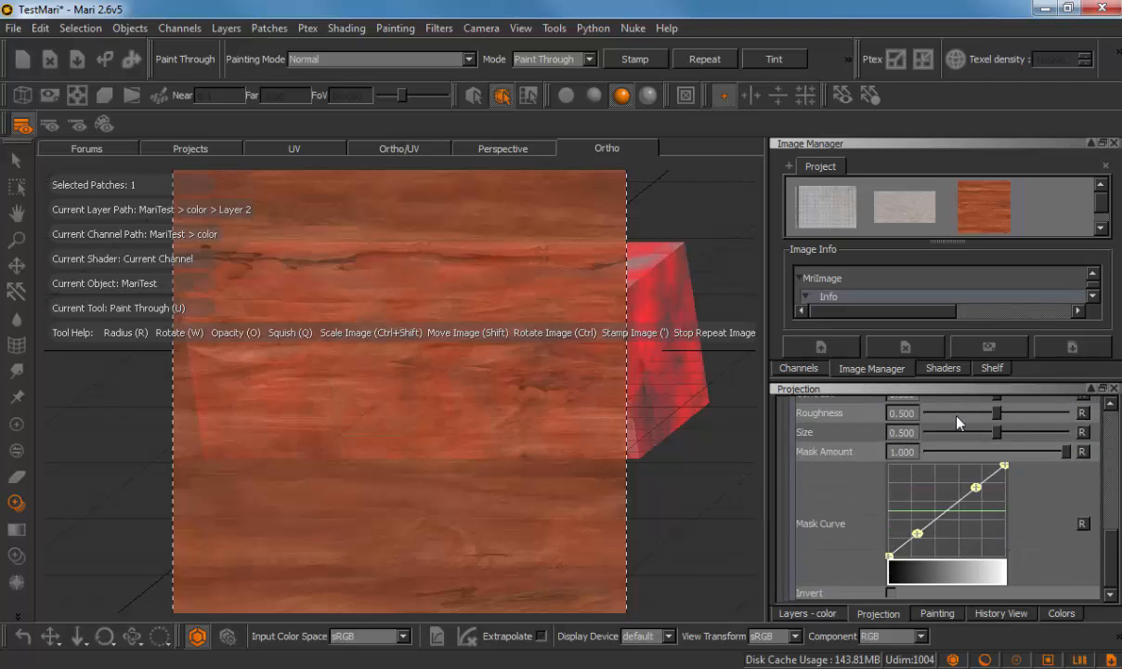
pyautogui.scroll(3, 841, 449)
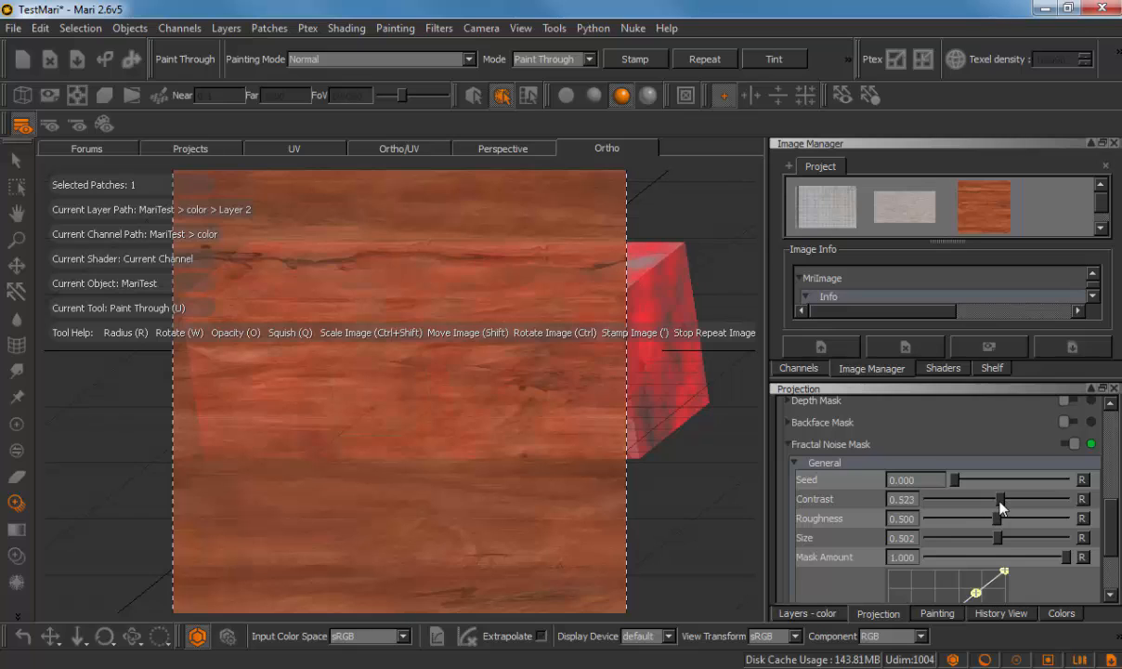
pyautogui.moveTo(997, 518); pyautogui.dragTo(986, 545)
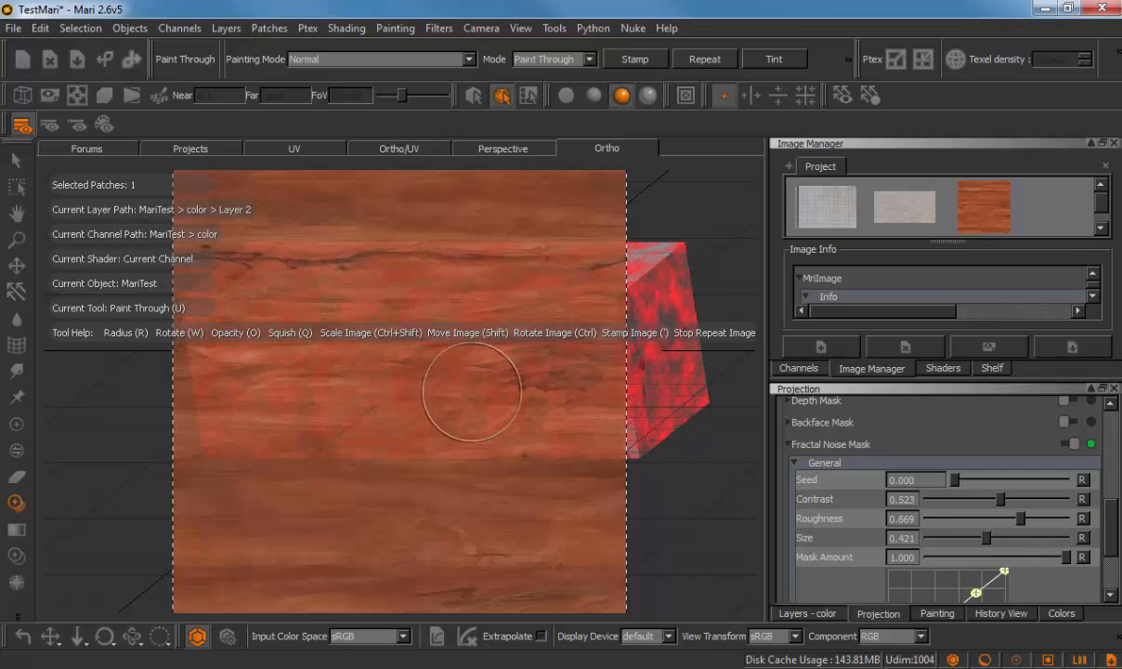
# - Paint the wood image through the noise mask onto the middle cube's front and side faces, with the mask preview turned off
pyautogui.keyDown('alt'); pyautogui.moveTo(320, 455); pyautogui.dragTo(557, 478, button='right'); pyautogui.keyUp('alt')
pyautogui.moveTo(372, 381)
pyautogui.mouseDown()
pyautogui.moveTo(392, 341)
pyautogui.moveTo(367, 296)
pyautogui.moveTo(340, 294)
pyautogui.mouseUp()
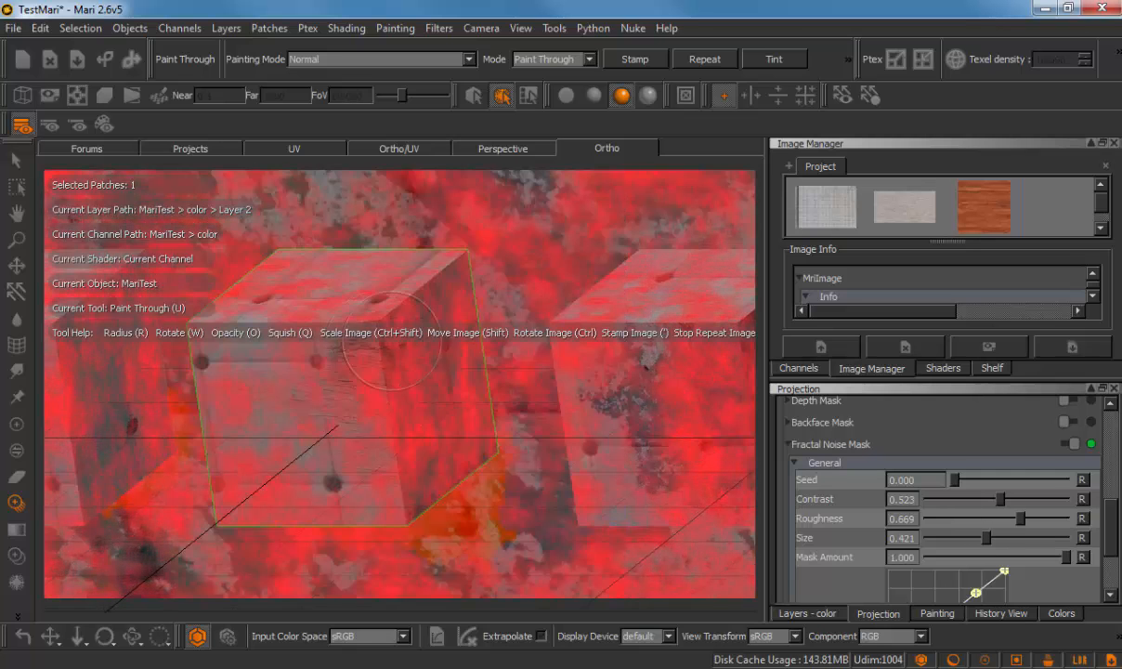
pyautogui.moveTo(342, 322); pyautogui.dragTo(358, 309)
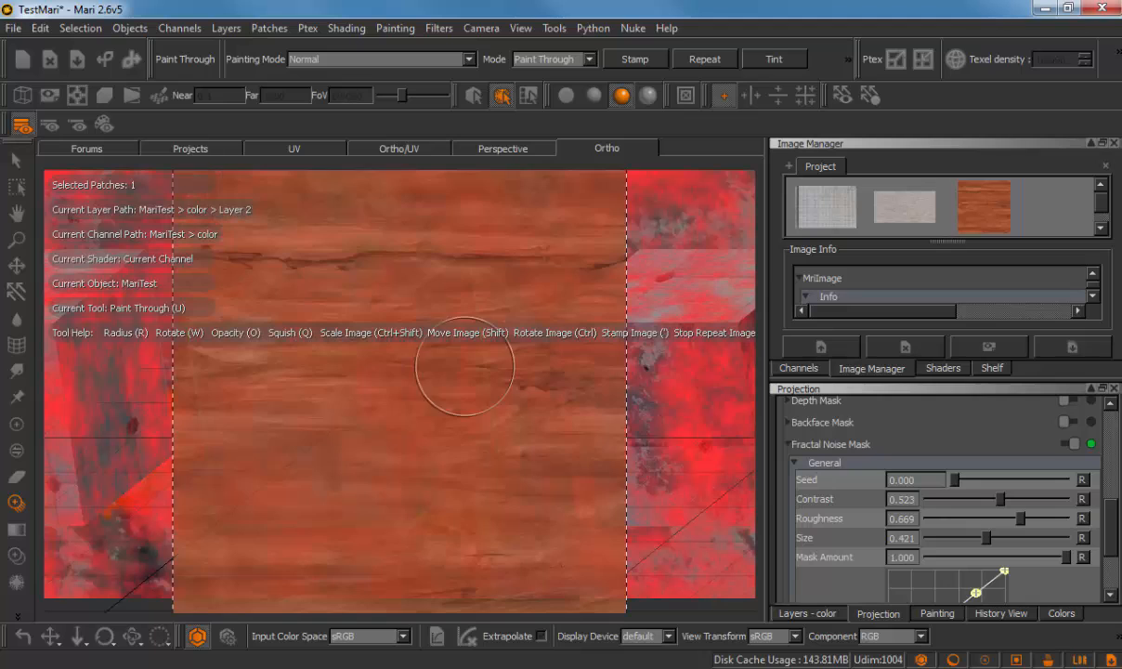
pyautogui.scroll(5, 829, 420)
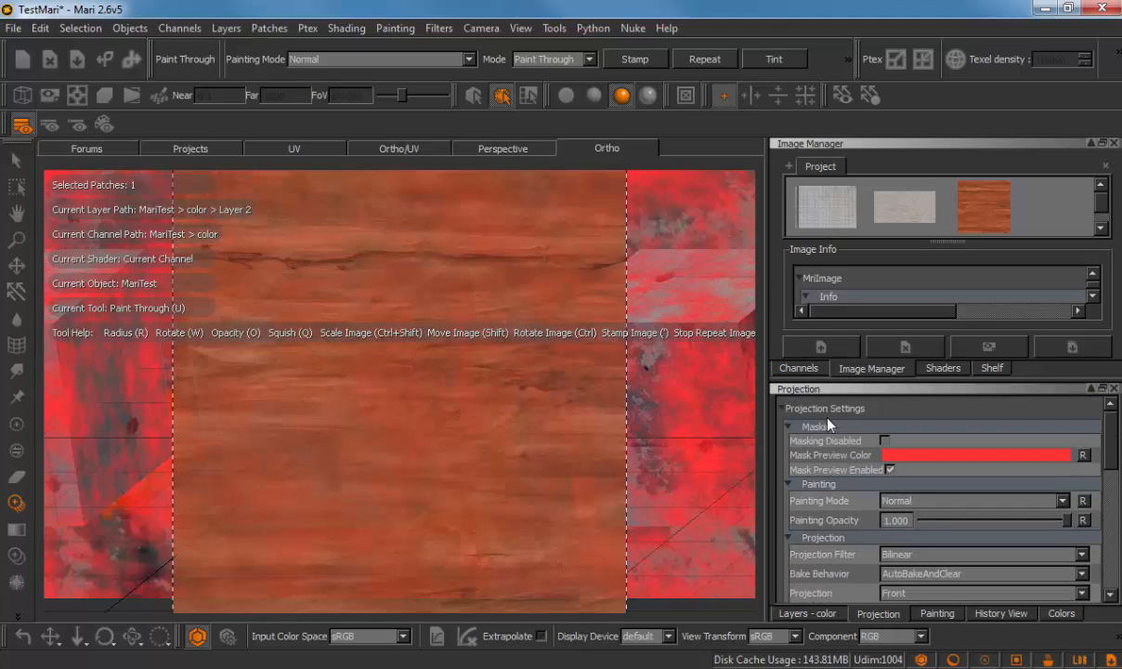
pyautogui.click(889, 470)
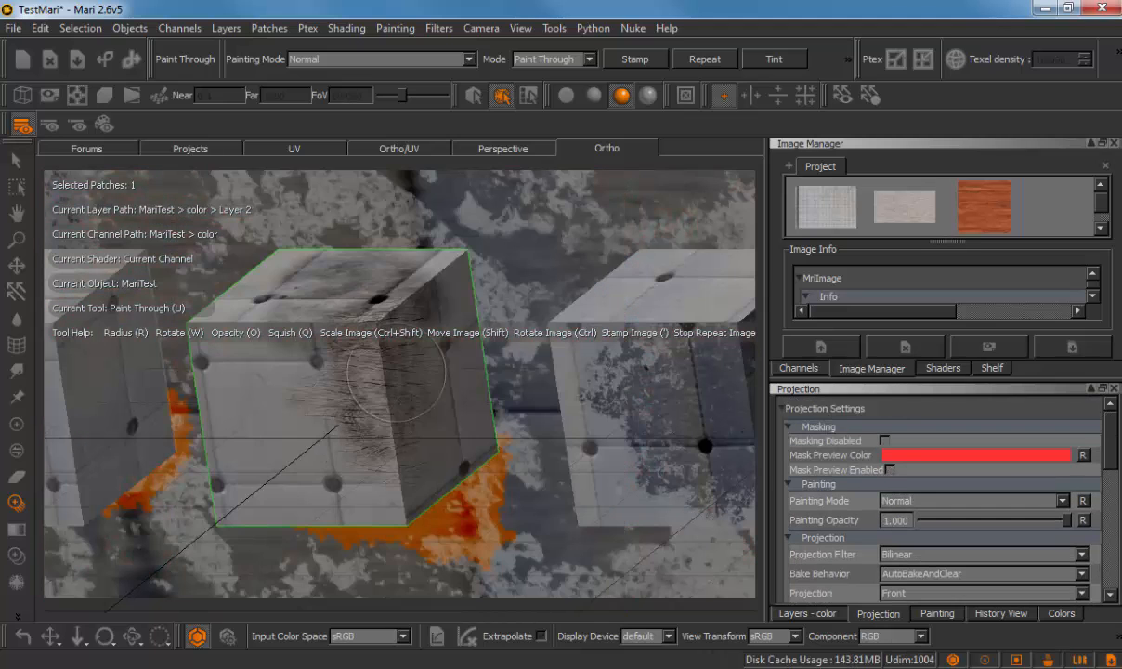
pyautogui.moveTo(395, 375)
pyautogui.mouseDown()
pyautogui.moveTo(316, 348)
pyautogui.moveTo(246, 422)
pyautogui.moveTo(358, 476)
pyautogui.moveTo(435, 345)
pyautogui.mouseUp()
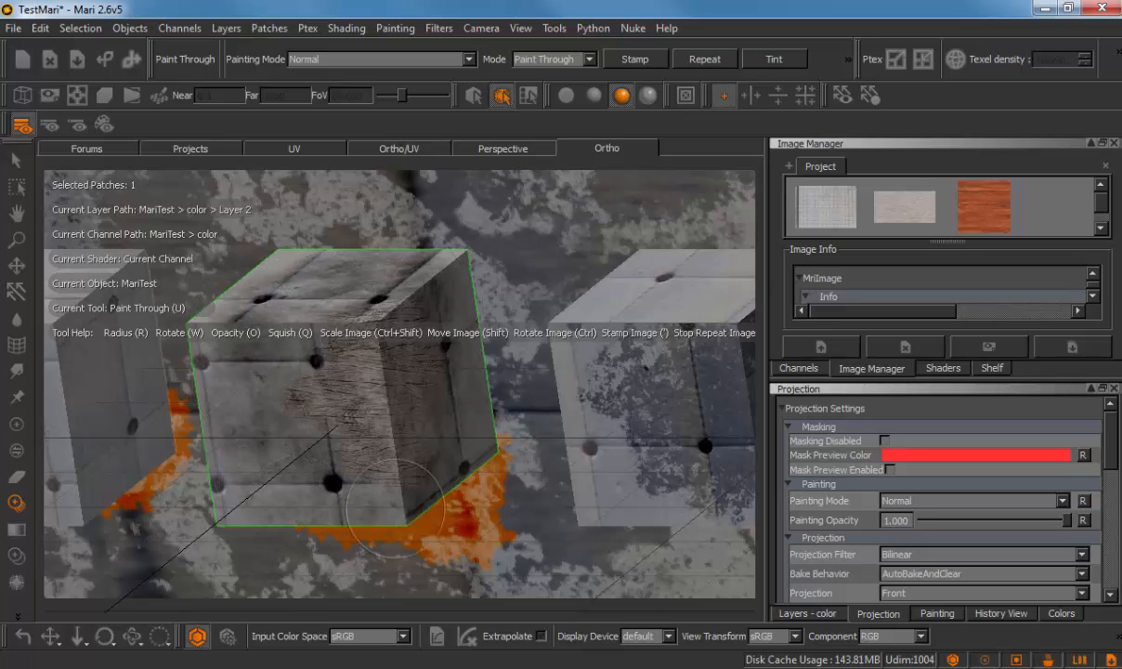
# - Inspect the painted middle cube from other angles and review the masks available in the projection settings
pyautogui.moveTo(984, 206); pyautogui.dragTo(423, 306)
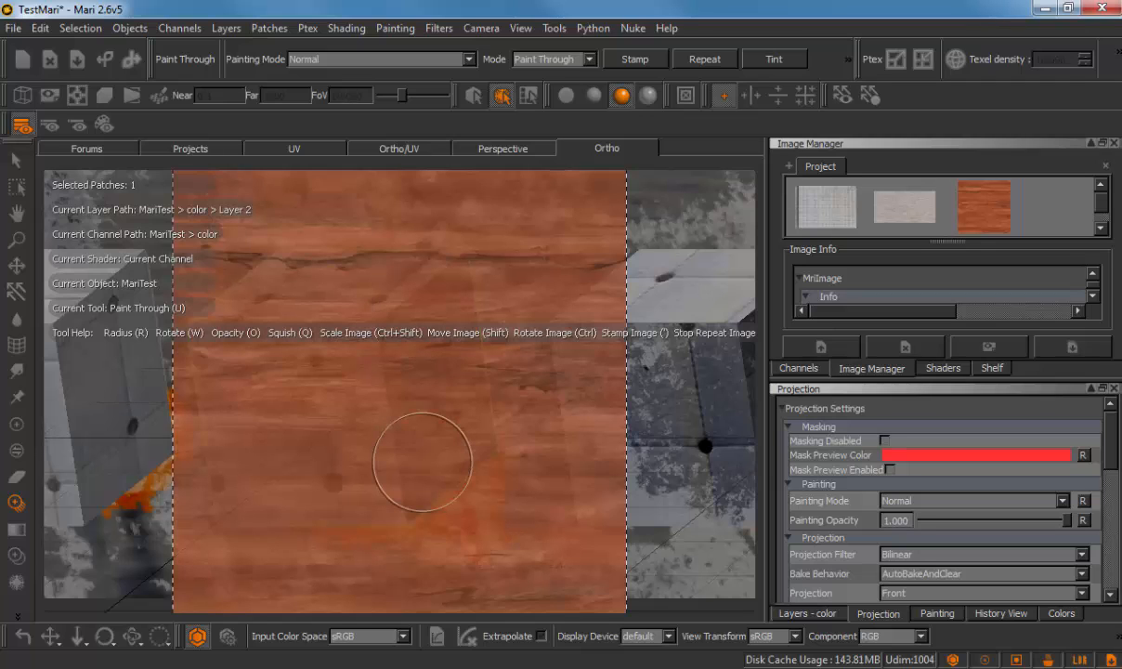
pyautogui.keyDown('alt'); pyautogui.moveTo(423, 462); pyautogui.dragTo(614, 543); pyautogui.keyUp('alt')
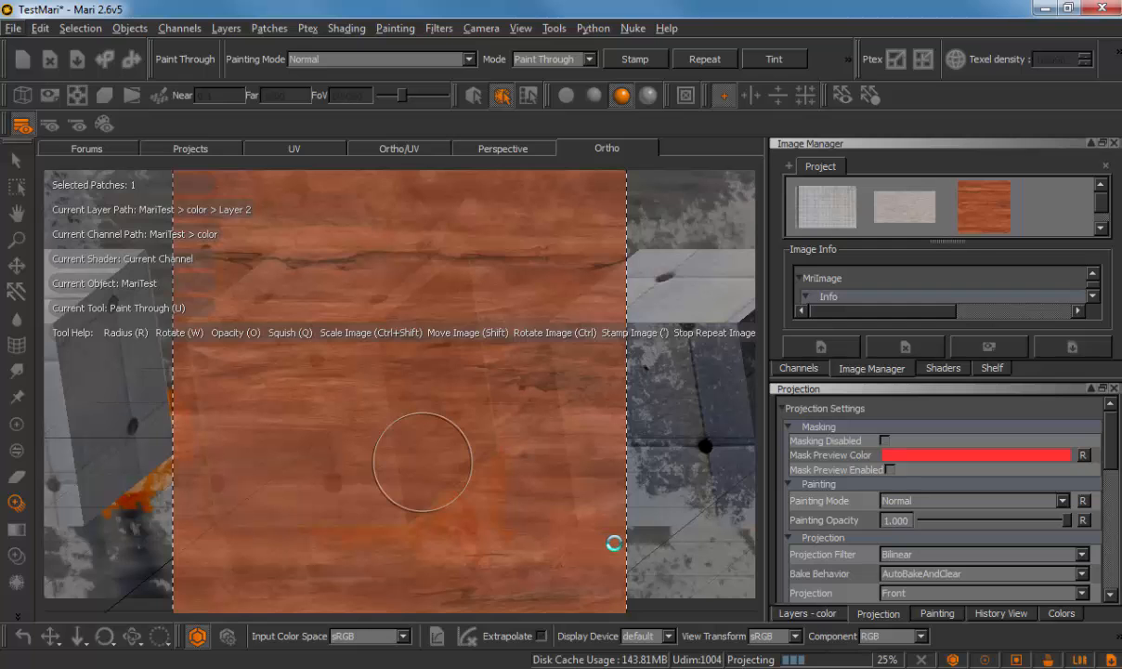
pyautogui.keyDown('alt'); pyautogui.moveTo(614, 543); pyautogui.dragTo(490, 540, button='right'); pyautogui.keyUp('alt')
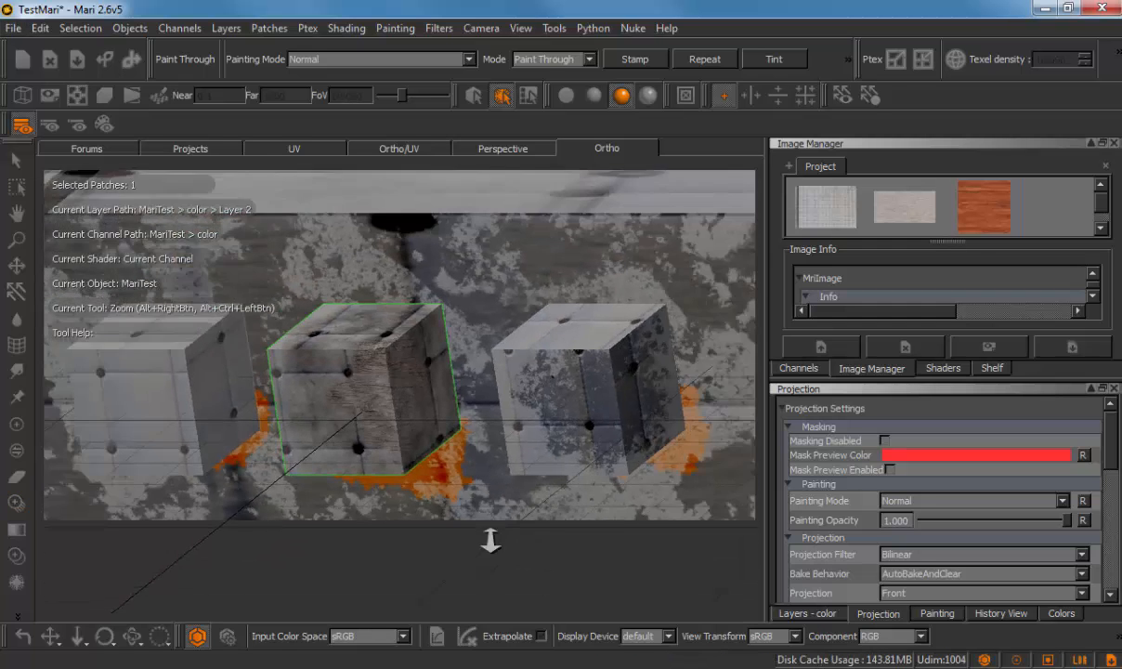
pyautogui.moveTo(490, 540)
pyautogui.keyDown('alt'); pyautogui.mouseDown()
pyautogui.moveTo(514, 643)
pyautogui.moveTo(458, 582)
pyautogui.moveTo(421, 514)
pyautogui.moveTo(515, 574)
pyautogui.mouseUp(); pyautogui.keyUp('alt')
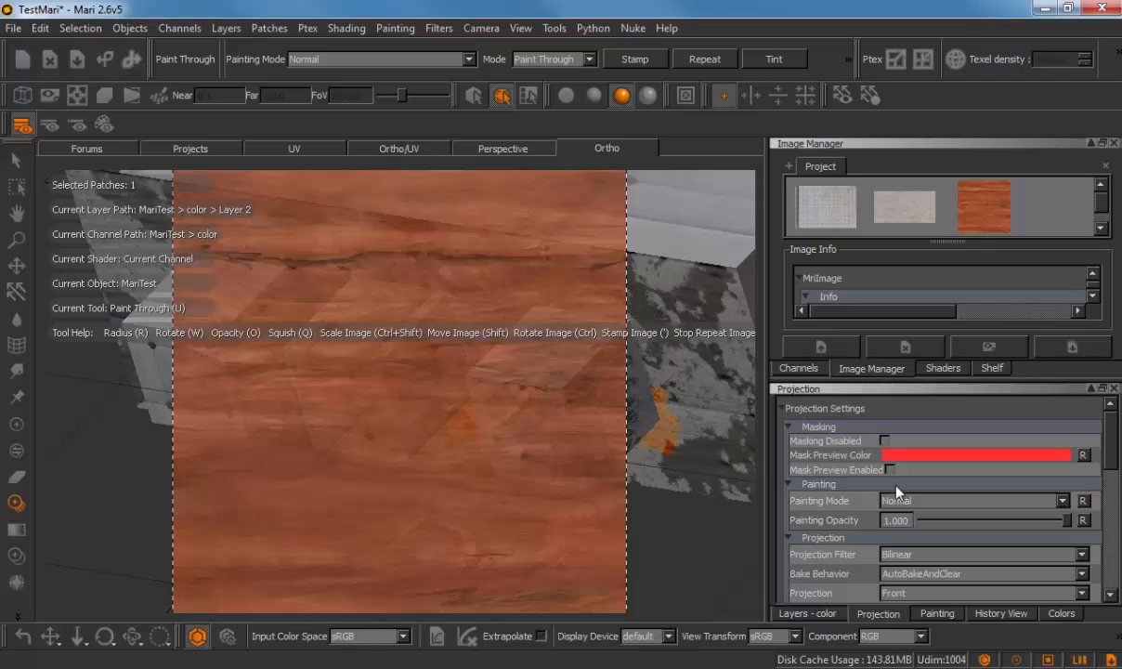
pyautogui.scroll(-5, 863, 542)
pyautogui.click(823, 485)
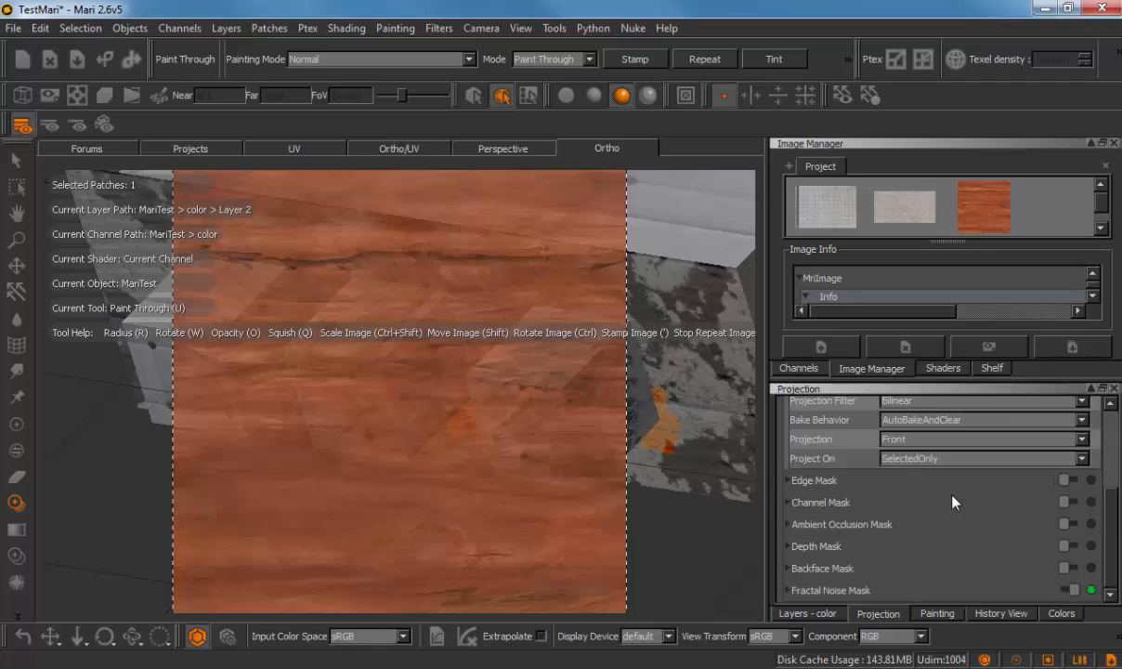
pyautogui.scroll(4, 906, 543)
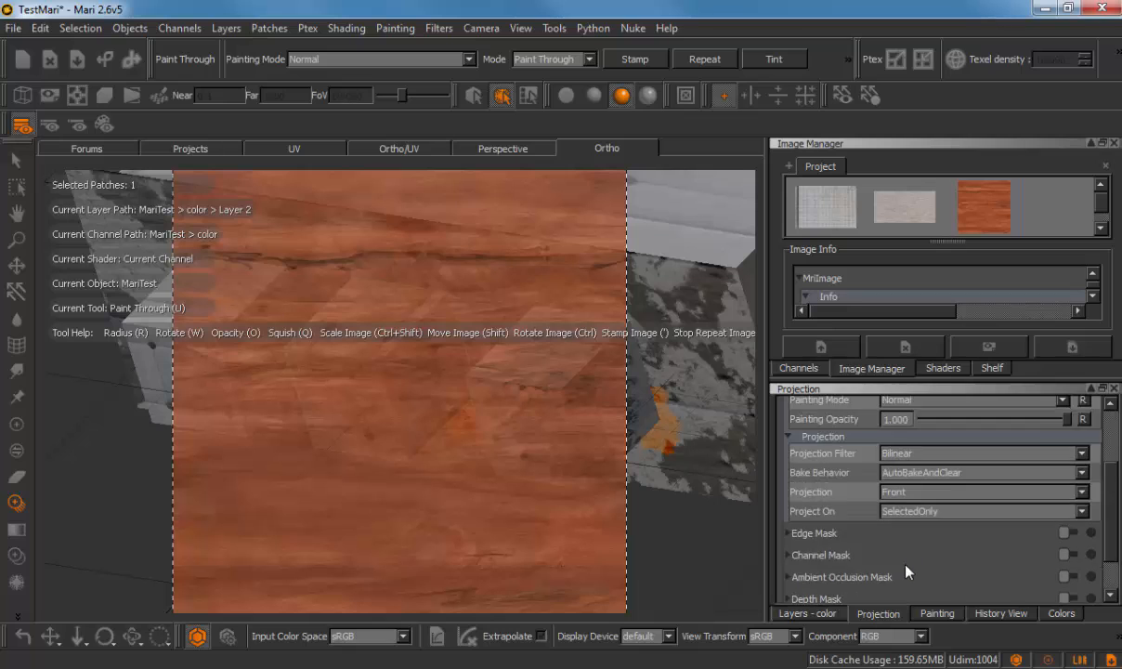
# - Clear the middle cube's patch selection and add a new paint layer above Layer 2
pyautogui.click(819, 613)
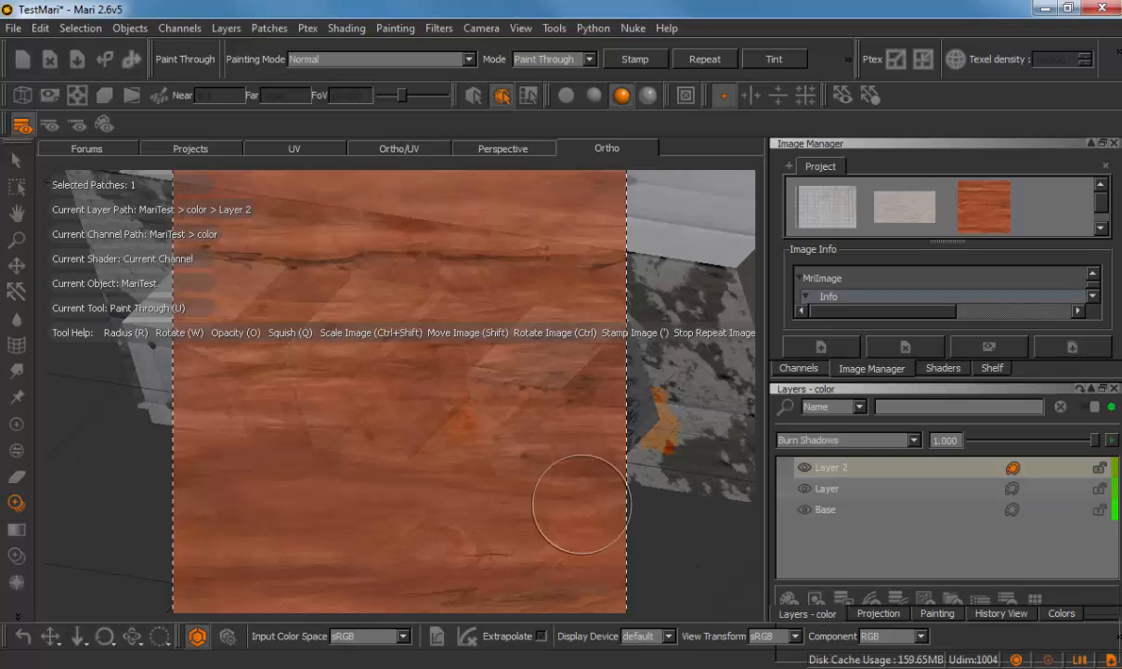
pyautogui.click(17, 160)
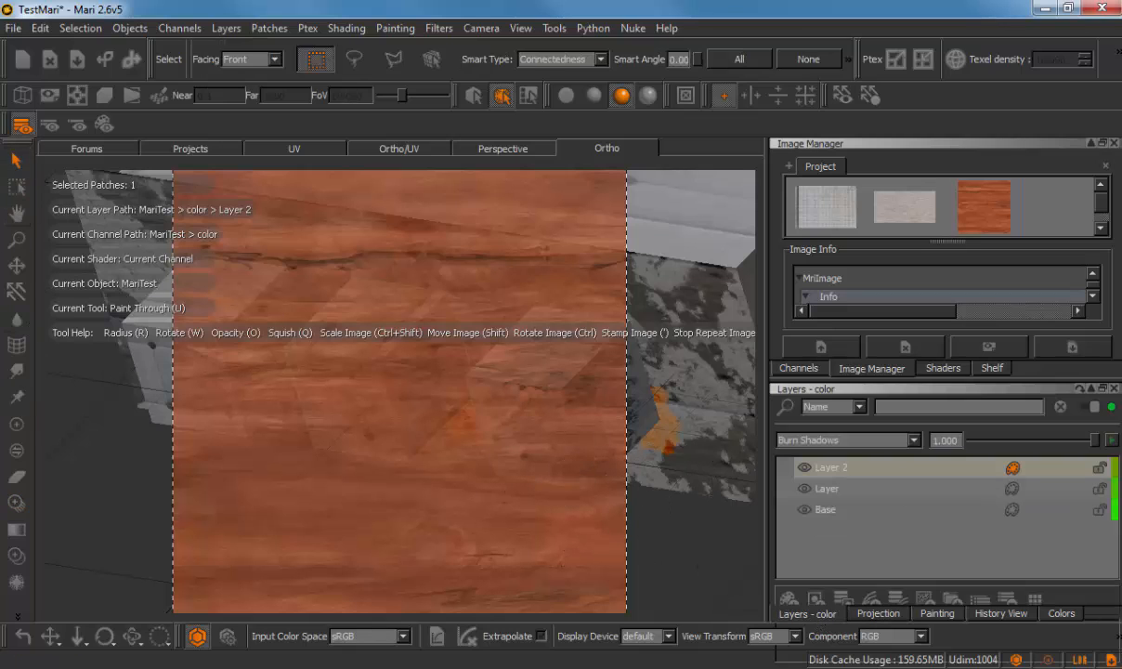
pyautogui.keyDown('alt'); pyautogui.moveTo(366, 331); pyautogui.dragTo(384, 409, button='middle'); pyautogui.keyUp('alt')
pyautogui.keyDown('alt'); pyautogui.moveTo(383, 408); pyautogui.dragTo(394, 380); pyautogui.keyUp('alt')
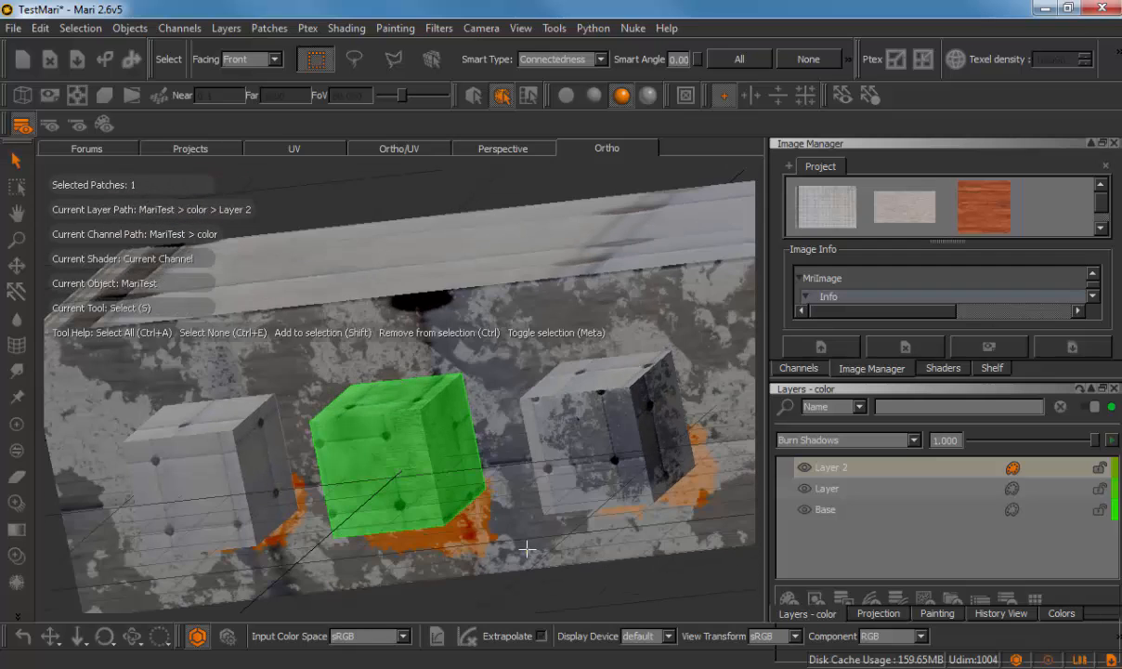
pyautogui.click(596, 583)
pyautogui.keyDown('alt'); pyautogui.moveTo(597, 583); pyautogui.dragTo(550, 521, button='right'); pyautogui.keyUp('alt')
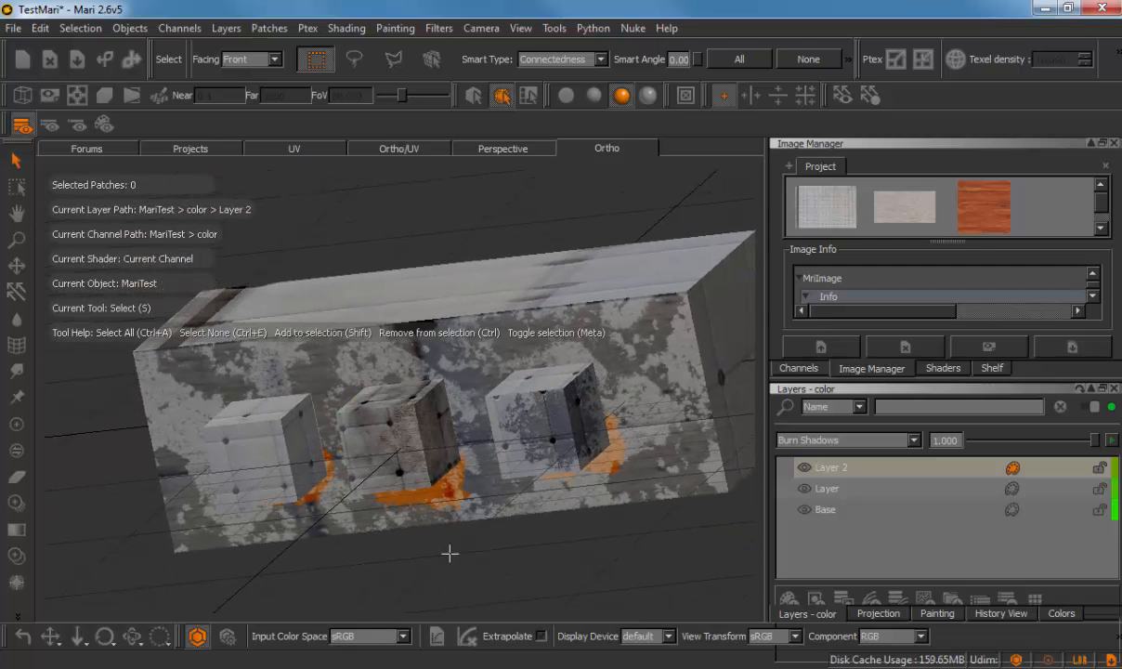
pyautogui.keyDown('alt'); pyautogui.moveTo(449, 553); pyautogui.dragTo(479, 564); pyautogui.keyUp('alt')
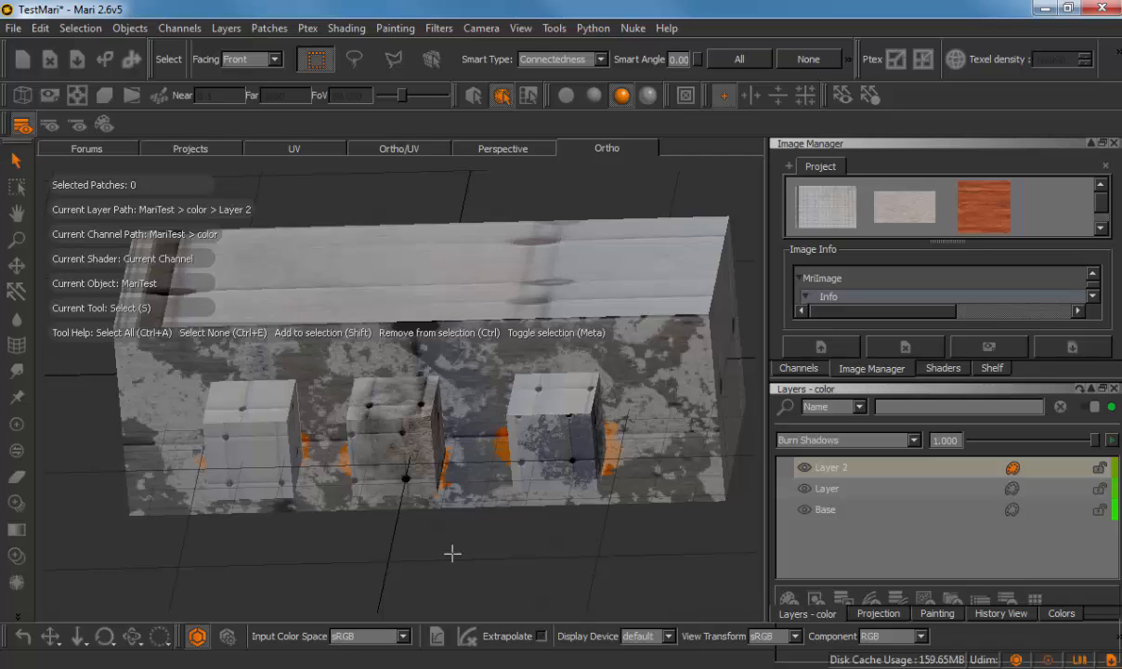
pyautogui.click(791, 596)
pyautogui.click(16, 422)
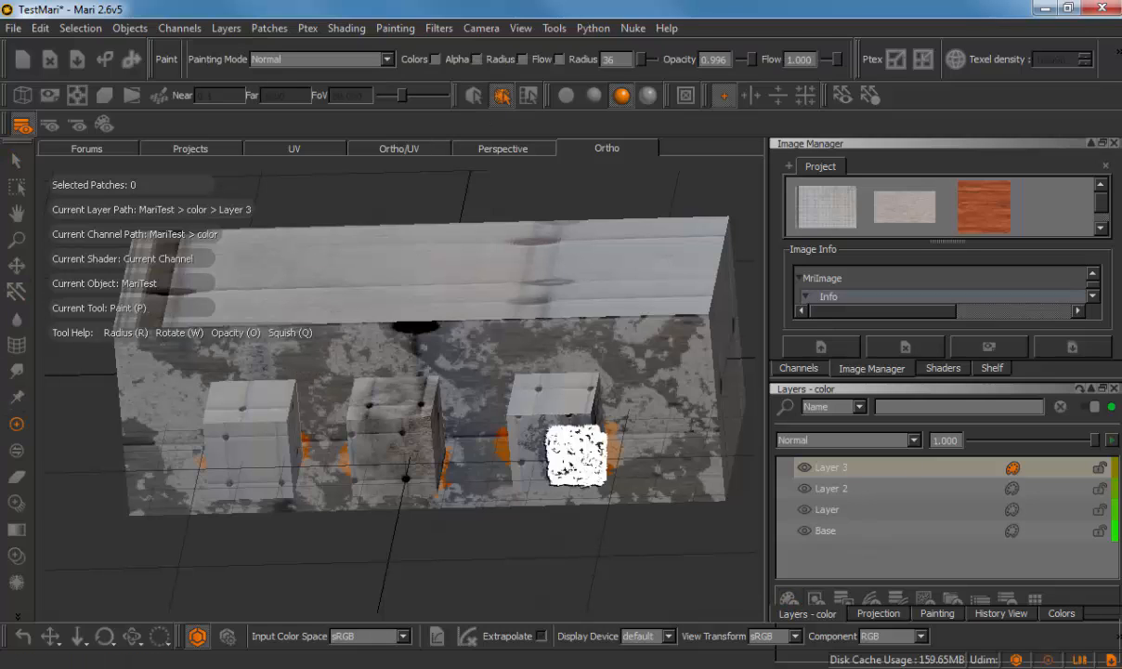
# - Select the patches of the large box and all three cubes together
pyautogui.click(15, 160)
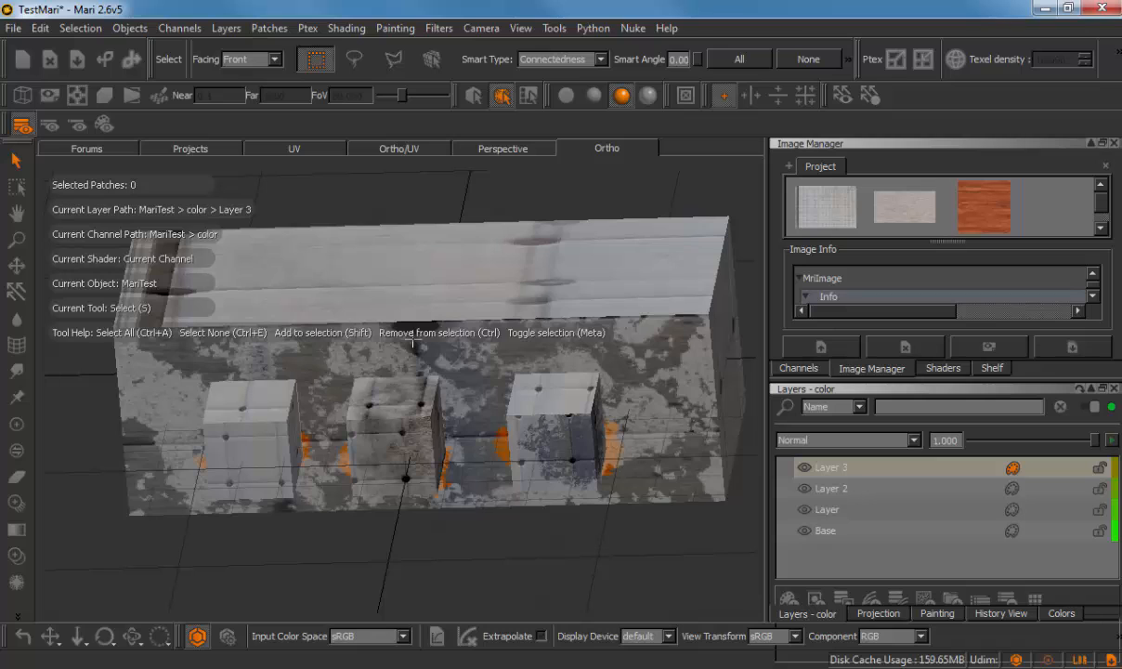
pyautogui.click(414, 343)
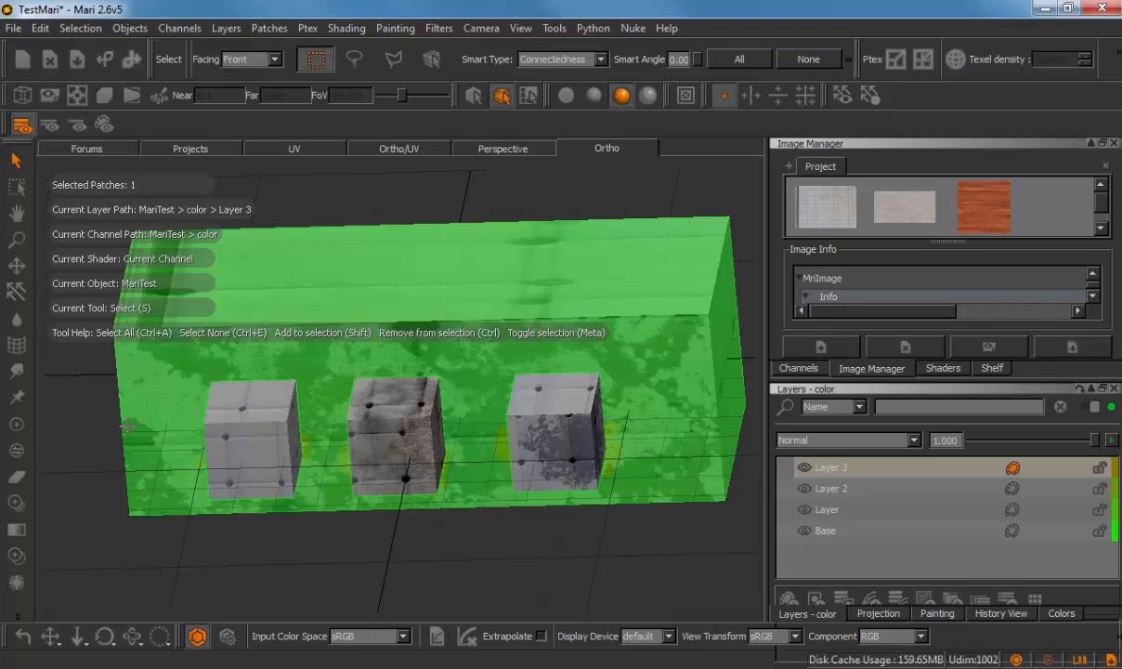
pyautogui.keyDown('shift'); pyautogui.click(230, 418); pyautogui.keyUp('shift')
pyautogui.keyDown('shift'); pyautogui.click(348, 414); pyautogui.keyUp('shift')
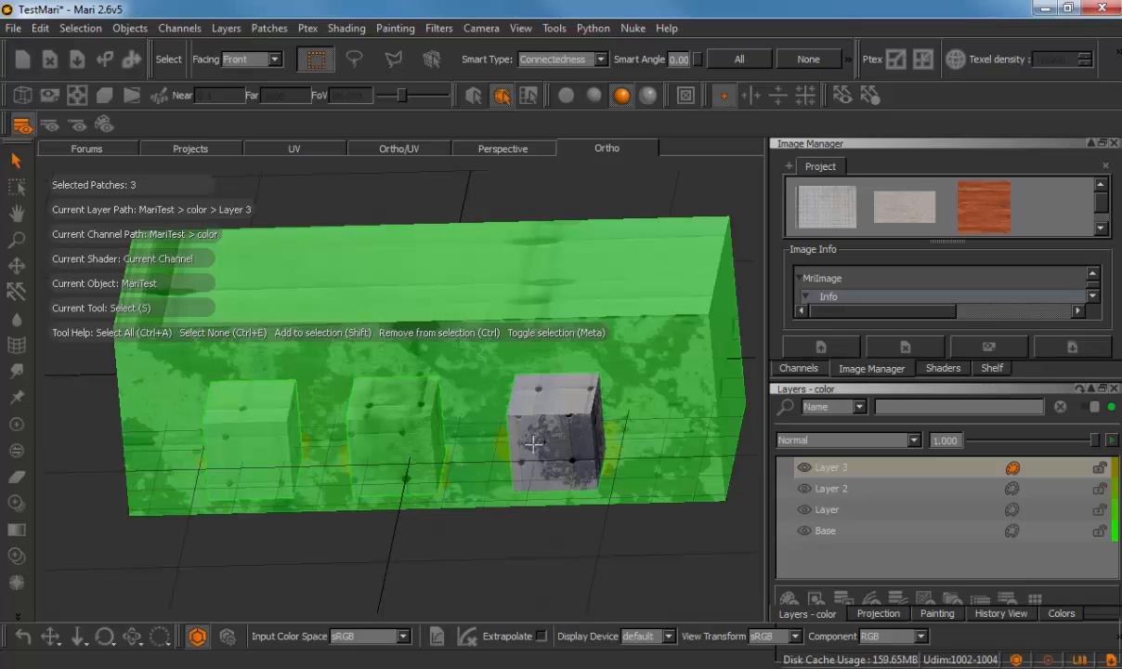
pyautogui.keyDown('shift'); pyautogui.click(534, 444); pyautogui.keyUp('shift')
# - Paint a large brown S and two straight strokes across the box and cubes using the Hard100 basic brush
pyautogui.click(16, 424)
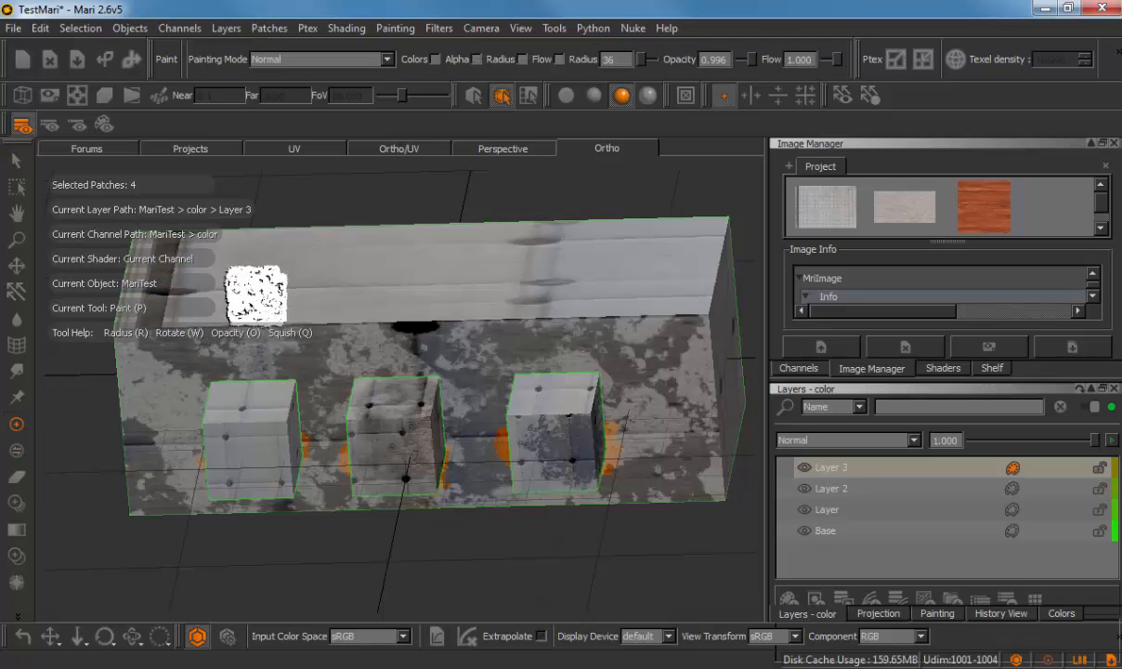
pyautogui.click(992, 369)
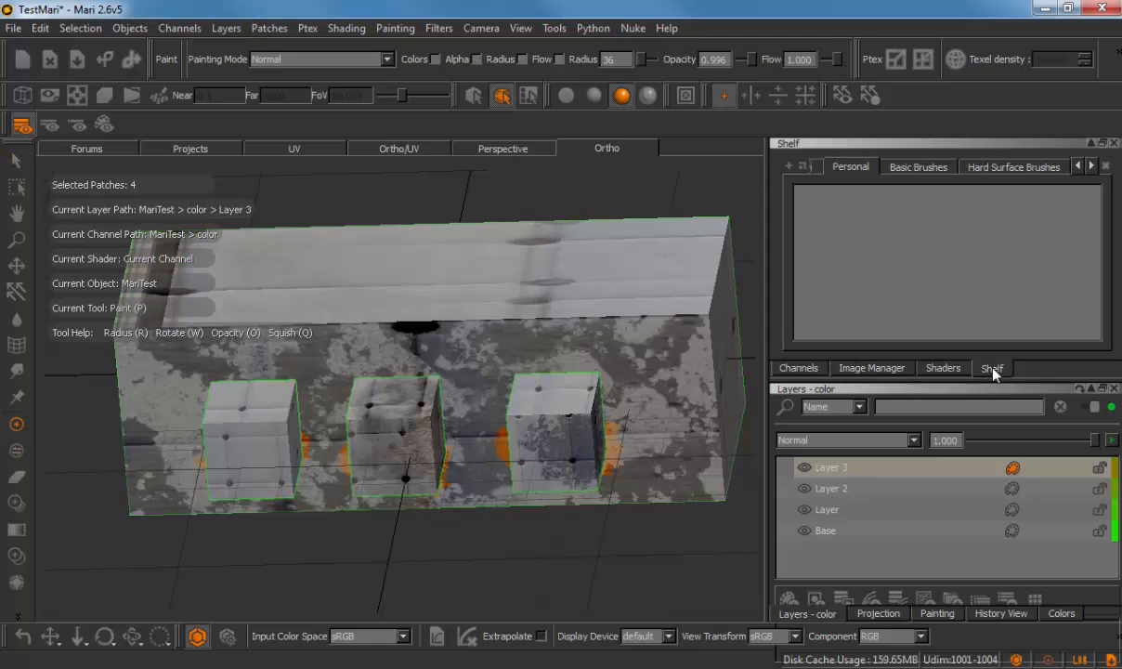
pyautogui.click(906, 167)
pyautogui.click(879, 215)
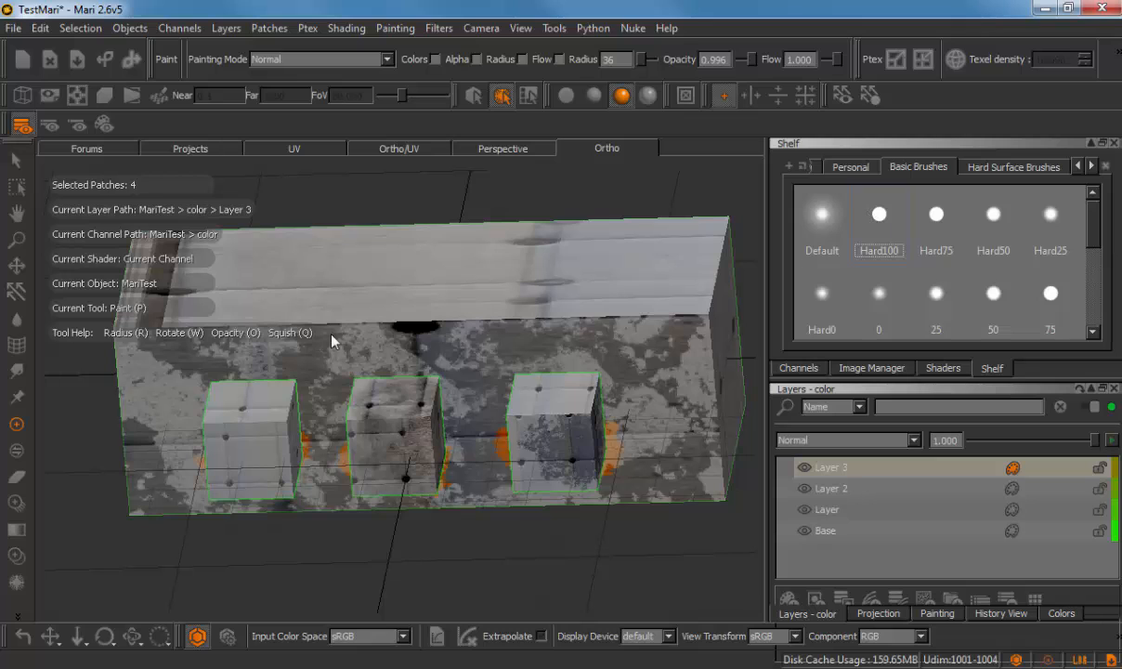
pyautogui.moveTo(299, 282)
pyautogui.mouseDown()
pyautogui.moveTo(230, 277)
pyautogui.moveTo(302, 435)
pyautogui.moveTo(208, 472)
pyautogui.mouseUp()
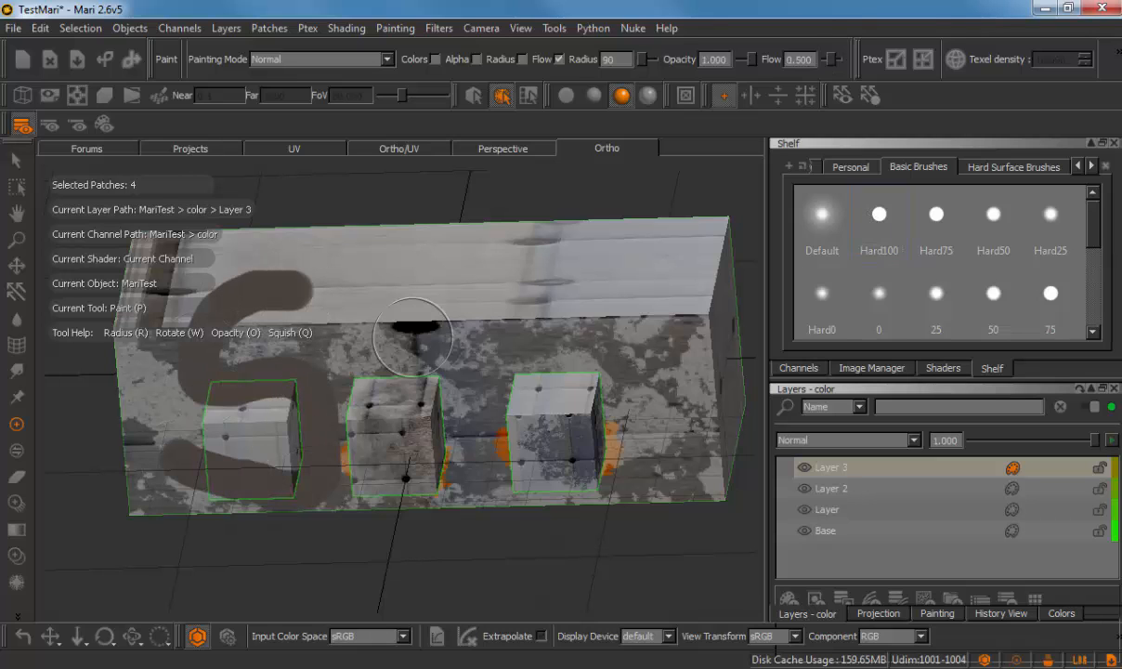
pyautogui.moveTo(415, 277)
pyautogui.mouseDown()
pyautogui.moveTo(420, 401)
pyautogui.moveTo(453, 277)
pyautogui.moveTo(483, 374)
pyautogui.moveTo(476, 360)
pyautogui.mouseUp()
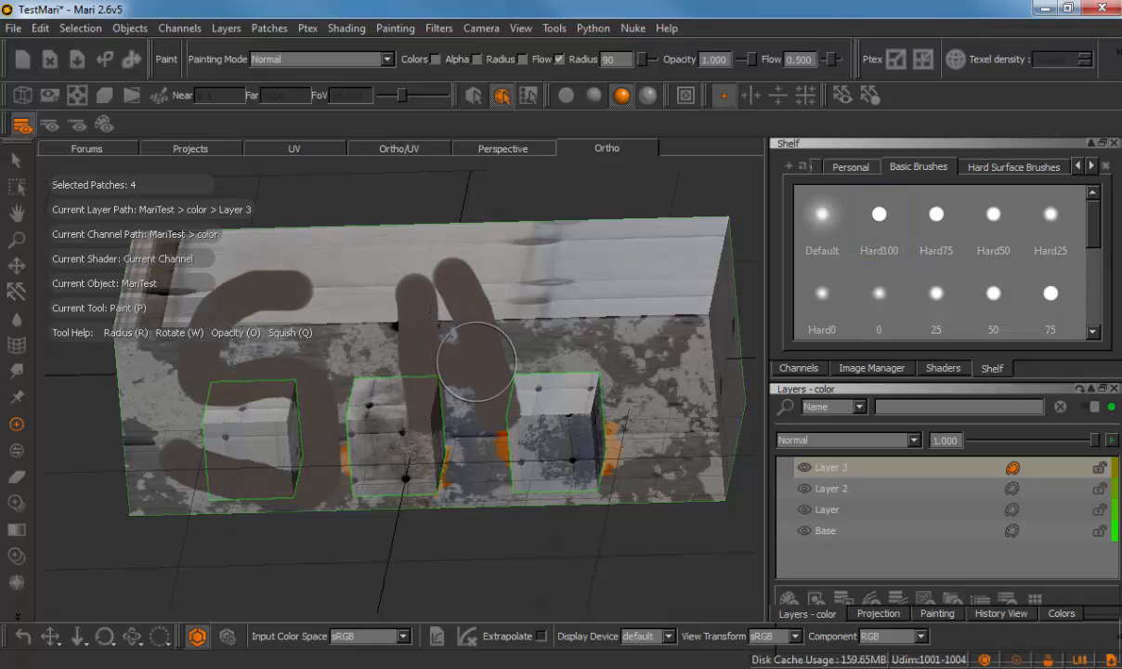
# - Deselect all patches and compare the model with Layer 3 hidden and shown
pyautogui.click(15, 160)
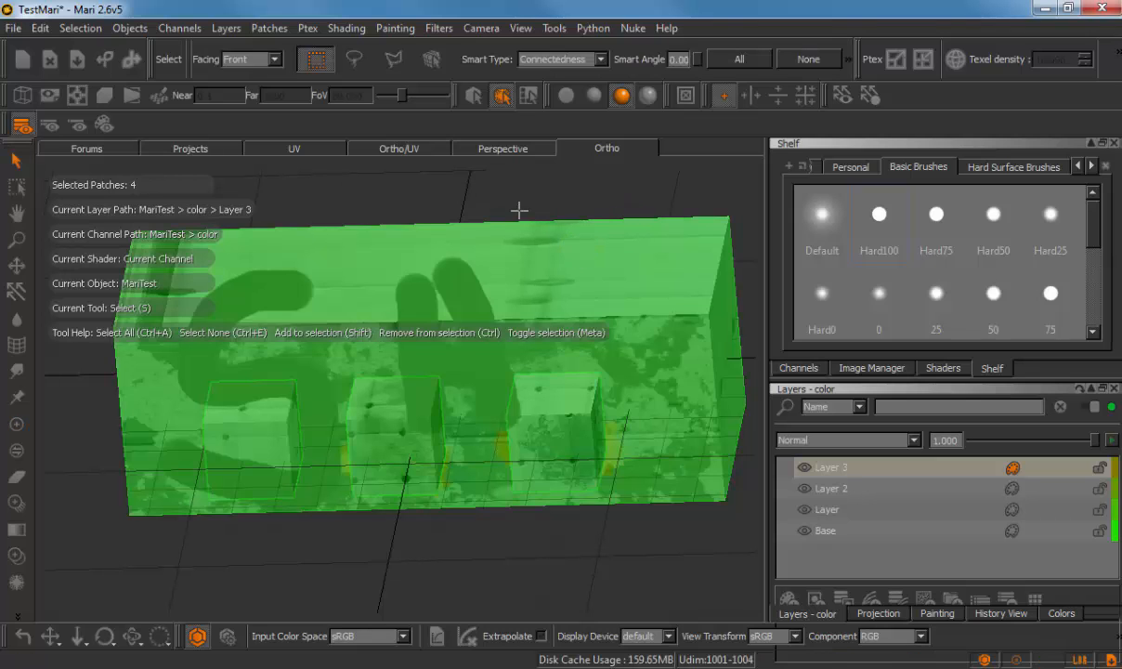
pyautogui.keyDown('alt'); pyautogui.moveTo(656, 209); pyautogui.dragTo(657, 213); pyautogui.keyUp('alt')
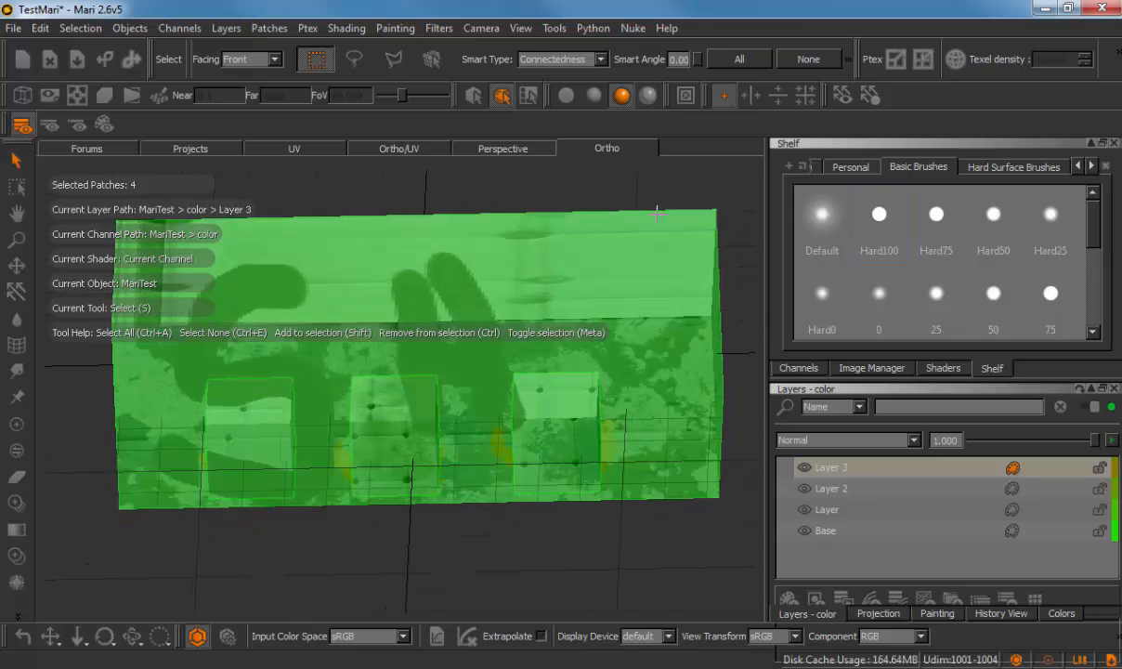
pyautogui.hotkey('ctrl', 'e')
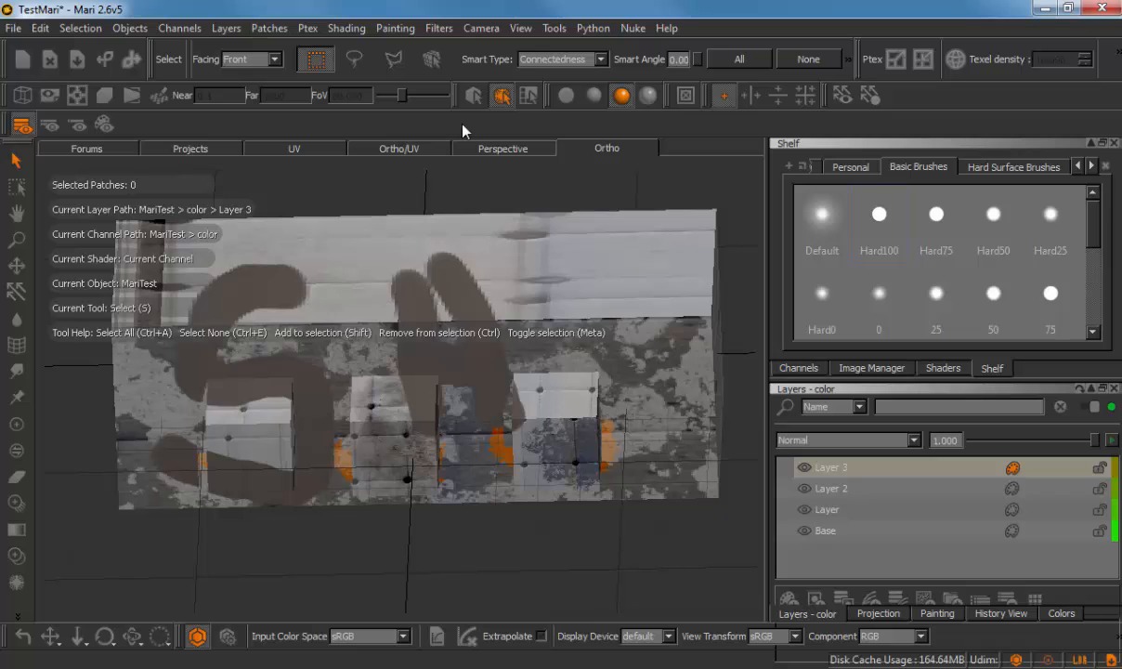
pyautogui.click(806, 468)
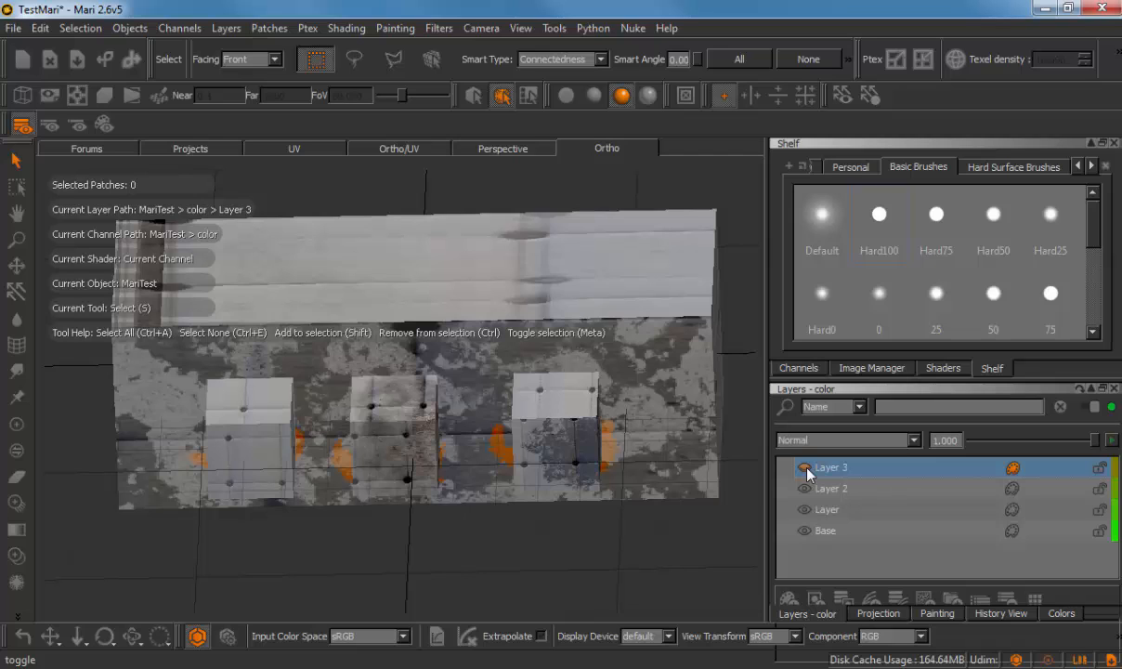
pyautogui.click(806, 469)
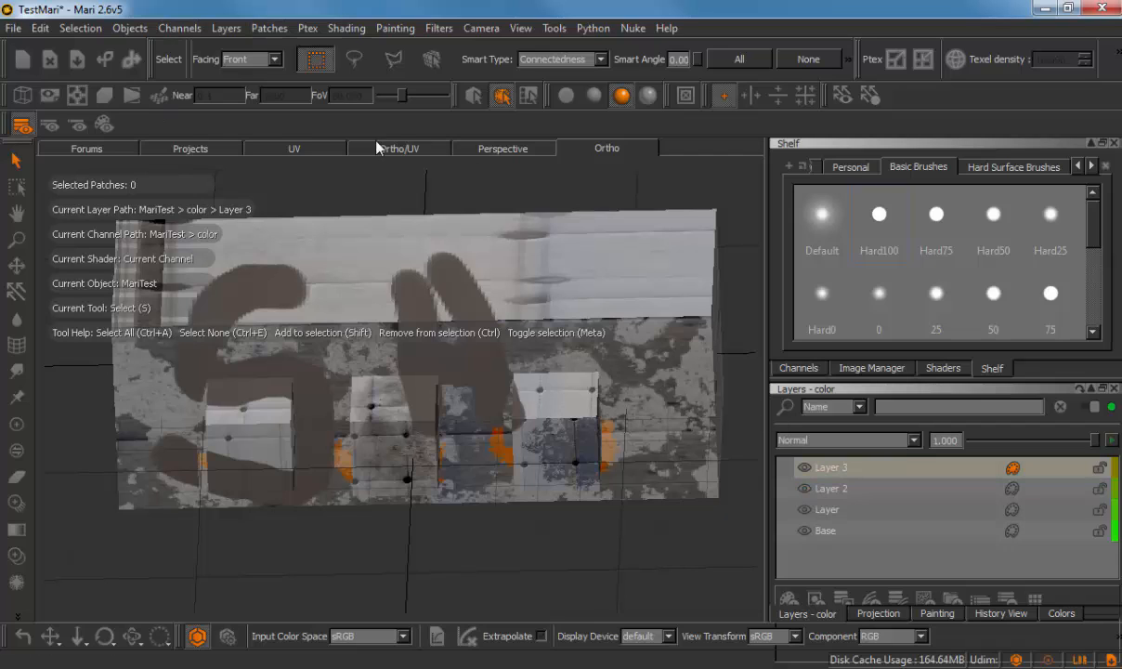
# - Start exporting all channels and create a new folder named MariExport in the W2016 class folder on the P: drive as the destination
pyautogui.click(801, 368)
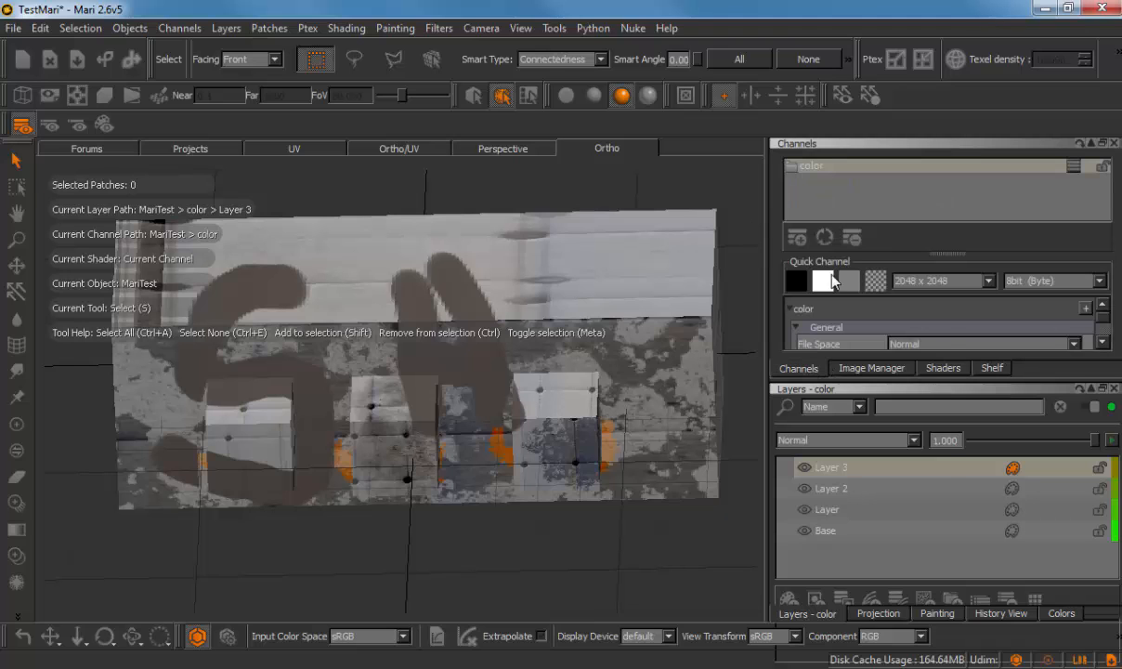
pyautogui.rightClick(812, 169)
pyautogui.moveTo(850, 377)
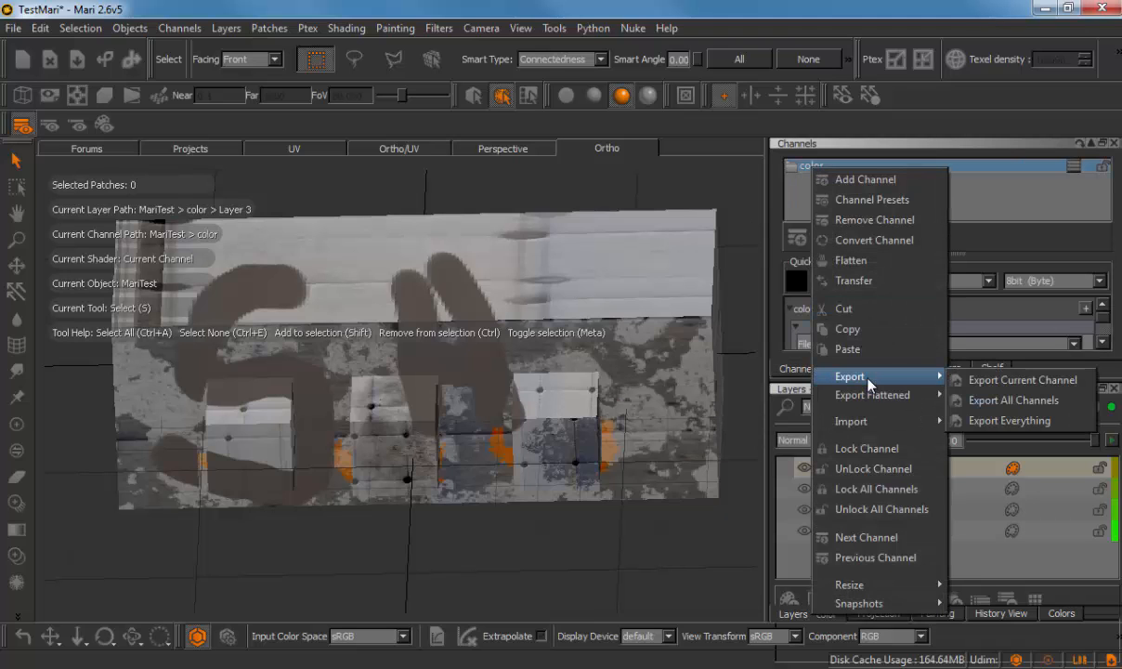
pyautogui.click(1004, 401)
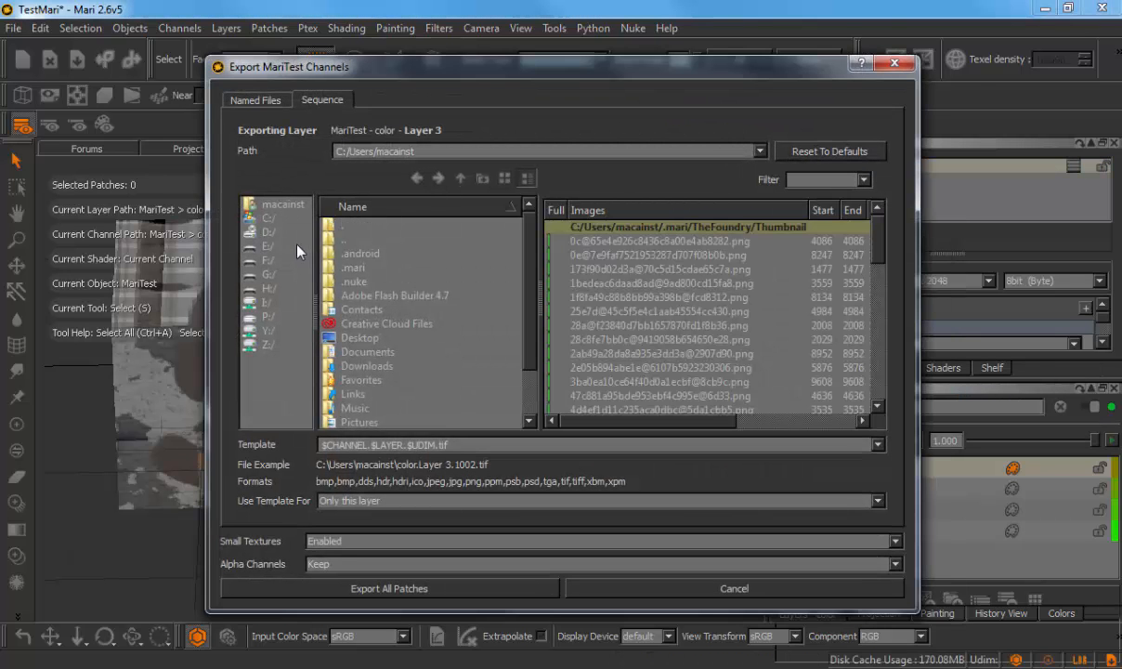
pyautogui.click(267, 316)
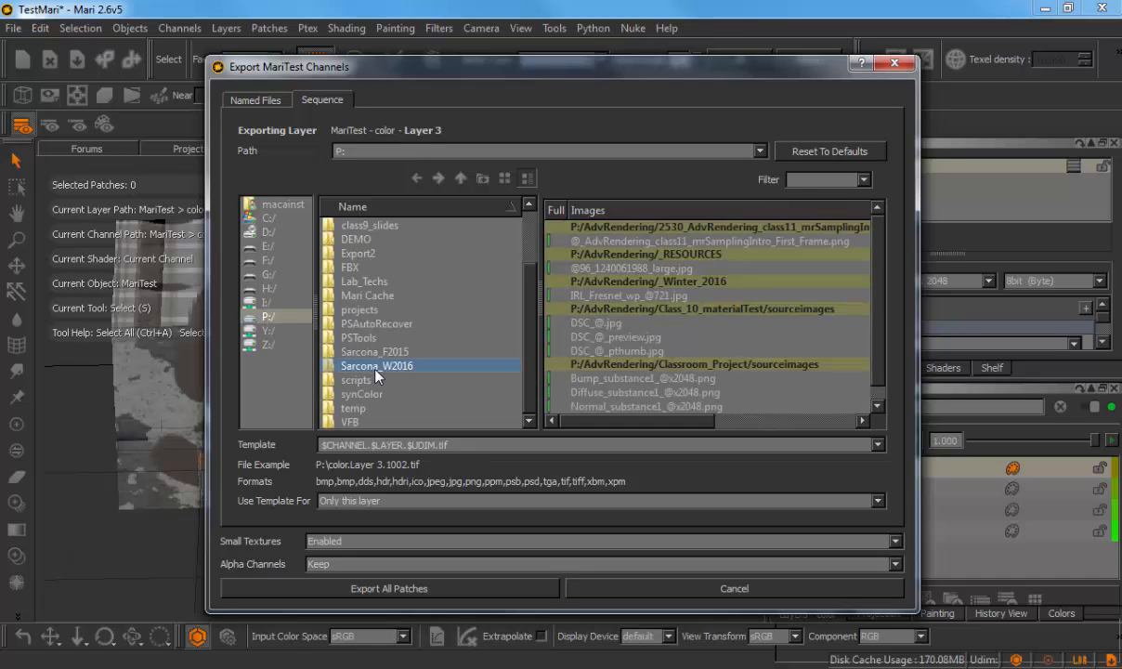
pyautogui.doubleClick(376, 368)
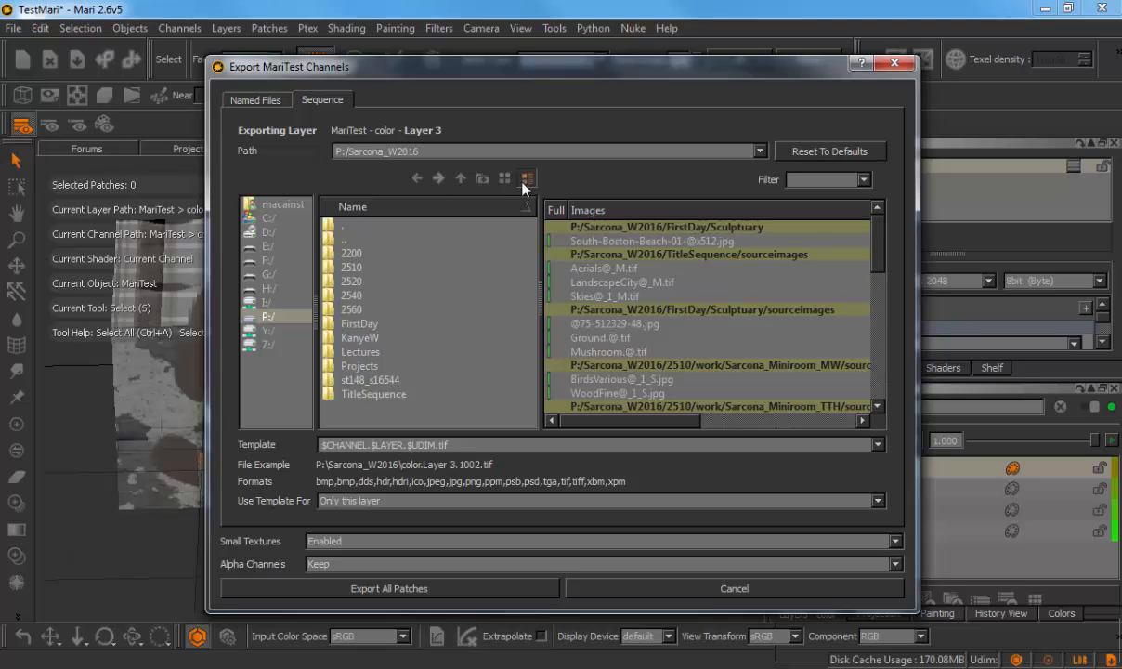
pyautogui.click(482, 179)
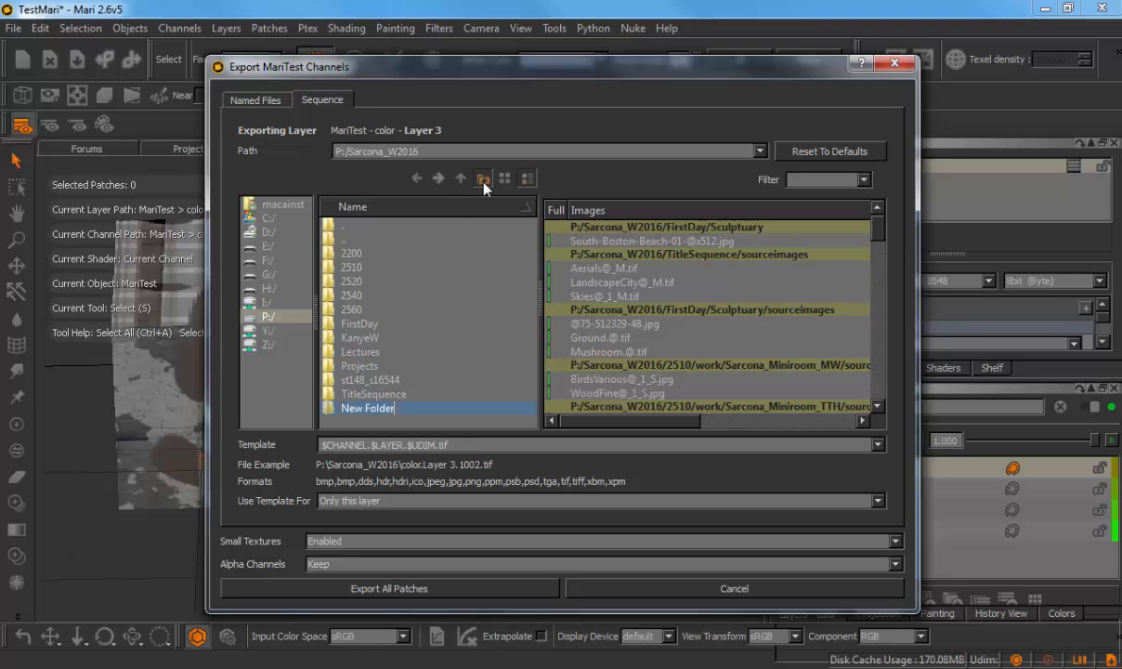
pyautogui.write('MariExport')
pyautogui.press('Return')
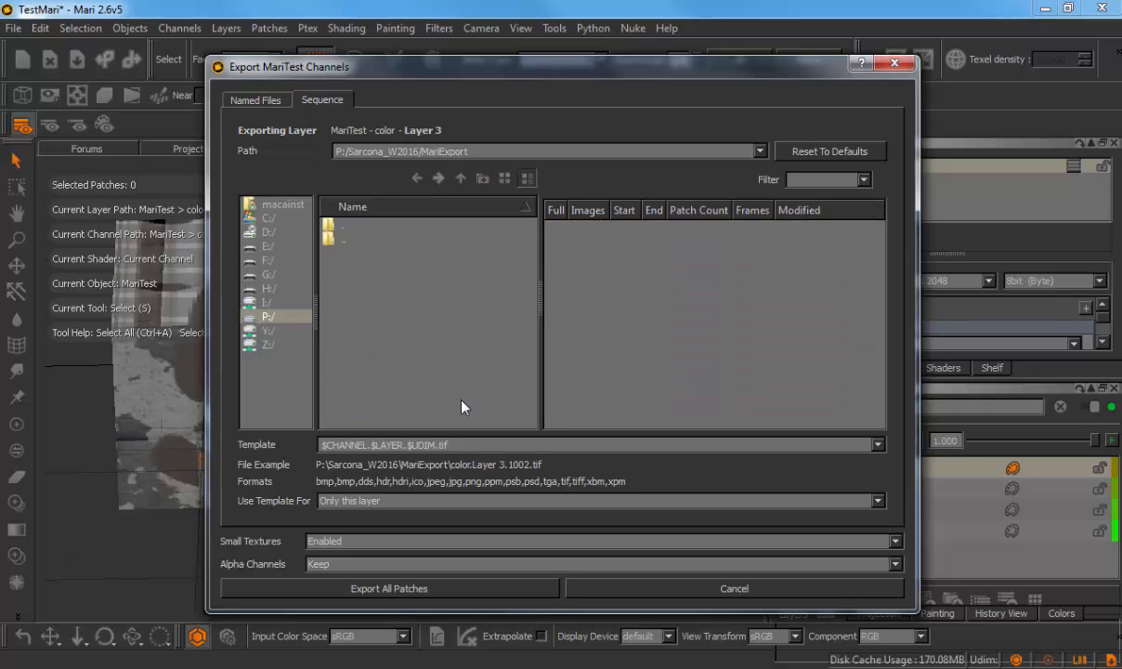
# - Export all patches of Layer 3, Layer 2, Layer and Base as separate TIFFs using the template $CHANNEL.$LAYER.$UDIM.tif
pyautogui.moveTo(464, 444); pyautogui.dragTo(270, 450)
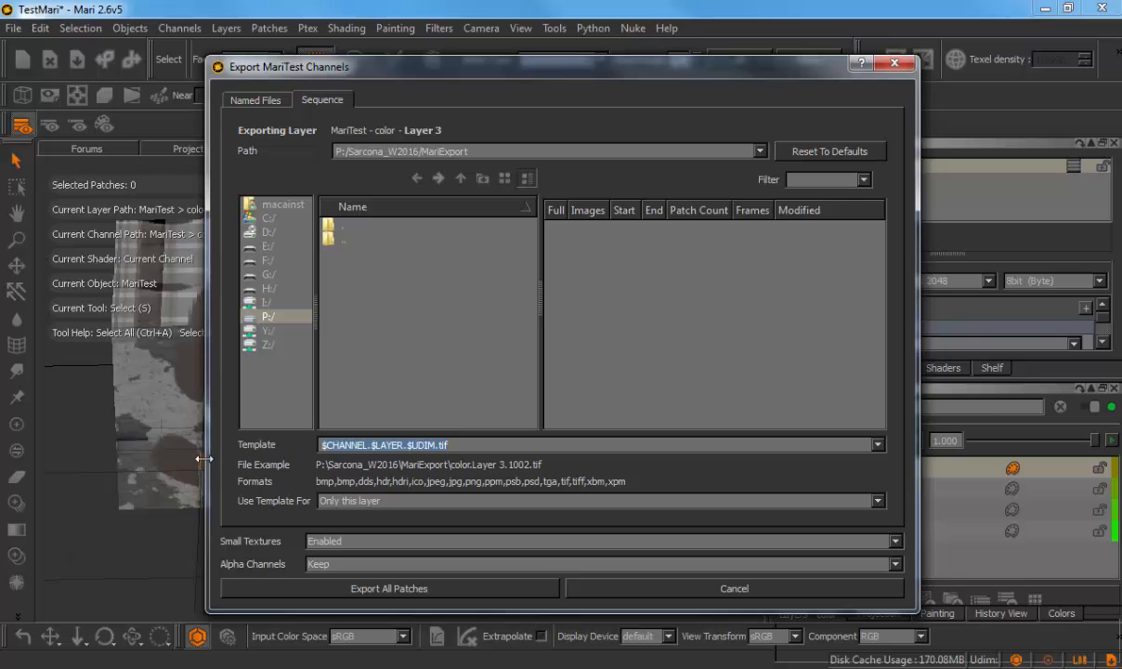
pyautogui.click(350, 589)
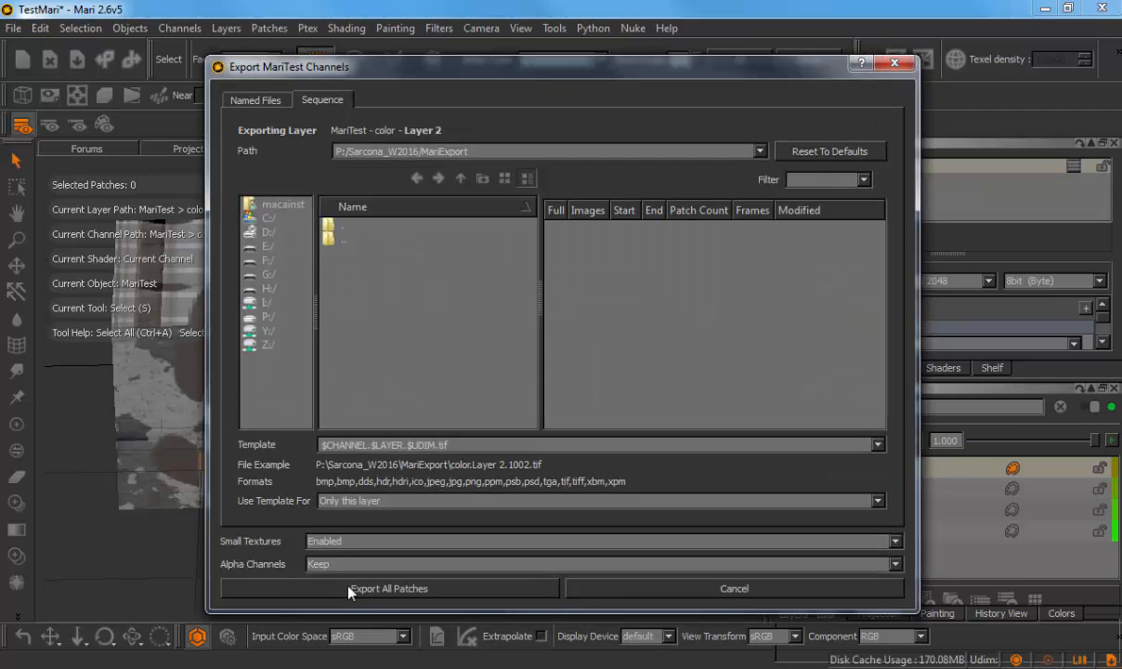
pyautogui.click(349, 589)
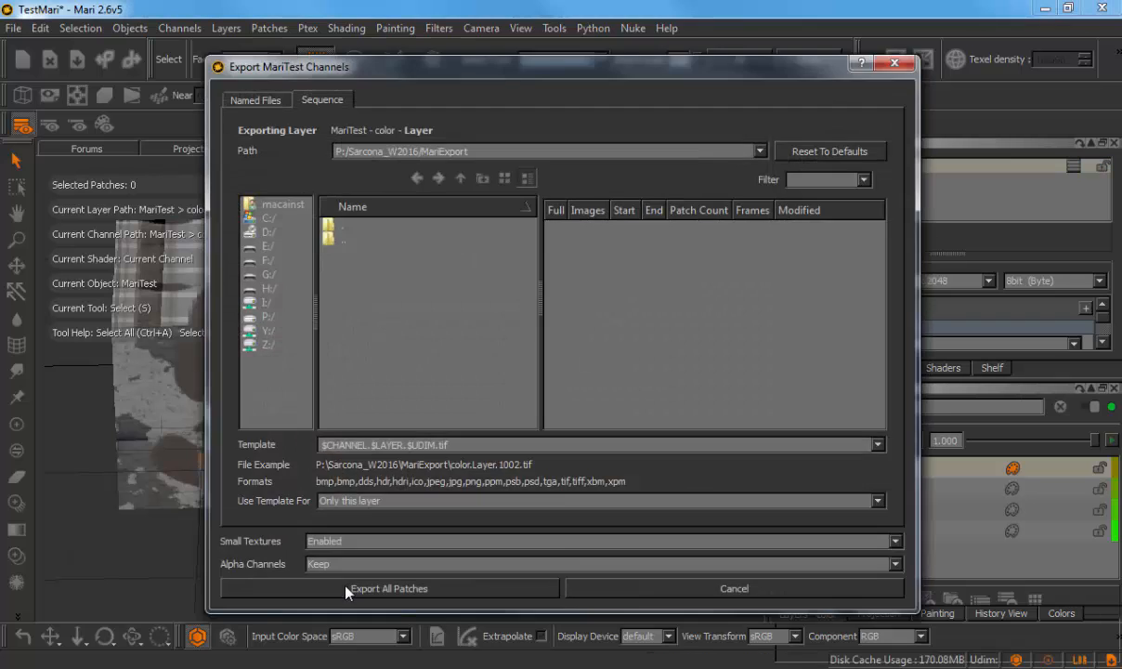
pyautogui.click(347, 588)
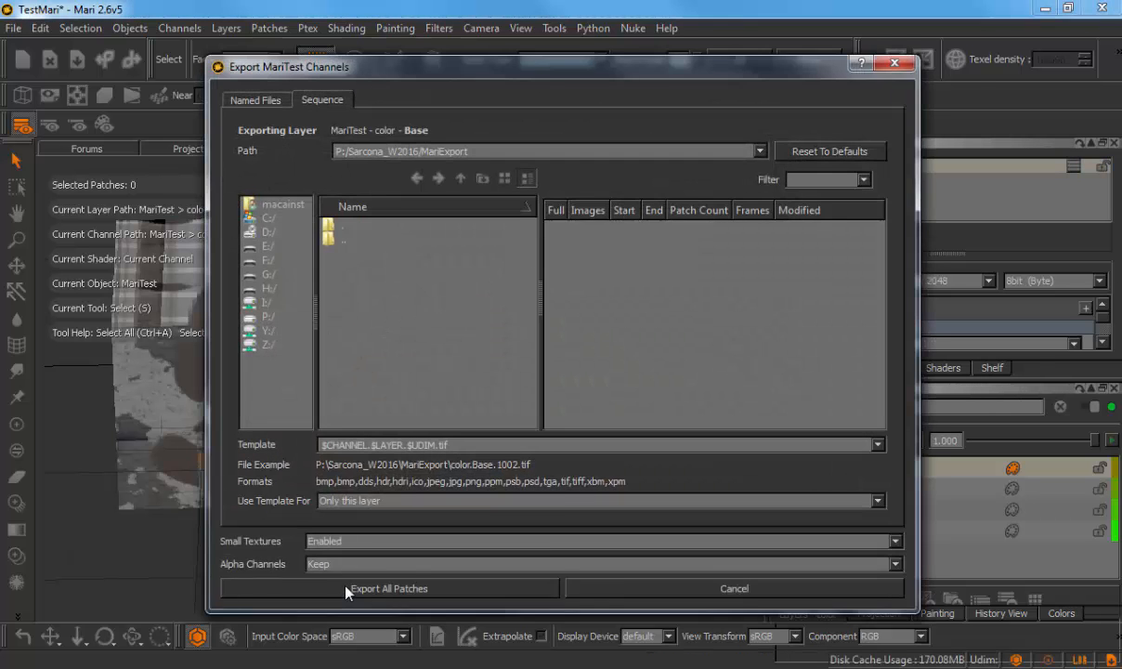
pyautogui.click(346, 588)
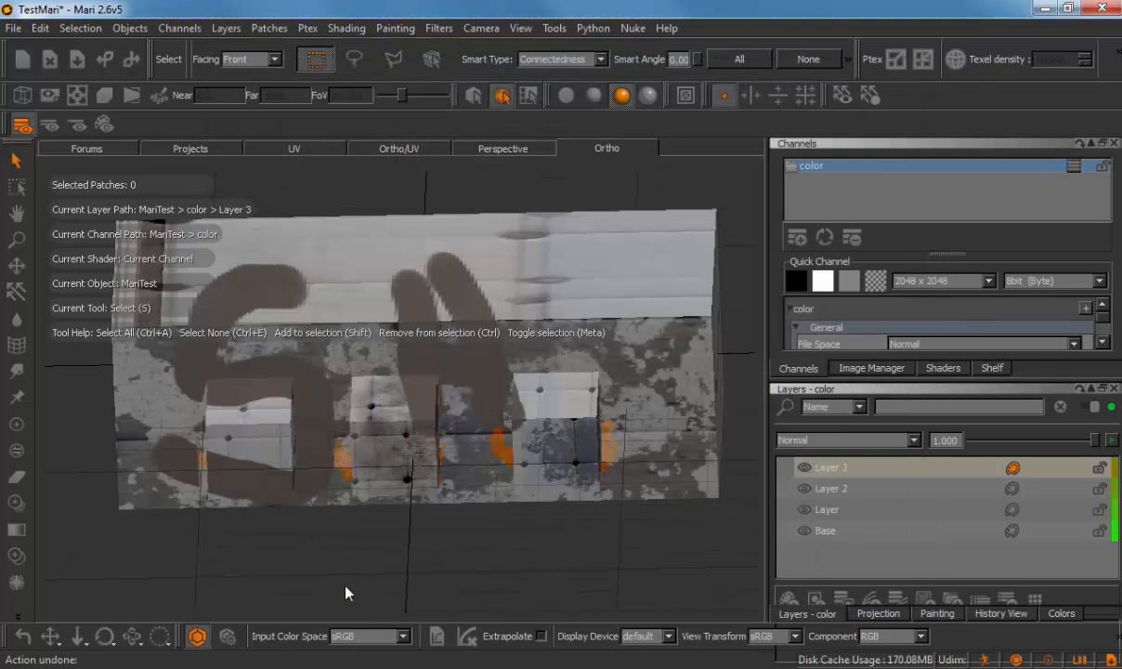
# - Switch to Windows Explorer and open the MariExport folder in the W2016 class folder on the P: drive
pyautogui.hotkey('alt', 'Tab')
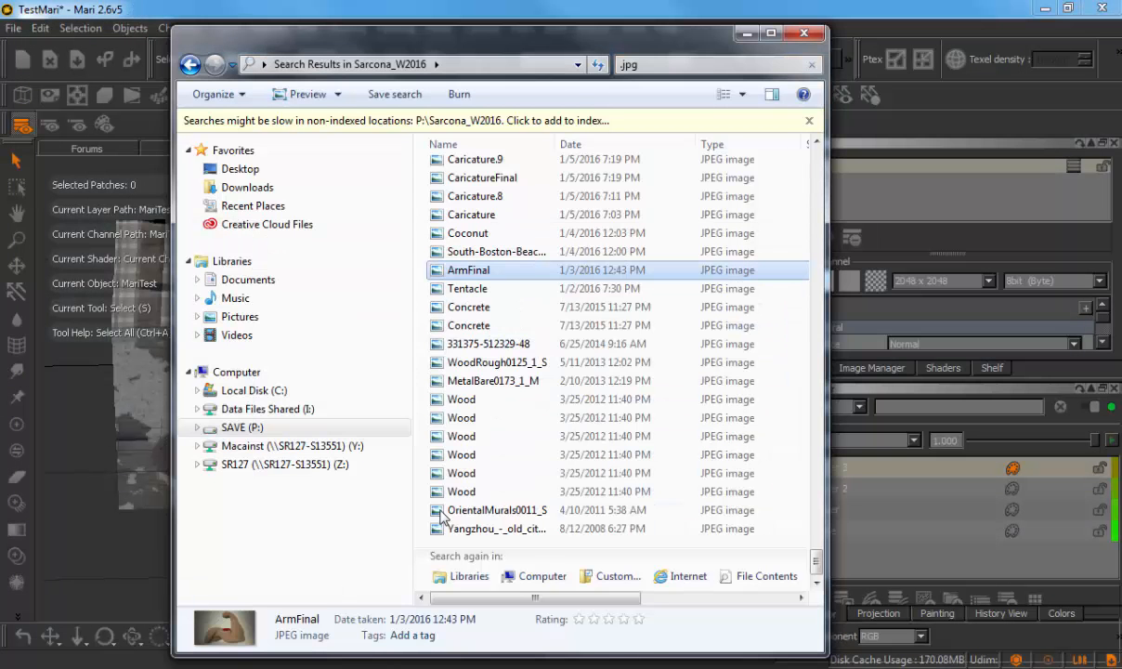
pyautogui.click(237, 427)
pyautogui.doubleClick(502, 426)
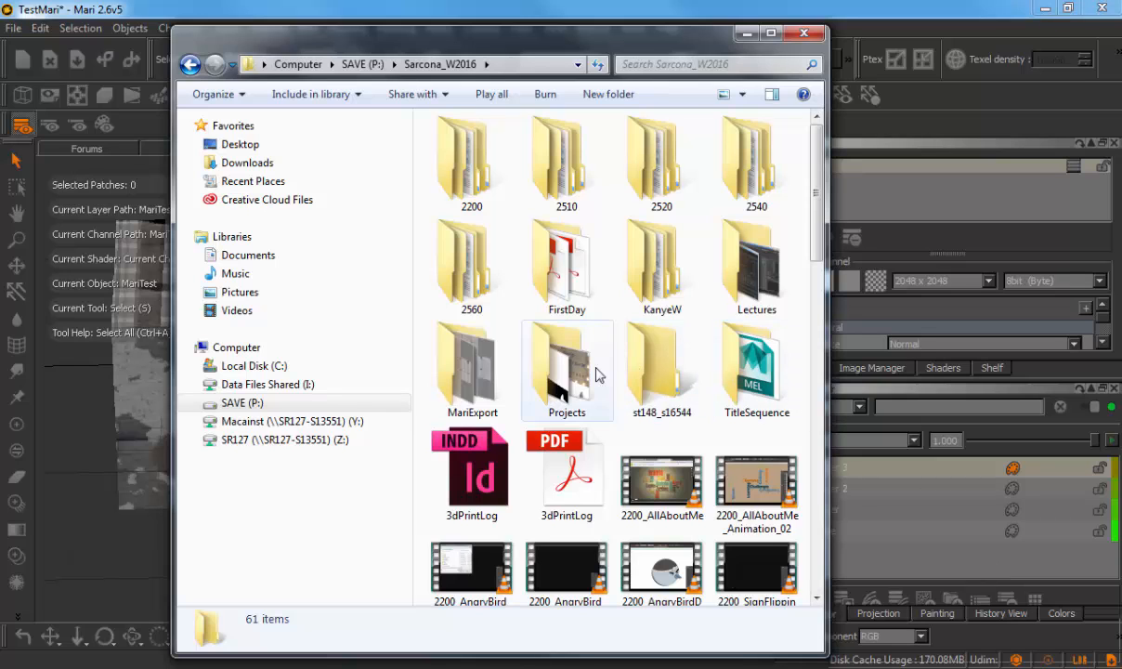
pyautogui.doubleClick(464, 344)
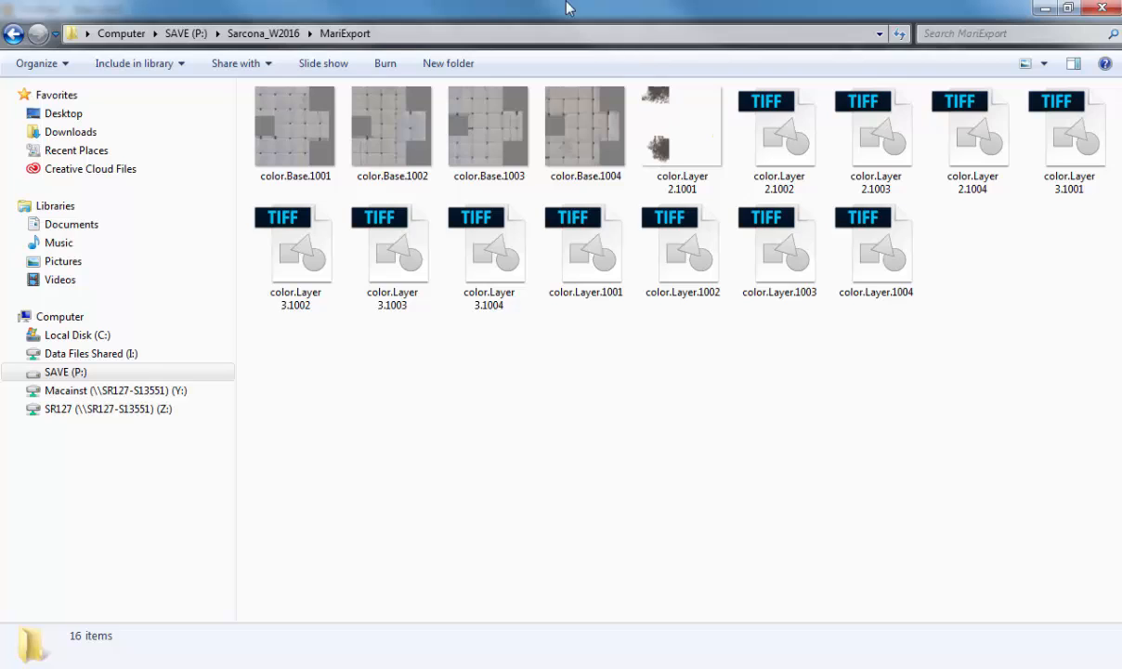
# - Examine the exported tile images group by group: Base, Layer 2, Layer 3 and Layer, each for tiles 1001 to 1004
pyautogui.click(320, 126)
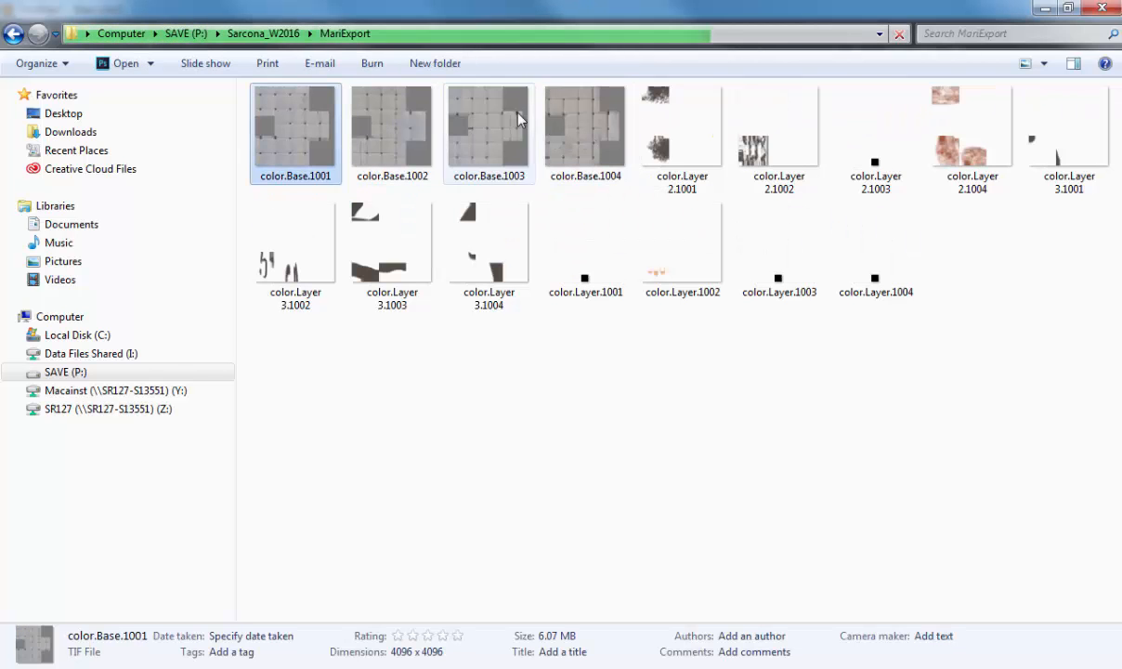
pyautogui.keyDown('shift'); pyautogui.click(365, 121); pyautogui.keyUp('shift')
pyautogui.keyDown('shift'); pyautogui.click(569, 127); pyautogui.keyUp('shift')
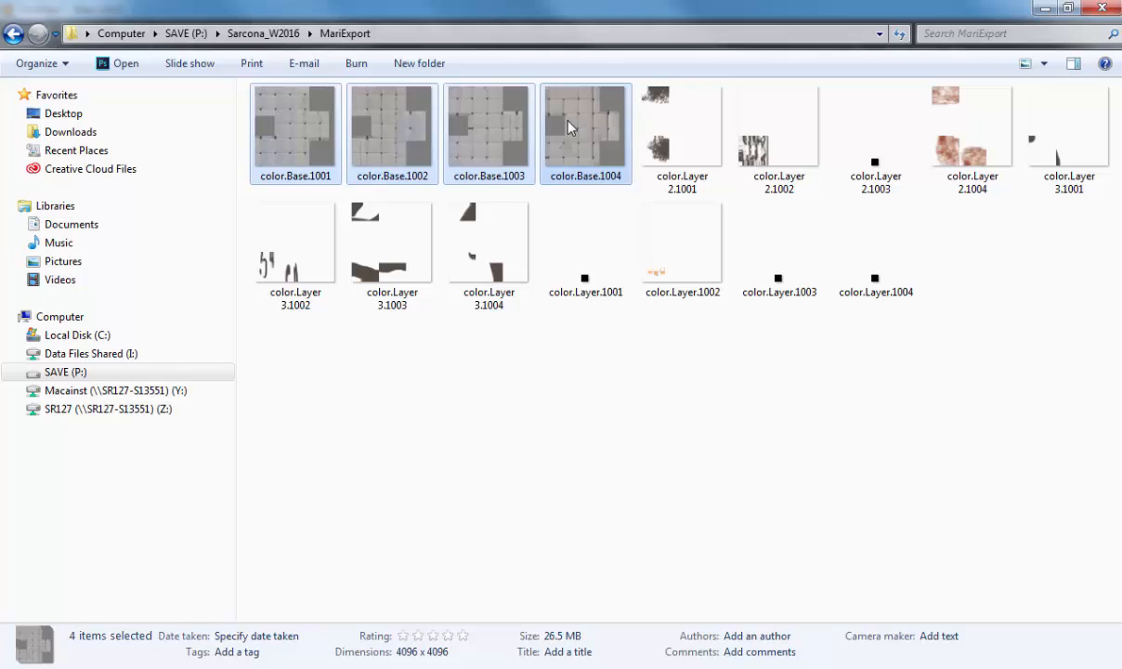
pyautogui.click(711, 119)
pyautogui.keyDown('shift'); pyautogui.click(776, 125); pyautogui.keyUp('shift')
pyautogui.keyDown('shift'); pyautogui.click(958, 135); pyautogui.keyUp('shift')
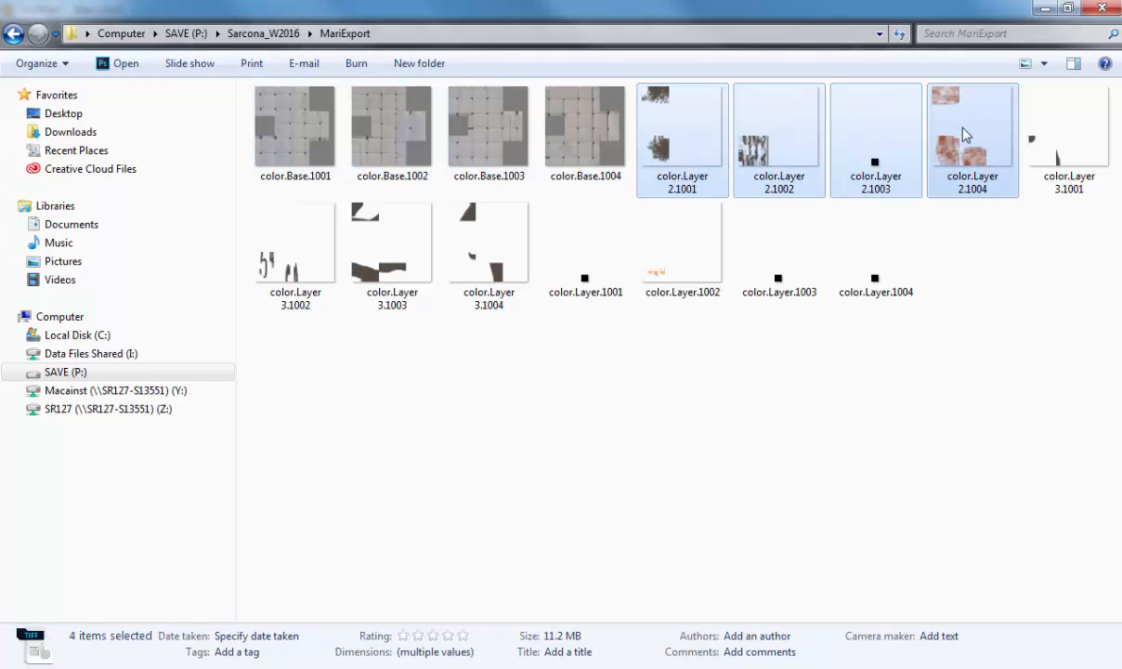
pyautogui.click(1040, 141)
pyautogui.keyDown('shift'); pyautogui.click(265, 246); pyautogui.keyUp('shift')
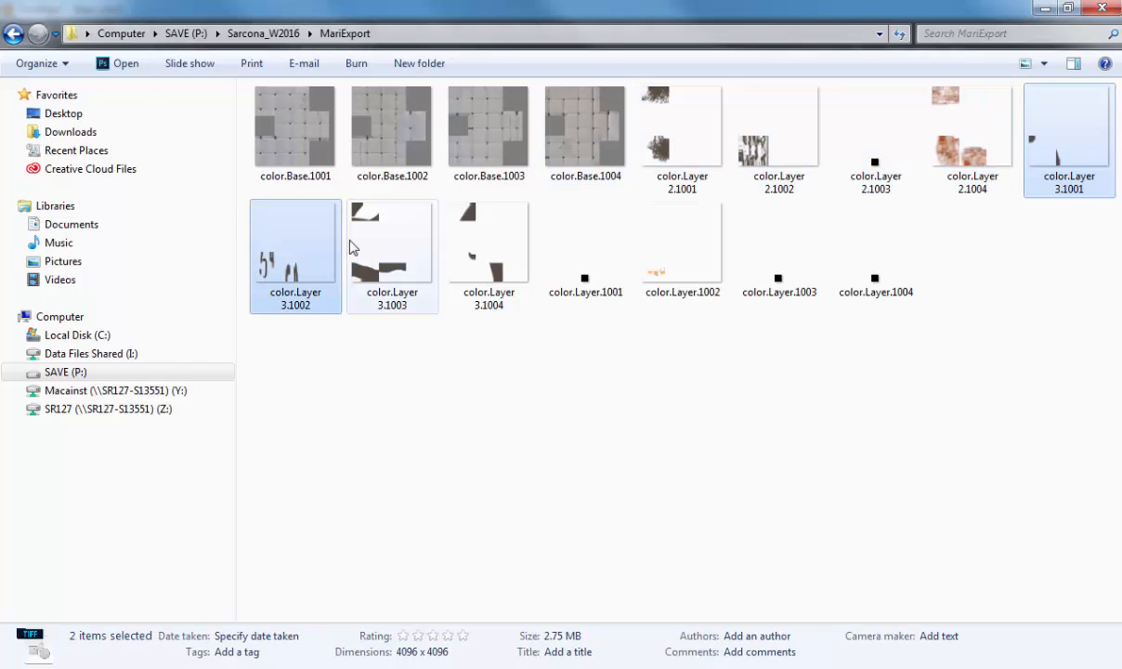
pyautogui.keyDown('shift'); pyautogui.click(390, 243); pyautogui.keyUp('shift')
pyautogui.keyDown('shift'); pyautogui.click(479, 246); pyautogui.keyUp('shift')
pyautogui.moveTo(570, 353); pyautogui.dragTo(934, 265)
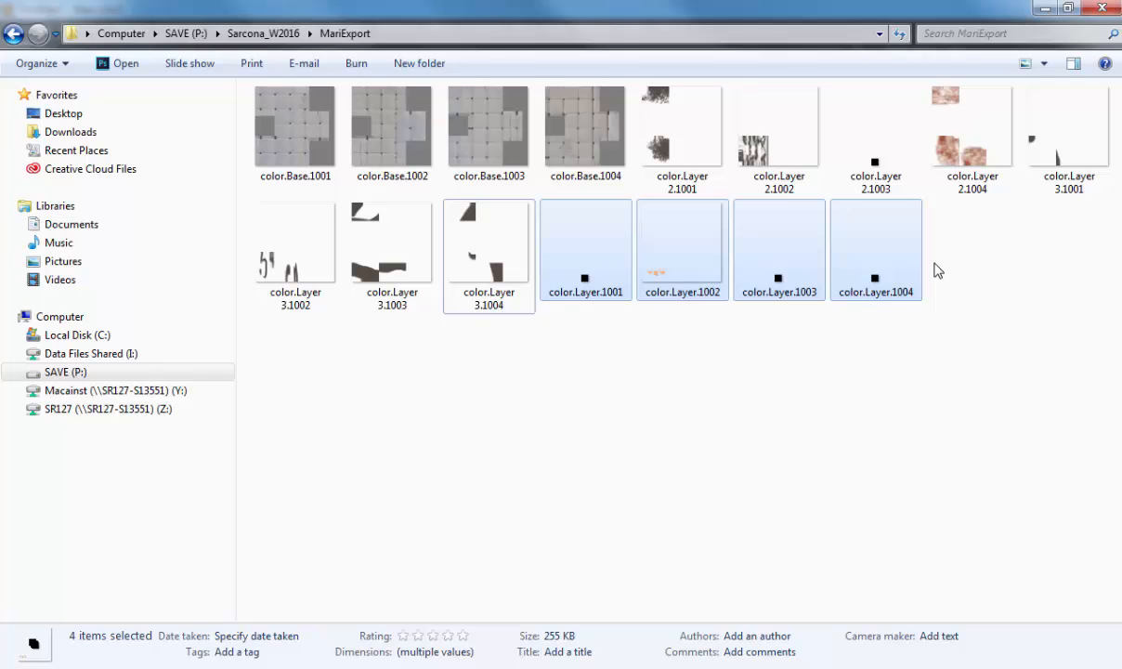
# - Delete all the exported layer images from the MariExport folder
pyautogui.moveTo(1047, 300); pyautogui.dragTo(201, 90)
pyautogui.press('Delete')
pyautogui.press('Return')
# - Switch back to Mari and export all patches of all channels flattened into the MariExport folder as TIFF files
pyautogui.hotkey('alt', 'Tab')
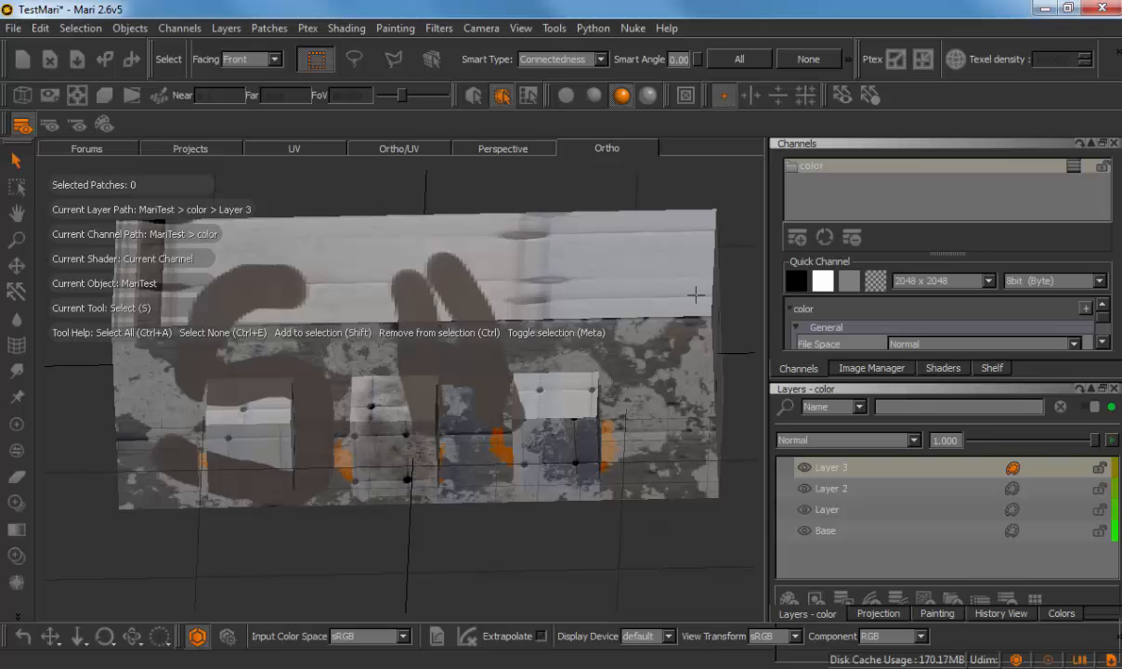
pyautogui.rightClick(815, 170)
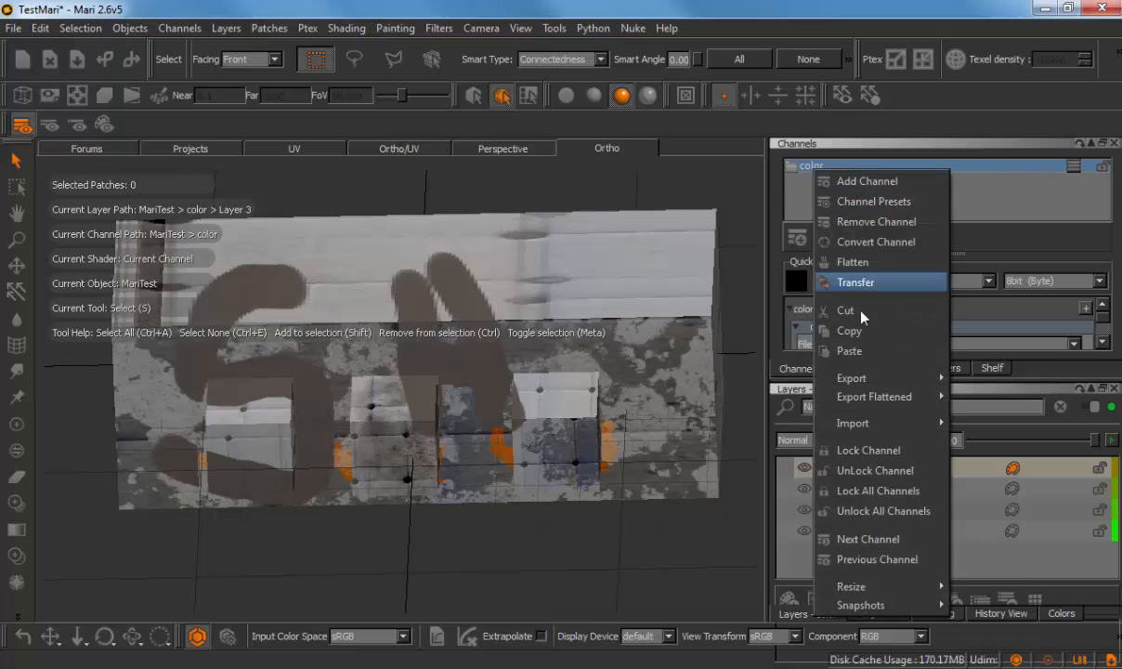
pyautogui.moveTo(866, 388)
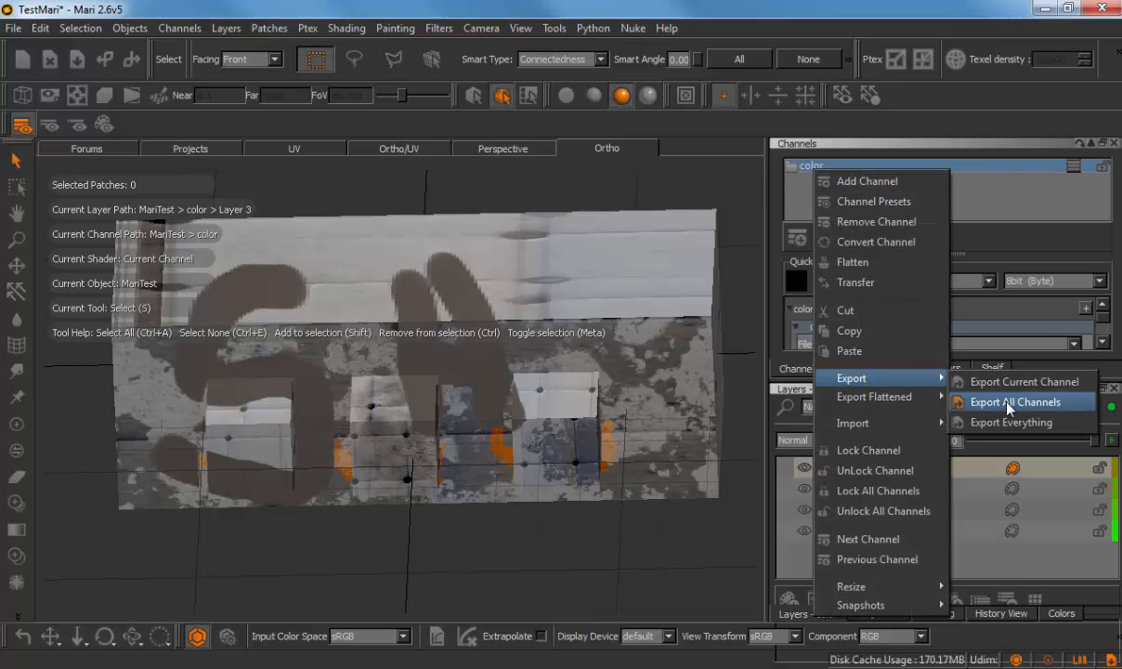
pyautogui.moveTo(896, 397)
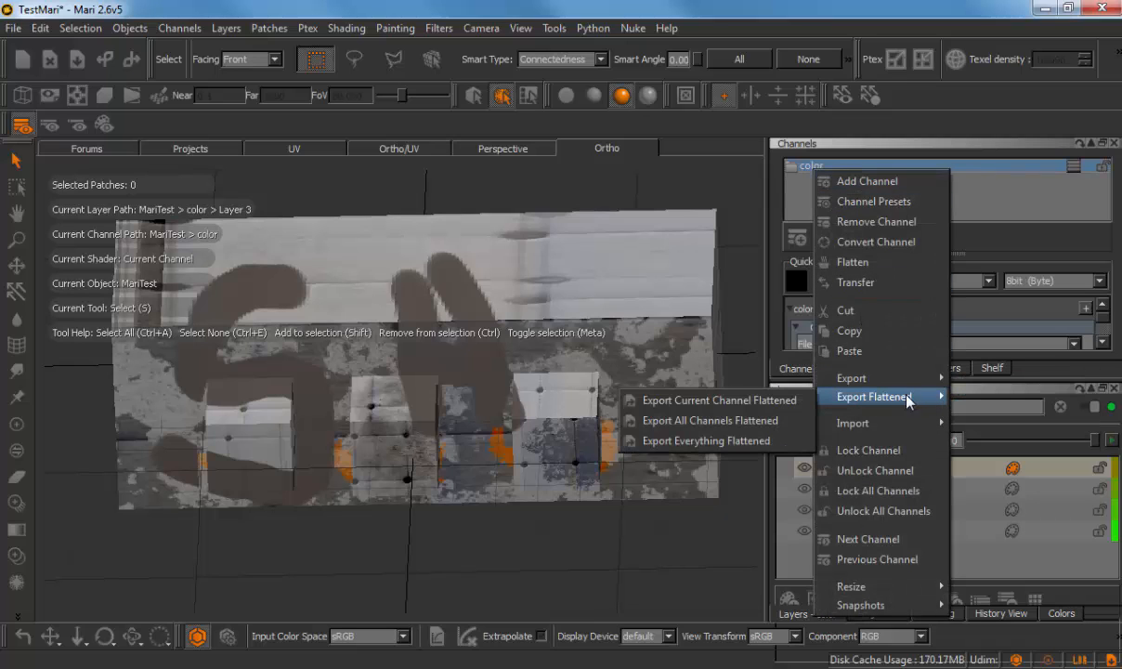
pyautogui.click(702, 420)
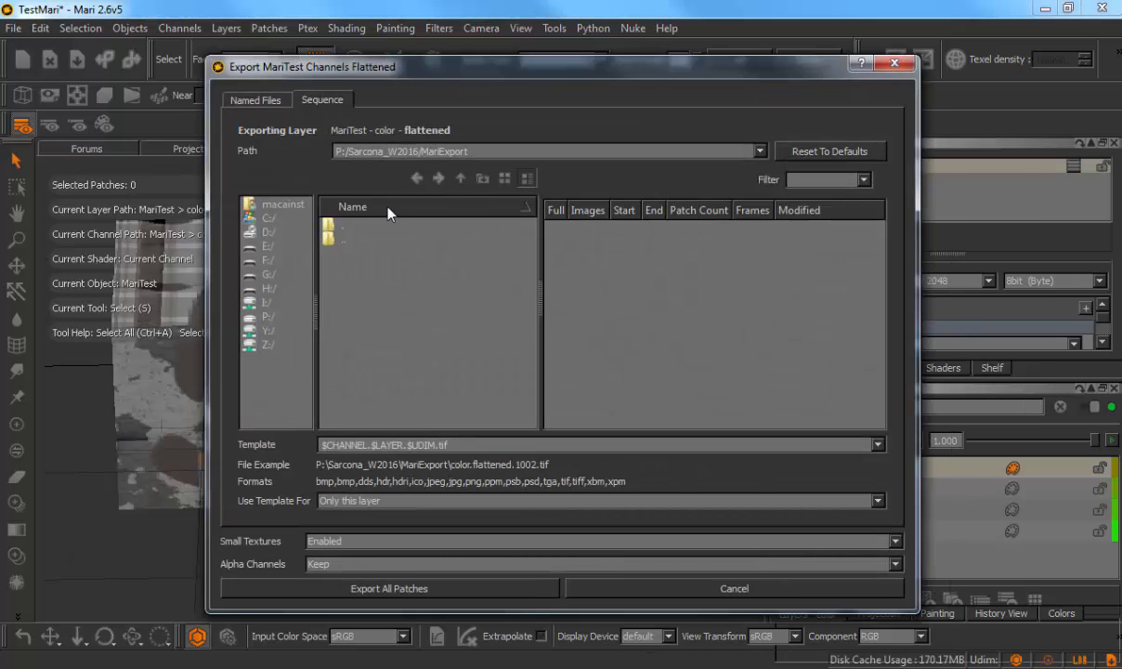
pyautogui.click(476, 587)
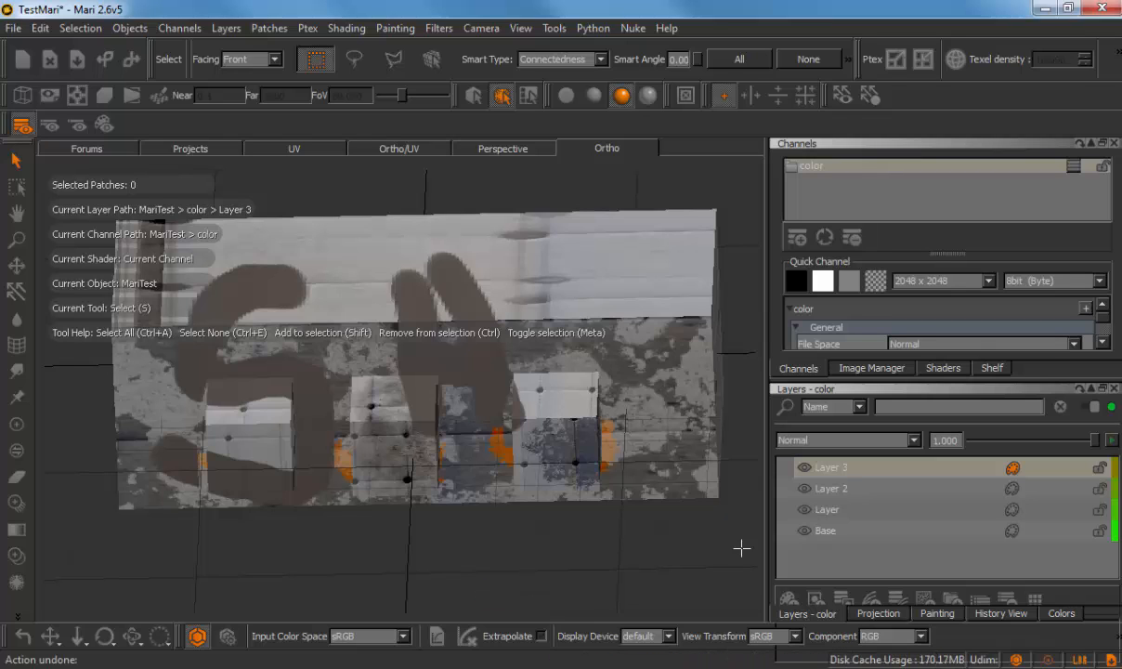
# - Hide Layer 3 and export all channels flattened to MariExport with the template $CHANNEL_Bump.$LAYER.$UDIM.tif
pyautogui.click(805, 467)
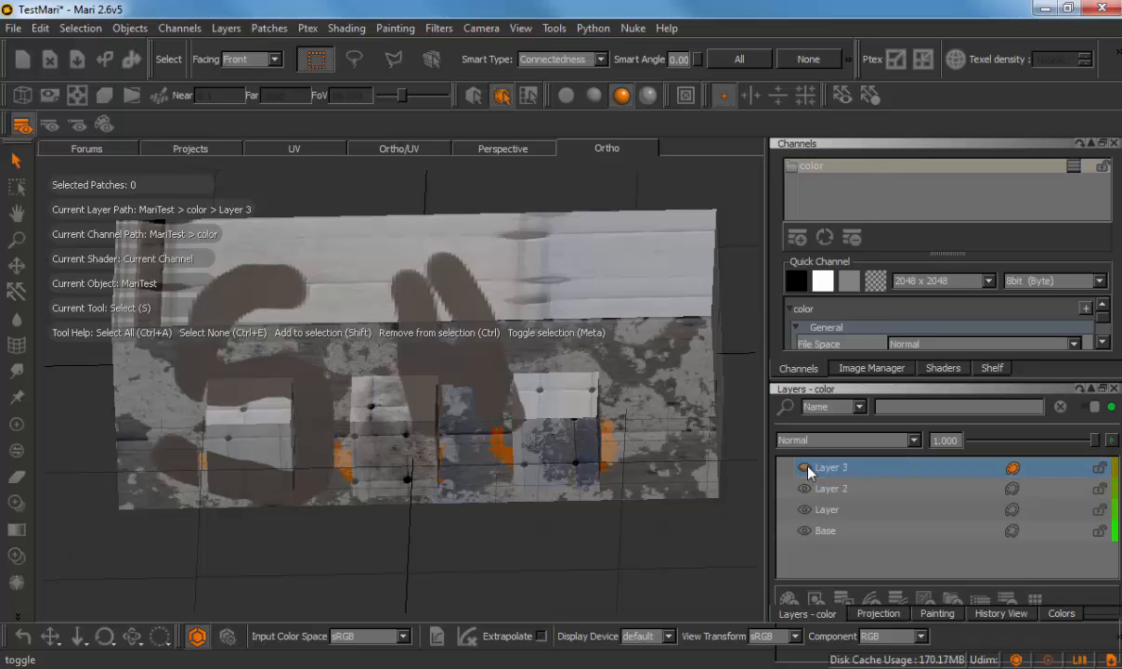
pyautogui.rightClick(818, 169)
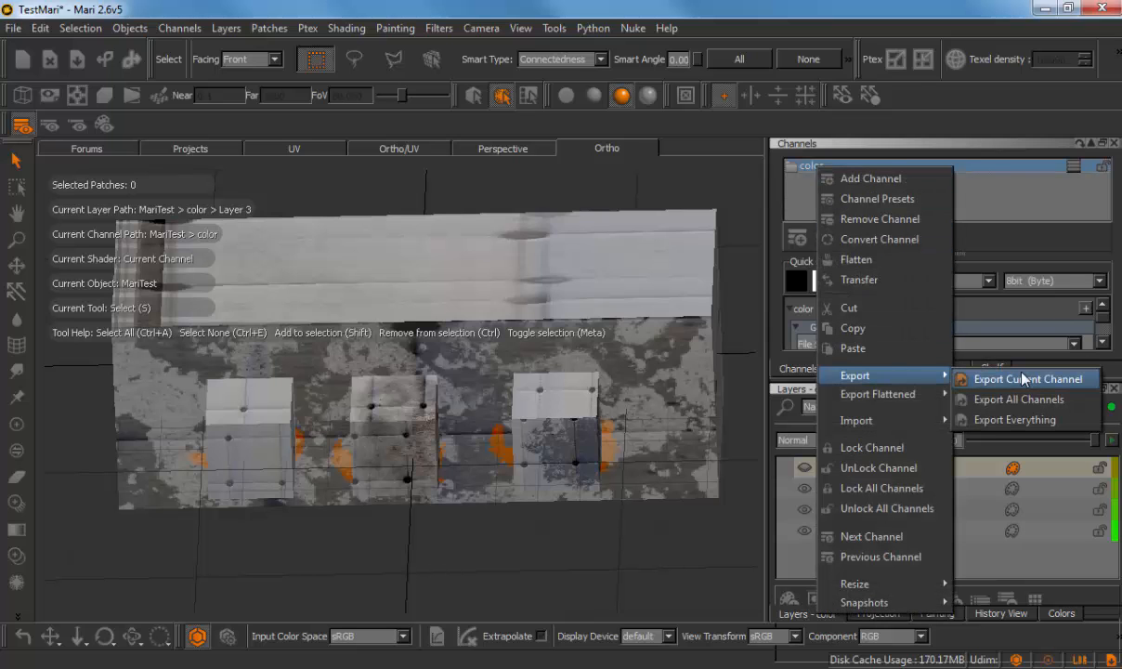
pyautogui.moveTo(927, 394)
pyautogui.click(739, 419)
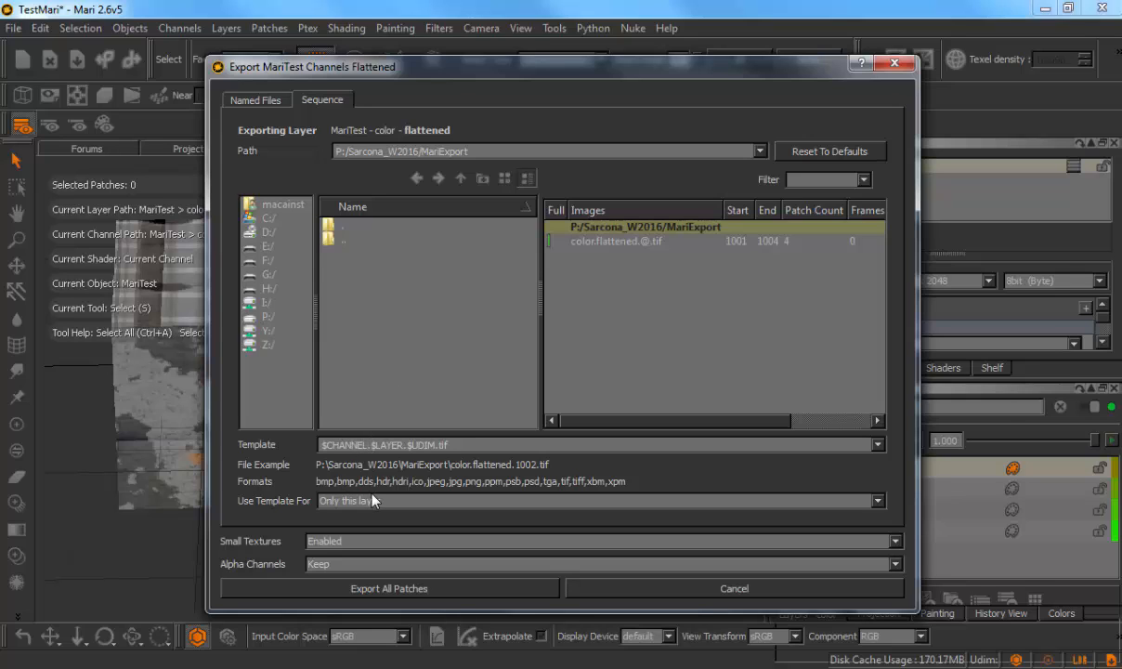
pyautogui.write('_Bump')
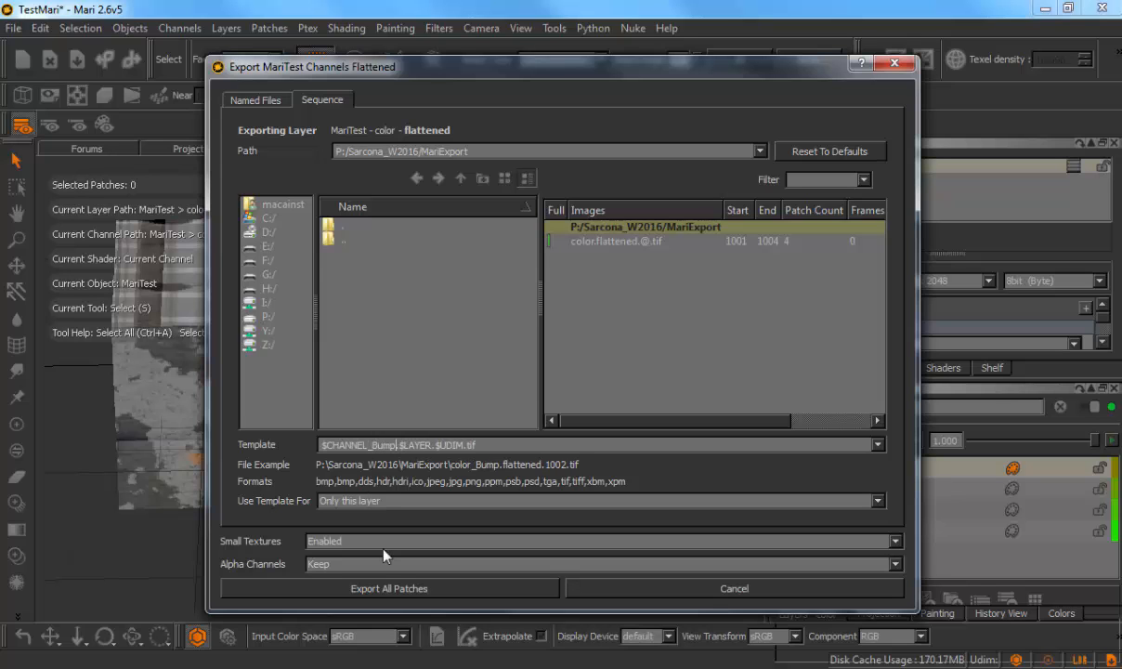
pyautogui.click(383, 588)
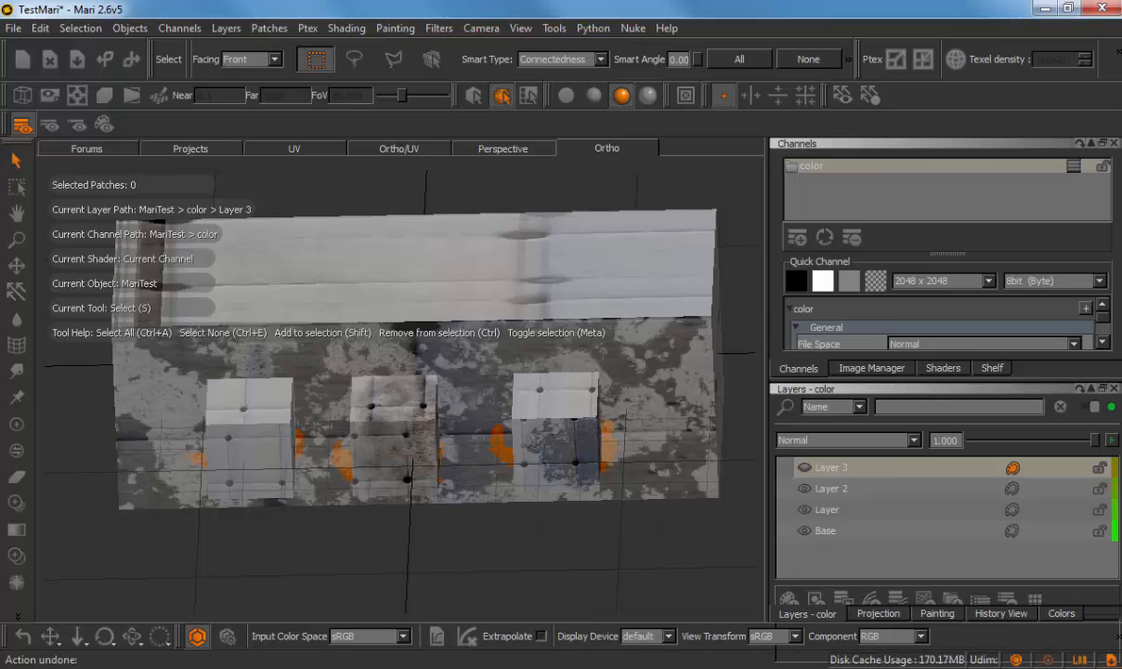
# - Switch to Windows Explorer and browse to the MariExport folder to view the flattened color and color_Bump images
pyautogui.moveTo(1121, 9); pyautogui.dragTo(446, 21)
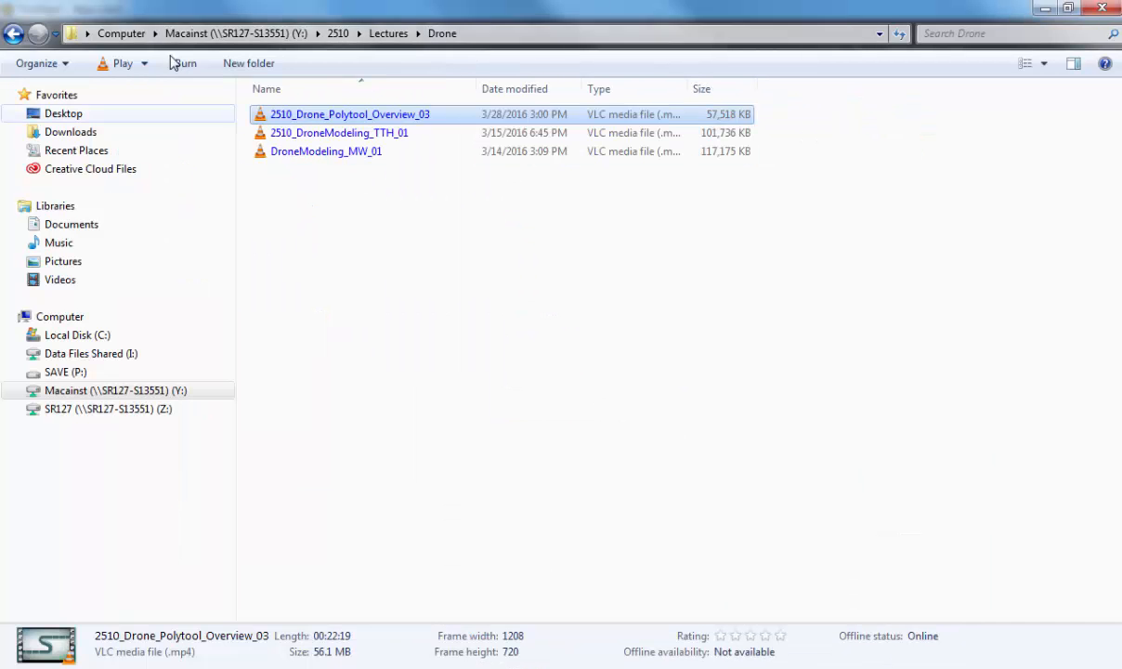
pyautogui.click(111, 373)
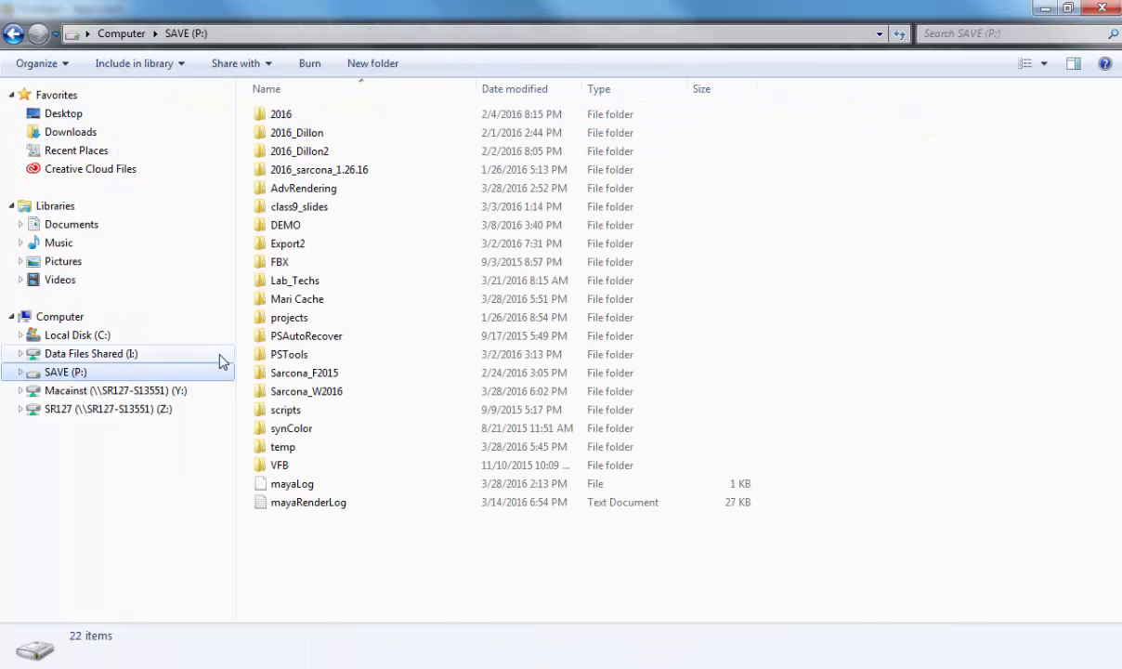
pyautogui.click(311, 393)
pyautogui.doubleClick(311, 393)
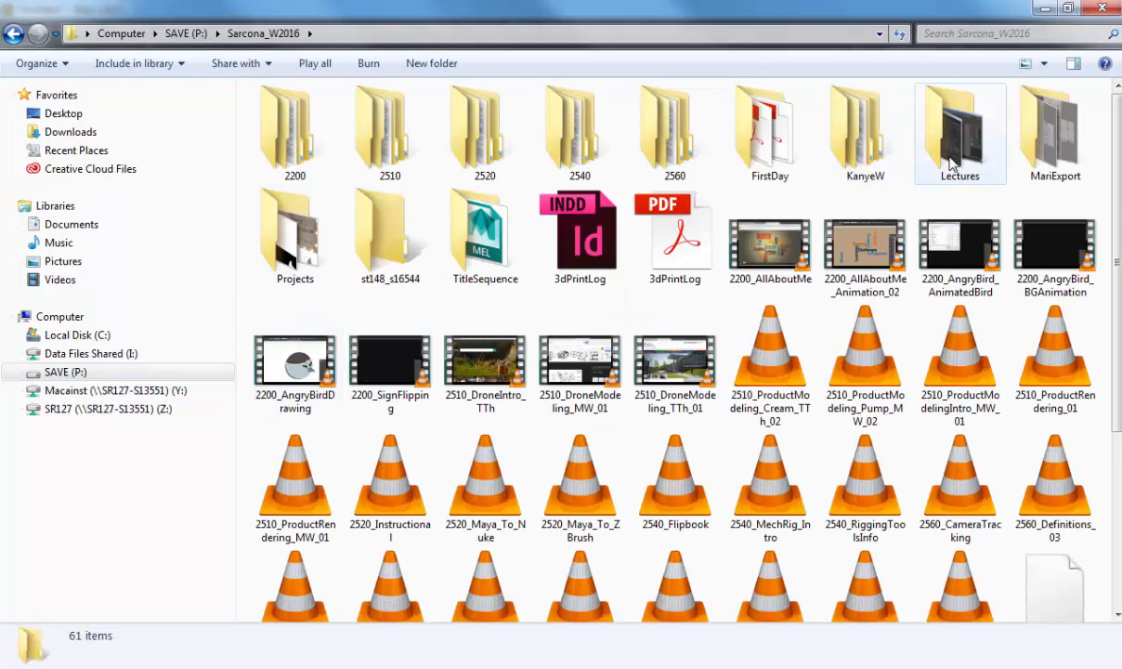
pyautogui.doubleClick(1064, 149)
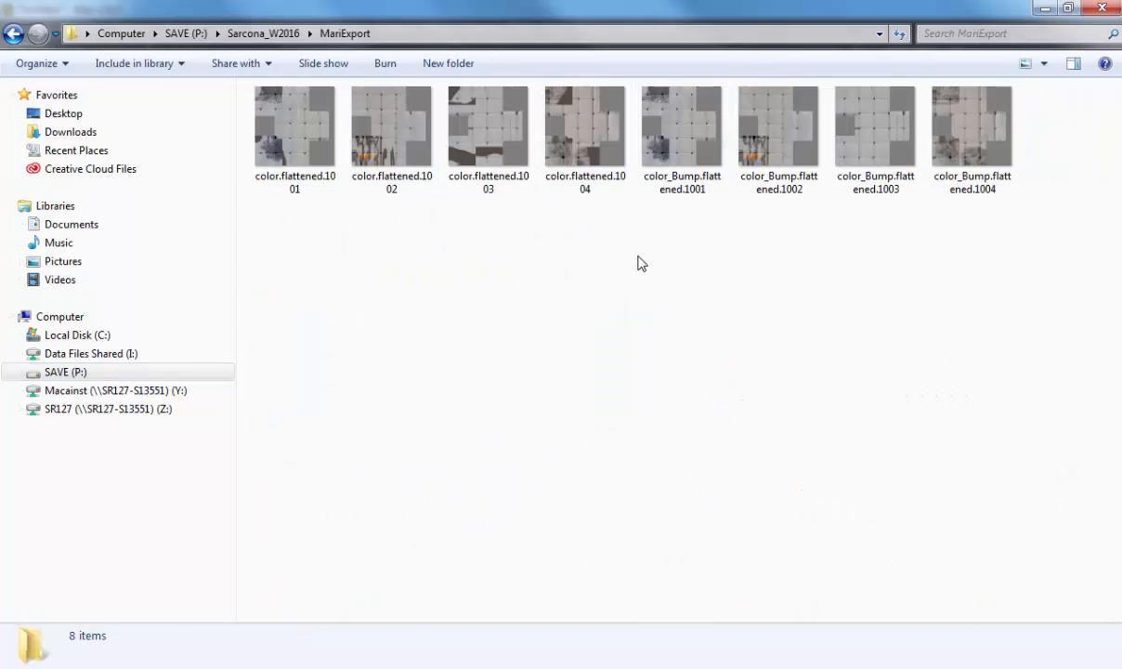
# - Highlight the flattened color images and the color_Bump images in the MariExport folder, and switch to Maya
pyautogui.moveTo(608, 255); pyautogui.dragTo(226, 94)
pyautogui.moveTo(655, 264); pyautogui.dragTo(1056, 131)
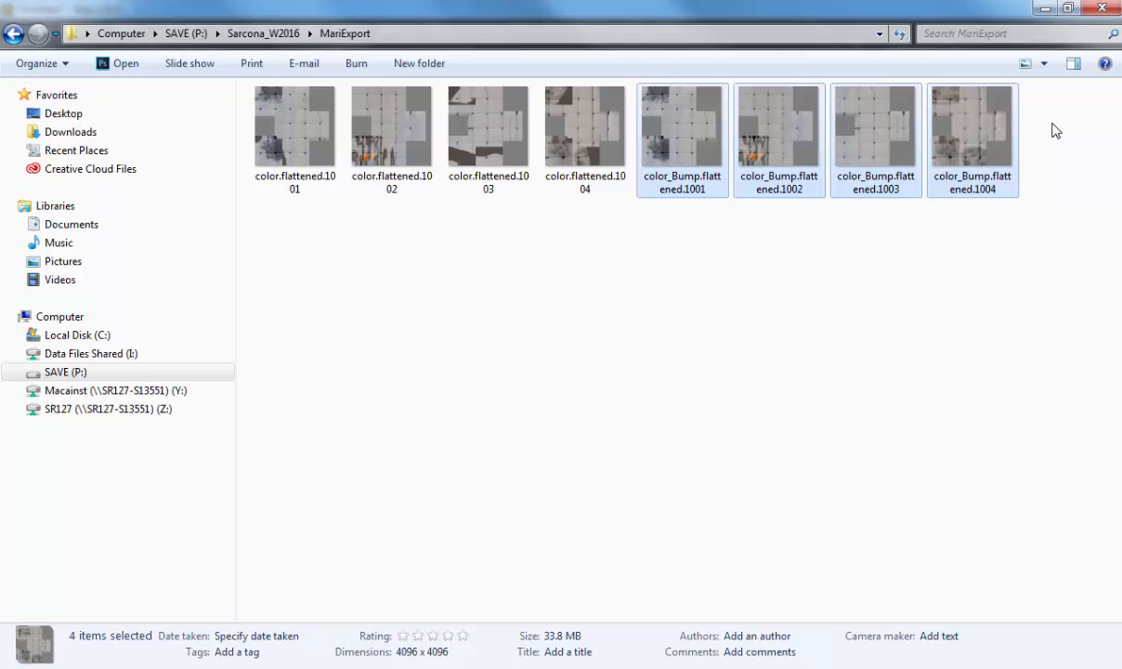
pyautogui.click(237, 668)
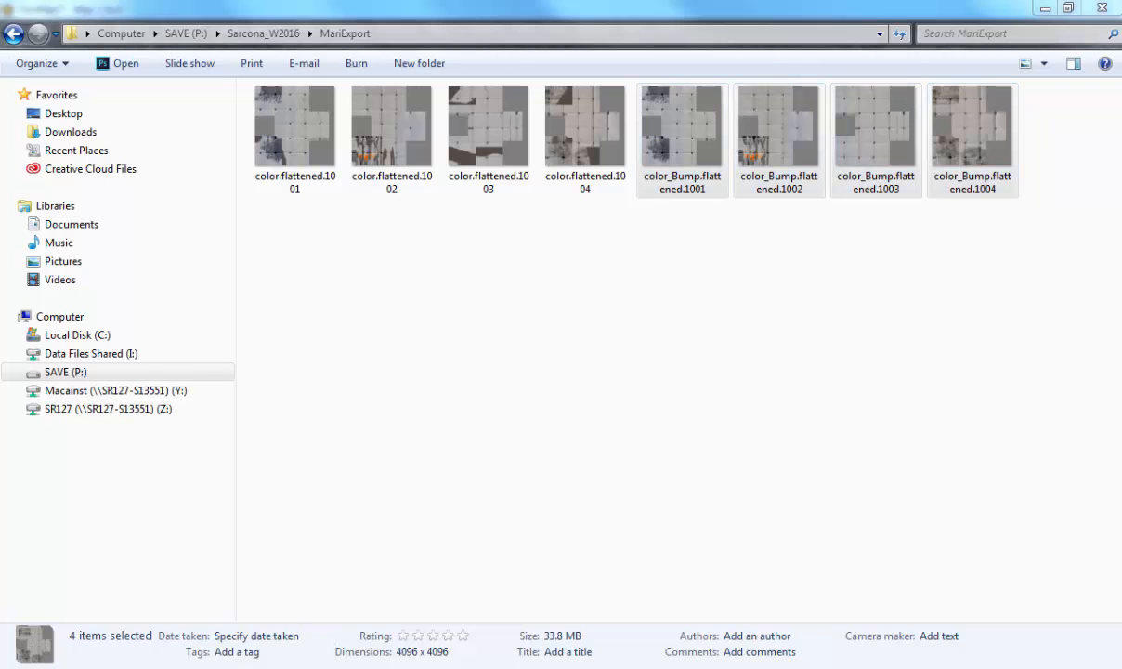
pyautogui.click(298, 611)
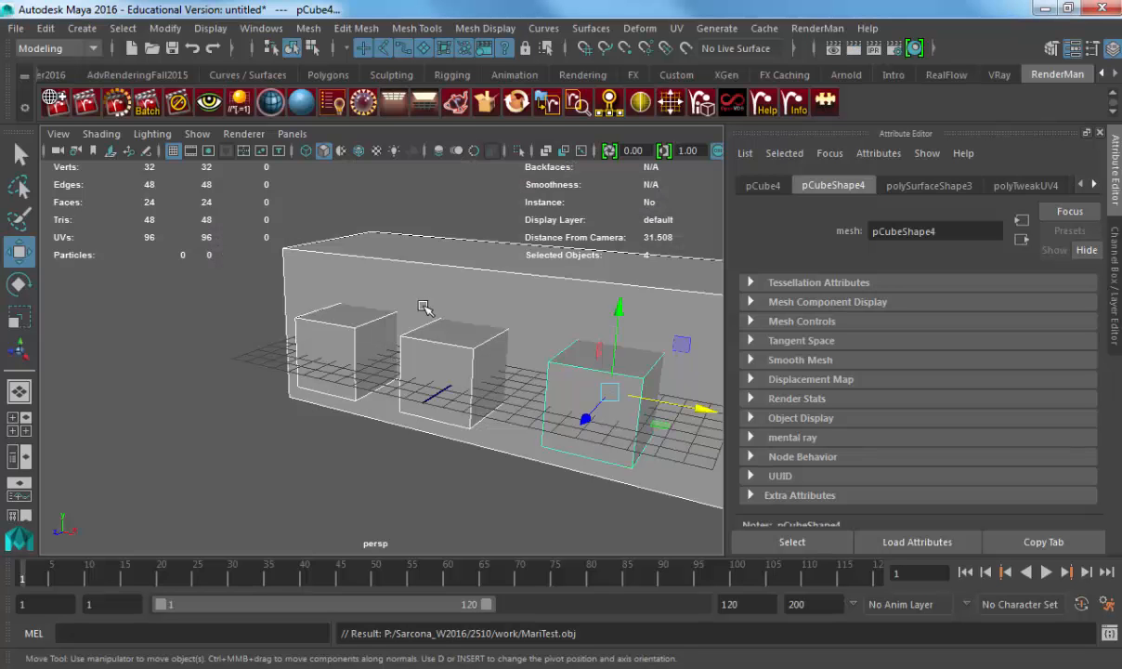
# - Assign a new mental ray mila_material to the selected box and three cubes
pyautogui.press('space')
pyautogui.click(290, 423)
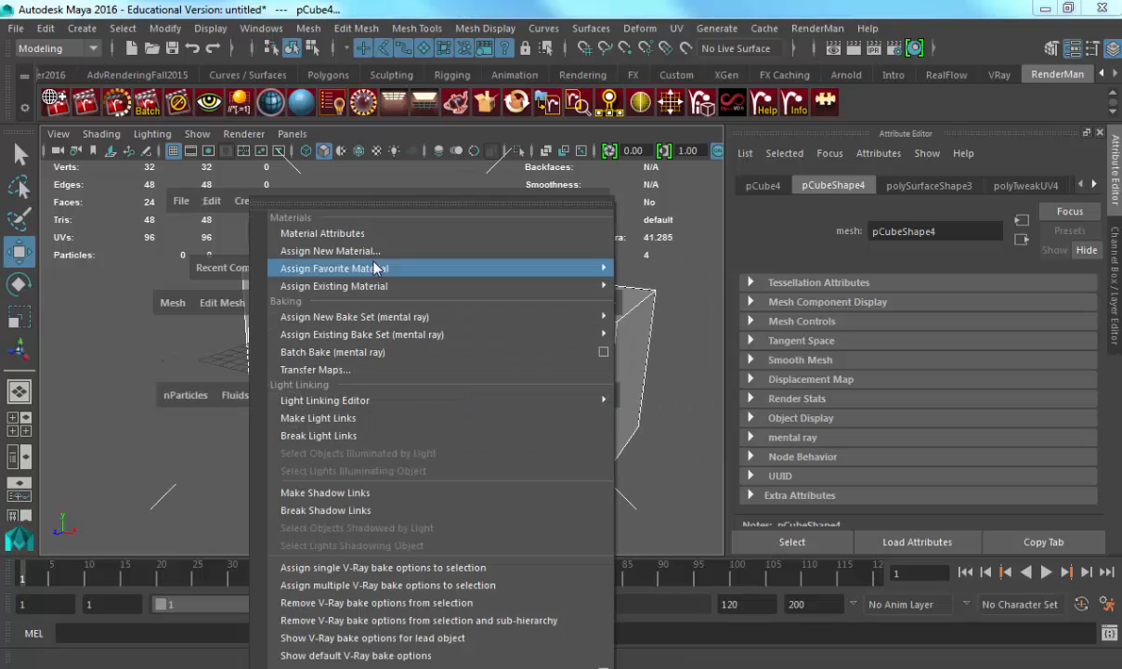
pyautogui.click(532, 250)
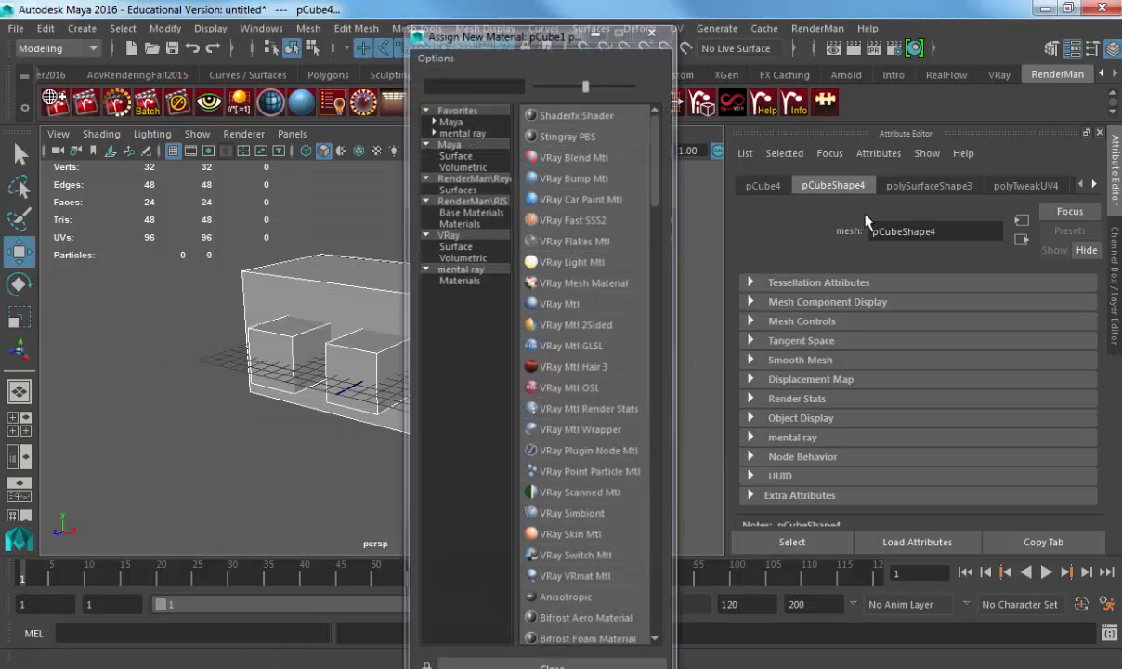
pyautogui.click(455, 269)
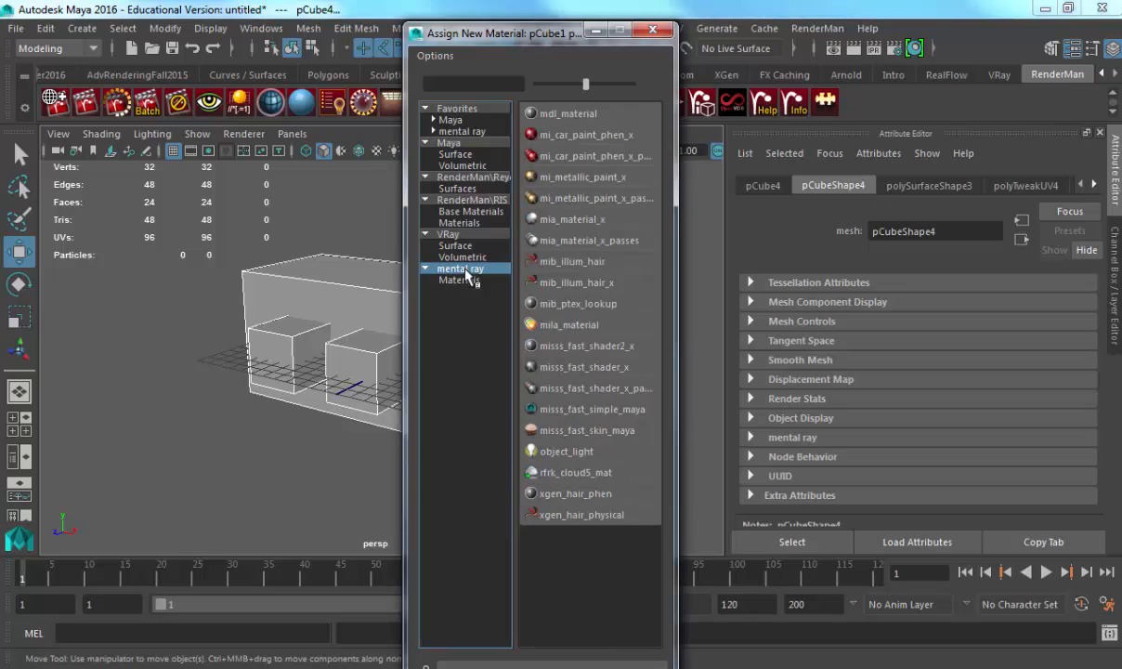
pyautogui.click(571, 326)
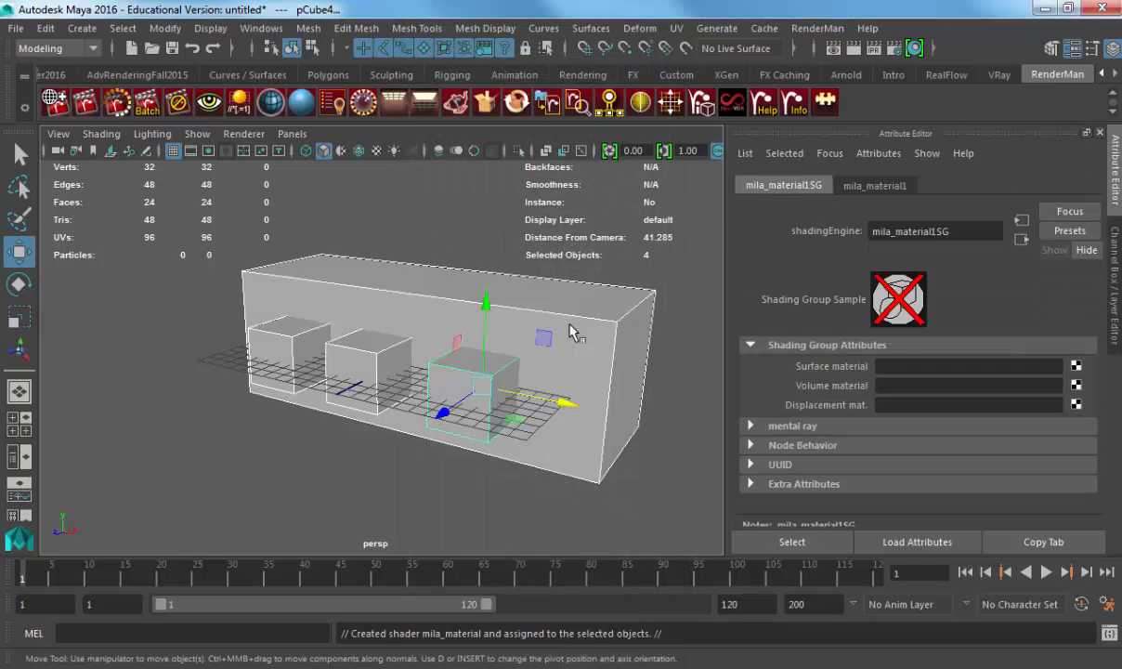
# - Map a 2D File texture to the Diffuse base color of mila_material1
pyautogui.click(859, 184)
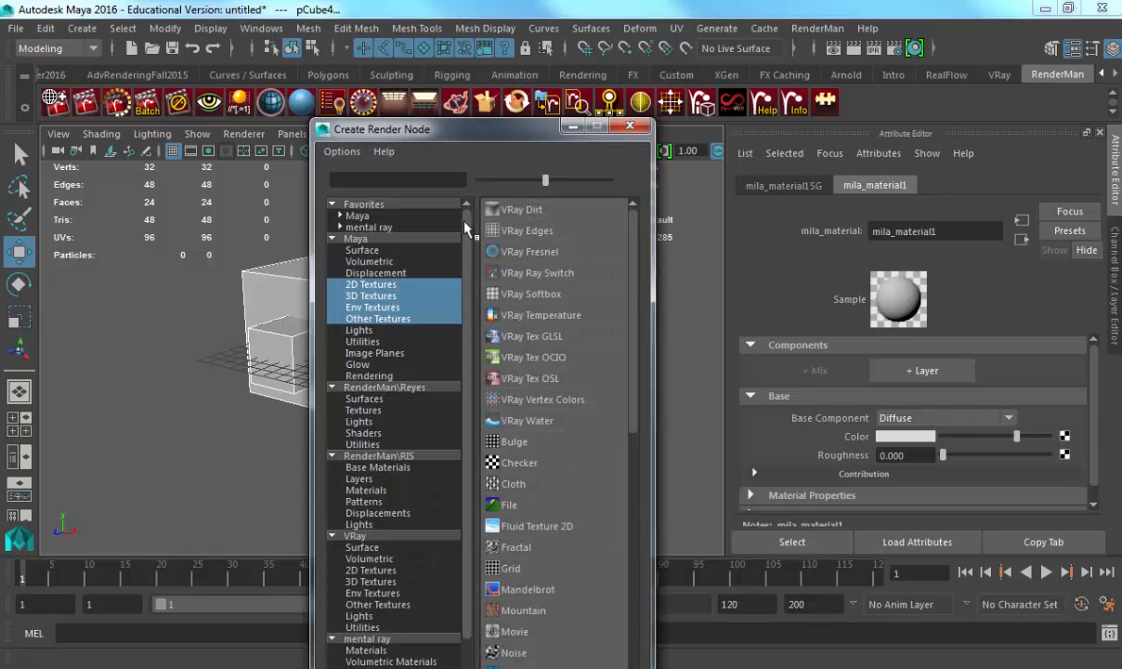
pyautogui.click(374, 284)
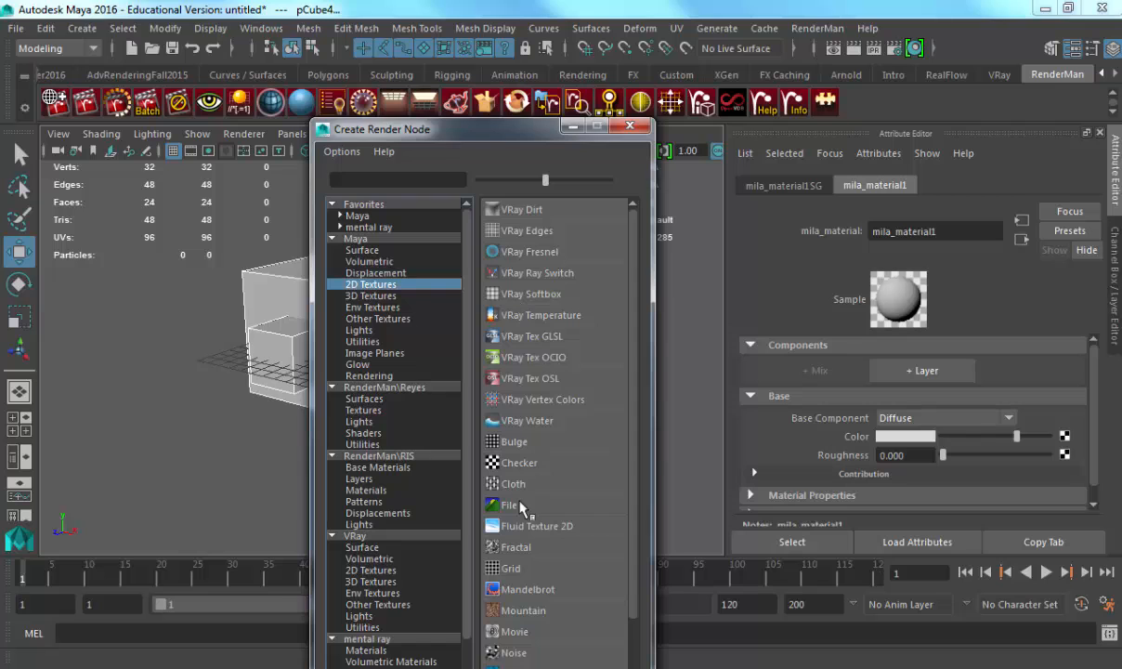
pyautogui.click(506, 504)
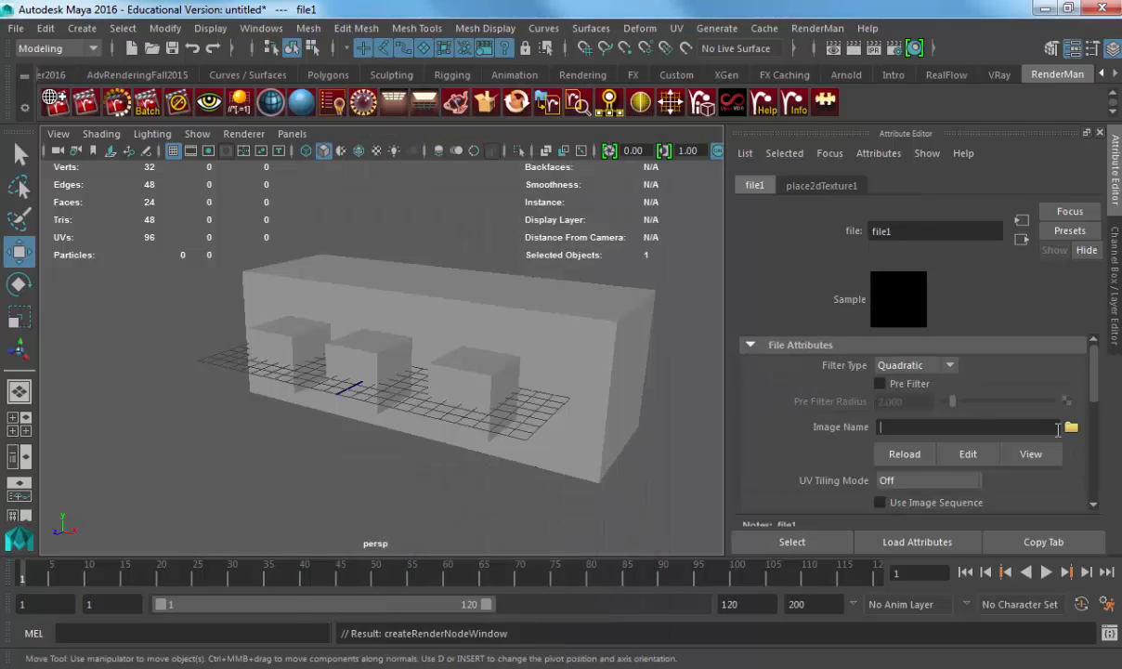
# - While browsing for the file texture's image, copy all images from P:\Sarcona_W2016\MariExport into the project's sourceimages folder
pyautogui.click(1072, 426)
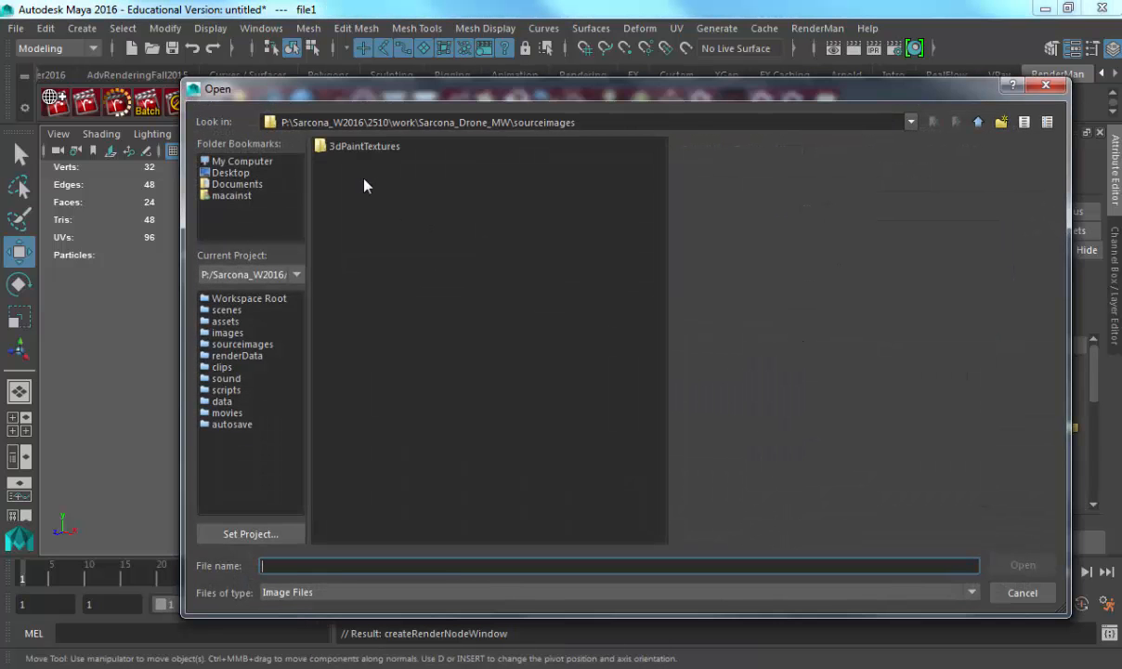
pyautogui.press('super+e')
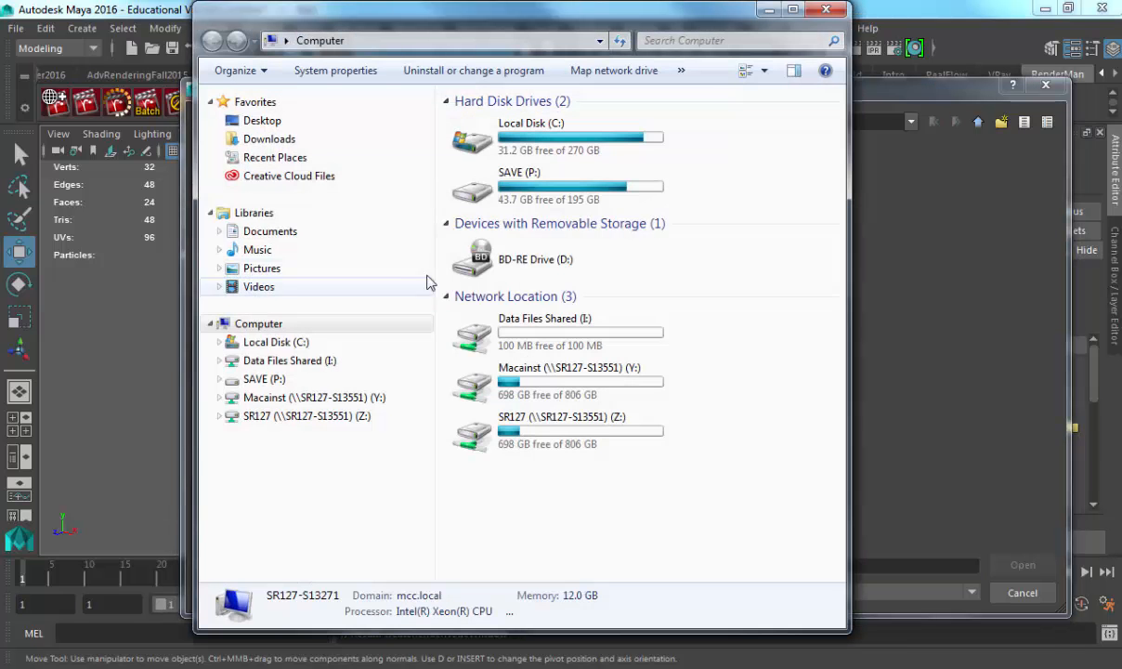
pyautogui.doubleClick(604, 190)
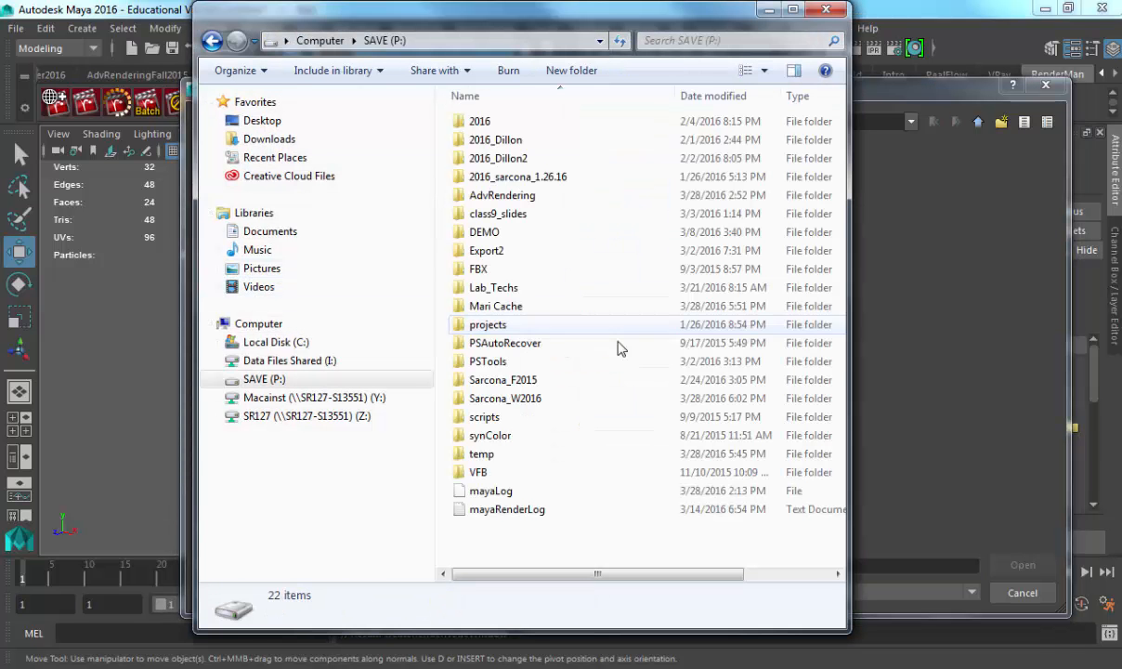
pyautogui.doubleClick(518, 408)
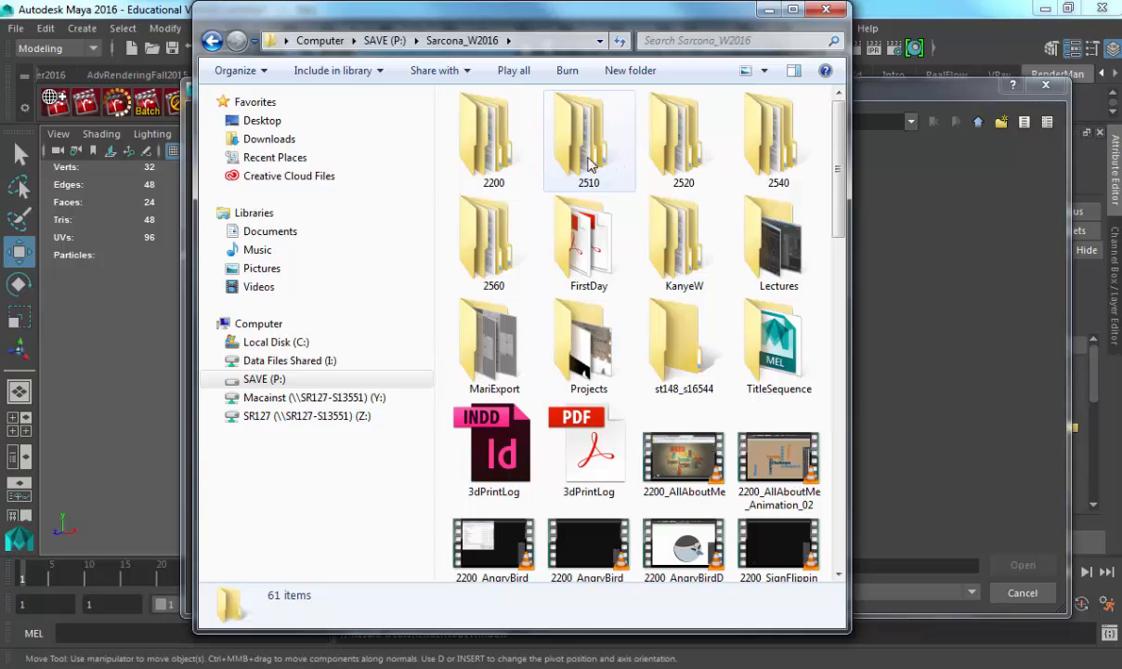
pyautogui.doubleClick(494, 343)
pyautogui.hotkey('ctrl', 'a')
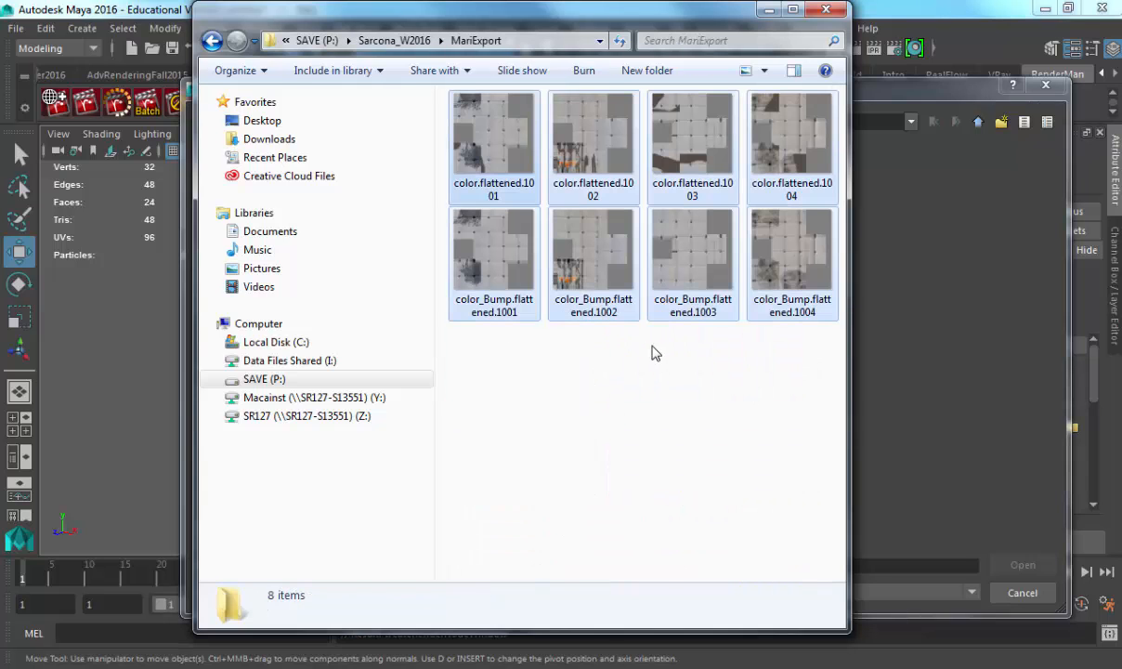
pyautogui.click(861, 347)
pyautogui.rightClick(508, 280)
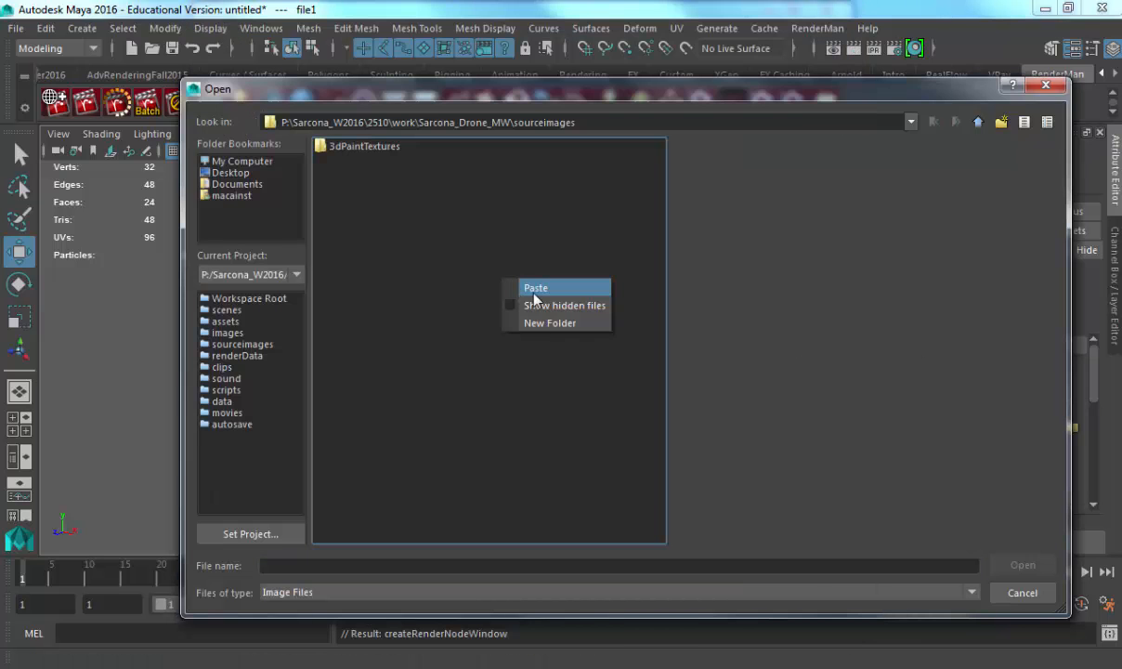
pyautogui.click(535, 291)
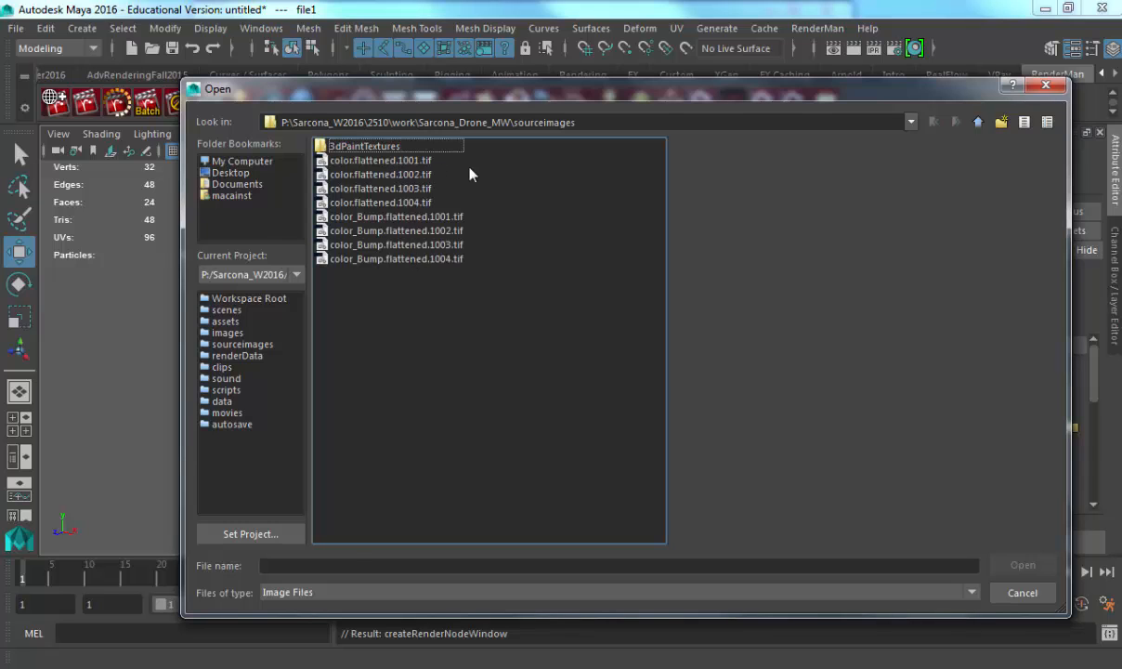
# - Load color.flattened.1001.tif into the file texture and turn on textured shading in the perspective view
pyautogui.click(442, 162)
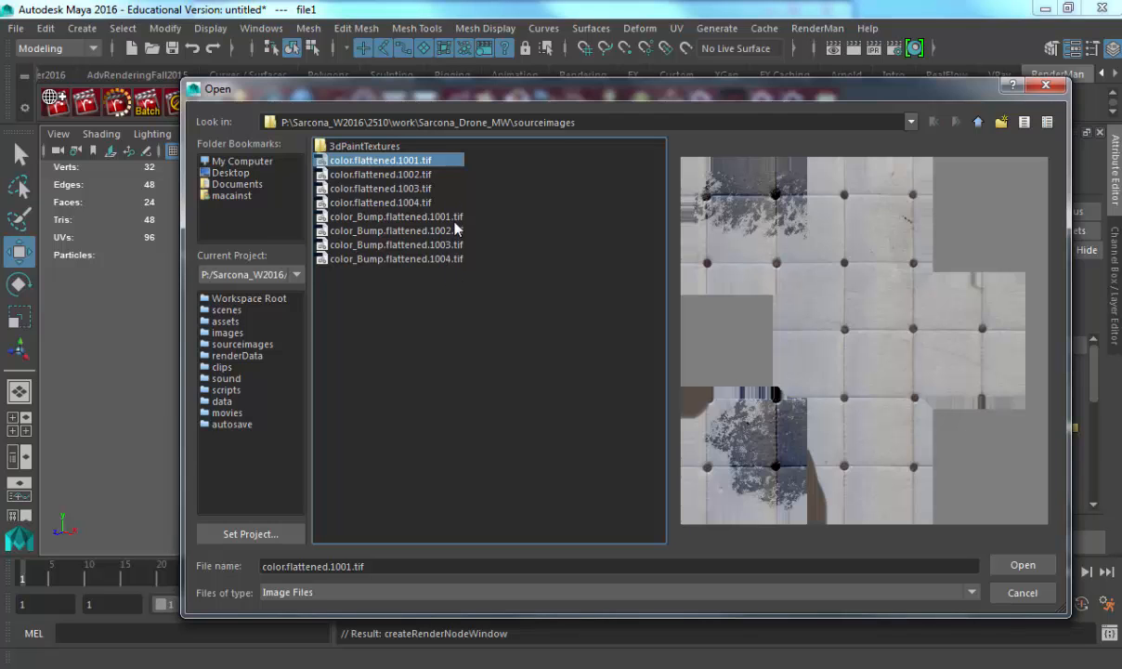
pyautogui.click(1023, 565)
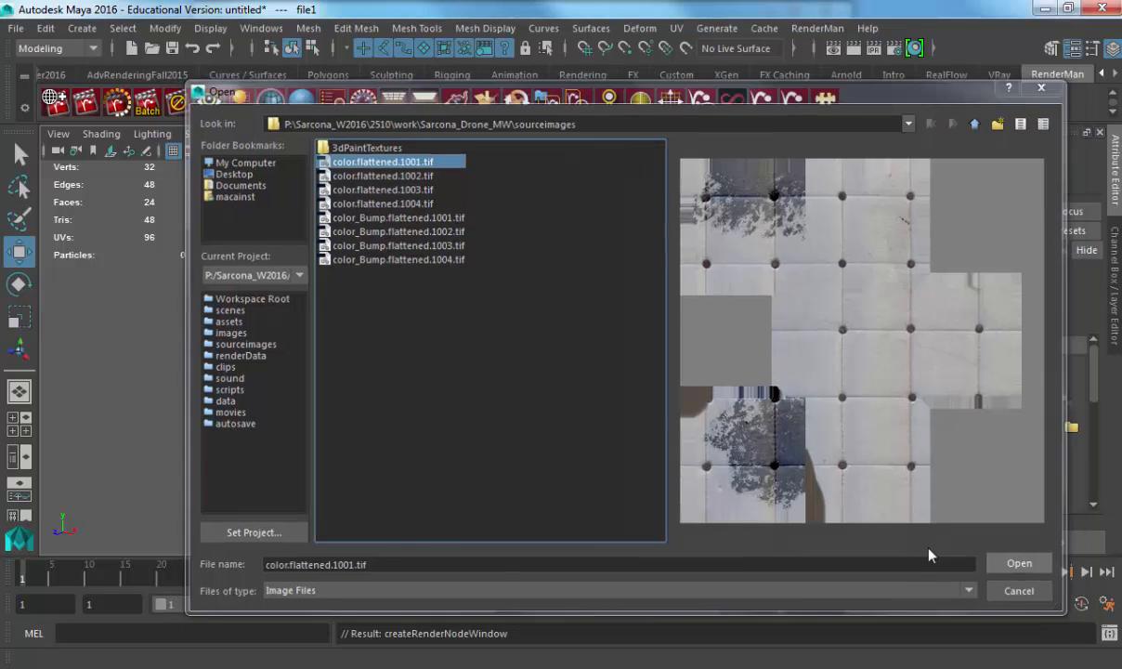
pyautogui.keyDown('alt'); pyautogui.moveTo(468, 380); pyautogui.dragTo(455, 382); pyautogui.keyUp('alt')
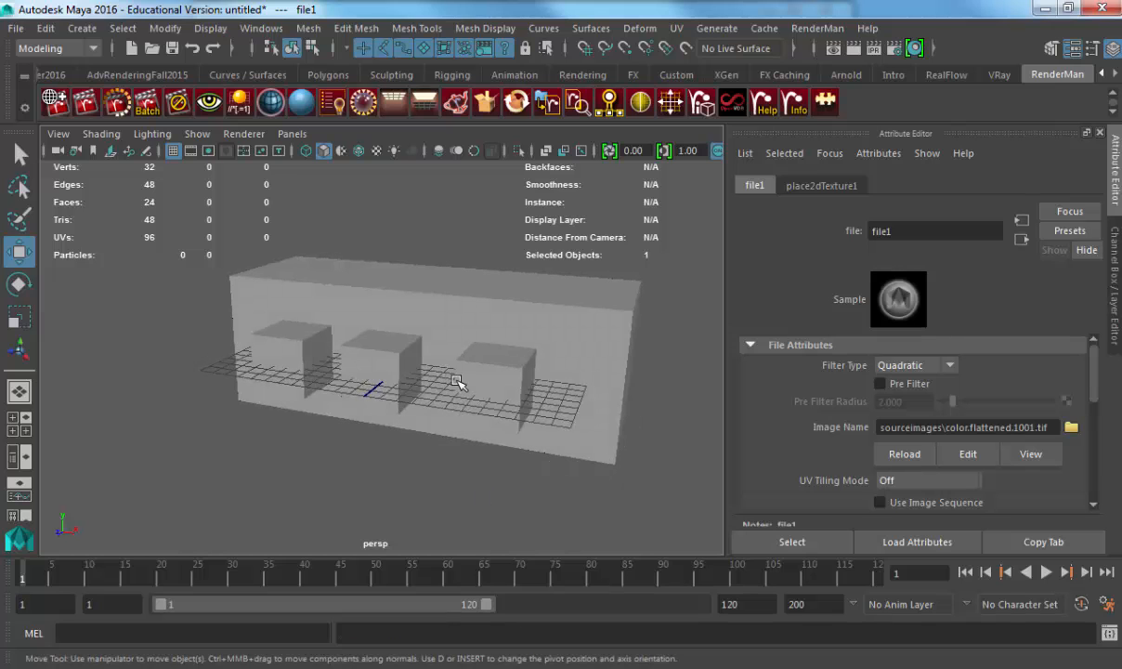
pyautogui.press('6')
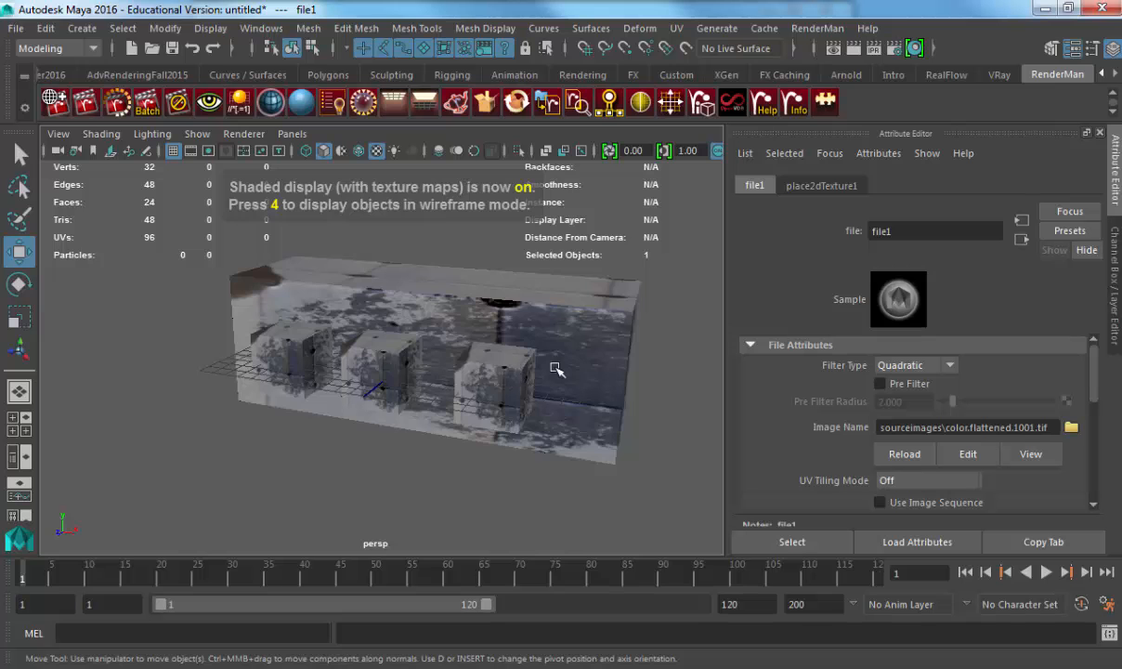
# - Examine the texture on the box and cubes in Maya, compare it with the painted model in Mari, and return to Maya
pyautogui.keyDown('alt'); pyautogui.moveTo(555, 371); pyautogui.dragTo(518, 382); pyautogui.keyUp('alt')
pyautogui.keyDown('alt'); pyautogui.moveTo(518, 381); pyautogui.dragTo(613, 374, button='right'); pyautogui.keyUp('alt')
pyautogui.keyDown('alt'); pyautogui.moveTo(546, 354); pyautogui.dragTo(455, 336, button='middle'); pyautogui.keyUp('alt')
pyautogui.keyDown('alt'); pyautogui.moveTo(455, 336); pyautogui.dragTo(526, 353, button='right'); pyautogui.keyUp('alt')
pyautogui.moveTo(472, 353)
pyautogui.keyDown('alt'); pyautogui.mouseDown()
pyautogui.moveTo(676, 340)
pyautogui.moveTo(459, 344)
pyautogui.mouseUp(); pyautogui.keyUp('alt')
pyautogui.keyDown('alt'); pyautogui.moveTo(459, 343); pyautogui.dragTo(352, 347, button='right'); pyautogui.keyUp('alt')
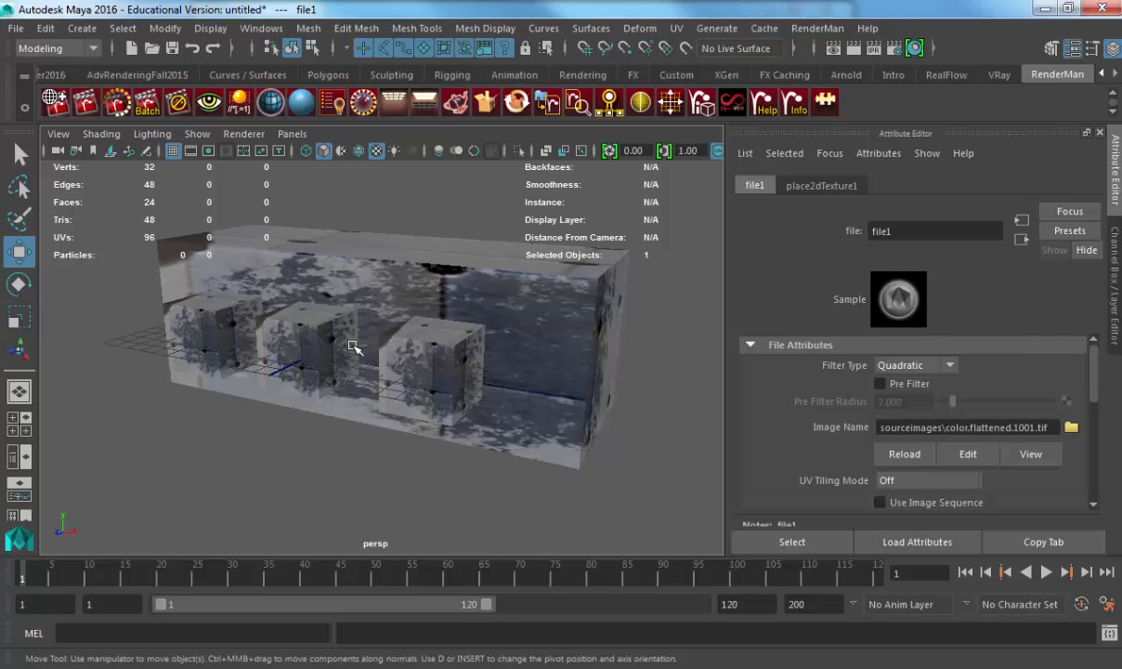
pyautogui.hotkey('alt', 'Tab')
pyautogui.hotkey('alt', 'Tab')
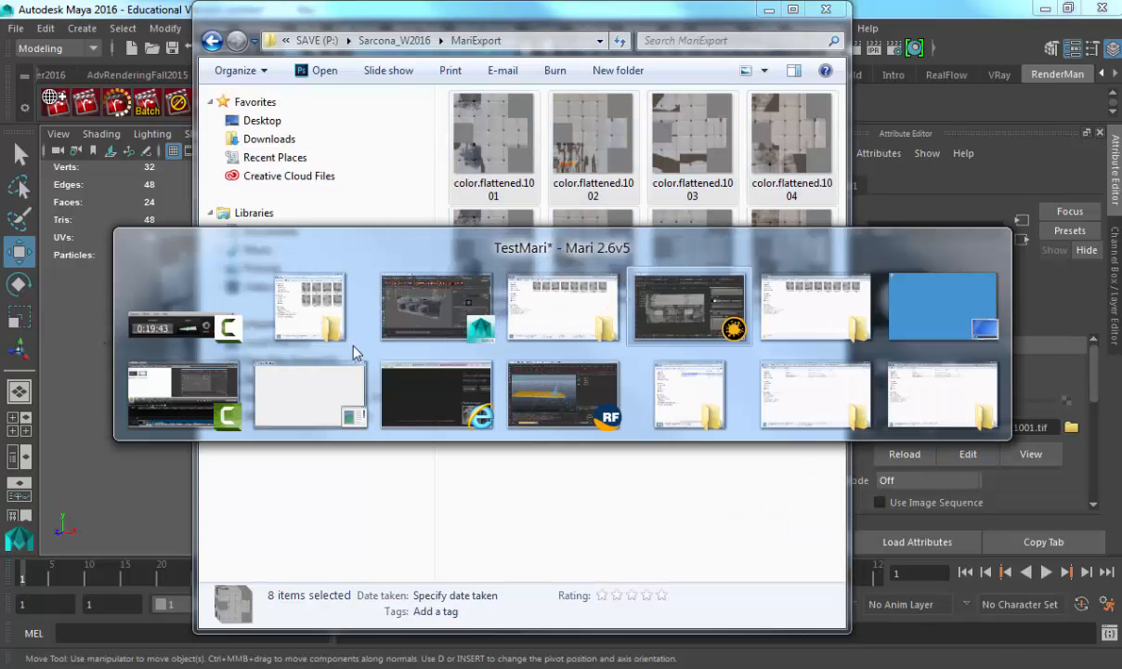
pyautogui.keyDown('alt'); pyautogui.moveTo(392, 525); pyautogui.dragTo(499, 484); pyautogui.keyUp('alt')
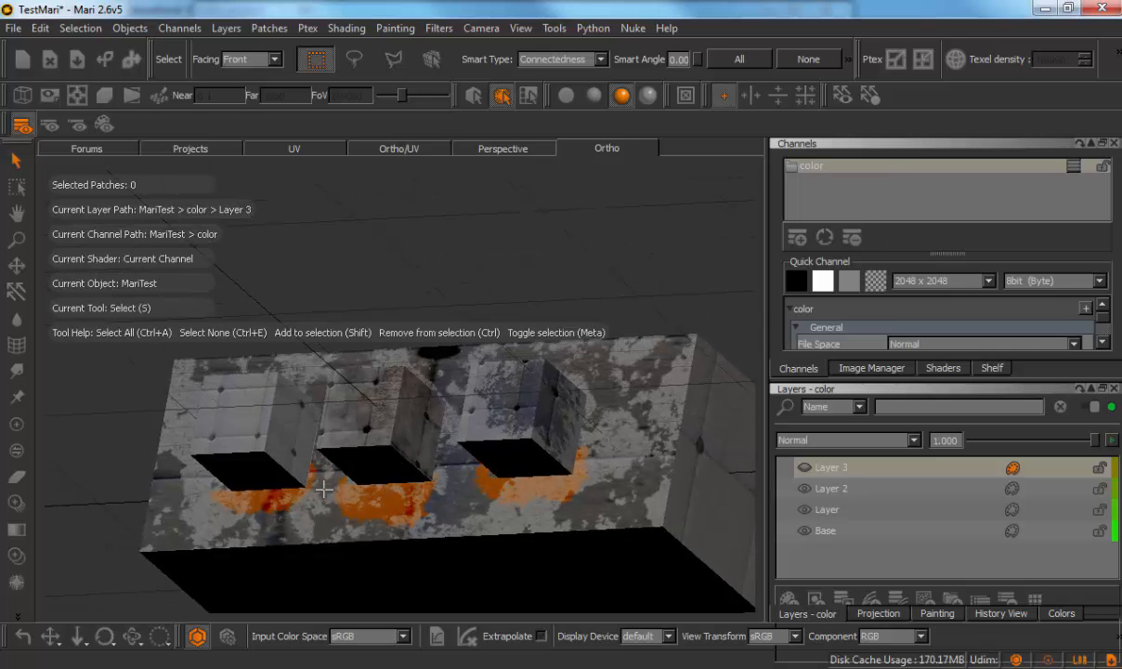
pyautogui.keyDown('alt'); pyautogui.moveTo(394, 258); pyautogui.dragTo(516, 382); pyautogui.keyUp('alt')
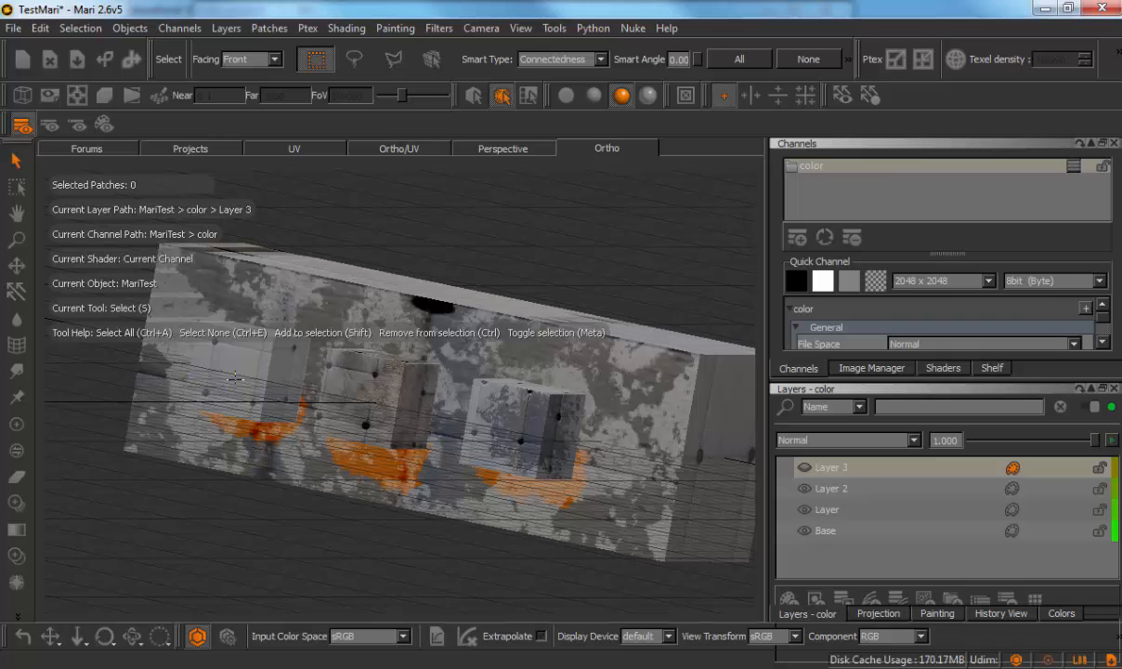
pyautogui.hotkey('alt', 'Tab')
pyautogui.hotkey('alt', 'Tab')
pyautogui.hotkey('alt', 'Tab')
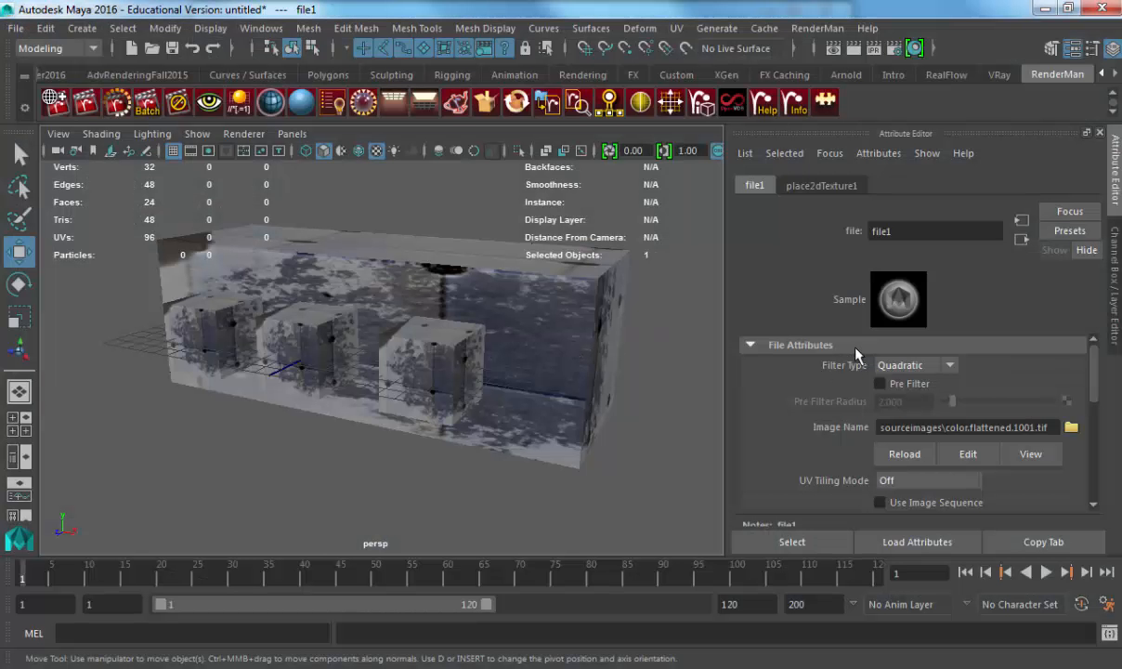
# - Set the file texture's UV tiling mode to UDIM (Mari) and generate the High Quality viewport preview
pyautogui.scroll(-4, 789, 353)
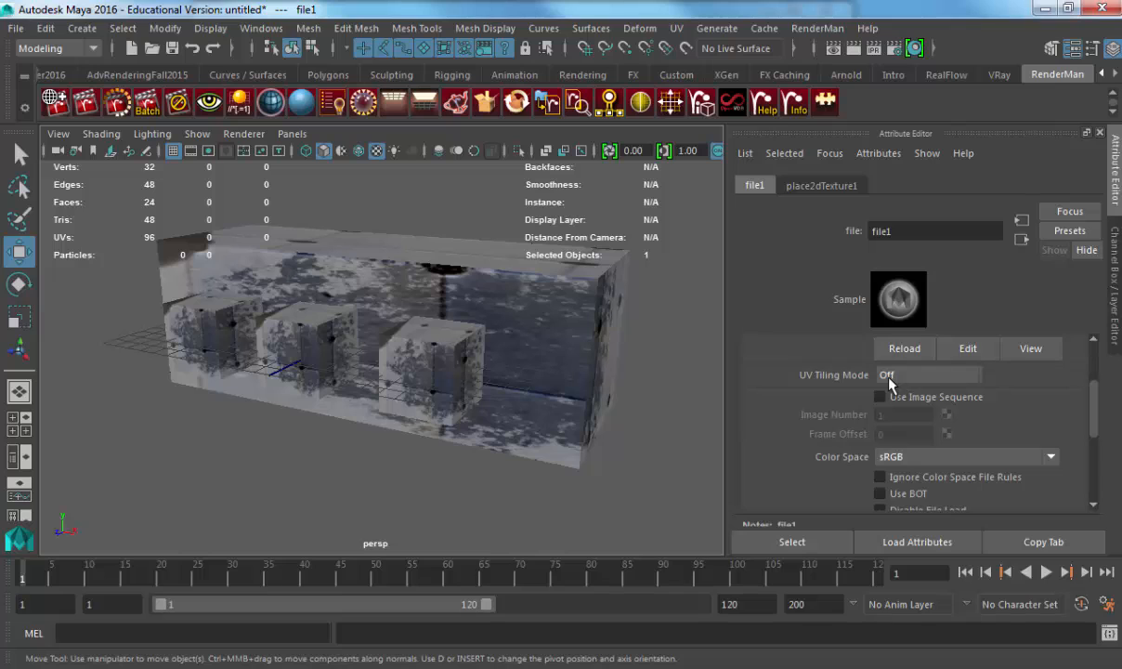
pyautogui.click(888, 376)
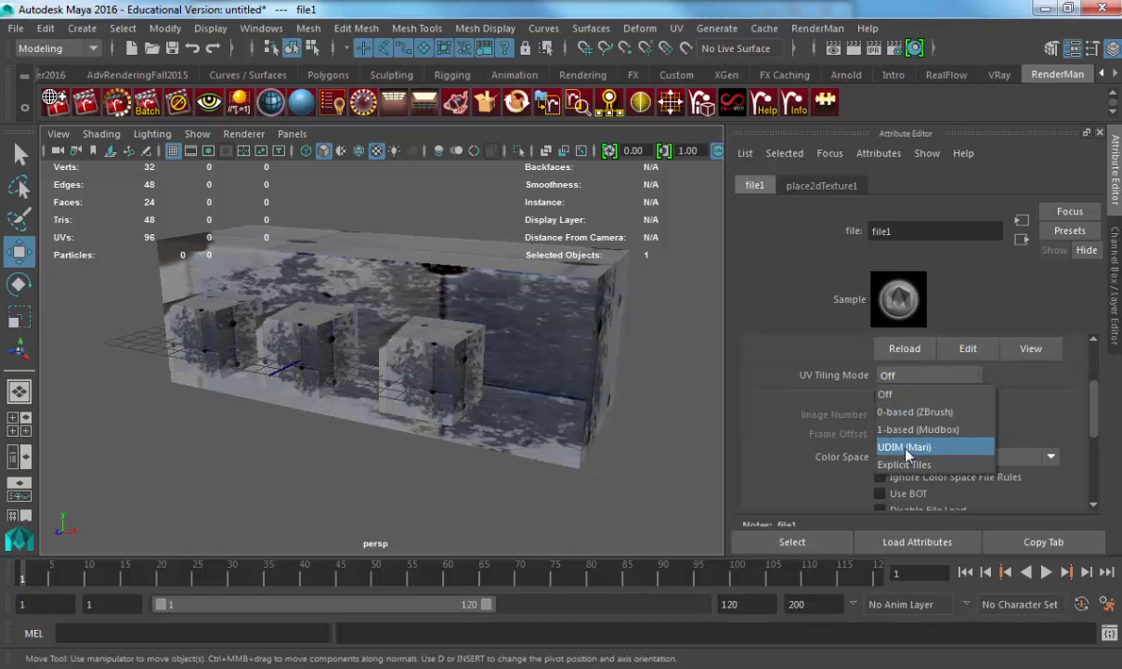
pyautogui.click(907, 449)
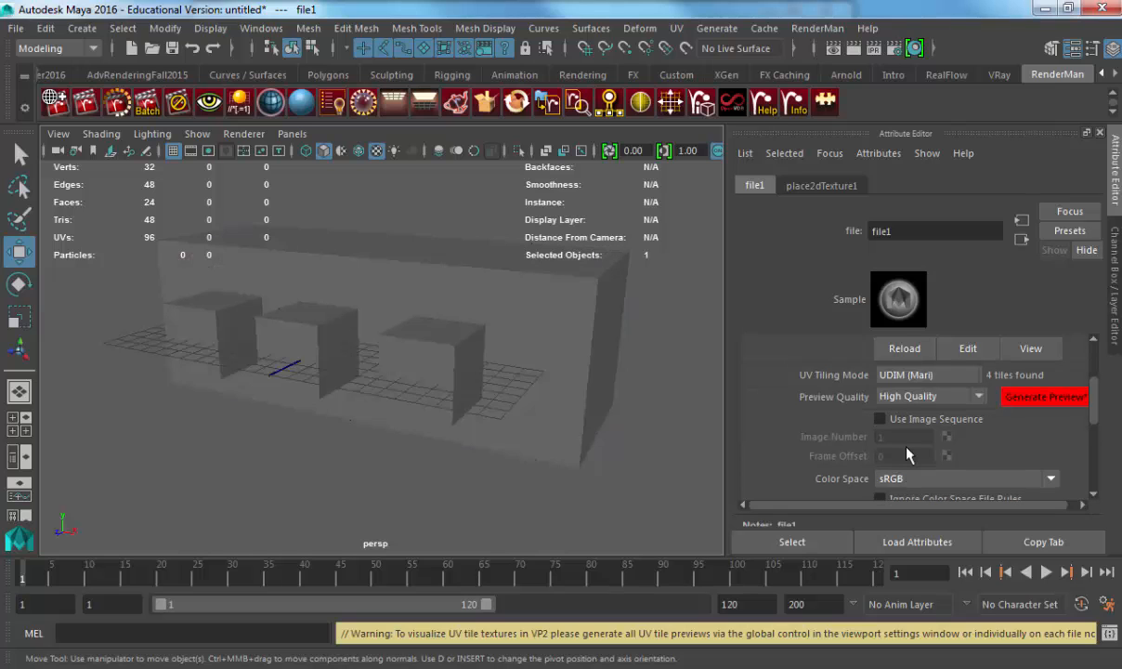
pyautogui.click(1059, 398)
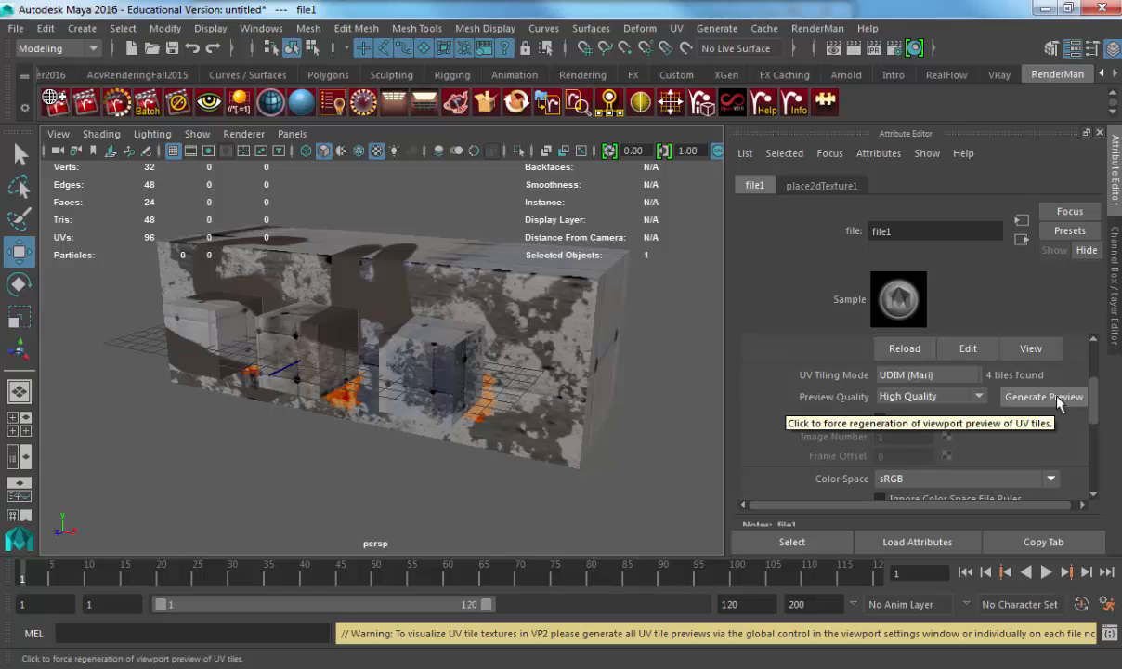
# - Inspect the UDIM textures on the cubes and the large box from several angles, selecting individual objects
pyautogui.keyDown('alt'); pyautogui.moveTo(321, 427); pyautogui.dragTo(374, 395); pyautogui.keyUp('alt')
pyautogui.keyDown('alt'); pyautogui.moveTo(374, 395); pyautogui.dragTo(501, 350, button='right'); pyautogui.keyUp('alt')
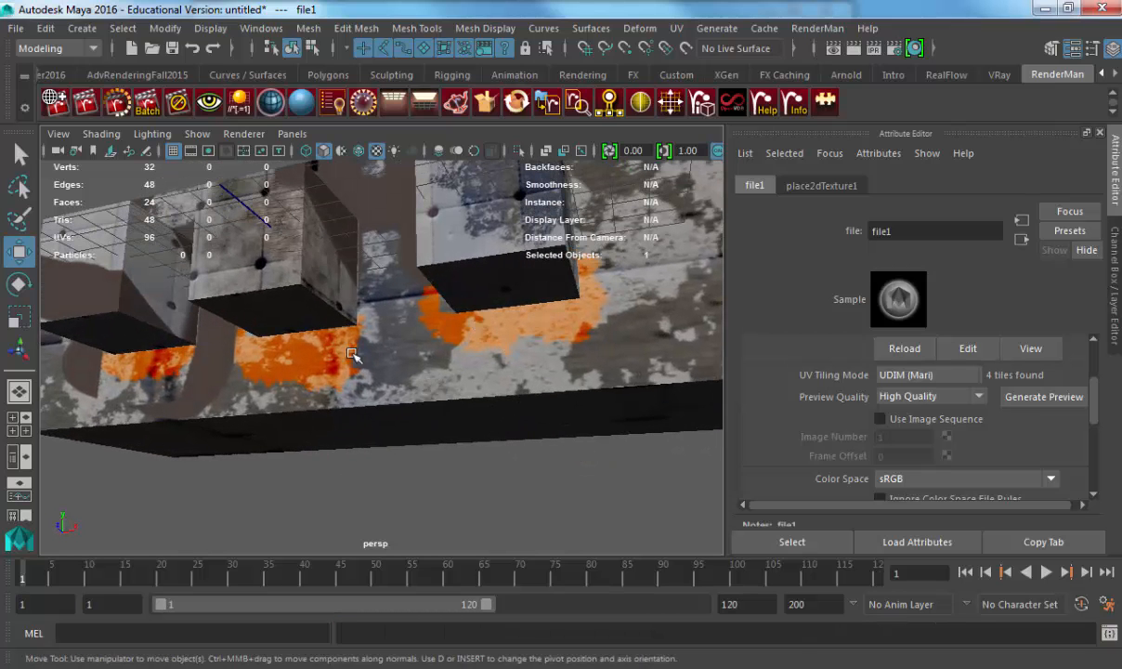
pyautogui.keyDown('alt'); pyautogui.moveTo(280, 345); pyautogui.dragTo(244, 304); pyautogui.keyUp('alt')
pyautogui.click(244, 305)
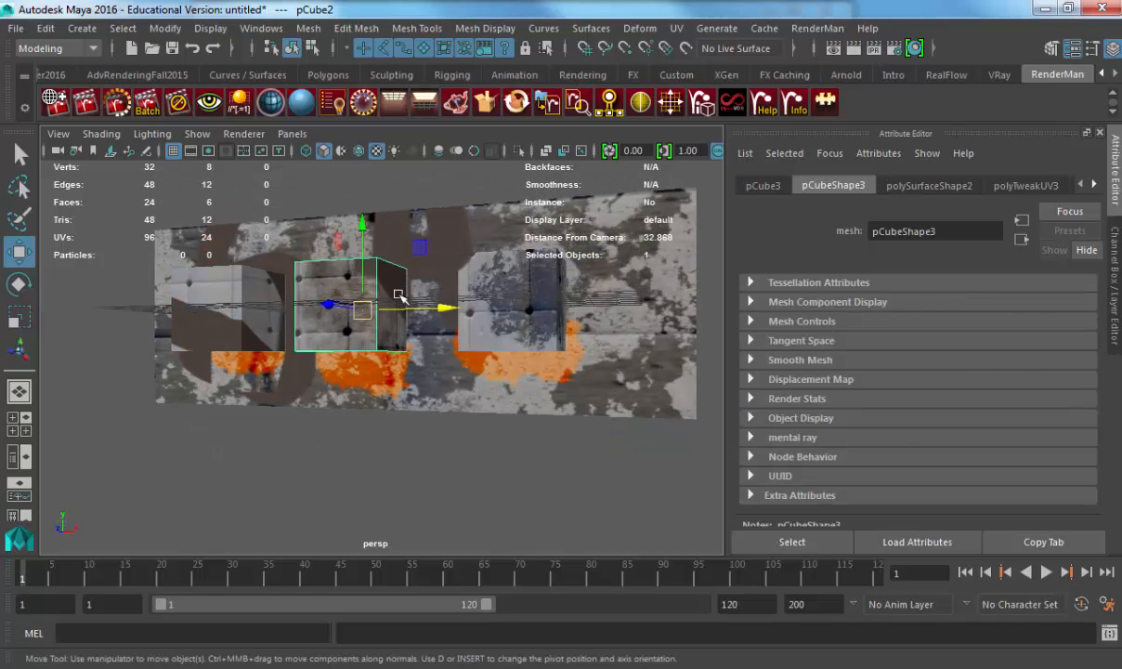
pyautogui.click(445, 278)
pyautogui.keyDown('alt'); pyautogui.moveTo(463, 275); pyautogui.dragTo(436, 390); pyautogui.keyUp('alt')
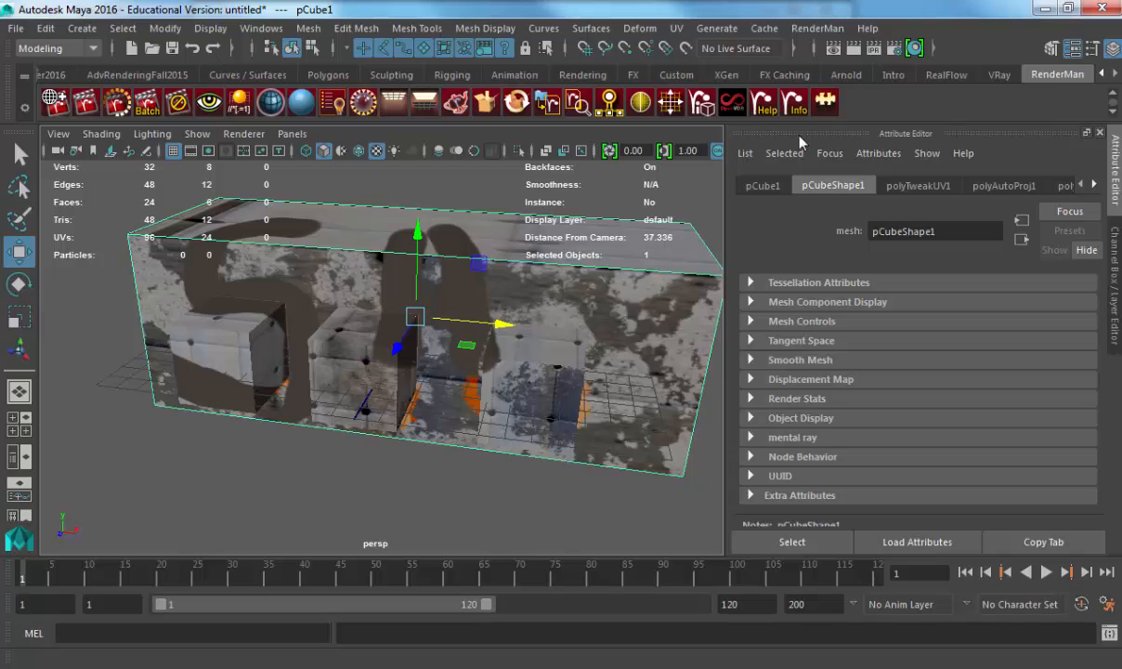
pyautogui.click(45, 28)
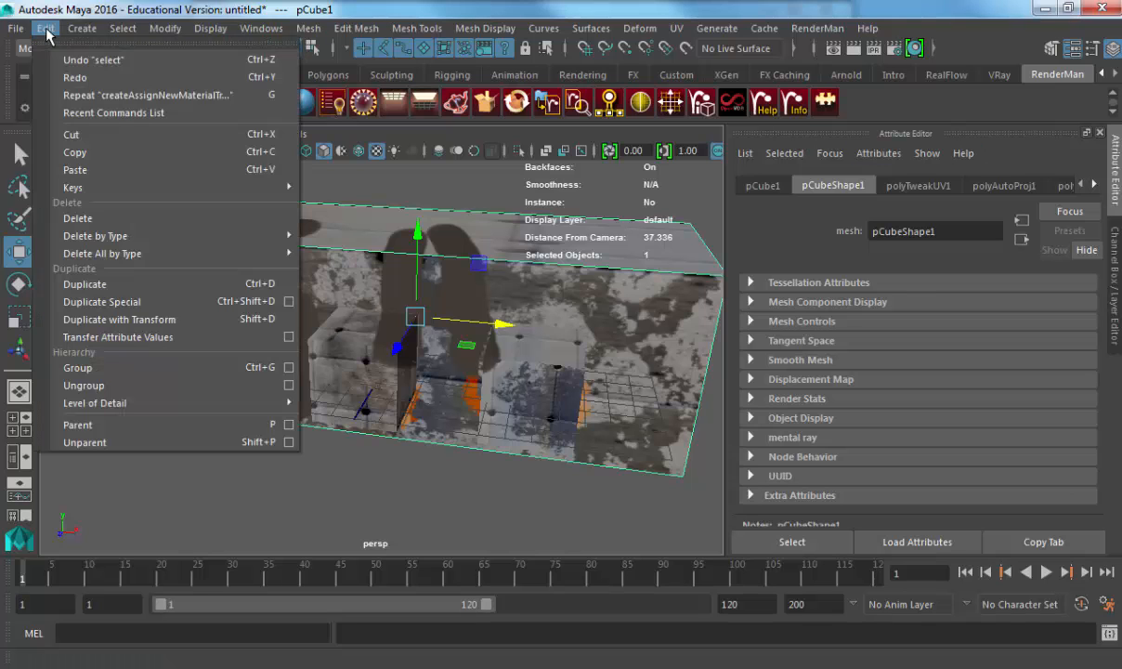
pyautogui.click(65, 53)
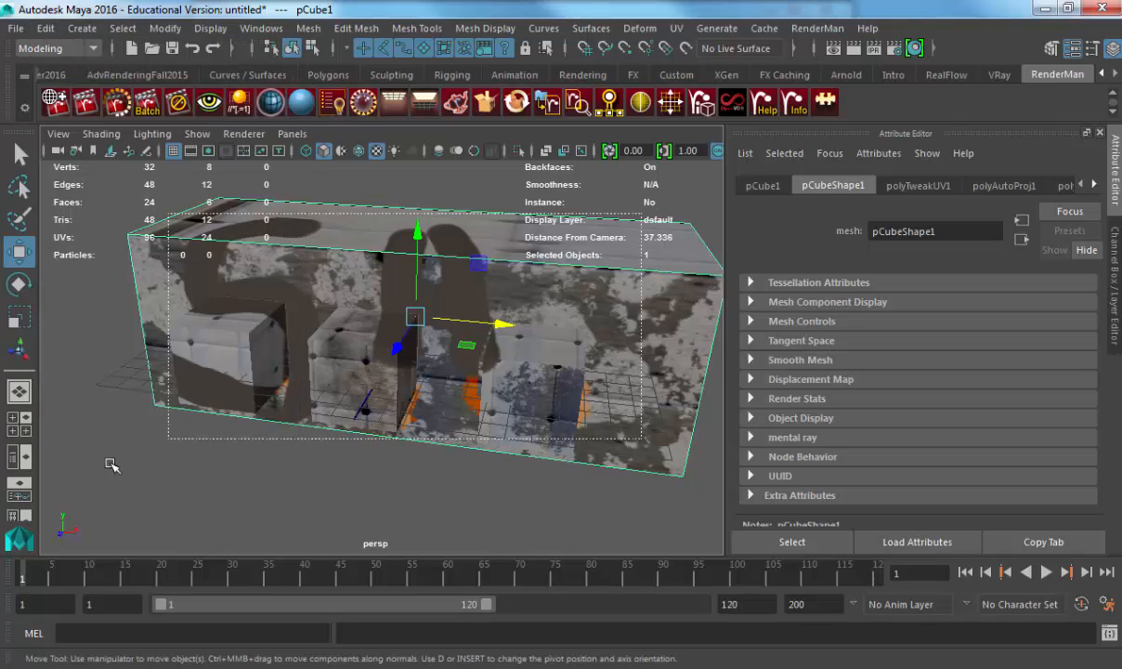
# - Select the scene geometry and examine the extra attributes of the mila_material1 material on the cubes
pyautogui.click(43, 28)
pyautogui.moveTo(230, 236)
pyautogui.click(352, 249)
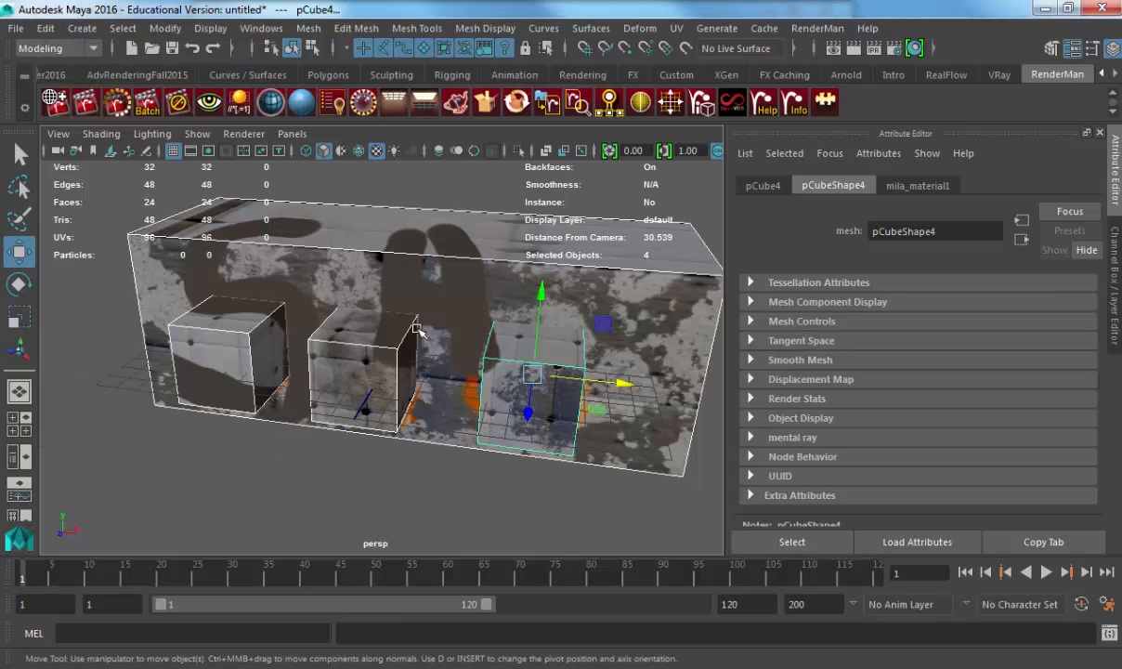
pyautogui.click(915, 185)
pyautogui.scroll(-1, 839, 372)
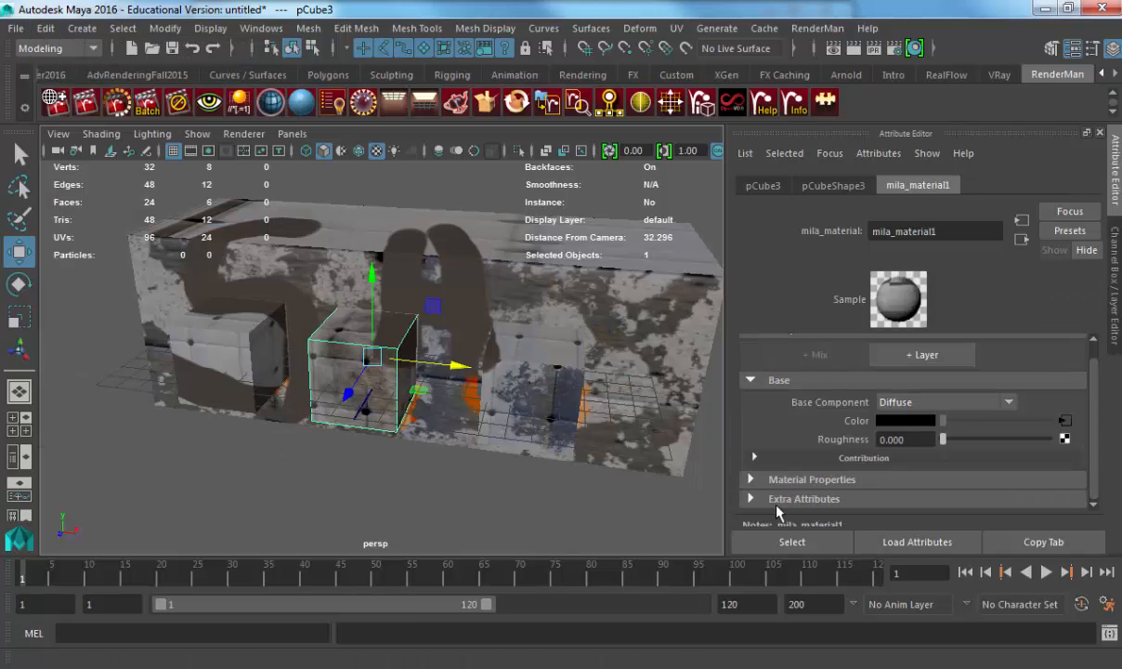
pyautogui.click(776, 500)
pyautogui.scroll(-3, 807, 453)
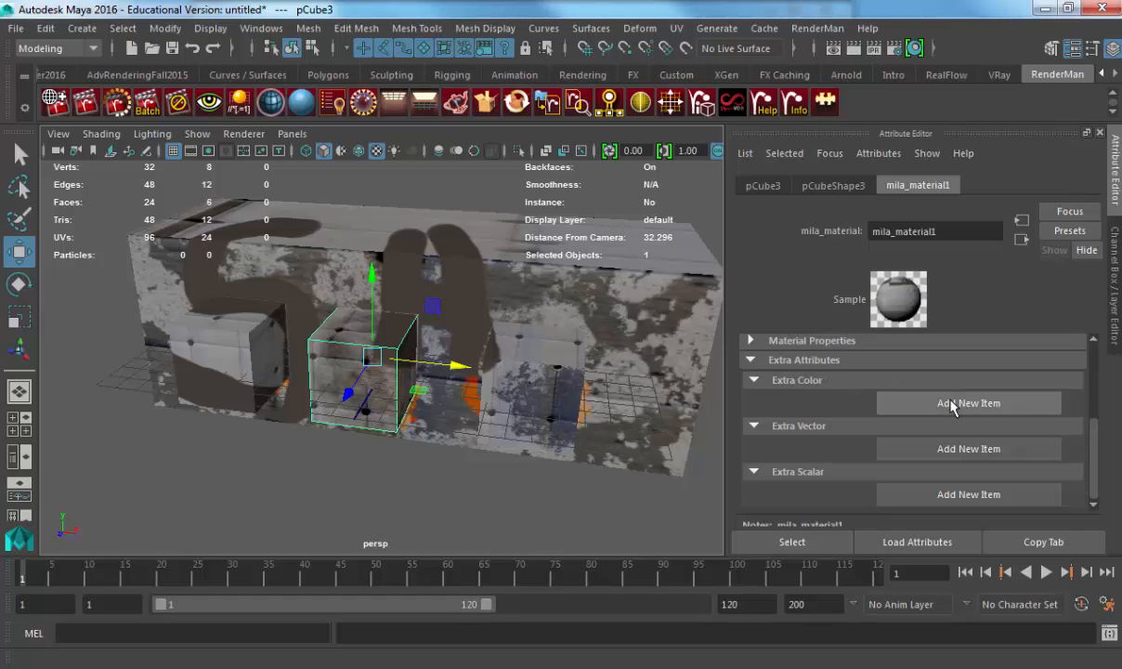
# - Connect a 2D bump utility node to the Overall Bump of mila_material1
pyautogui.click(806, 363)
pyautogui.click(824, 473)
pyautogui.scroll(-3, 836, 452)
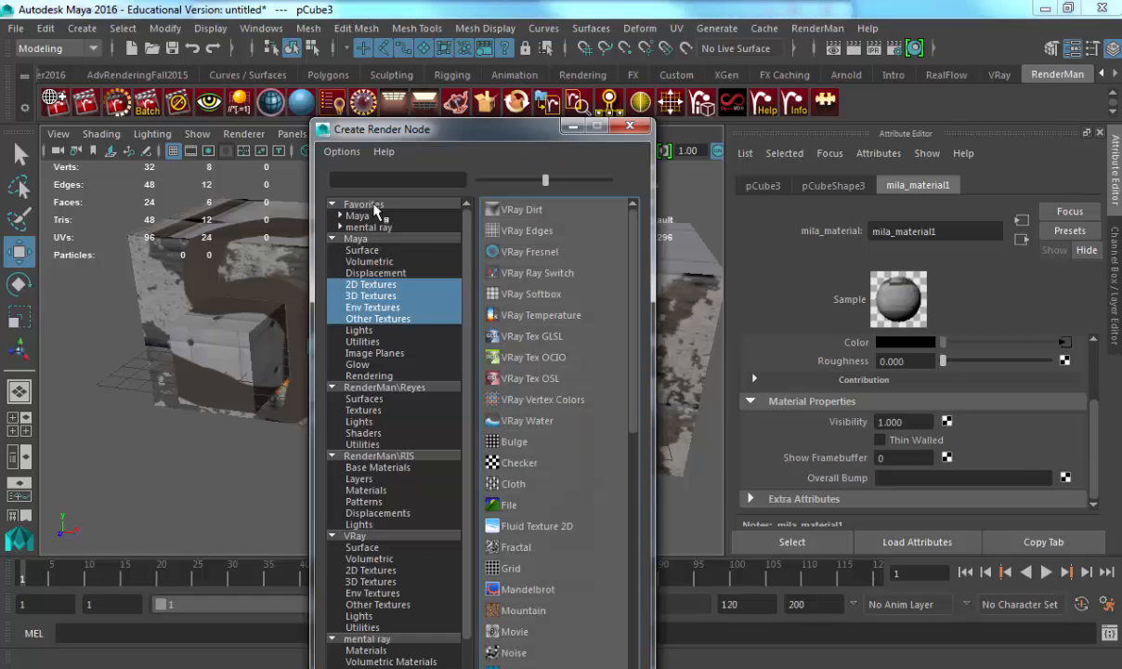
pyautogui.click(383, 181)
pyautogui.write('bump')
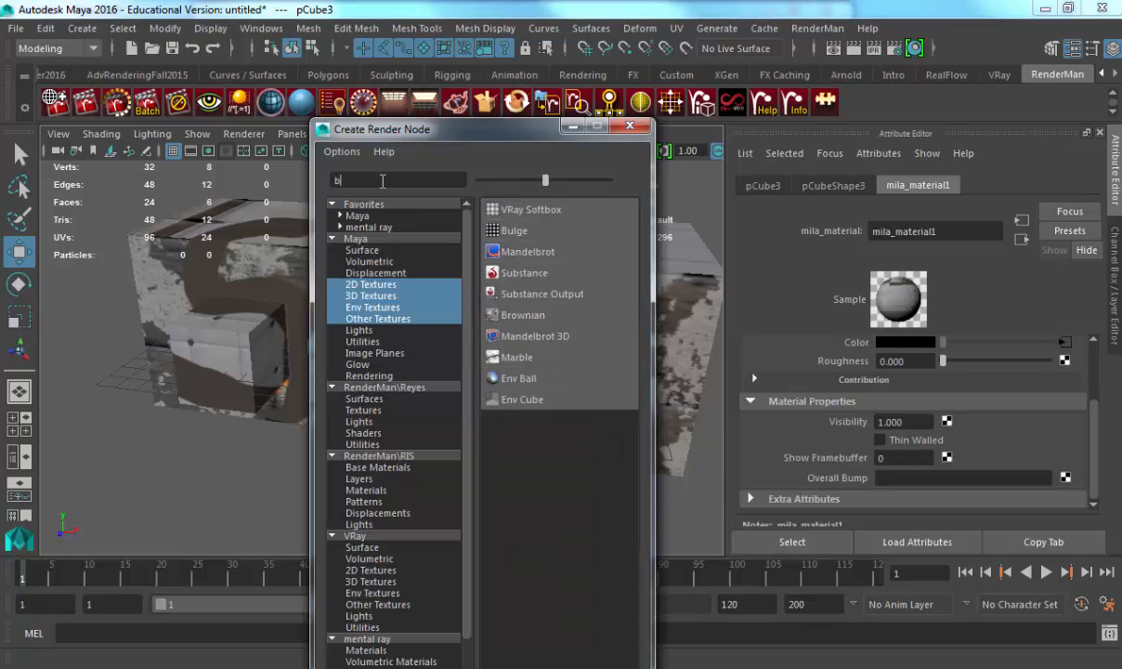
pyautogui.click(364, 341)
pyautogui.click(485, 199)
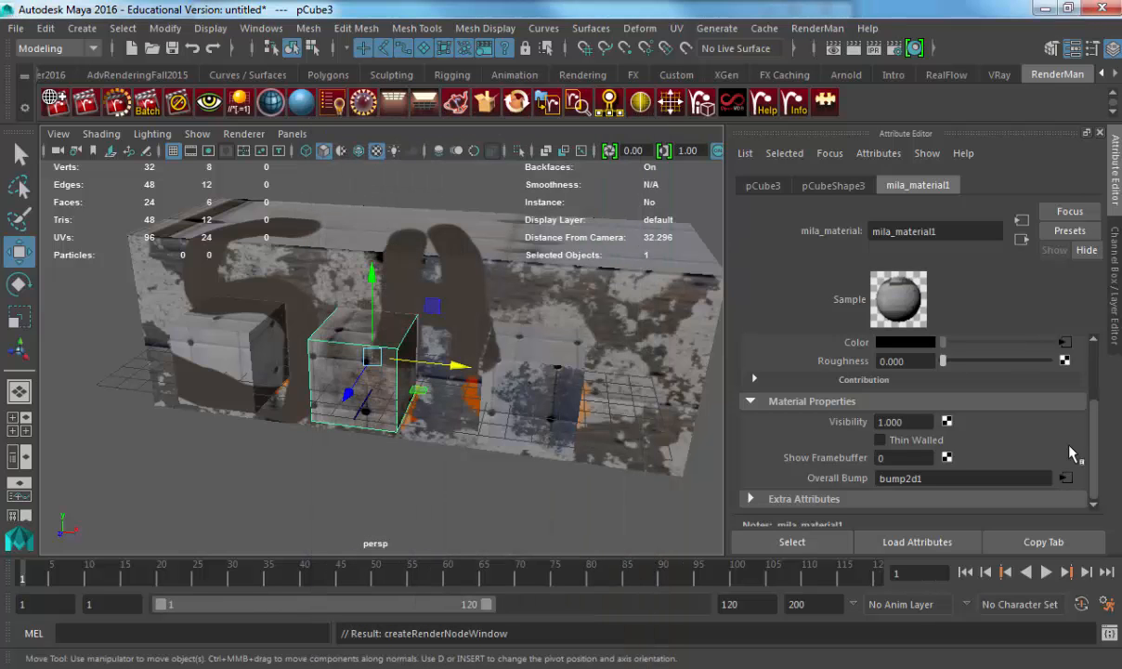
# - Set the bump node's Bump Value to 1.230 and connect a File texture to it
pyautogui.click(1066, 477)
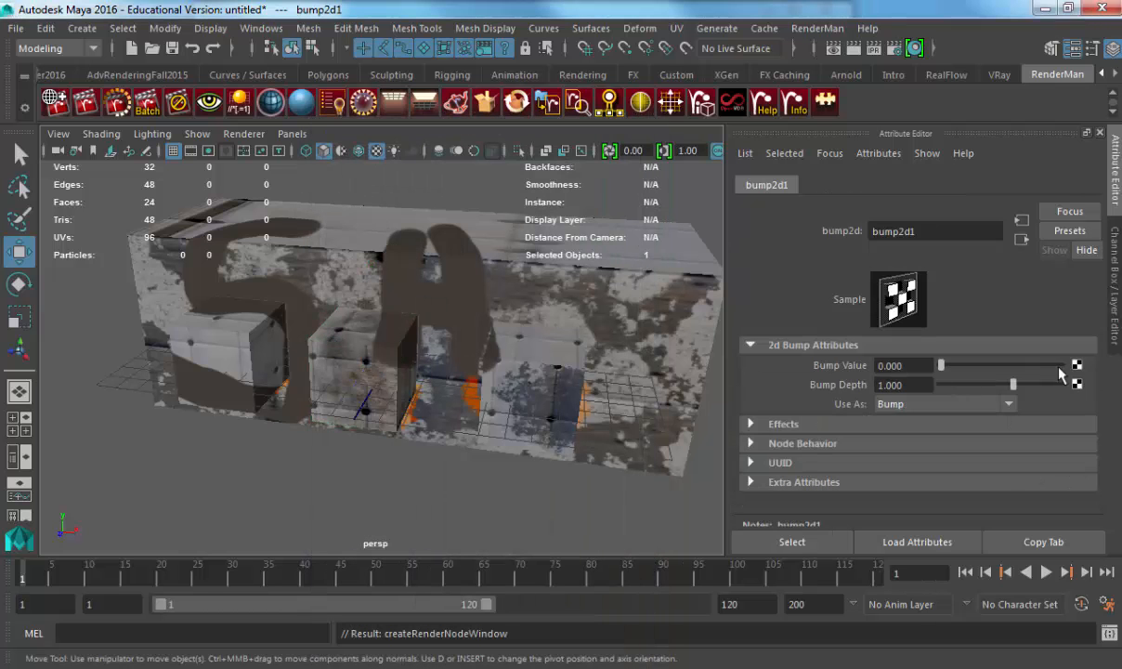
pyautogui.moveTo(941, 366); pyautogui.dragTo(1015, 367)
pyautogui.click(1076, 365)
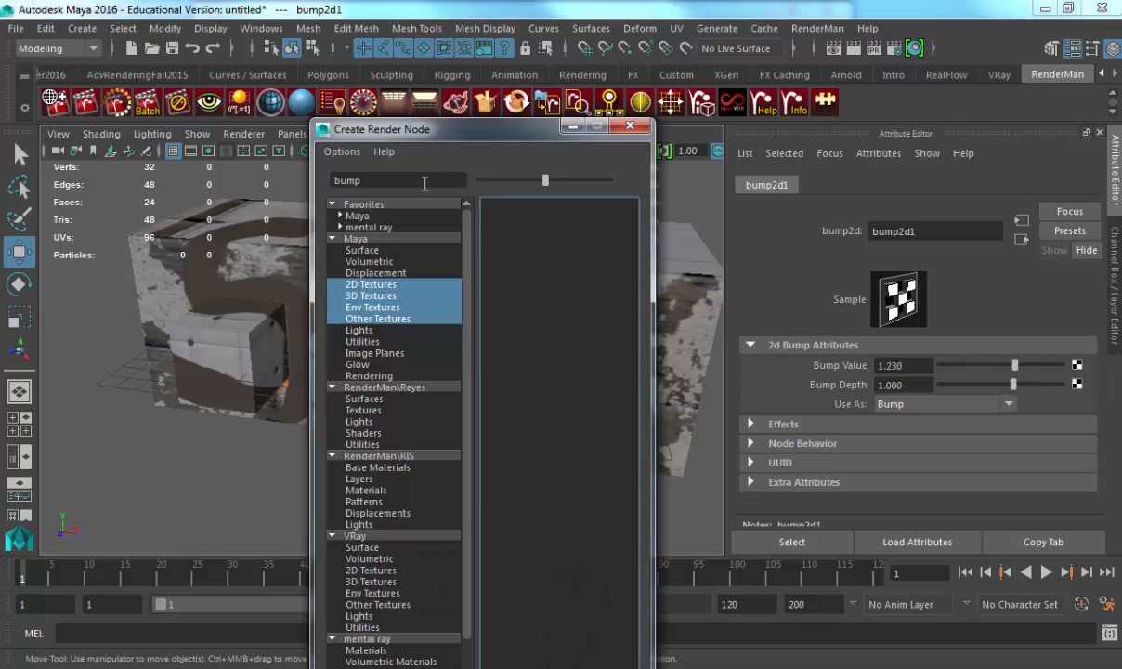
pyautogui.doubleClick(425, 183)
pyautogui.write('fil')
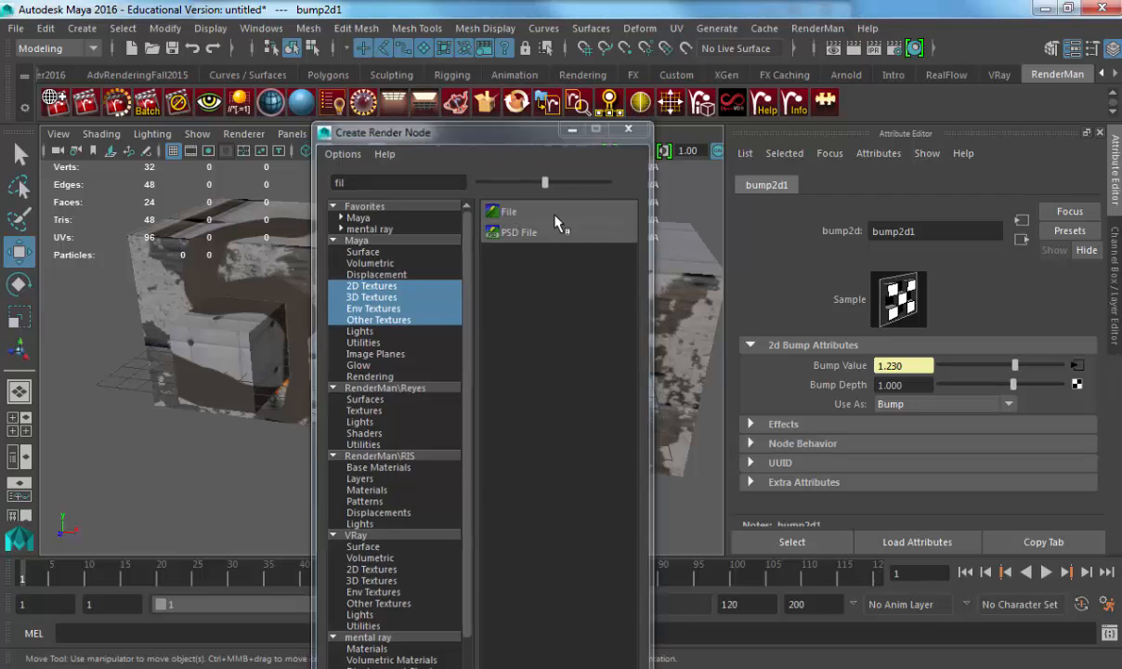
pyautogui.click(556, 217)
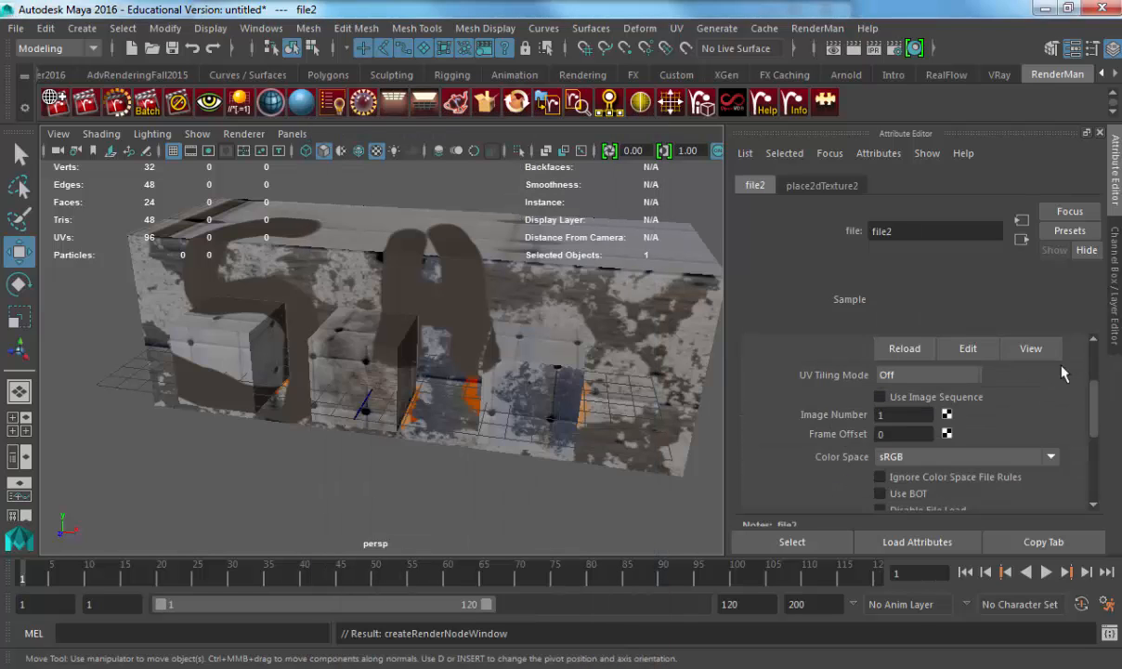
# - Load color_Bump.flattened.1001.tif as the image of the bump file texture
pyautogui.click(1072, 427)
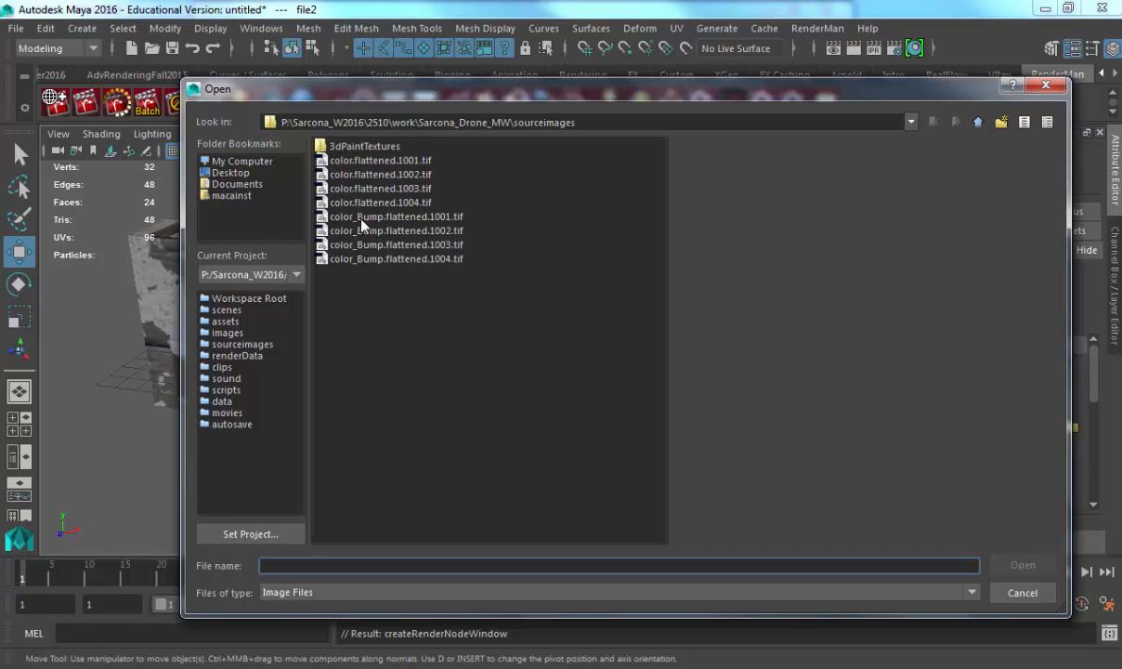
pyautogui.click(376, 217)
pyautogui.click(377, 231)
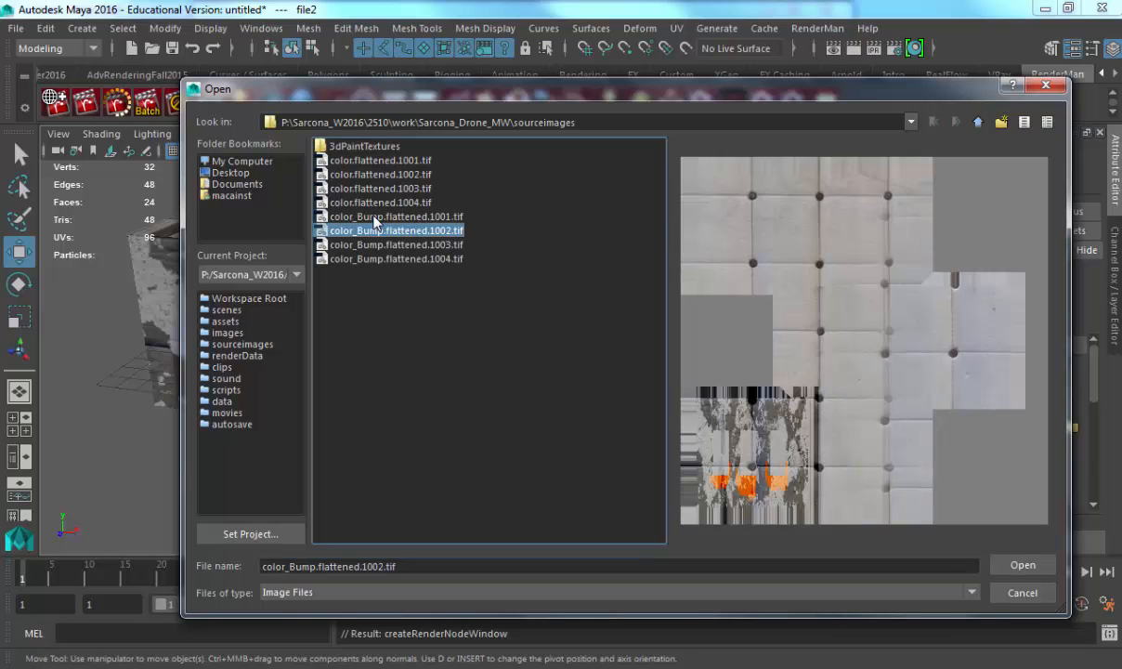
pyautogui.doubleClick(374, 218)
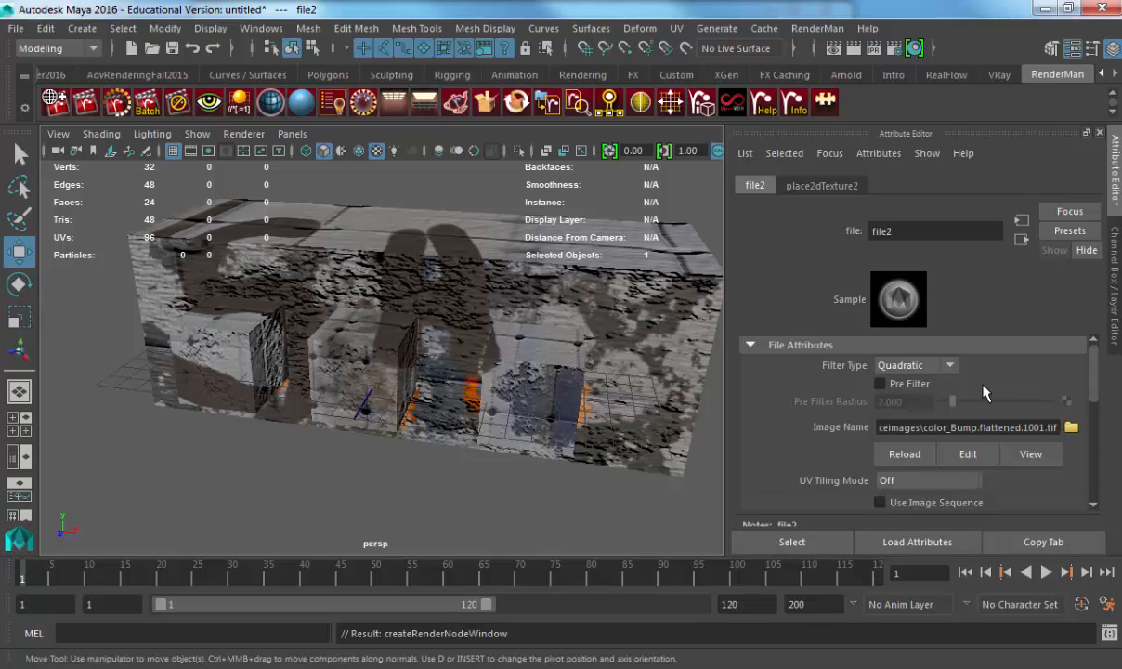
# - Set the bump file texture's UV tiling mode to UDIM (Mari)
pyautogui.scroll(-3, 929, 393)
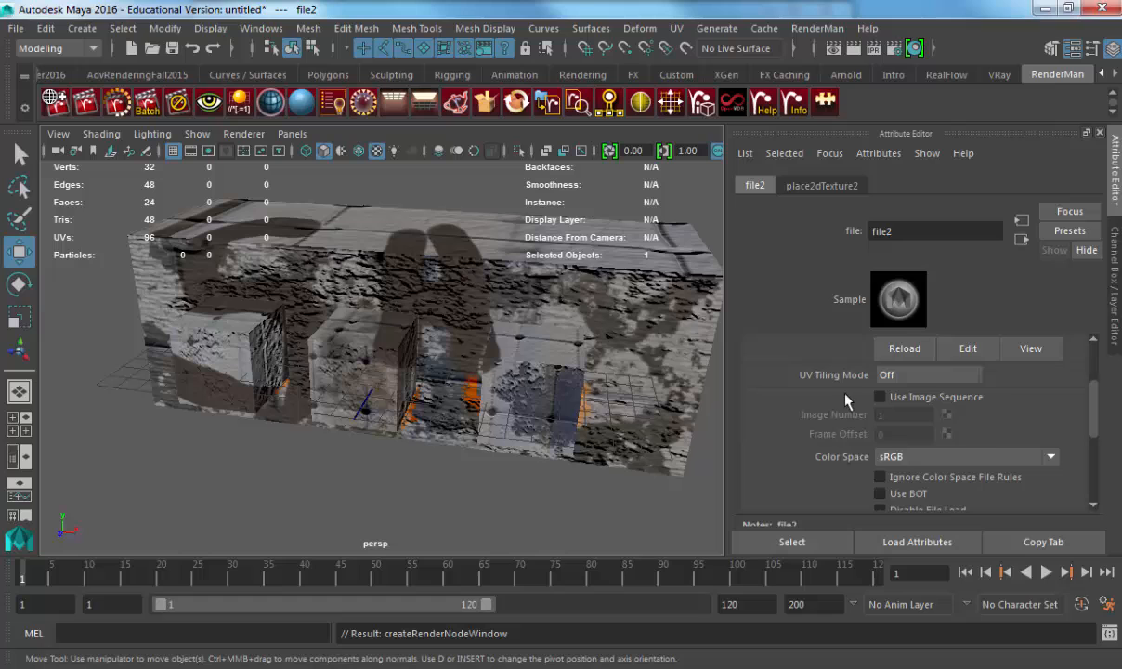
pyautogui.click(919, 376)
pyautogui.click(904, 447)
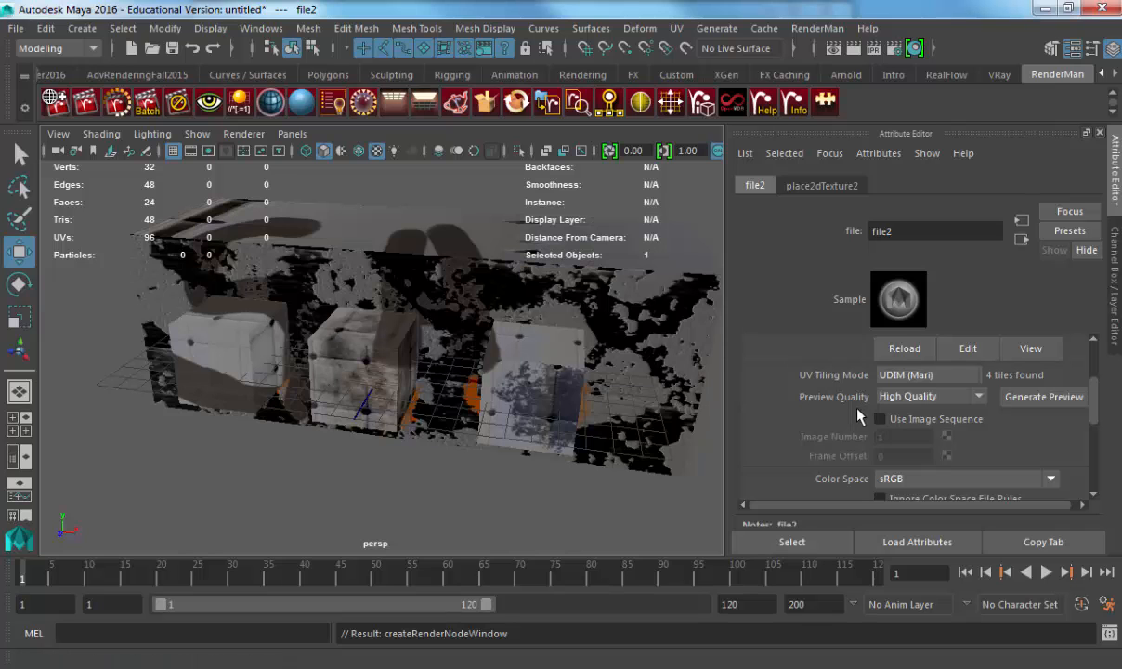
# - Render the box and cubes with mental ray from an angled perspective view, and close the render window
pyautogui.keyDown('alt'); pyautogui.moveTo(406, 459); pyautogui.dragTo(421, 393); pyautogui.keyUp('alt')
pyautogui.keyDown('alt'); pyautogui.moveTo(414, 390); pyautogui.dragTo(313, 366, button='right'); pyautogui.keyUp('alt')
pyautogui.click(853, 51)
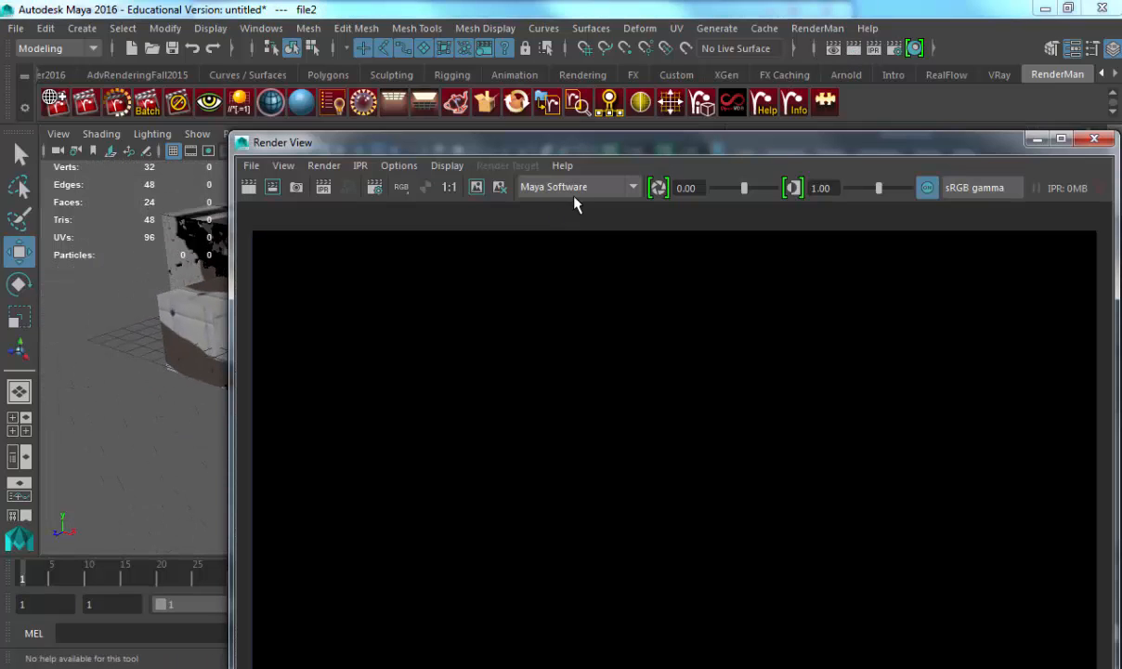
pyautogui.click(571, 188)
pyautogui.click(541, 296)
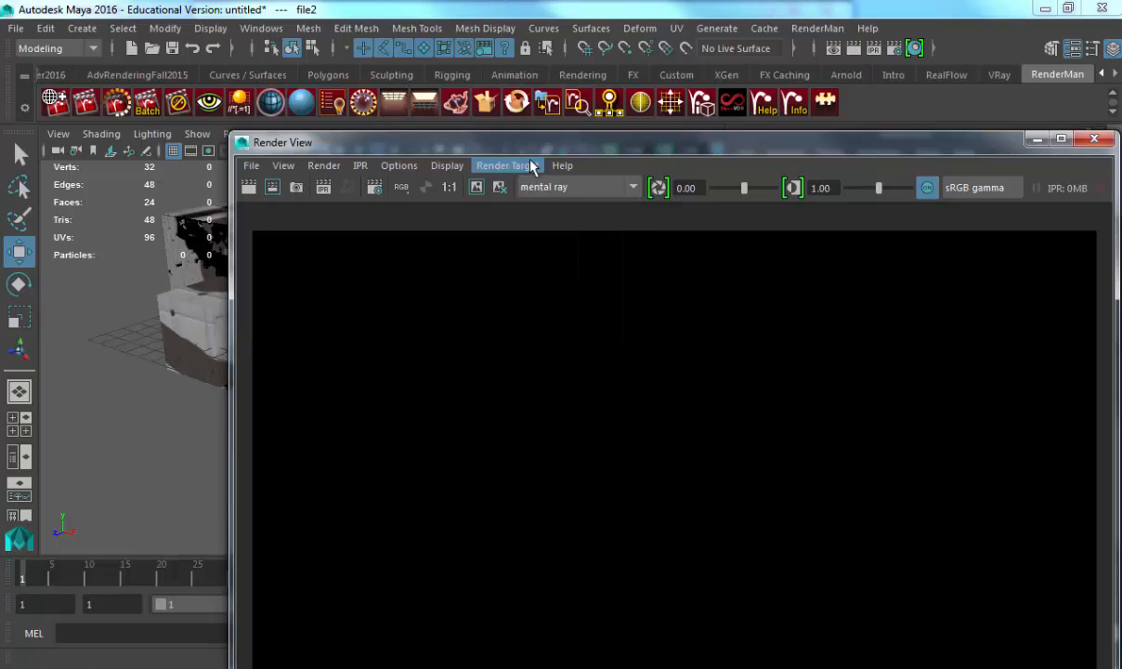
pyautogui.moveTo(492, 144); pyautogui.dragTo(208, 42)
pyautogui.click(89, 75)
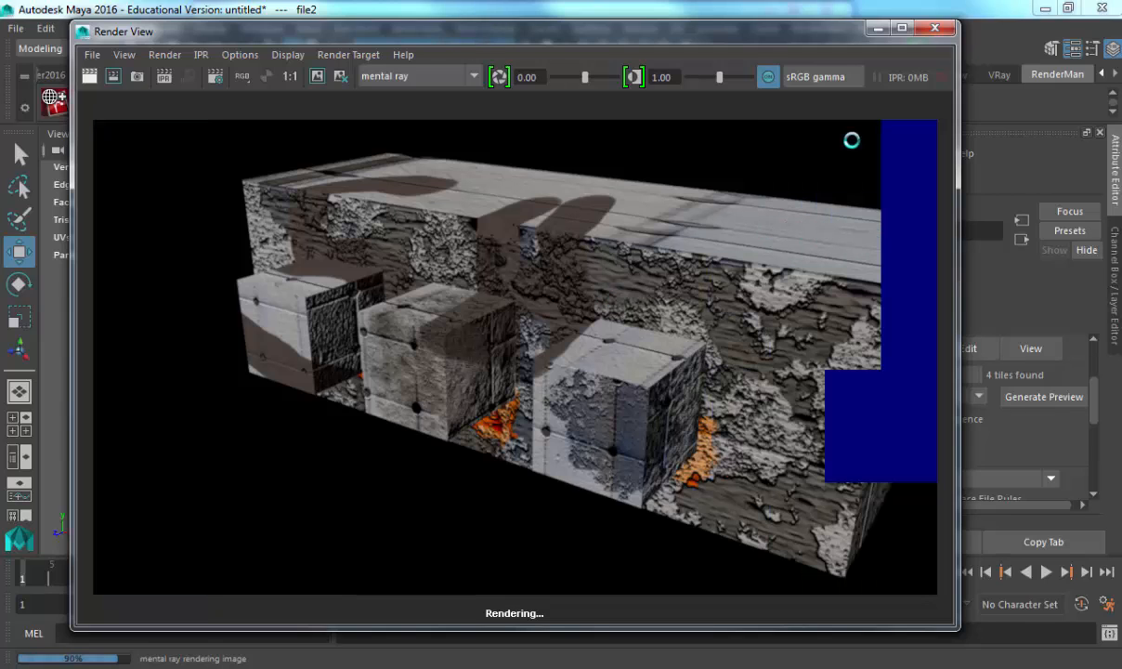
pyautogui.click(935, 29)
# - Try color.flattened.1001.tif as the bump texture's image and generate its UV tile preview
pyautogui.scroll(3, 975, 361)
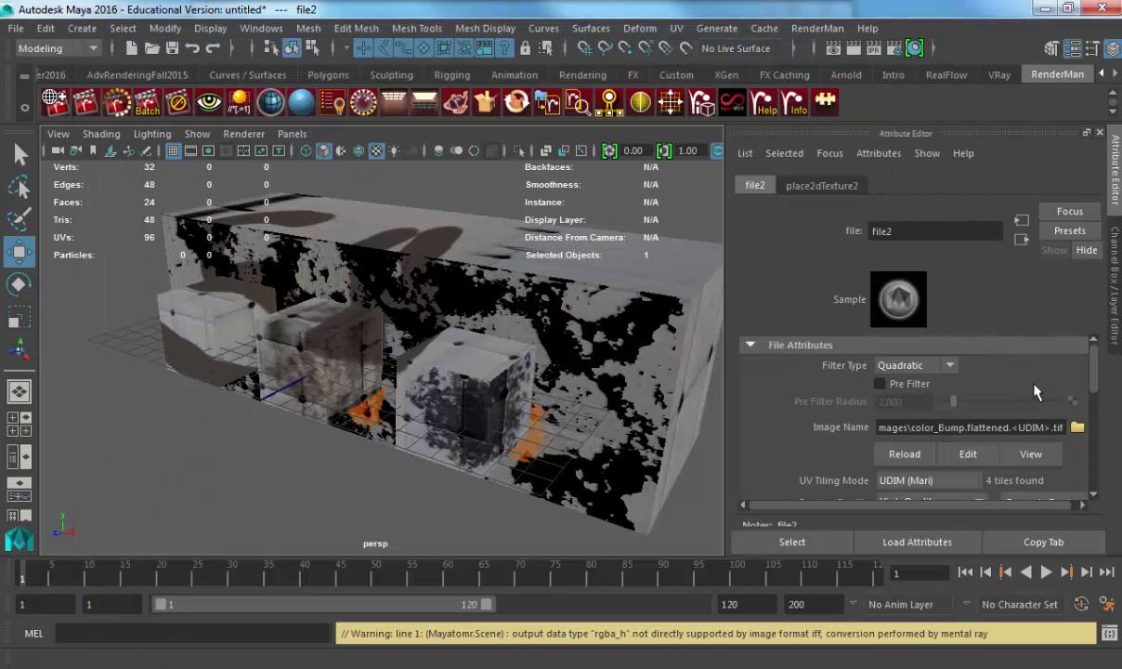
pyautogui.scroll(-2, 974, 362)
pyautogui.click(1078, 376)
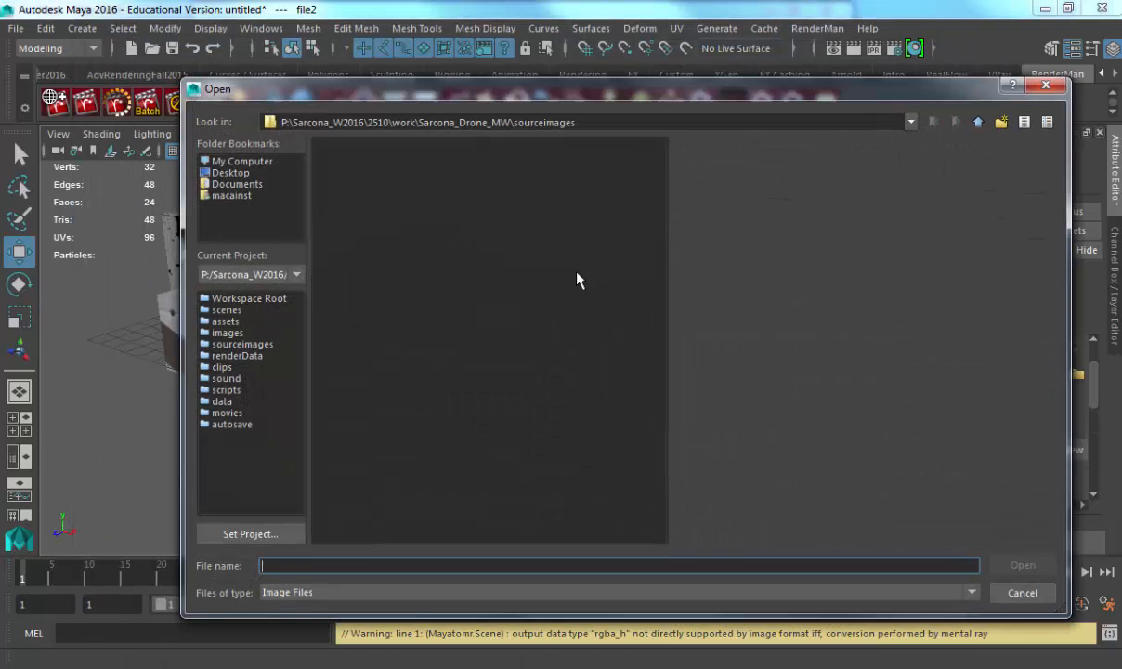
pyautogui.click(351, 162)
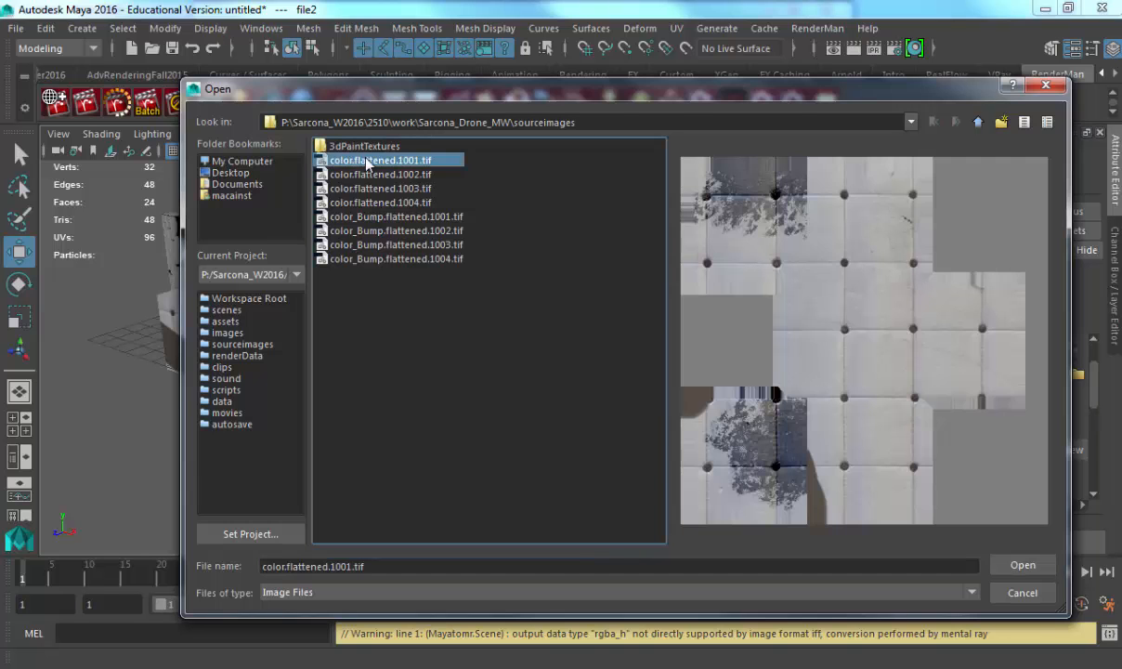
pyautogui.doubleClick(351, 162)
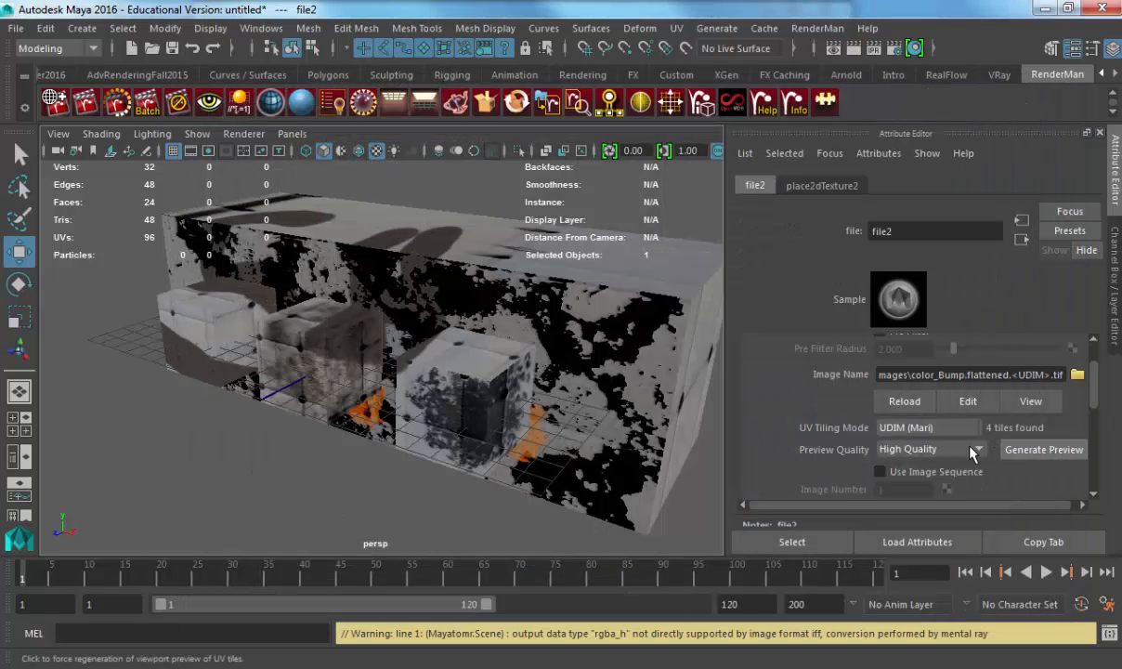
pyautogui.click(1033, 455)
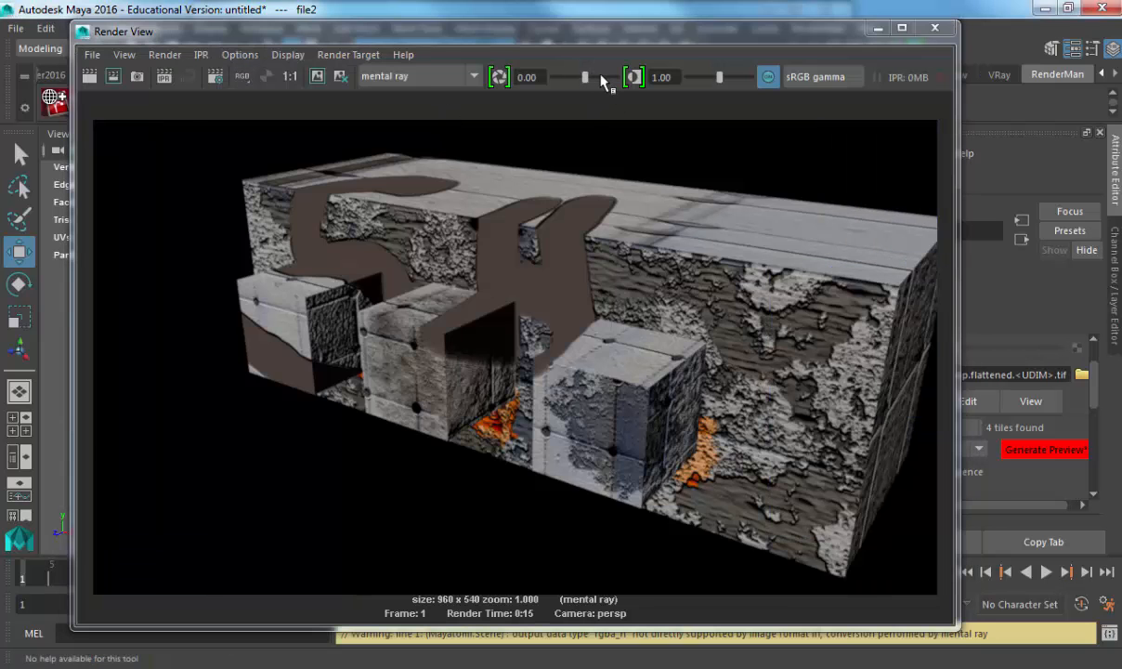
# - Adjust the exposure and gamma of the rendered image to examine the bump, and close the render window
pyautogui.moveTo(585, 78); pyautogui.dragTo(600, 78)
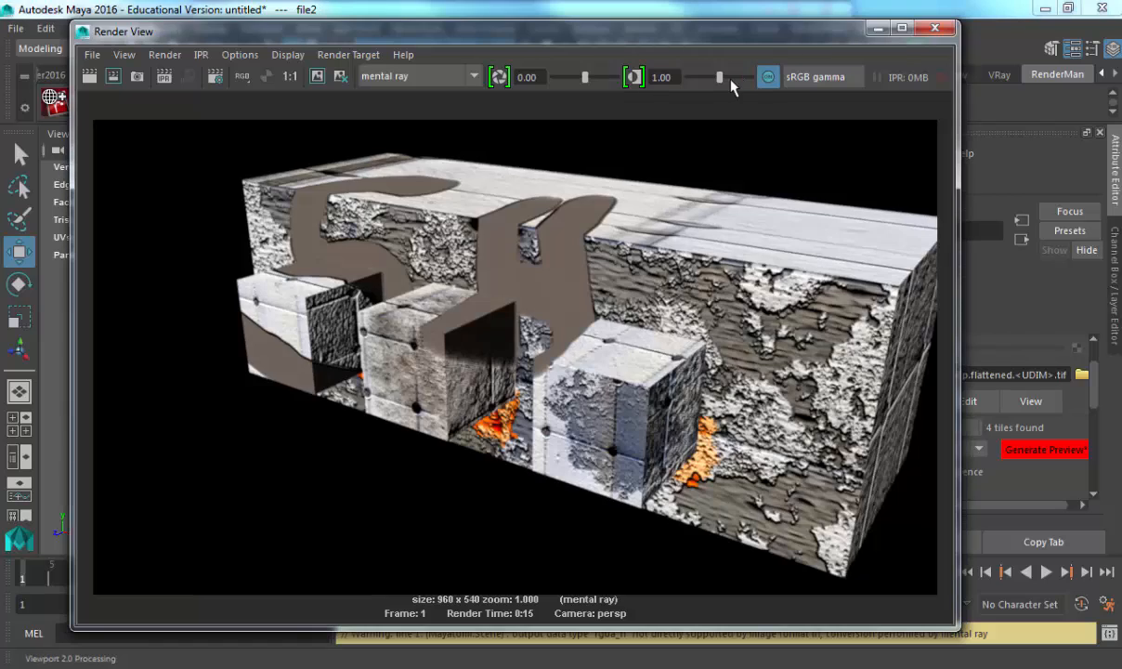
pyautogui.moveTo(719, 78); pyautogui.dragTo(725, 78)
pyautogui.click(937, 28)
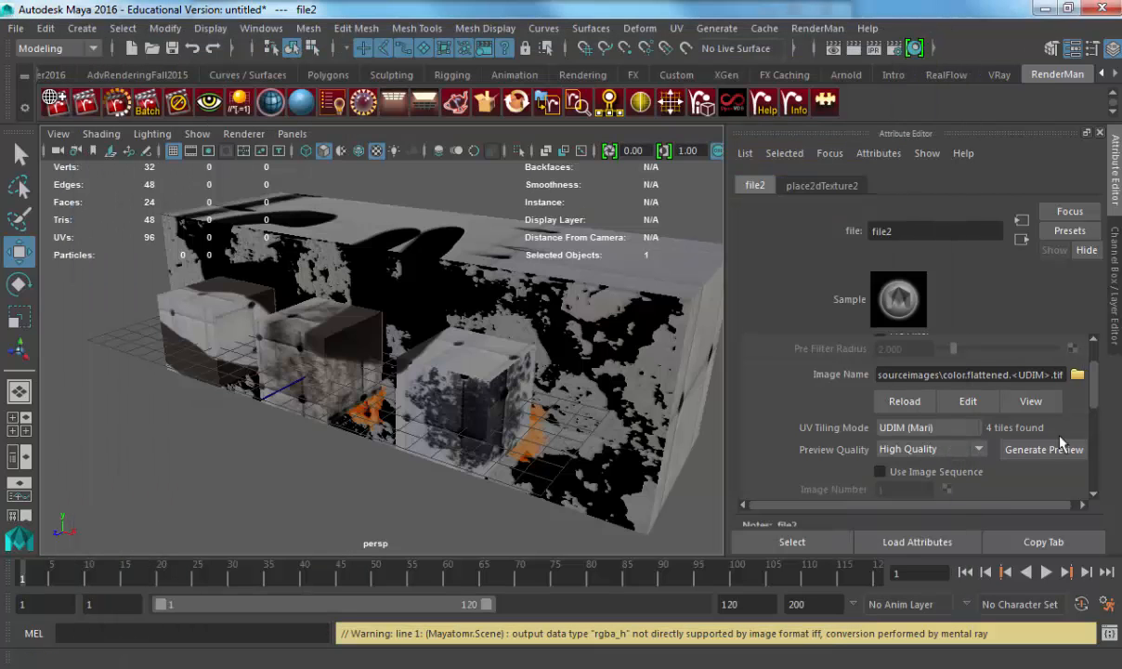
# - Switch the bump file texture's image back to color_Bump.flattened.1001.tif
pyautogui.click(1077, 374)
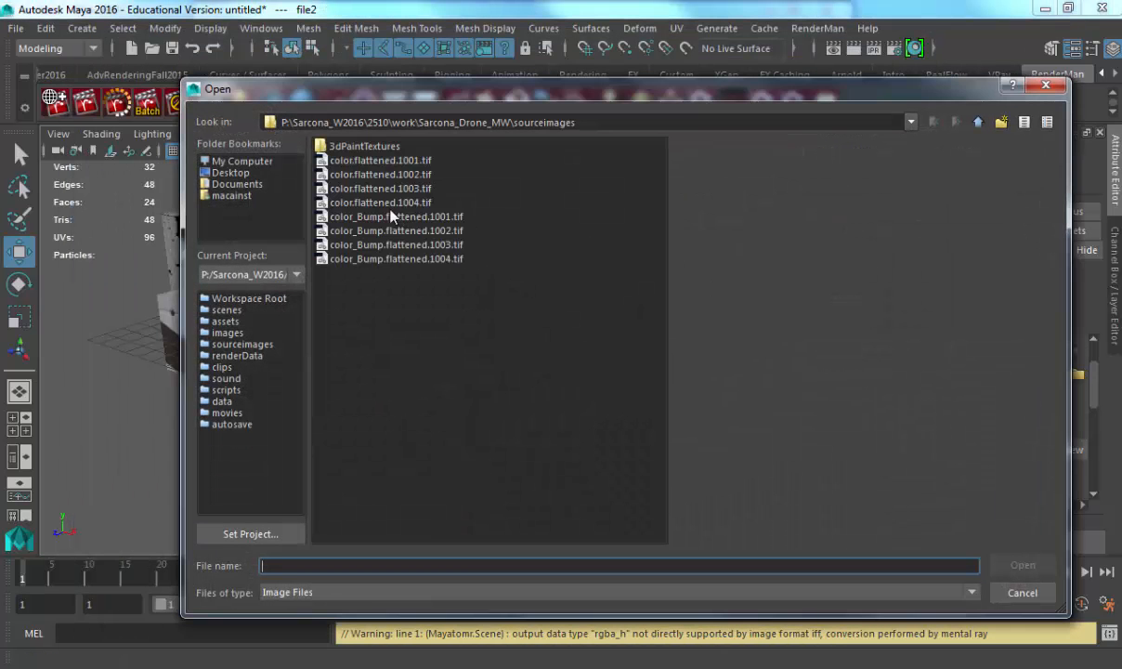
pyautogui.doubleClick(354, 216)
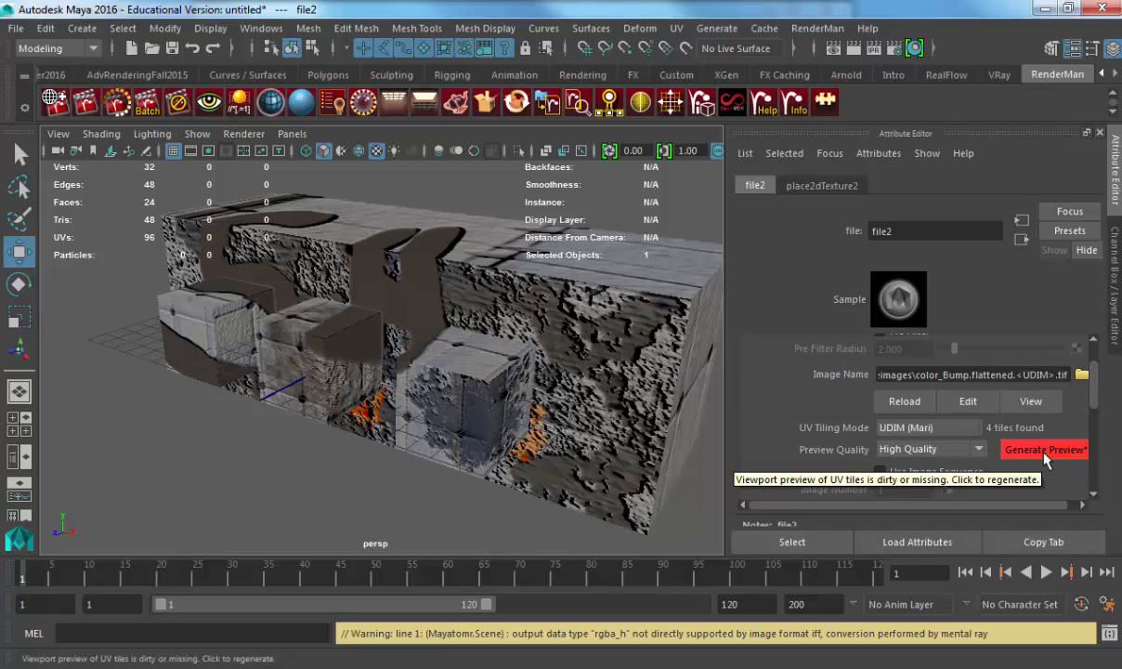
# - Assign a new mental ray mila_material to the nearest cube, pCube4
pyautogui.click(467, 390)
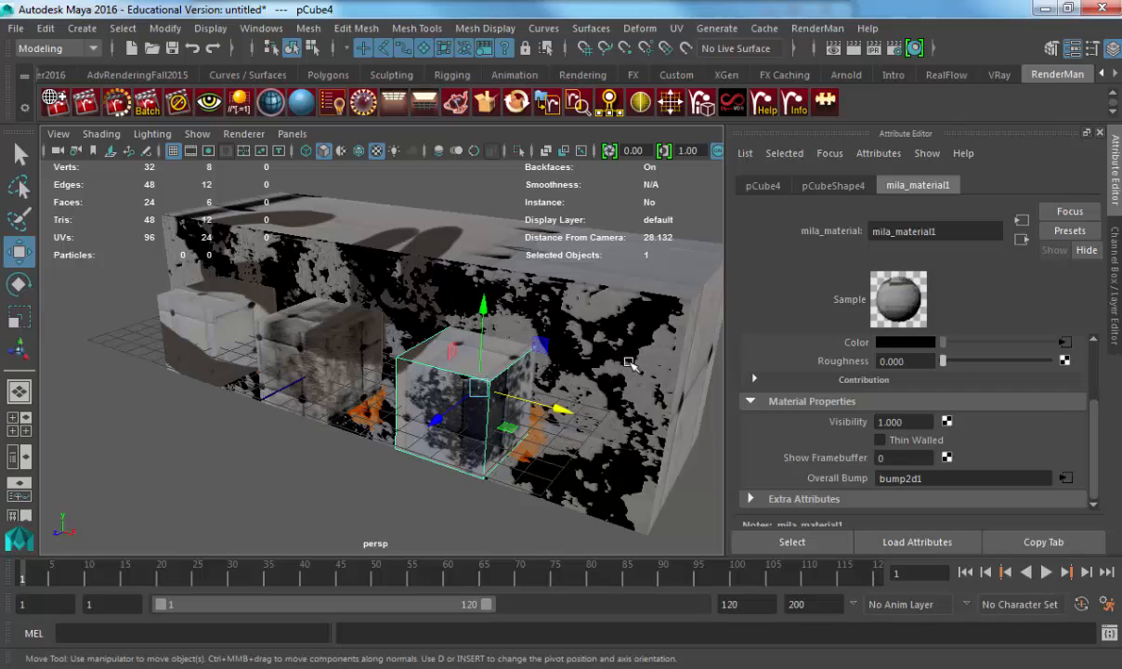
pyautogui.press('space')
pyautogui.click(394, 488)
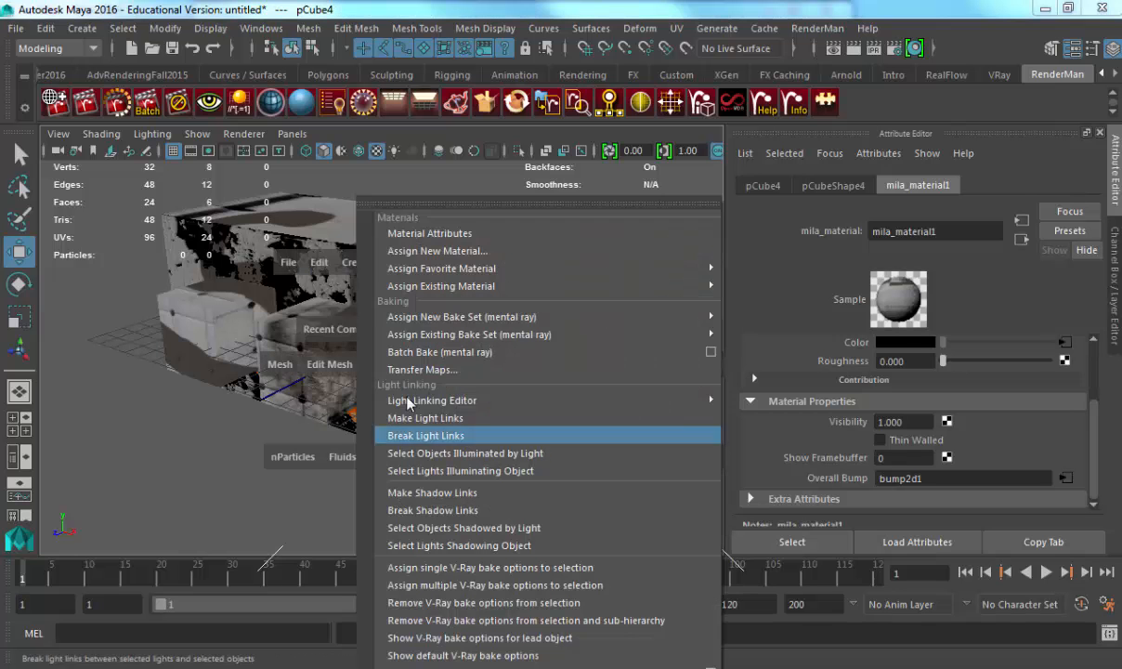
pyautogui.click(491, 260)
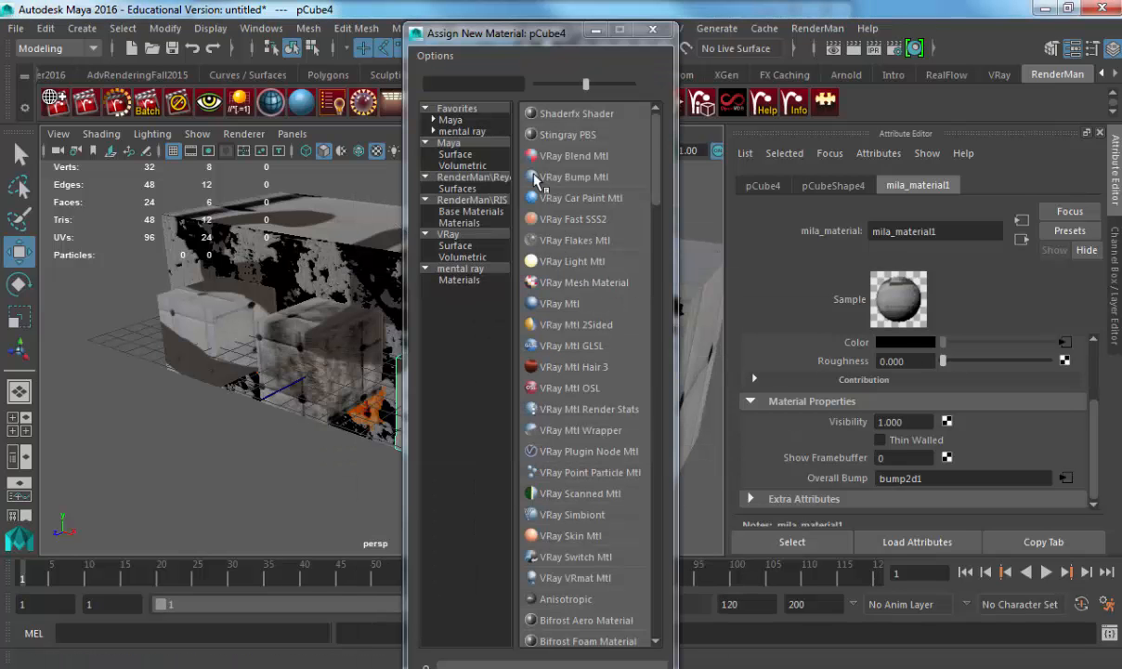
pyautogui.click(465, 269)
pyautogui.click(574, 325)
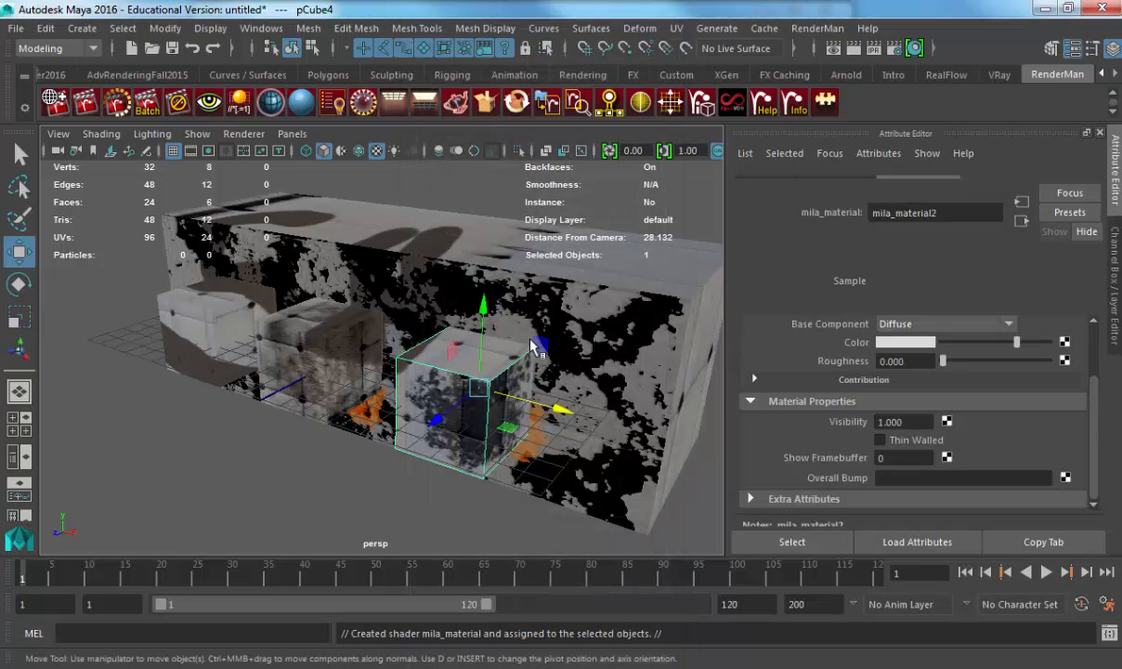
# - Set the base component of the nearest cube's mila_material to Transmissive
pyautogui.click(942, 343)
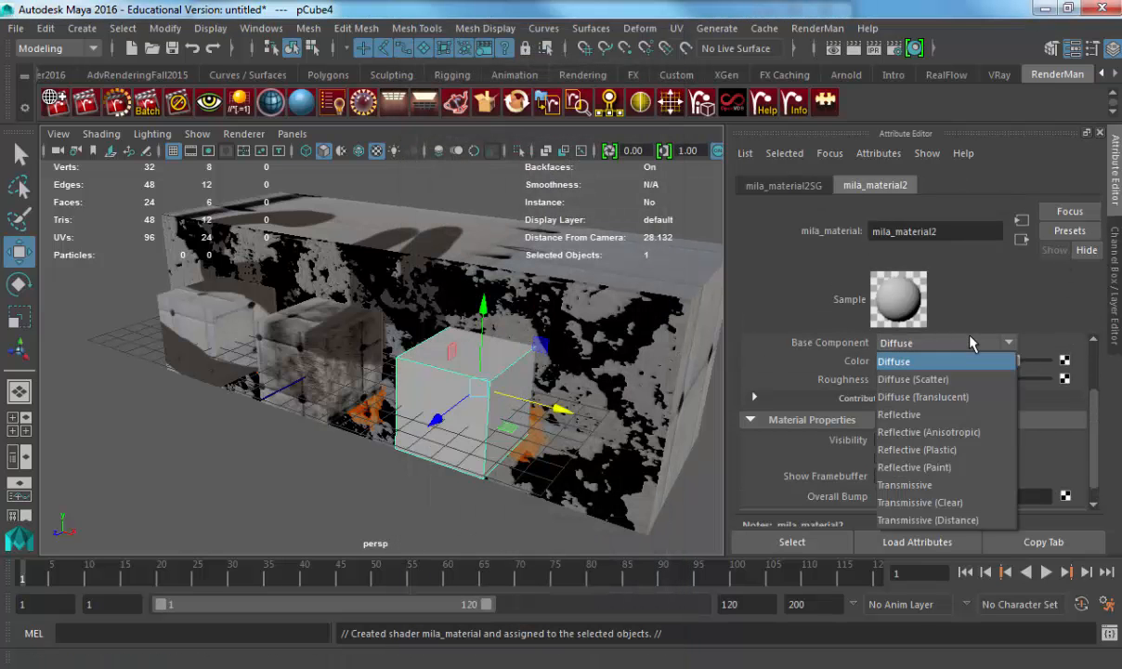
pyautogui.click(935, 485)
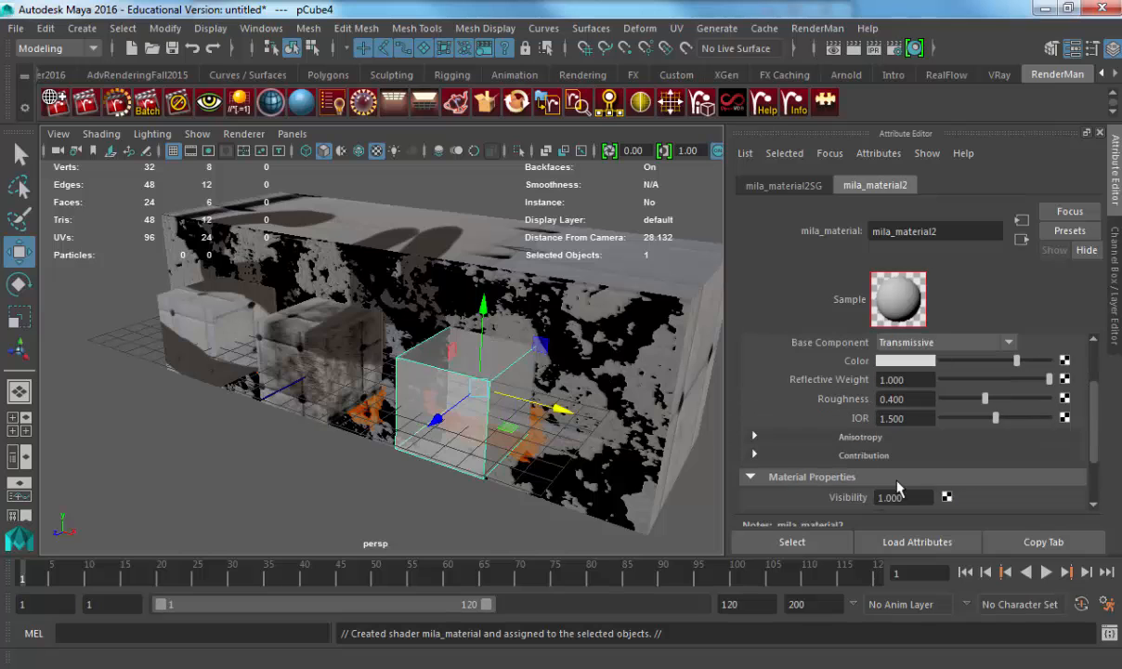
pyautogui.keyDown('alt'); pyautogui.moveTo(641, 390); pyautogui.dragTo(616, 384); pyautogui.keyUp('alt')
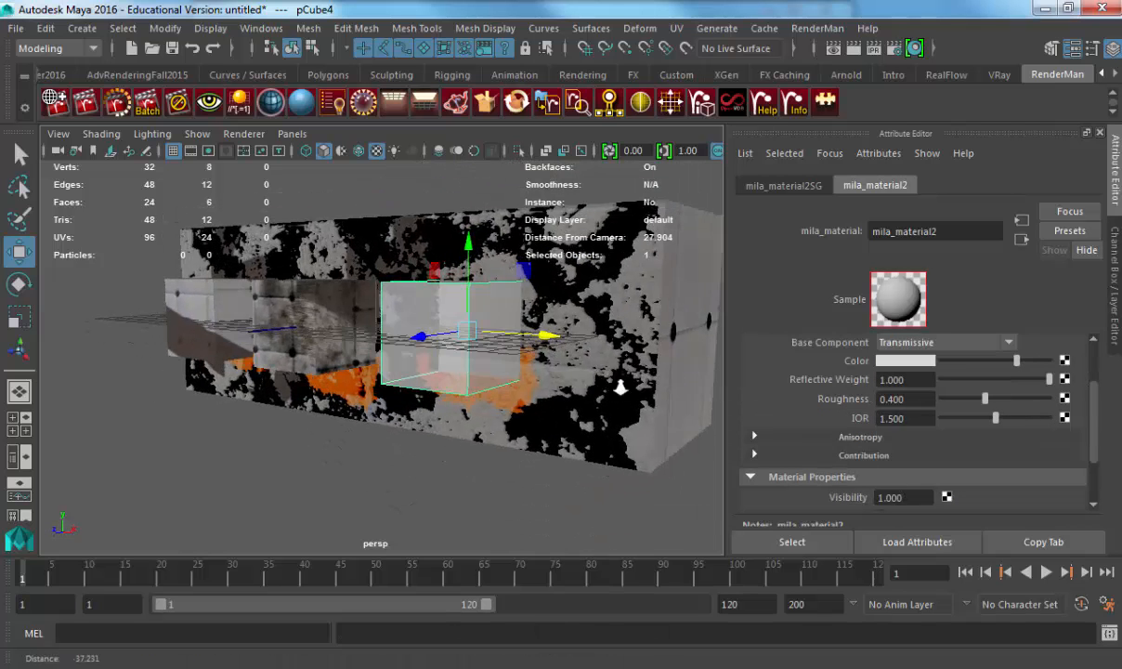
pyautogui.keyDown('alt'); pyautogui.moveTo(620, 387); pyautogui.dragTo(683, 395, button='right'); pyautogui.keyUp('alt')
# - Map a file texture with color.flattened.1001.tif to the transmissive material's color and set its UV tiling mode to UDIM (Mari)
pyautogui.click(1065, 360)
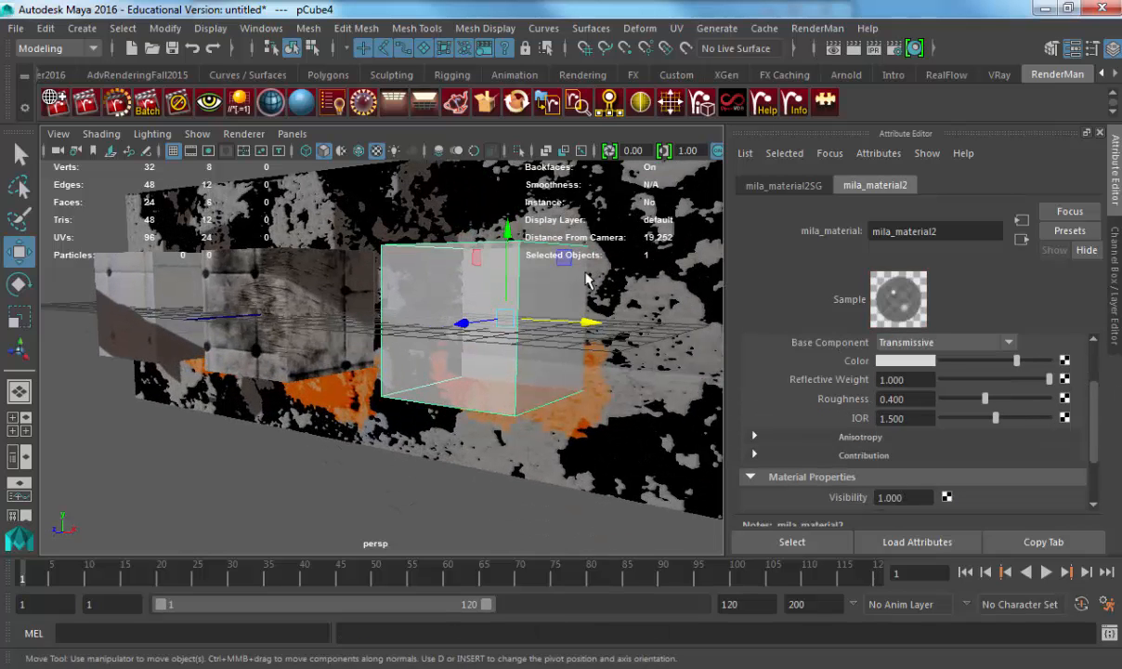
pyautogui.click(501, 209)
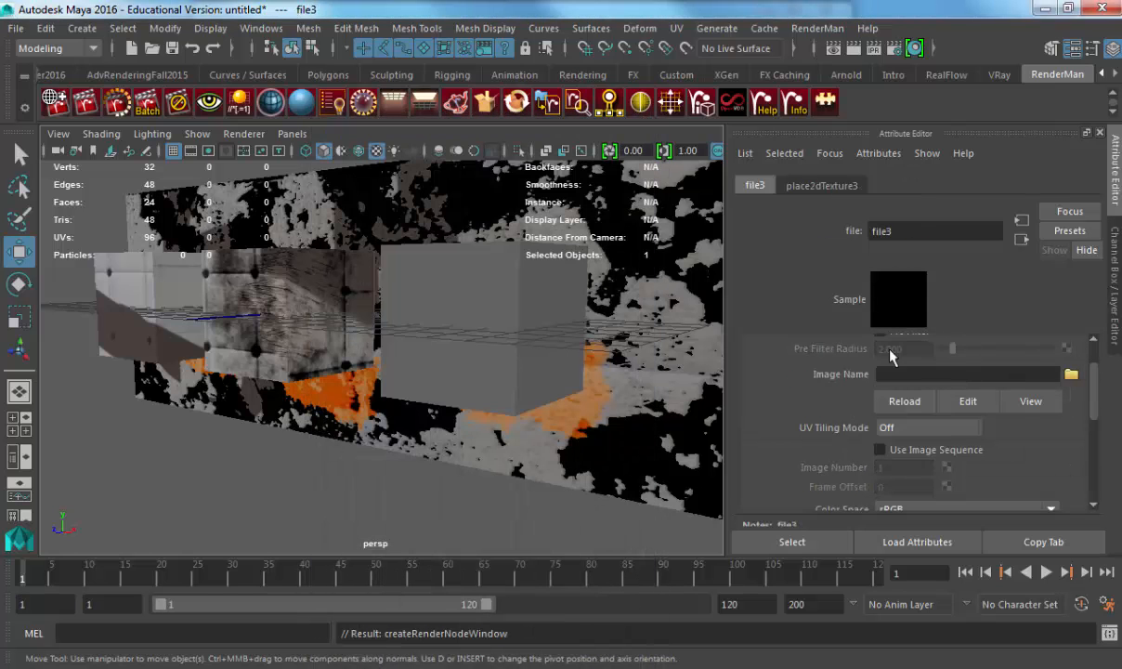
pyautogui.click(1070, 373)
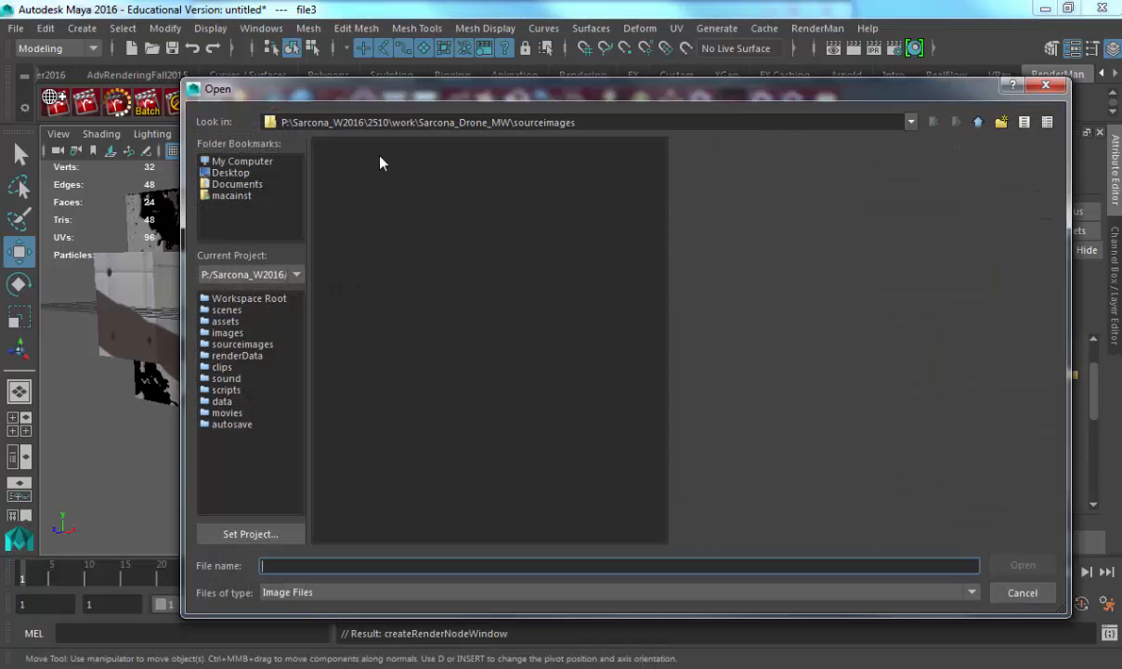
pyautogui.doubleClick(348, 160)
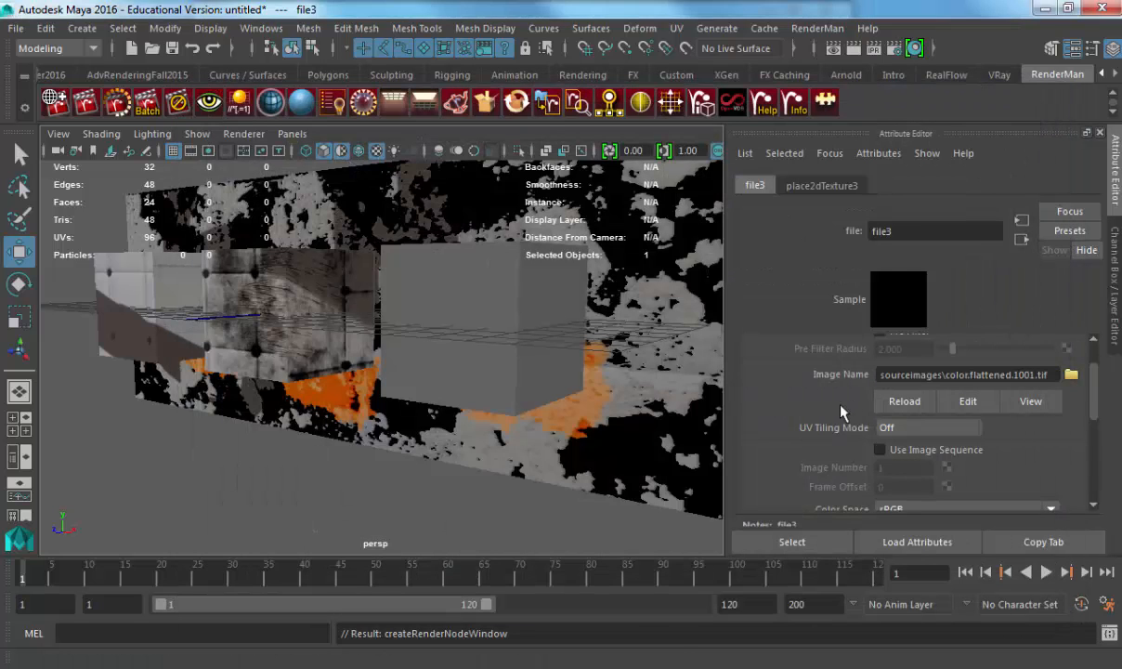
pyautogui.click(924, 427)
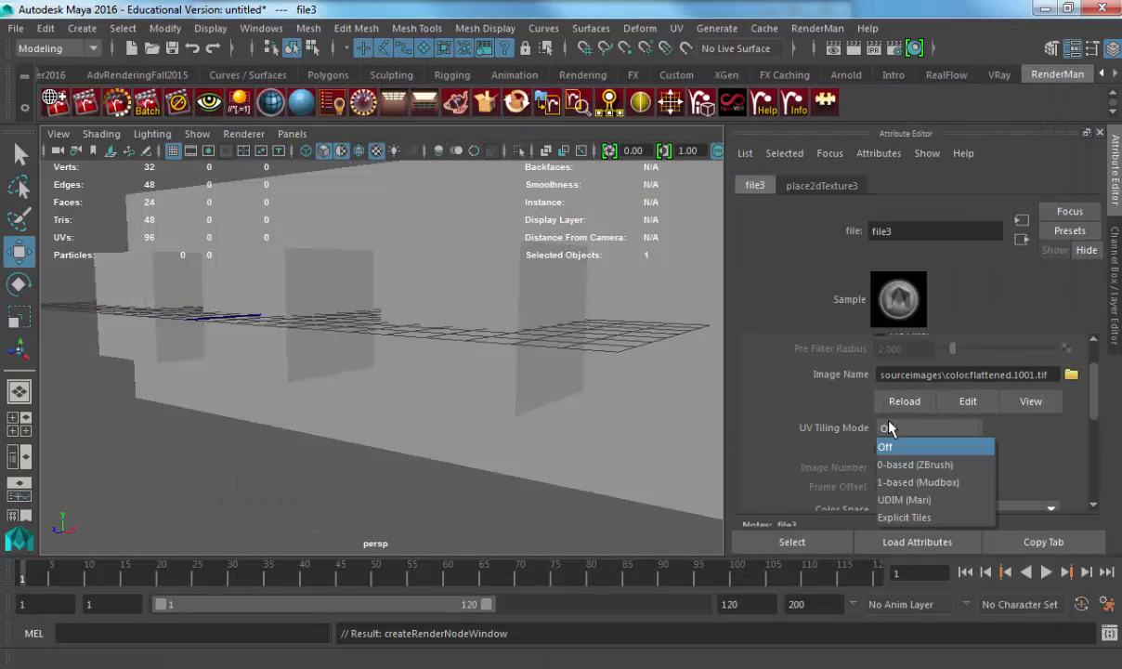
pyautogui.click(906, 500)
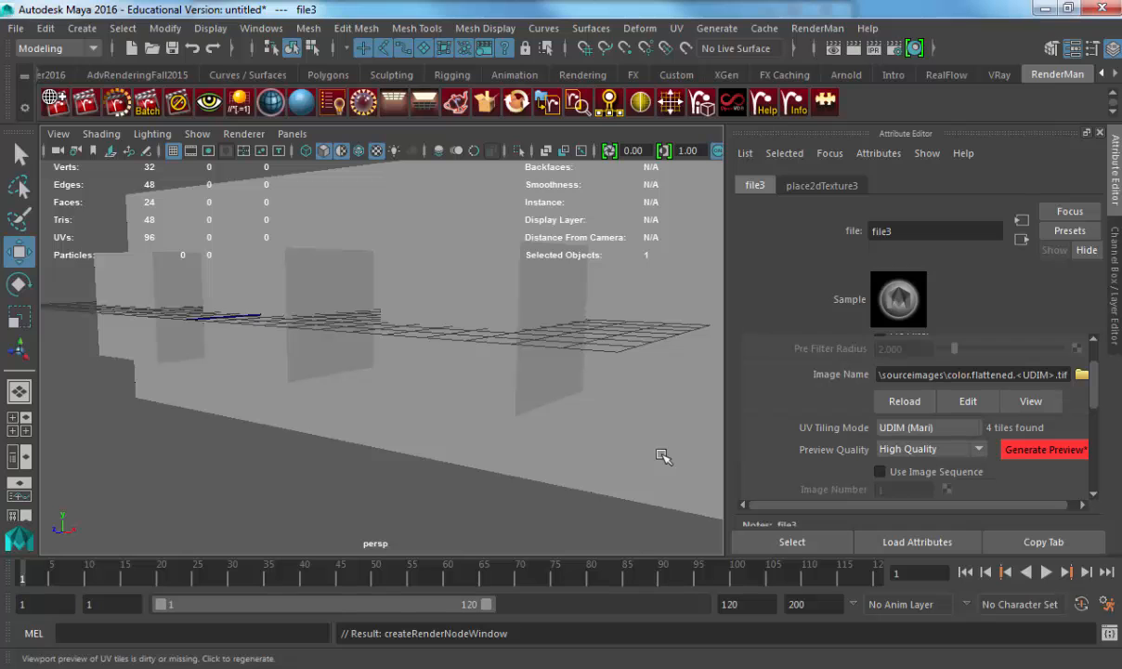
# - Save the scene as a Maya ASCII file named Test_1 in the work folder
pyautogui.keyDown('alt'); pyautogui.moveTo(559, 307); pyautogui.dragTo(461, 353); pyautogui.keyUp('alt')
pyautogui.press('q')
pyautogui.hotkey('ctrl', 'shift', 's')
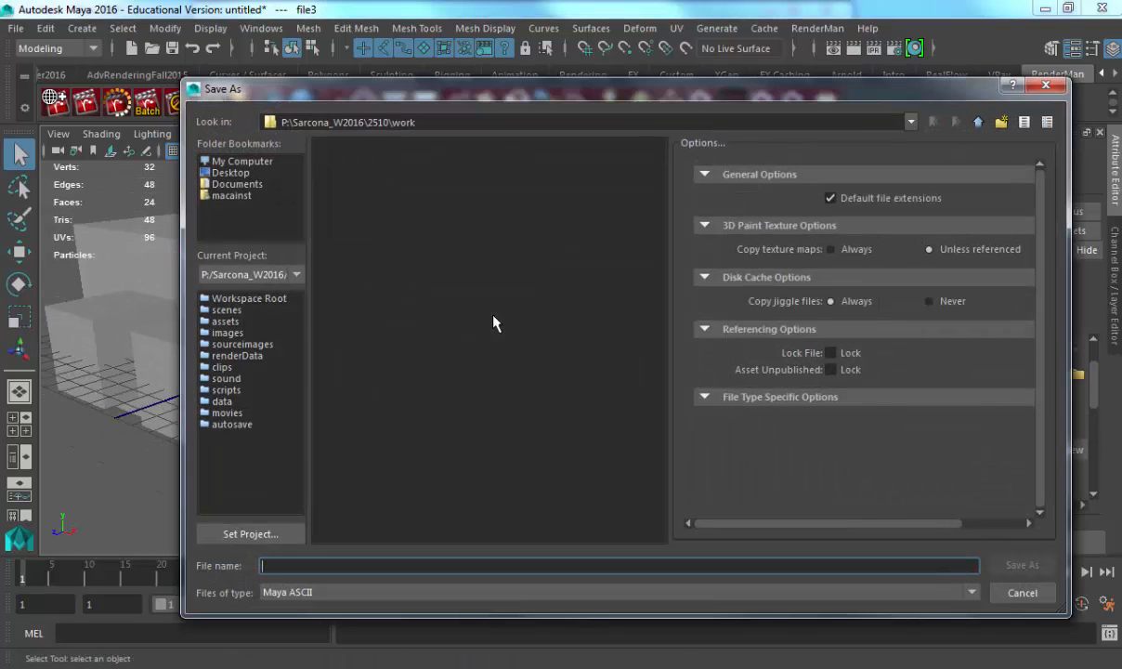
pyautogui.write('Test')
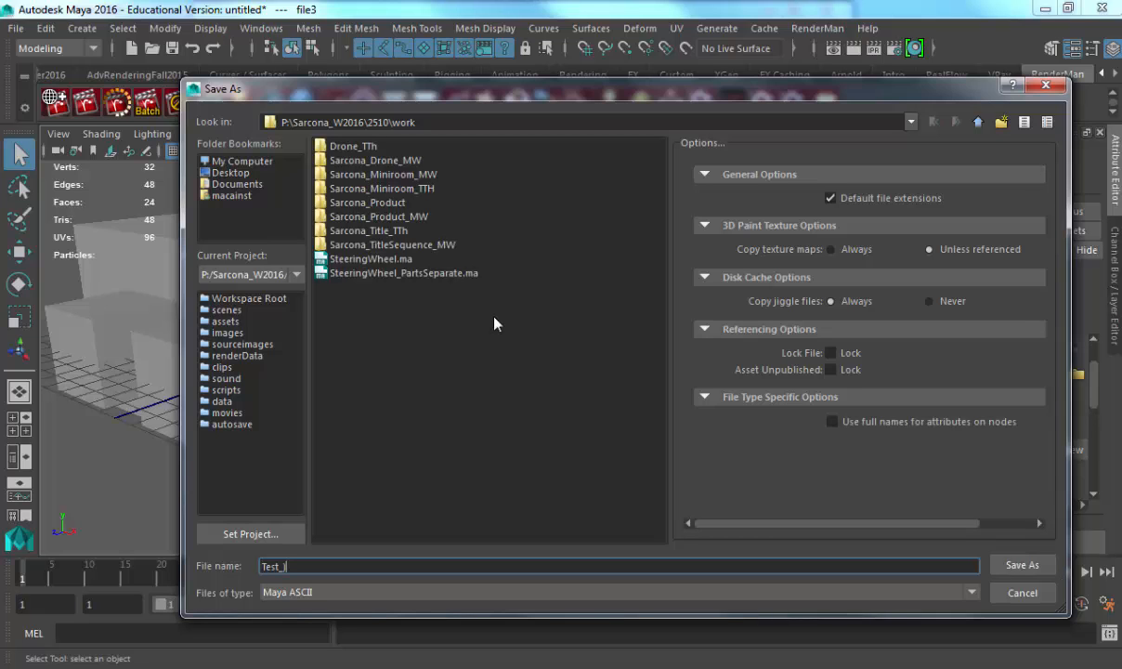
pyautogui.write('_1')
pyautogui.press('Return')
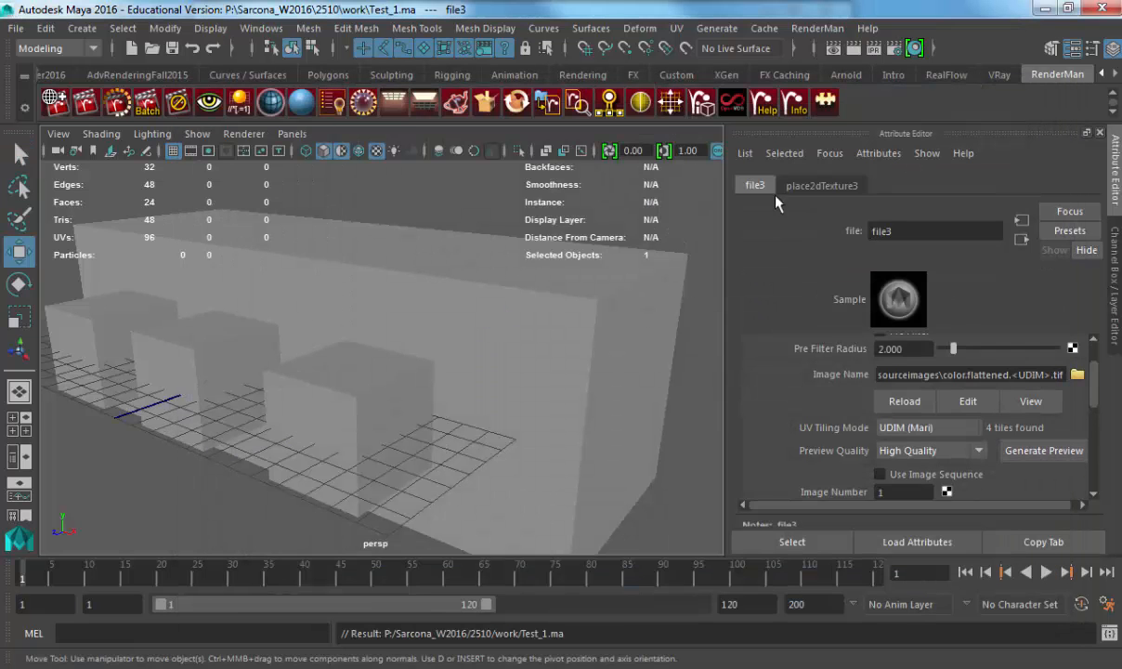
# - Render the scene with mental ray and raise the image's exposure to 2.95 to examine the transmissive cube
pyautogui.click(852, 50)
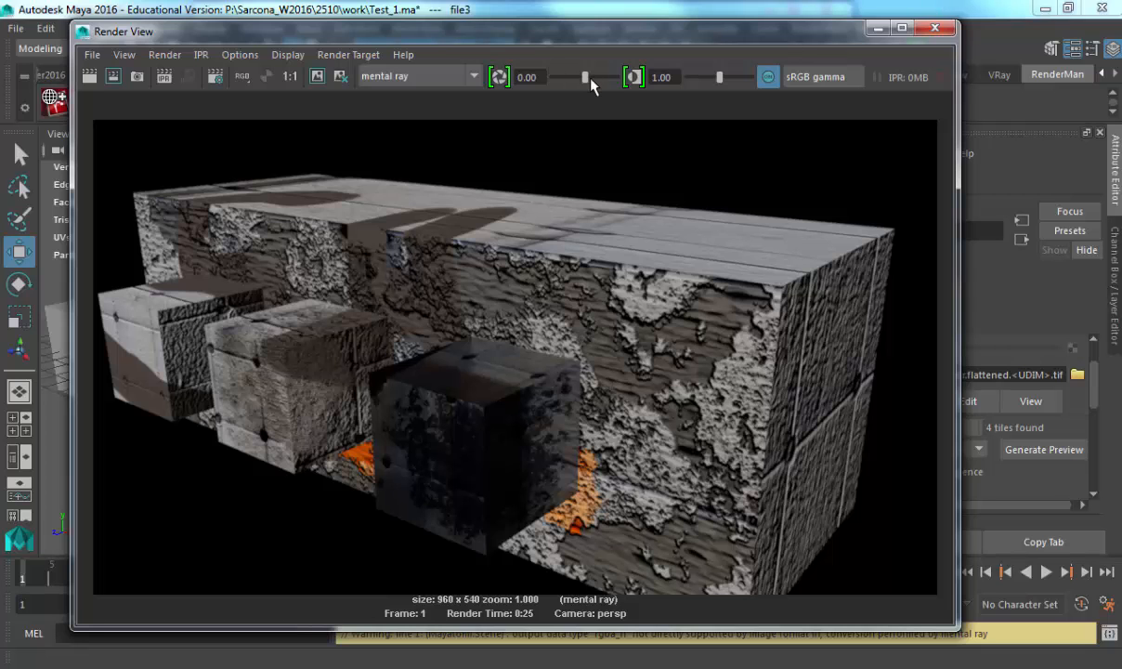
pyautogui.moveTo(589, 77); pyautogui.dragTo(608, 84)
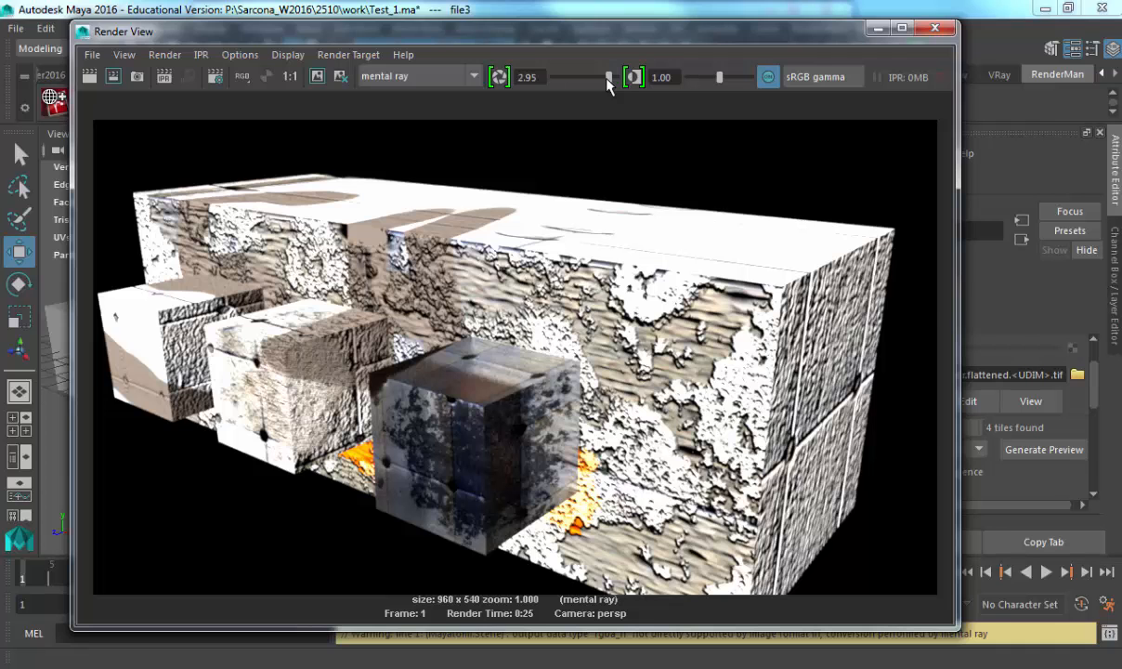
# - Switch to Mari, hide Layer 2 of the color channel and make the layer named Layer current
pyautogui.hotkey('alt', 'Tab')
pyautogui.hotkey('alt', 'Tab')
pyautogui.hotkey('alt', 'Tab')
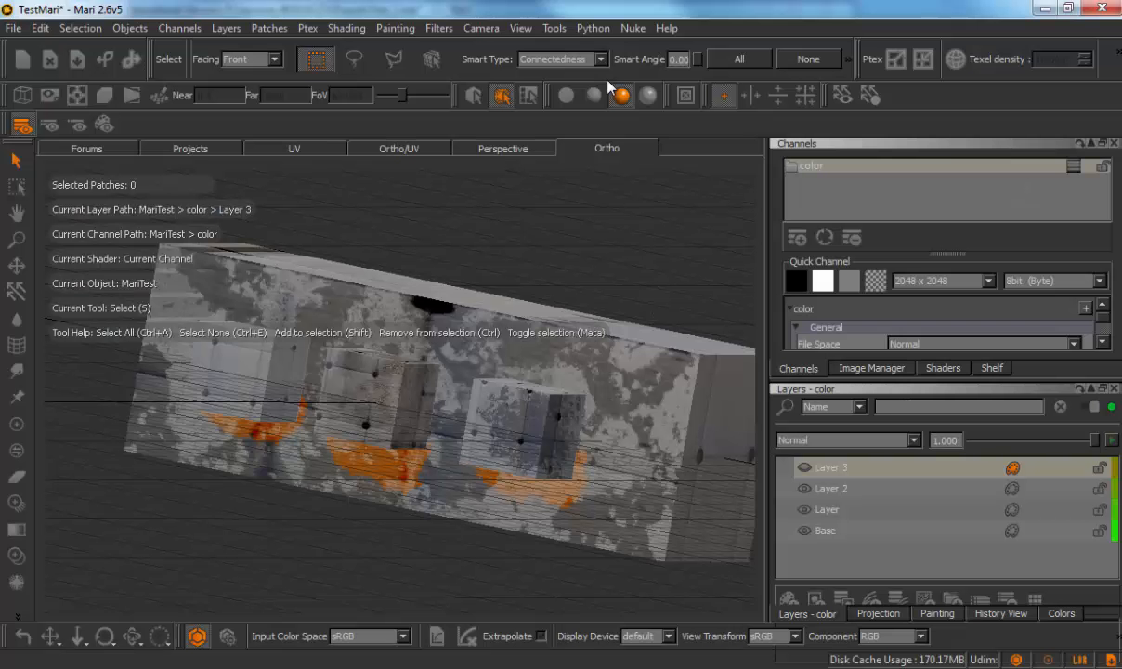
pyautogui.keyDown('alt'); pyautogui.moveTo(566, 235); pyautogui.dragTo(665, 284, button='right'); pyautogui.keyUp('alt')
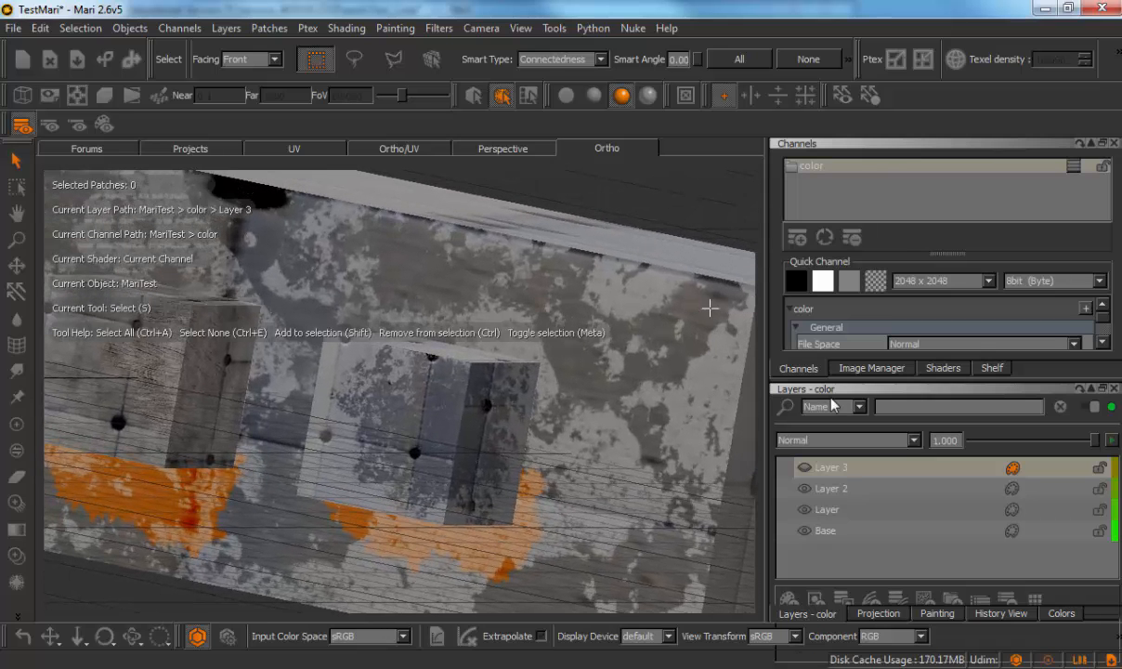
pyautogui.click(805, 491)
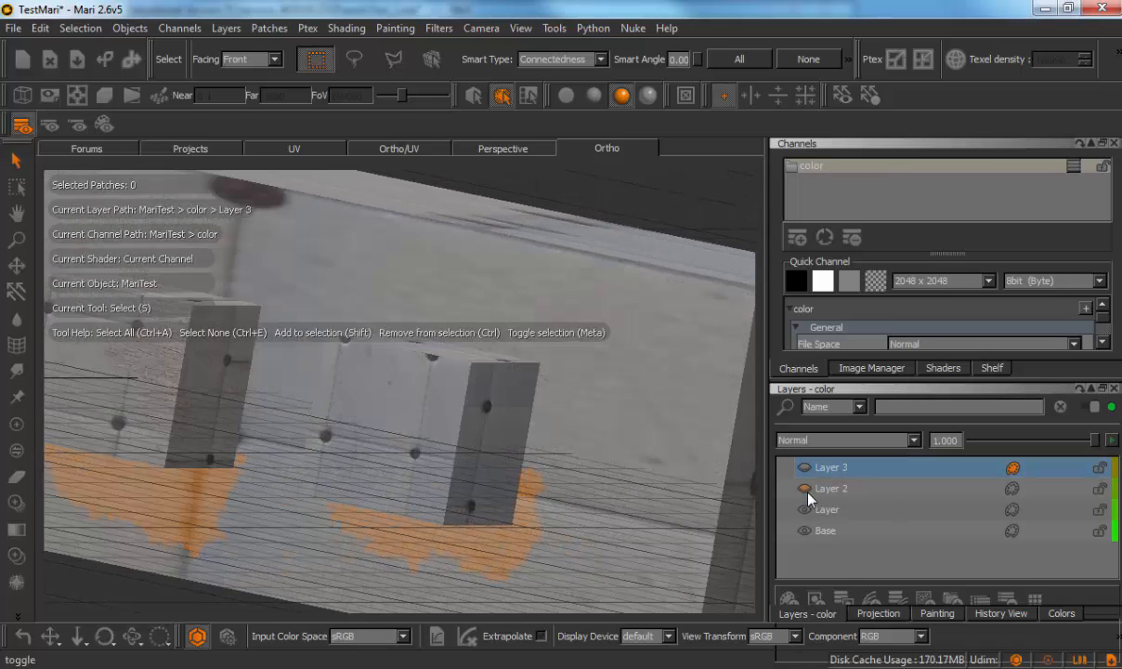
pyautogui.click(807, 511)
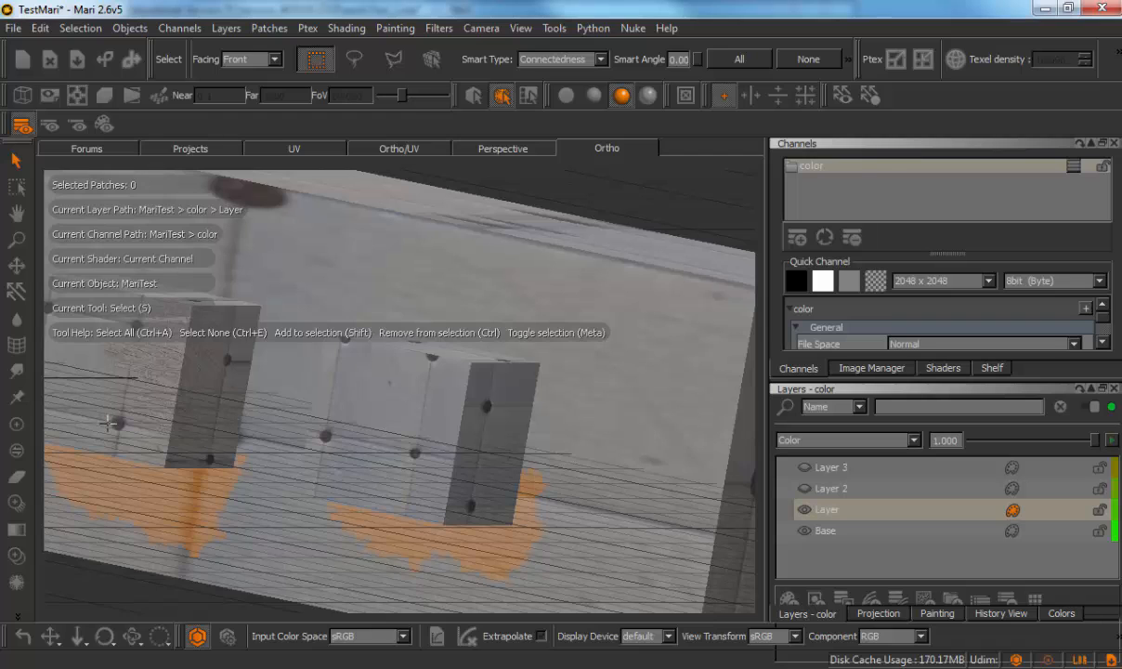
# - Select the large box's patch behind the cubes and activate the Paint tool
pyautogui.click(16, 424)
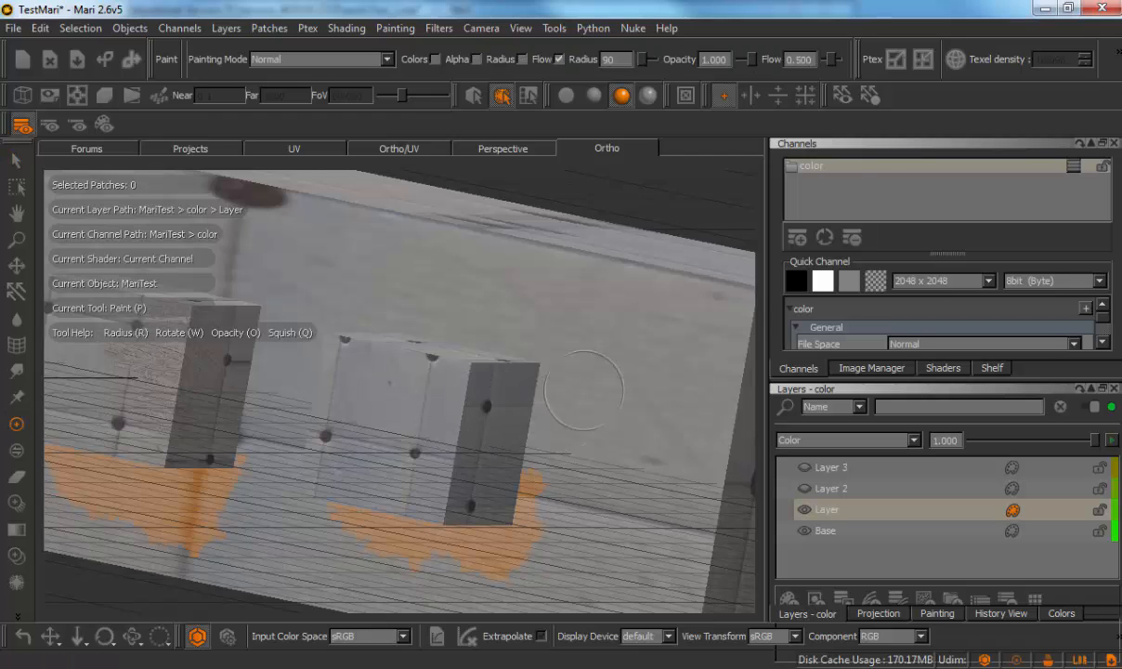
pyautogui.click(16, 160)
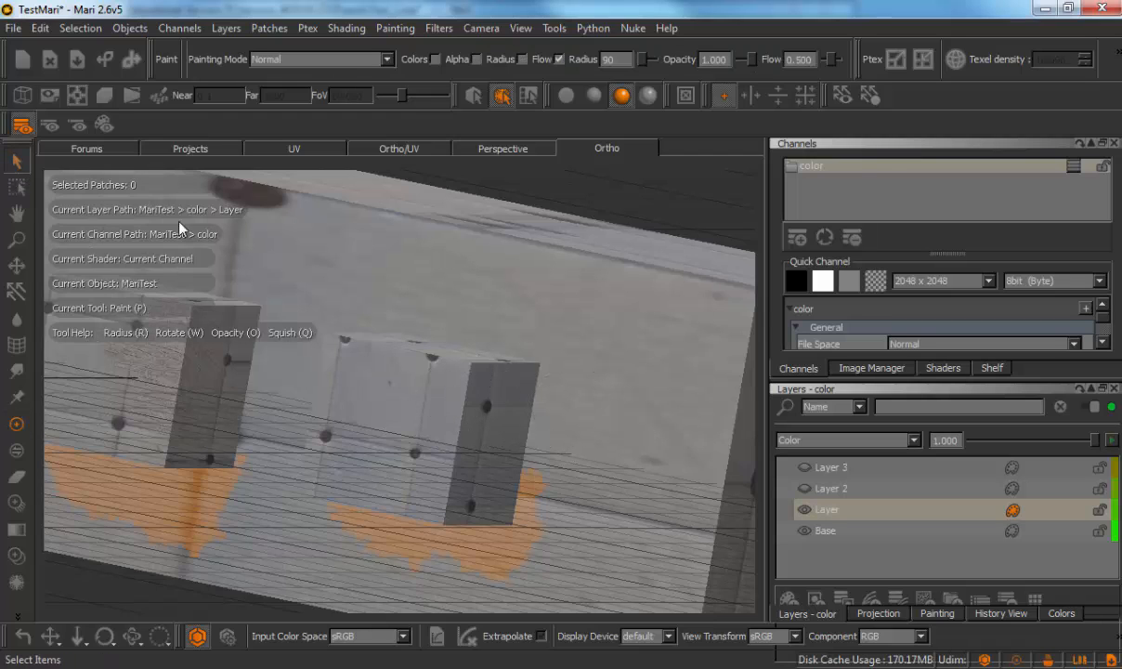
pyautogui.click(572, 308)
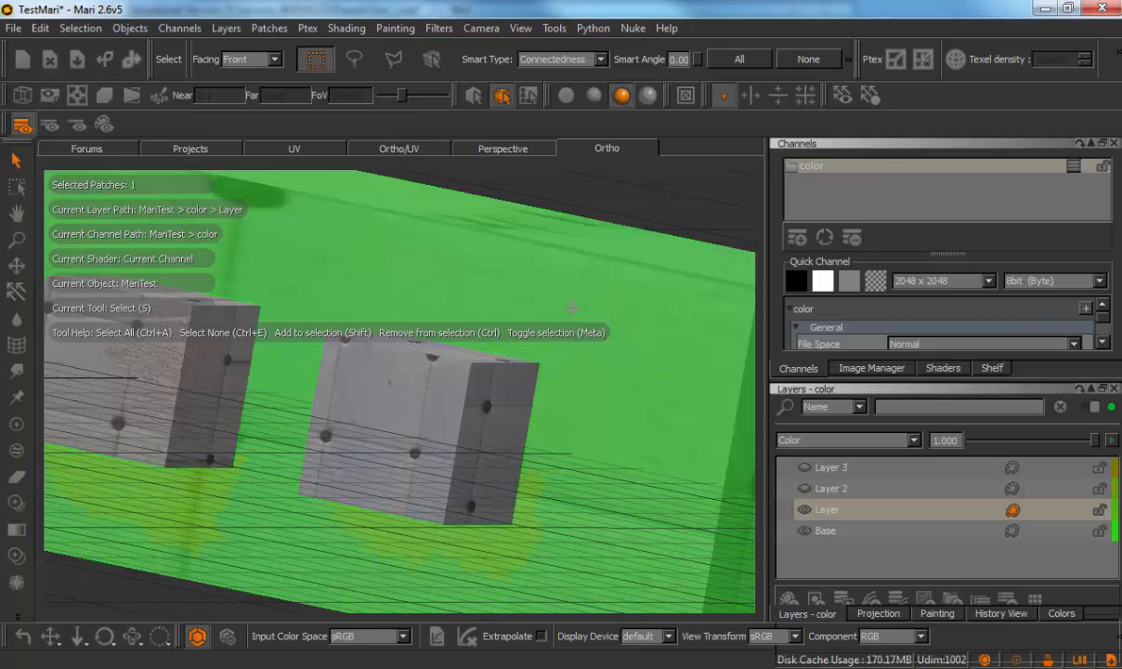
pyautogui.click(17, 424)
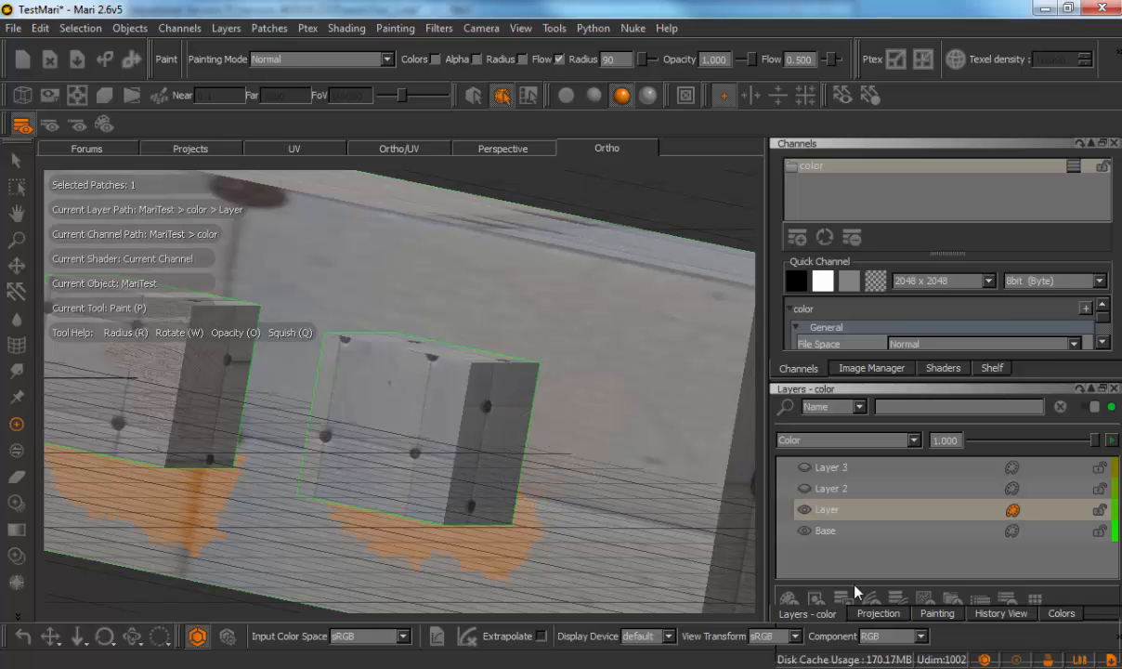
# - Review the masking, painting and projection settings, including Project On, and return to the color channel's layers
pyautogui.click(878, 613)
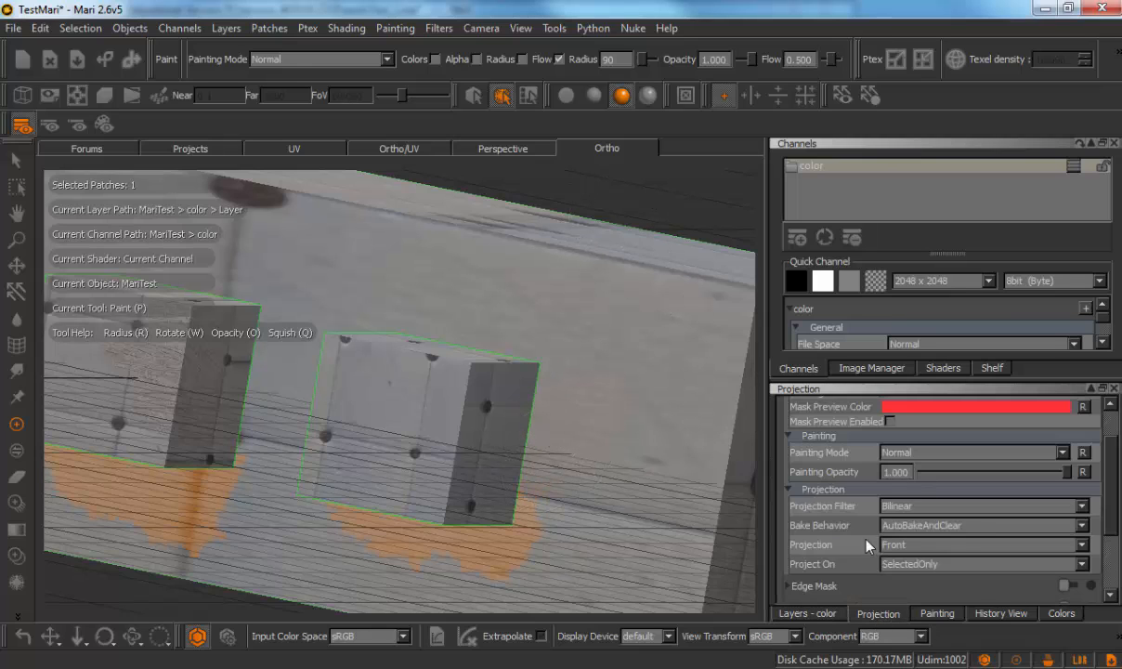
pyautogui.scroll(-3, 869, 547)
pyautogui.scroll(5, 864, 458)
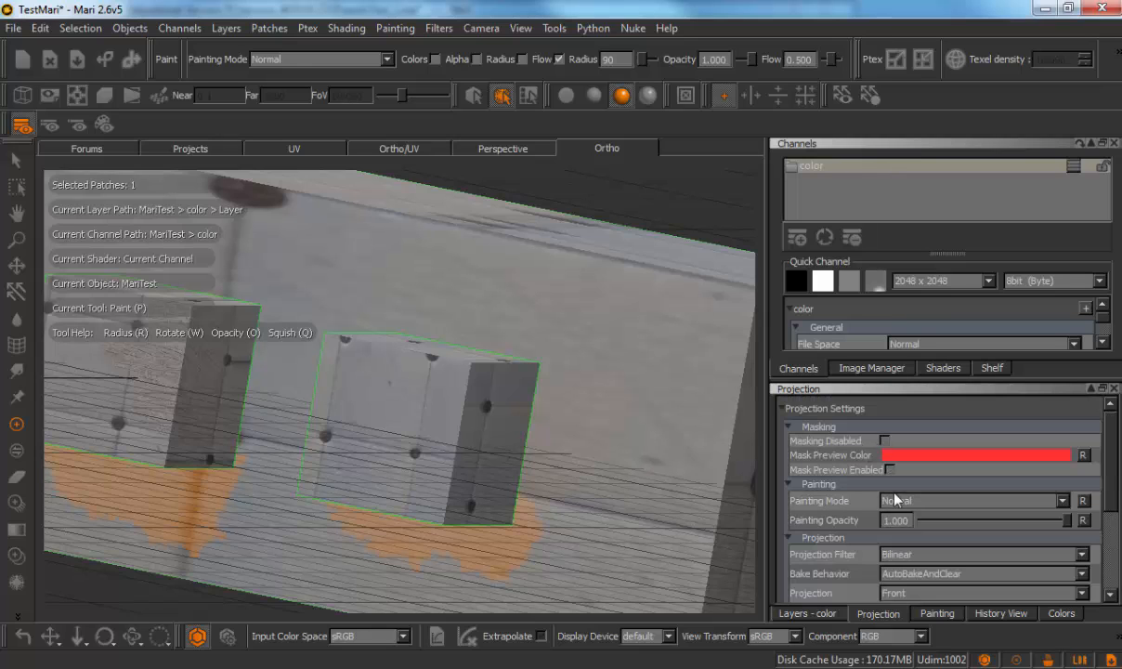
pyautogui.scroll(-3, 881, 549)
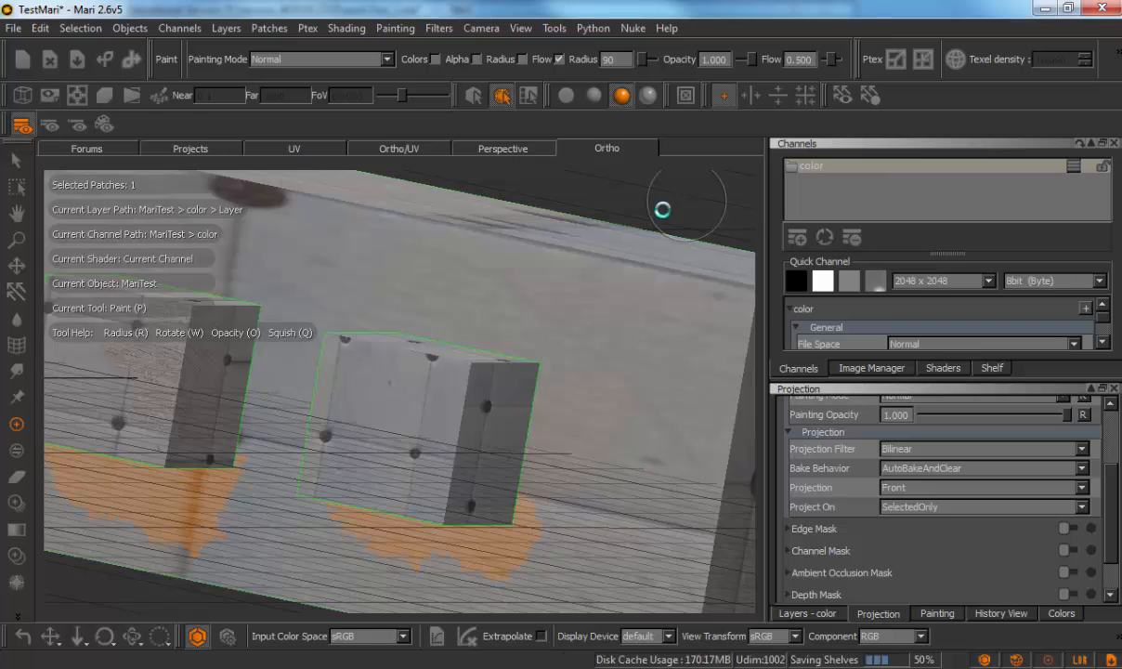
pyautogui.keyDown('alt'); pyautogui.moveTo(688, 205); pyautogui.dragTo(654, 216); pyautogui.keyUp('alt')
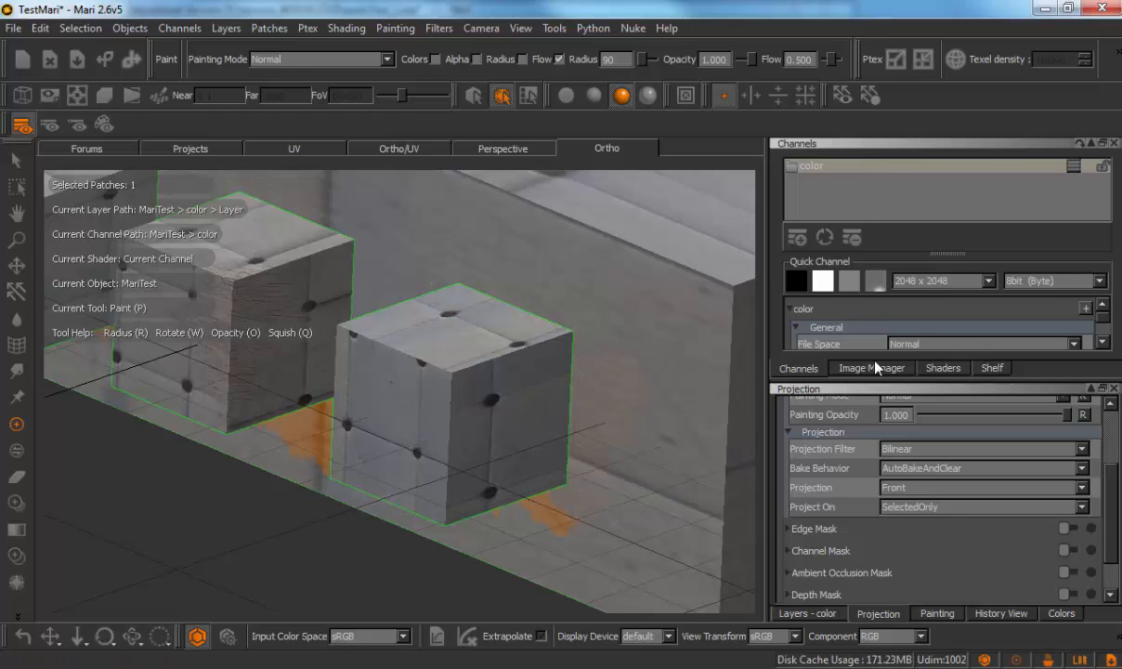
pyautogui.scroll(3, 827, 470)
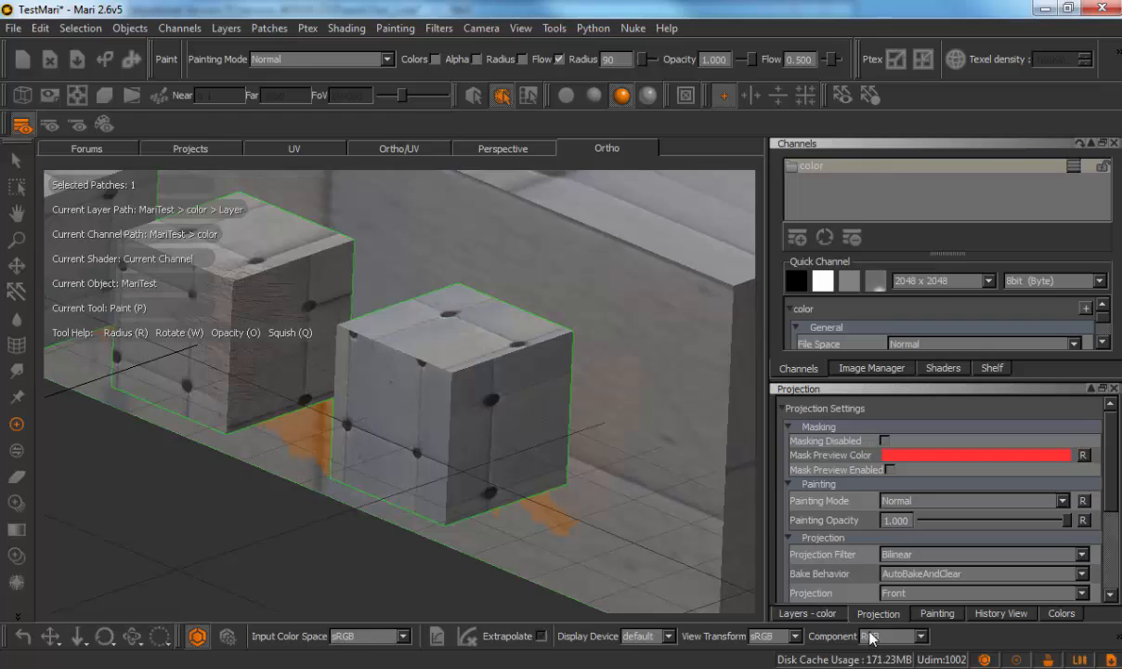
pyautogui.click(785, 613)
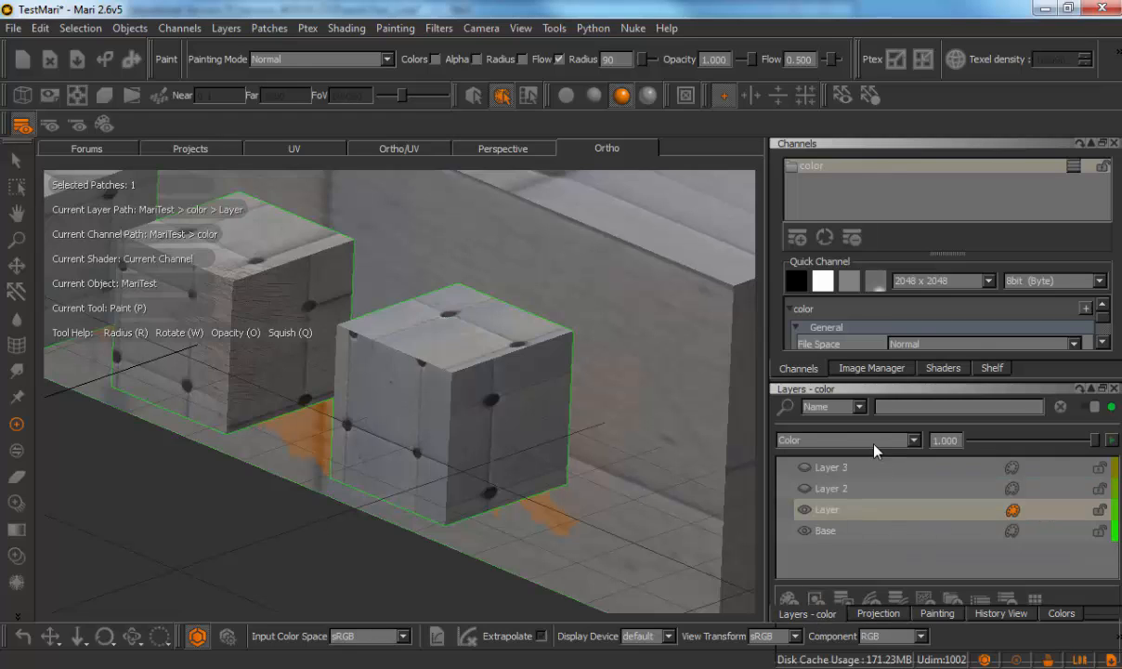
# - Set the paint color to orange (0.958, 0.504, 0.096) and paint around the nearest cube onto the large box
pyautogui.click(17, 616)
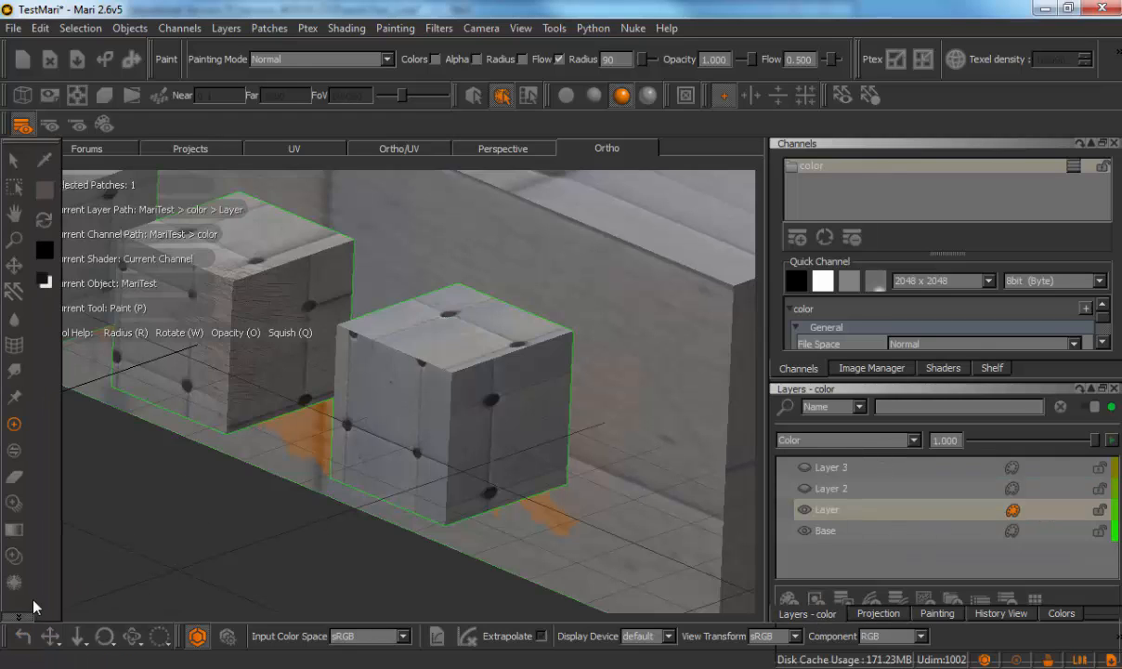
pyautogui.click(41, 190)
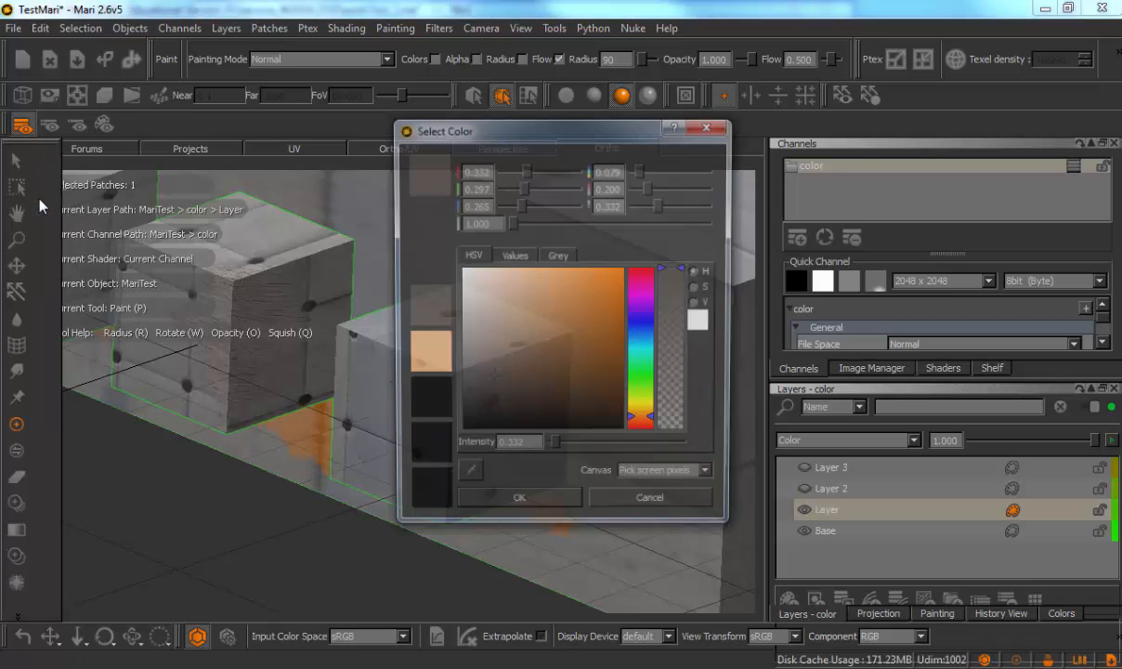
pyautogui.moveTo(529, 344); pyautogui.dragTo(610, 276)
pyautogui.click(532, 504)
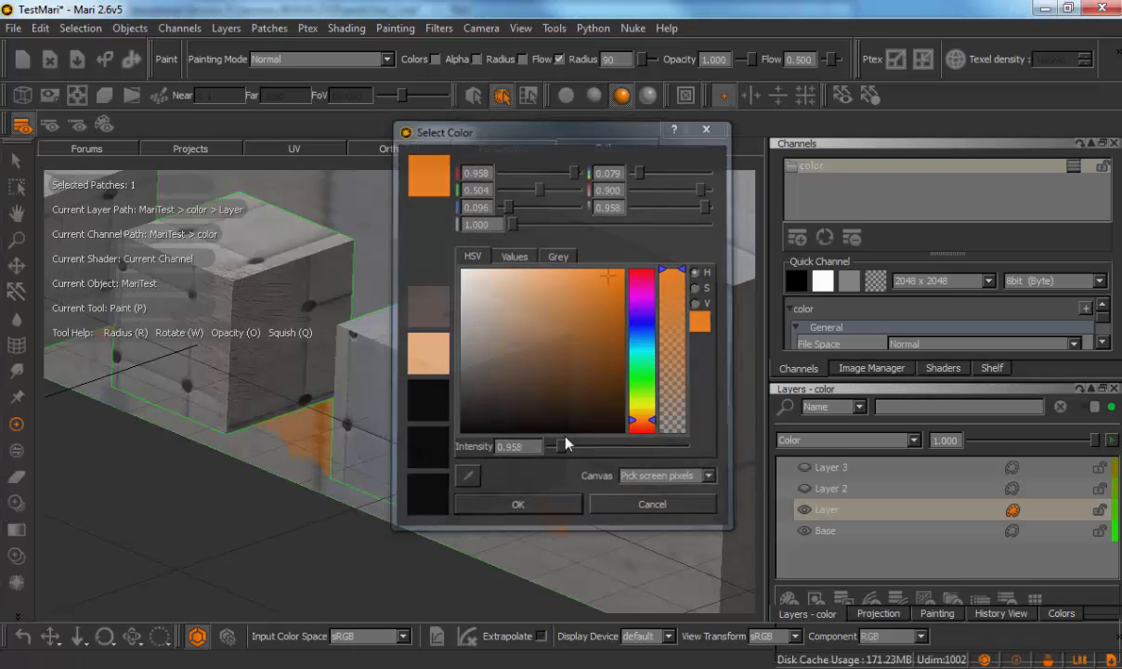
pyautogui.moveTo(592, 509)
pyautogui.mouseDown()
pyautogui.moveTo(598, 446)
pyautogui.moveTo(584, 351)
pyautogui.mouseUp()
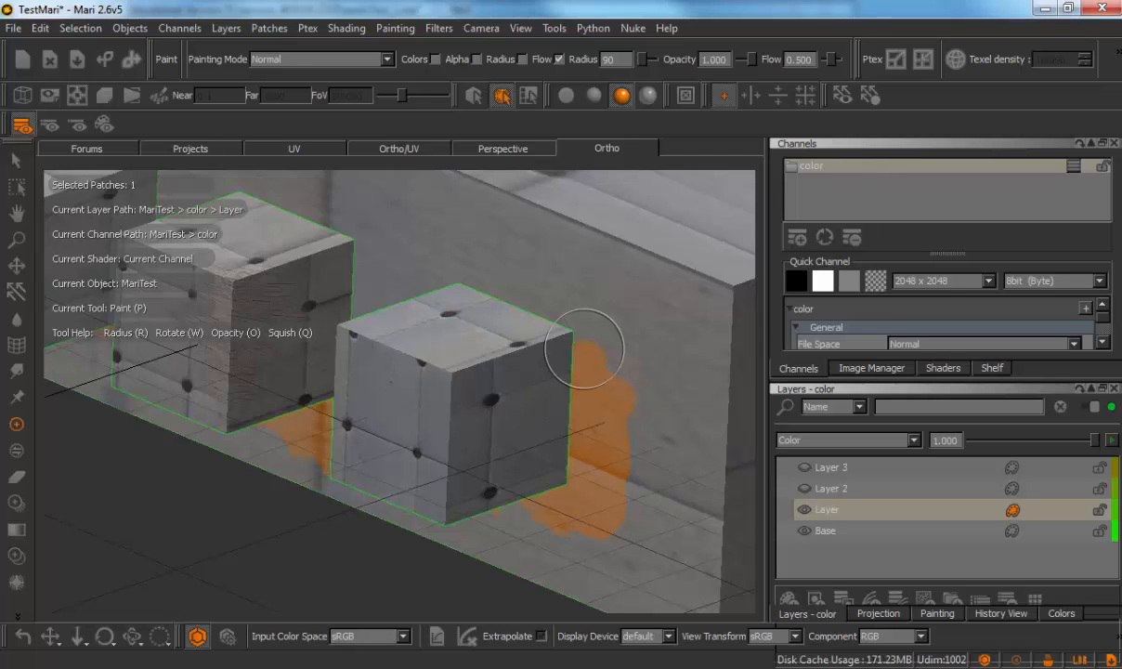
# - Hide the unselected patches and fill the area behind the nearest cube on the large box with orange paint
pyautogui.click(133, 29)
pyautogui.moveTo(73, 35)
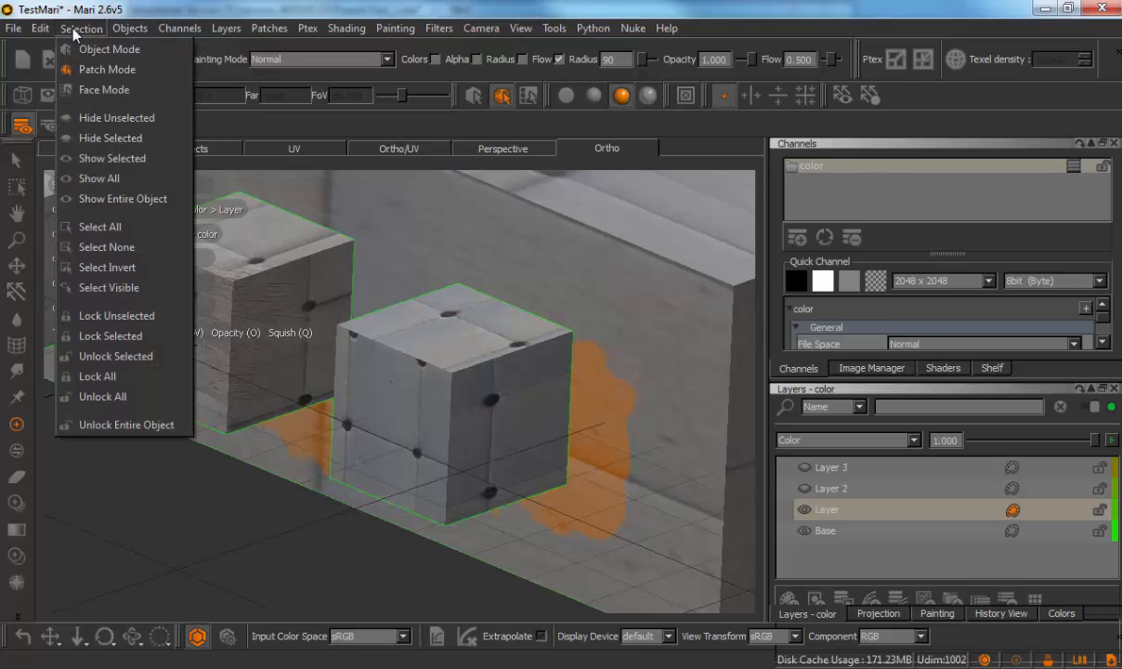
pyautogui.click(92, 128)
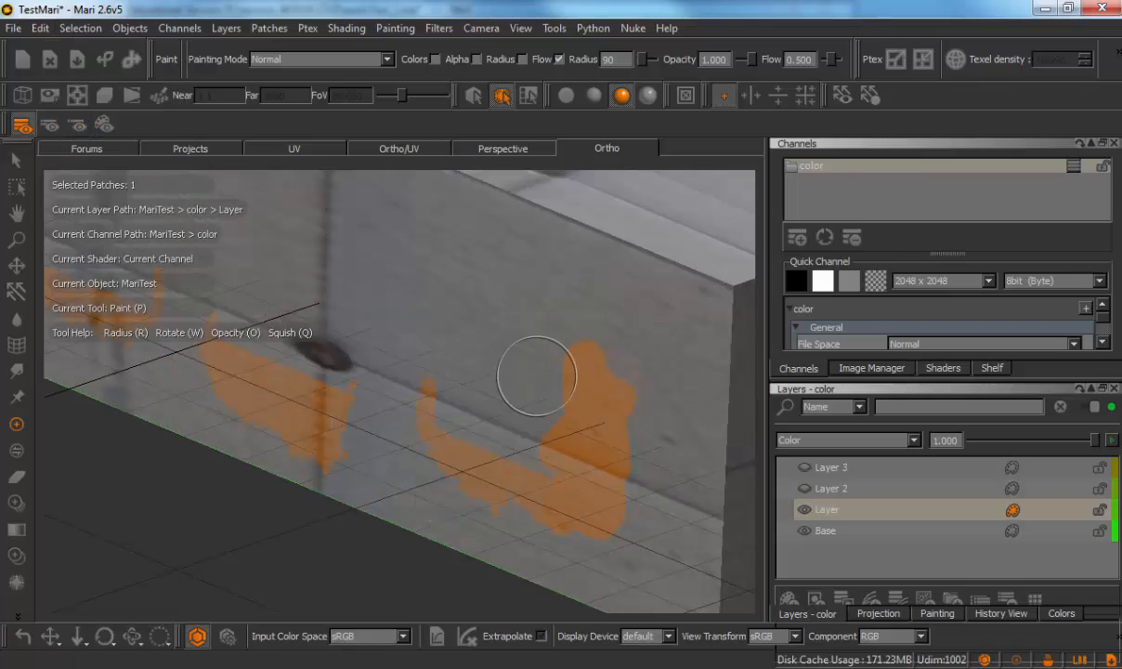
pyautogui.moveTo(535, 440)
pyautogui.mouseDown()
pyautogui.moveTo(469, 441)
pyautogui.moveTo(446, 409)
pyautogui.moveTo(450, 394)
pyautogui.moveTo(483, 400)
pyautogui.moveTo(506, 357)
pyautogui.moveTo(439, 360)
pyautogui.moveTo(445, 387)
pyautogui.moveTo(442, 336)
pyautogui.moveTo(418, 346)
pyautogui.moveTo(477, 372)
pyautogui.moveTo(526, 351)
pyautogui.moveTo(515, 333)
pyautogui.moveTo(429, 353)
pyautogui.moveTo(494, 405)
pyautogui.mouseUp()
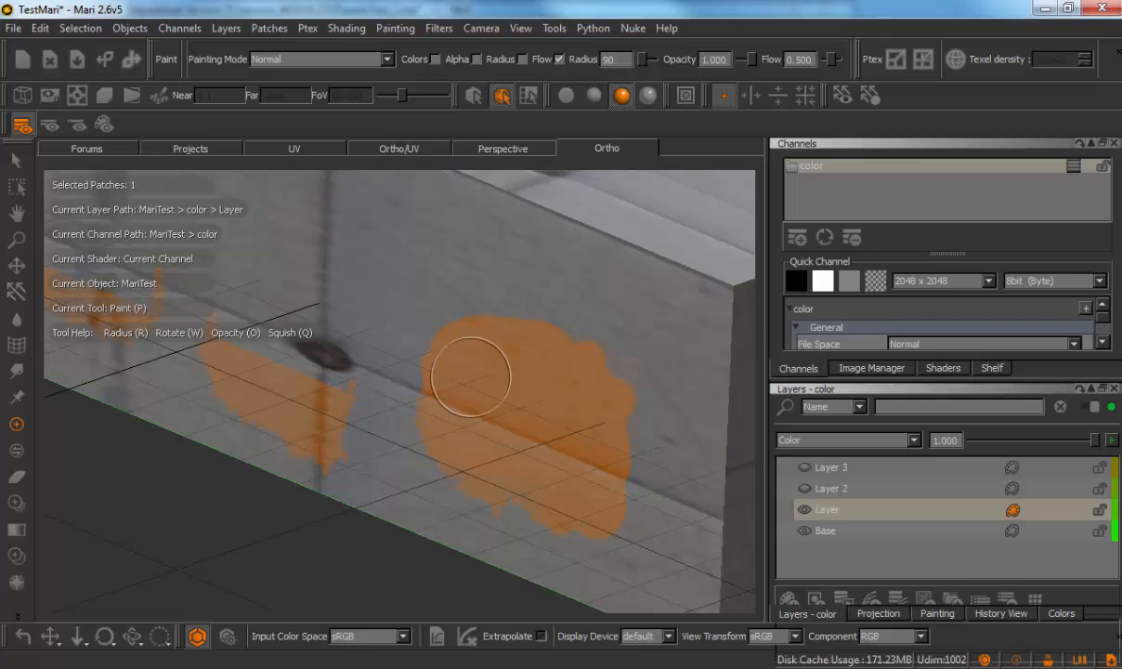
# - Fill the area behind the middle cube on the large box with orange paint and show all hidden patches
pyautogui.moveTo(308, 362)
pyautogui.mouseDown()
pyautogui.moveTo(329, 367)
pyautogui.moveTo(288, 293)
pyautogui.moveTo(260, 279)
pyautogui.moveTo(253, 316)
pyautogui.moveTo(288, 270)
pyautogui.moveTo(301, 290)
pyautogui.moveTo(269, 279)
pyautogui.mouseUp()
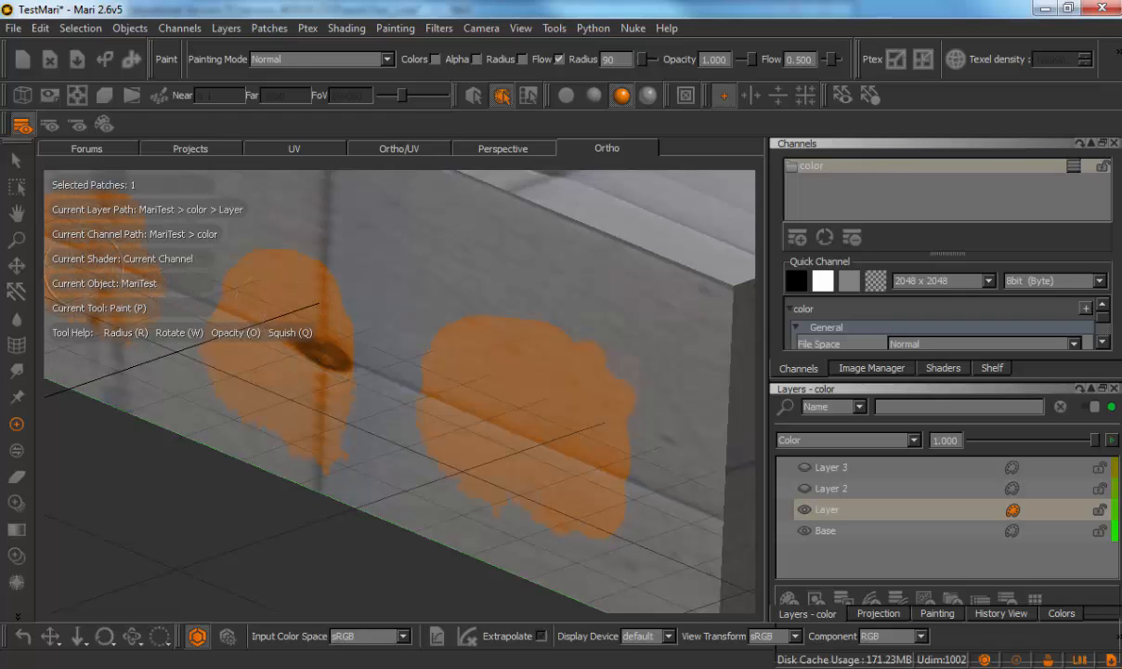
pyautogui.click(120, 28)
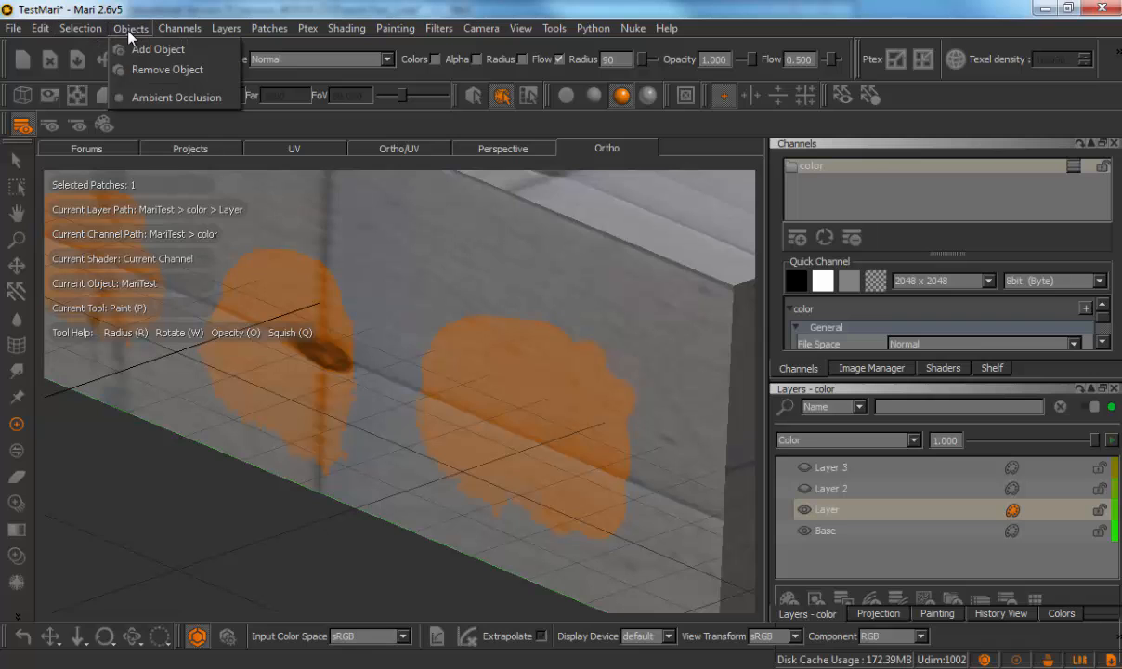
pyautogui.moveTo(98, 33)
pyautogui.click(100, 177)
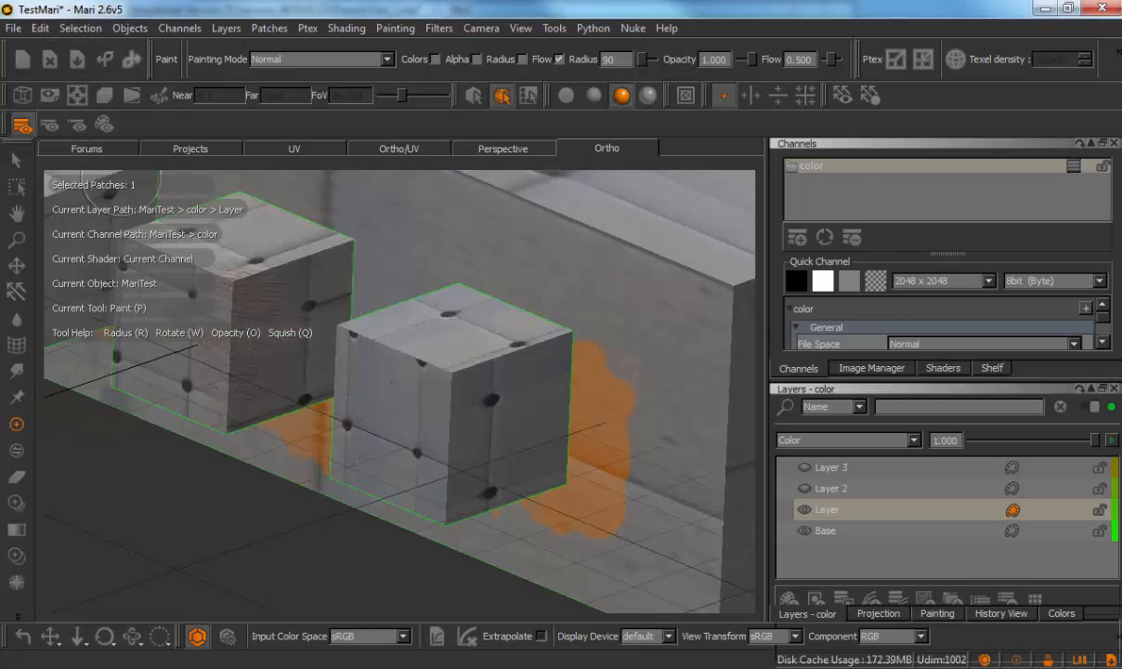
# - Extend the orange paint around the cubes' upper edges on the large box and hide the unselected patches
pyautogui.moveTo(649, 335)
pyautogui.mouseDown()
pyautogui.moveTo(562, 358)
pyautogui.moveTo(548, 297)
pyautogui.moveTo(469, 293)
pyautogui.moveTo(537, 310)
pyautogui.moveTo(454, 289)
pyautogui.moveTo(369, 321)
pyautogui.moveTo(330, 266)
pyautogui.moveTo(344, 239)
pyautogui.mouseUp()
pyautogui.click(81, 28)
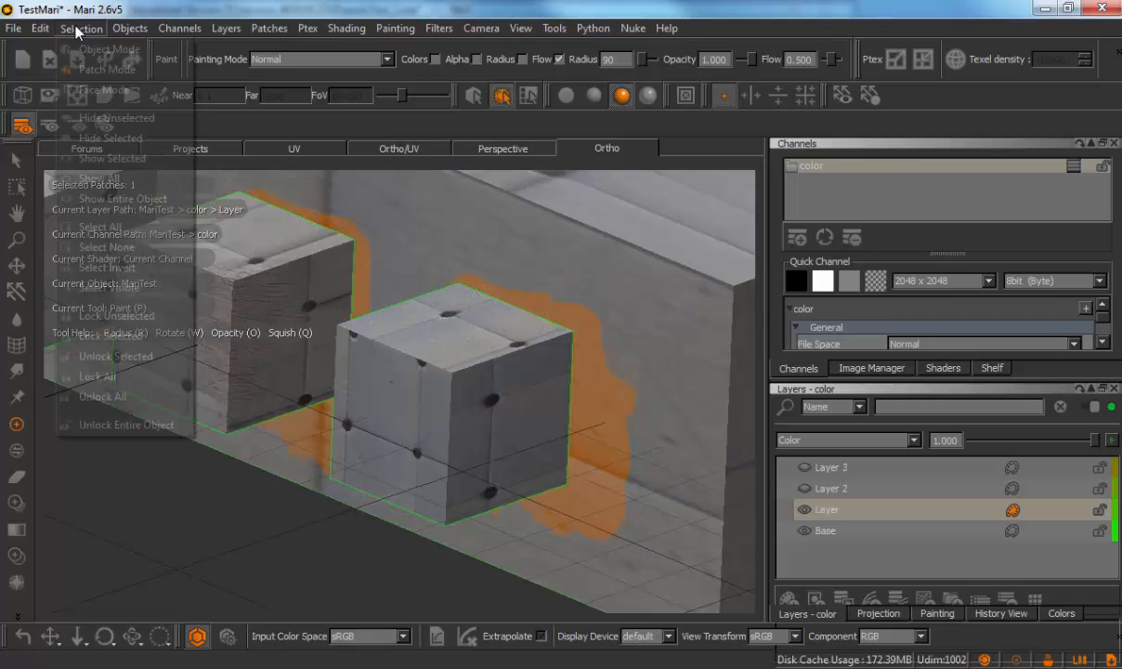
pyautogui.click(96, 117)
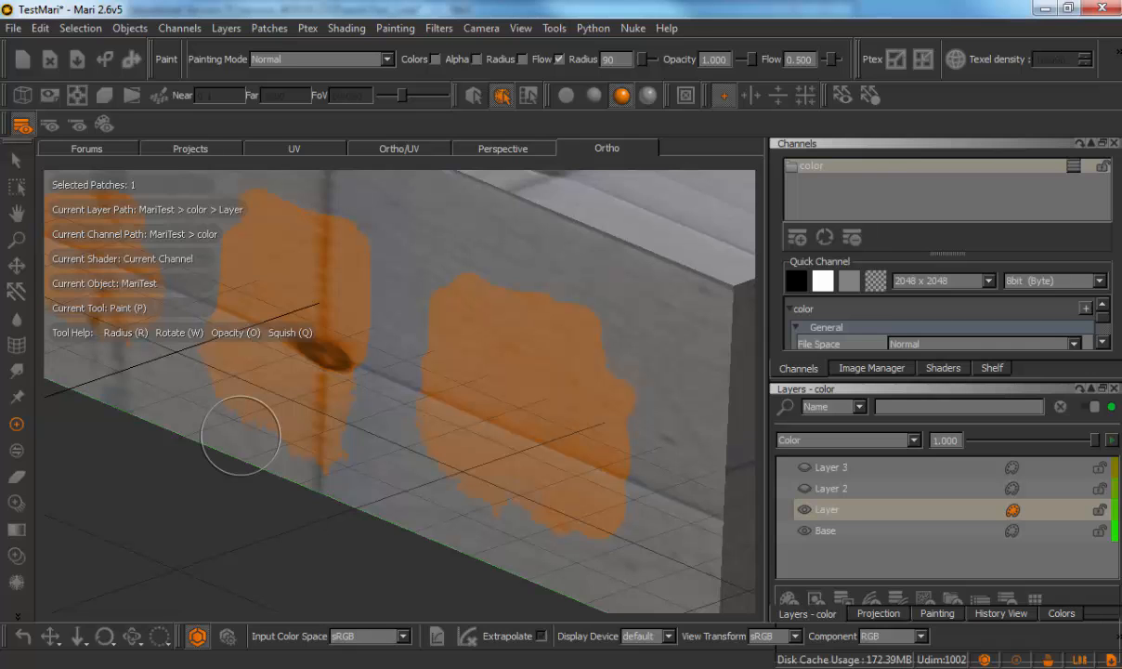
# - Bake the orange paint onto the large box's current layer and inspect the painted side
pyautogui.press('b')
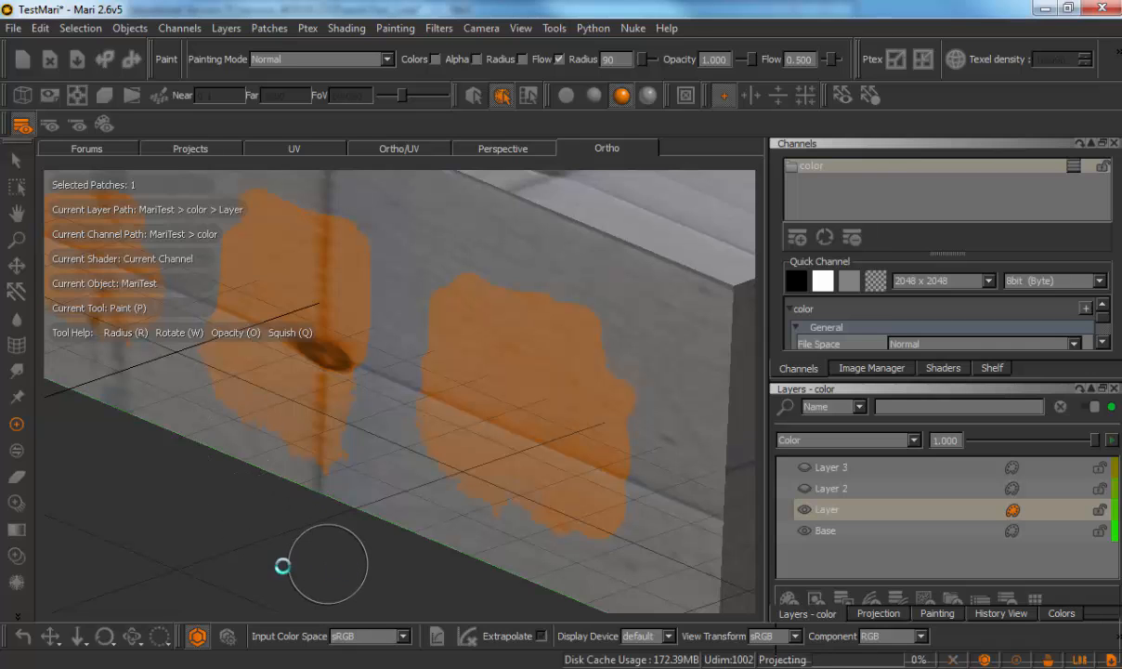
pyautogui.keyDown('alt'); pyautogui.moveTo(354, 572); pyautogui.dragTo(252, 553, button='right'); pyautogui.keyUp('alt')
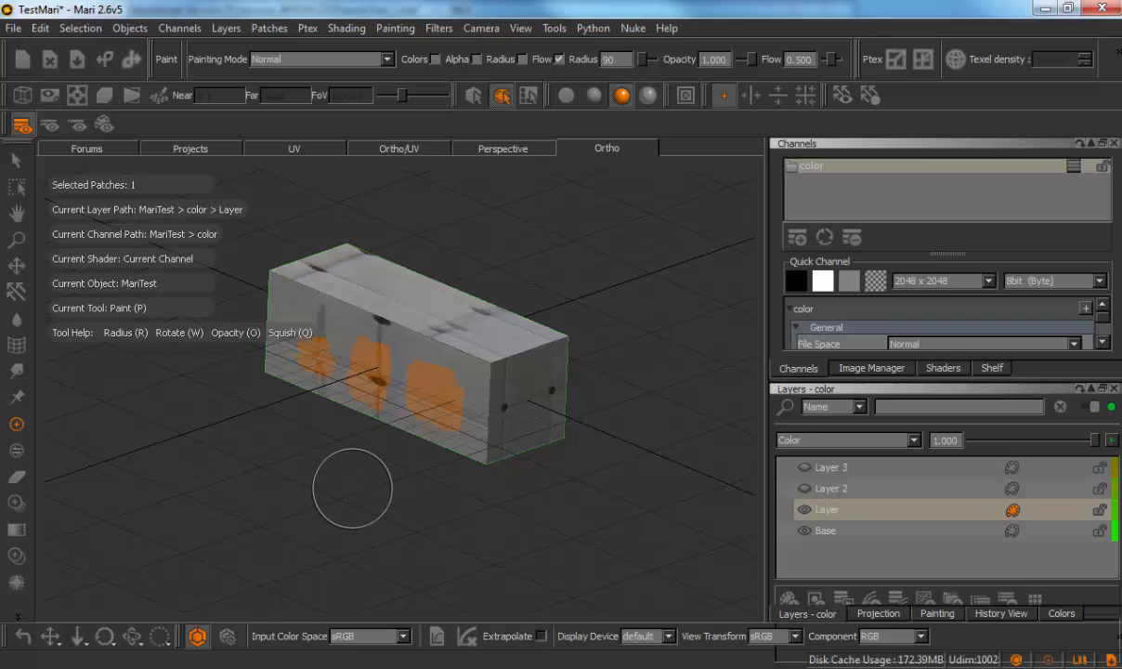
pyautogui.keyDown('alt'); pyautogui.moveTo(353, 489); pyautogui.dragTo(349, 538, button='middle'); pyautogui.keyUp('alt')
pyautogui.moveTo(346, 528)
pyautogui.keyDown('alt'); pyautogui.mouseDown()
pyautogui.moveTo(212, 513)
pyautogui.moveTo(313, 514)
pyautogui.mouseUp(); pyautogui.keyUp('alt')
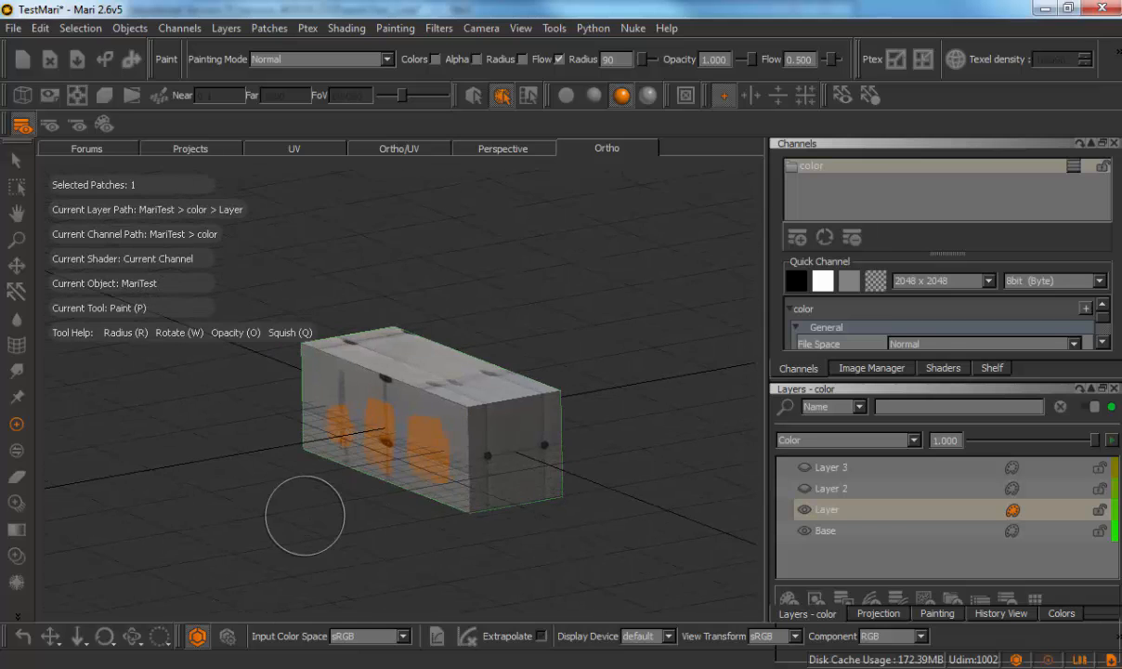
pyautogui.keyDown('alt'); pyautogui.moveTo(301, 584); pyautogui.dragTo(360, 519, button='right'); pyautogui.keyUp('alt')
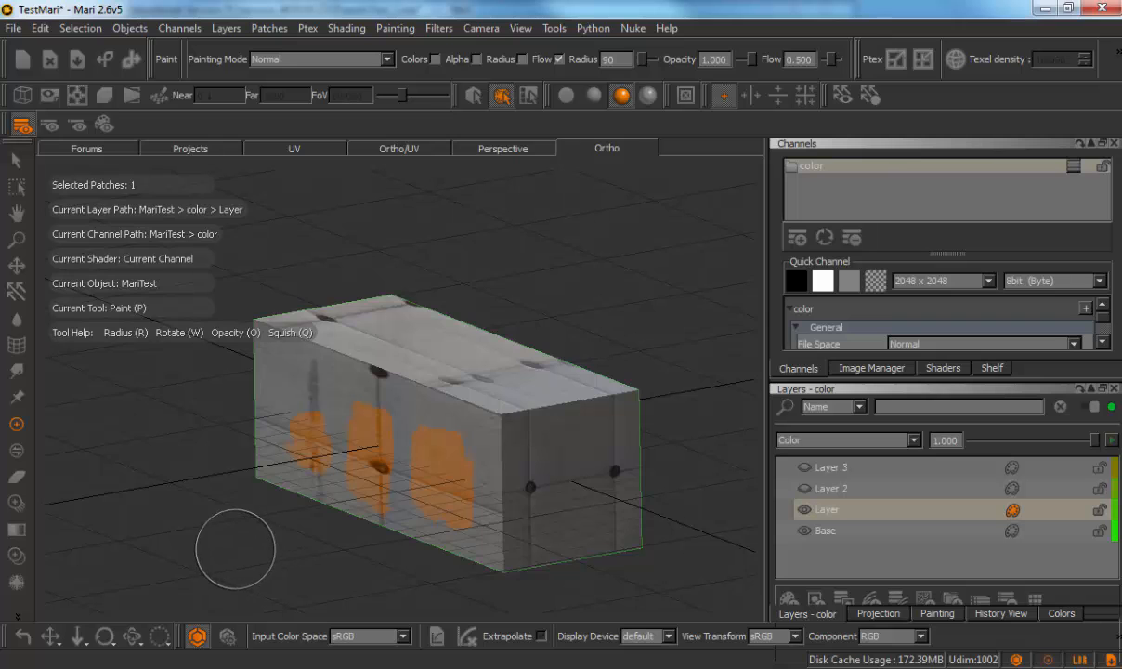
pyautogui.moveTo(243, 525)
pyautogui.keyDown('alt'); pyautogui.mouseDown()
pyautogui.moveTo(279, 482)
pyautogui.moveTo(526, 476)
pyautogui.mouseUp(); pyautogui.keyUp('alt')
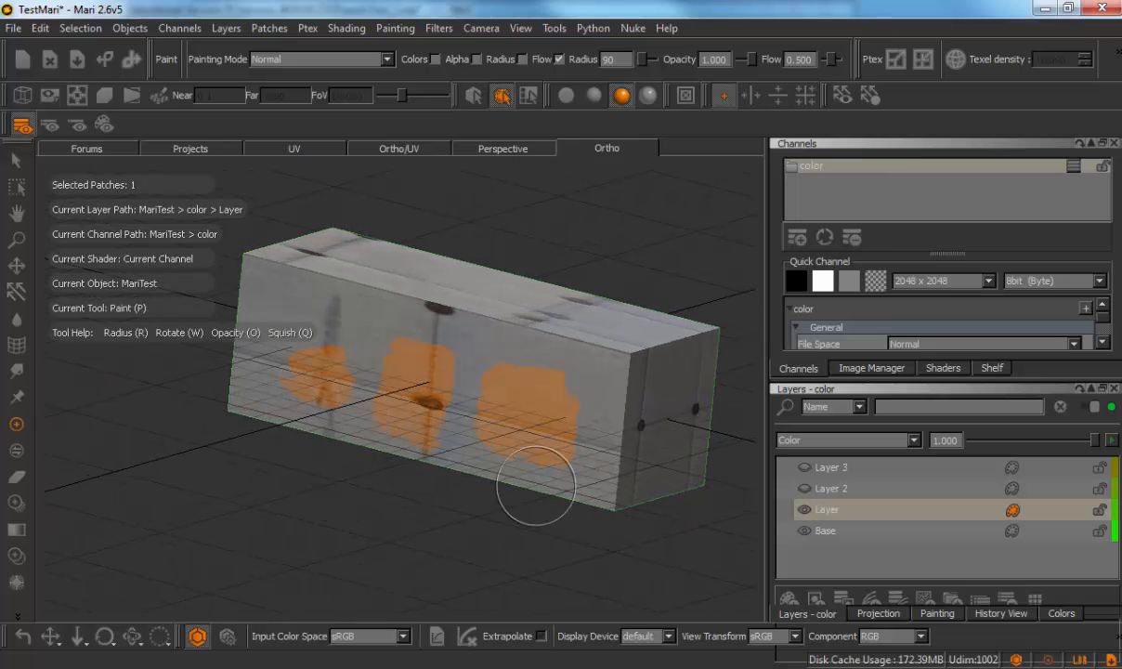
# - Preview the hidden grunge layers above the orange paint and hide them again
pyautogui.click(805, 469)
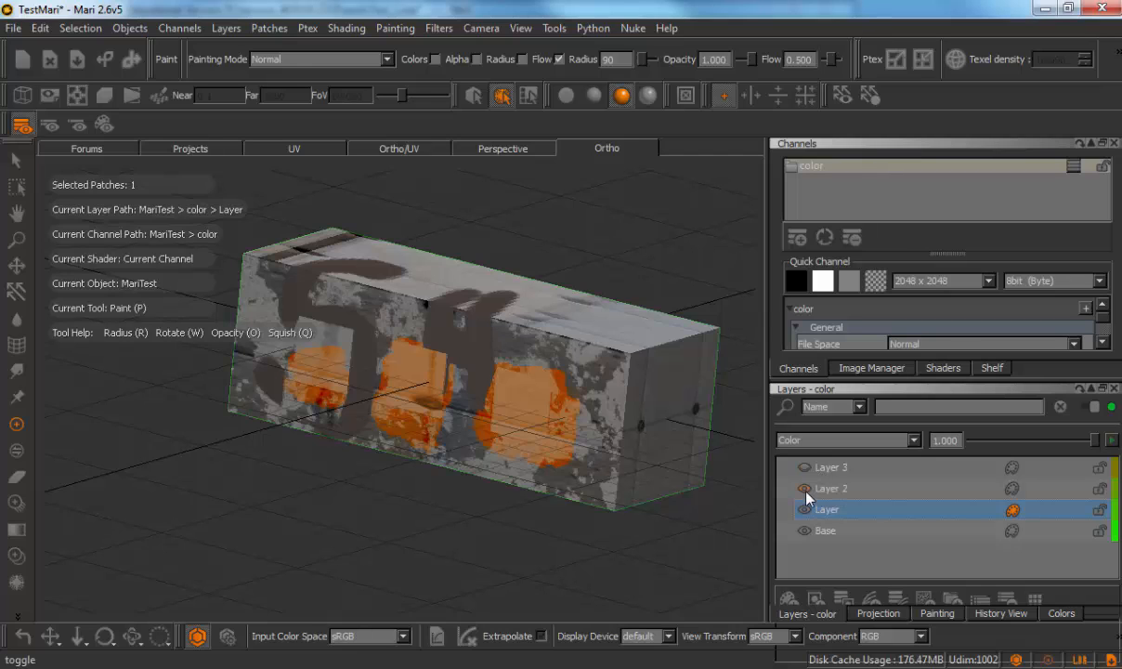
pyautogui.click(804, 490)
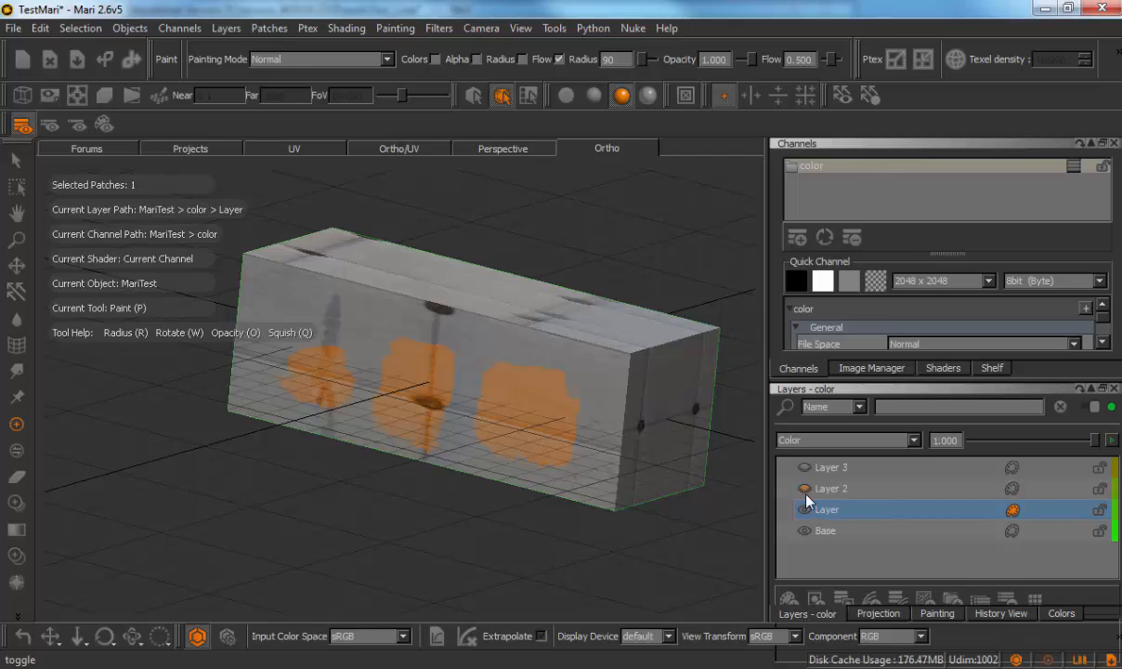
# - Switch to the MariExport folder in Windows Explorer, examine the color.flattened.1001 map and close the folder window
pyautogui.hotkey('alt', 'Tab')
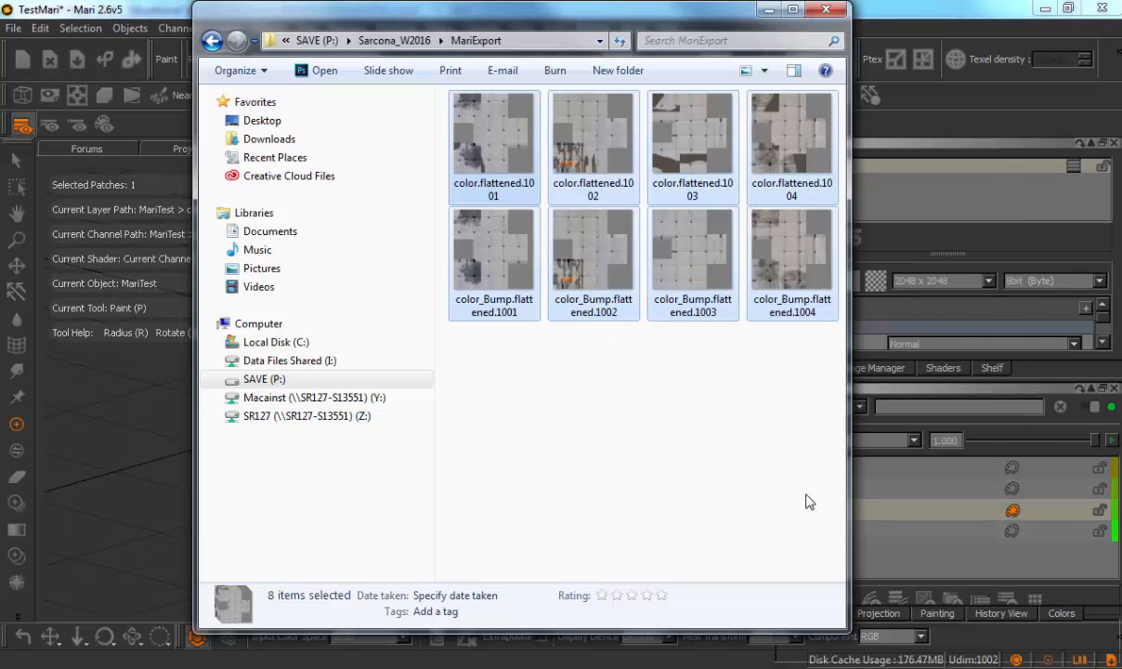
pyautogui.click(574, 385)
pyautogui.click(491, 158)
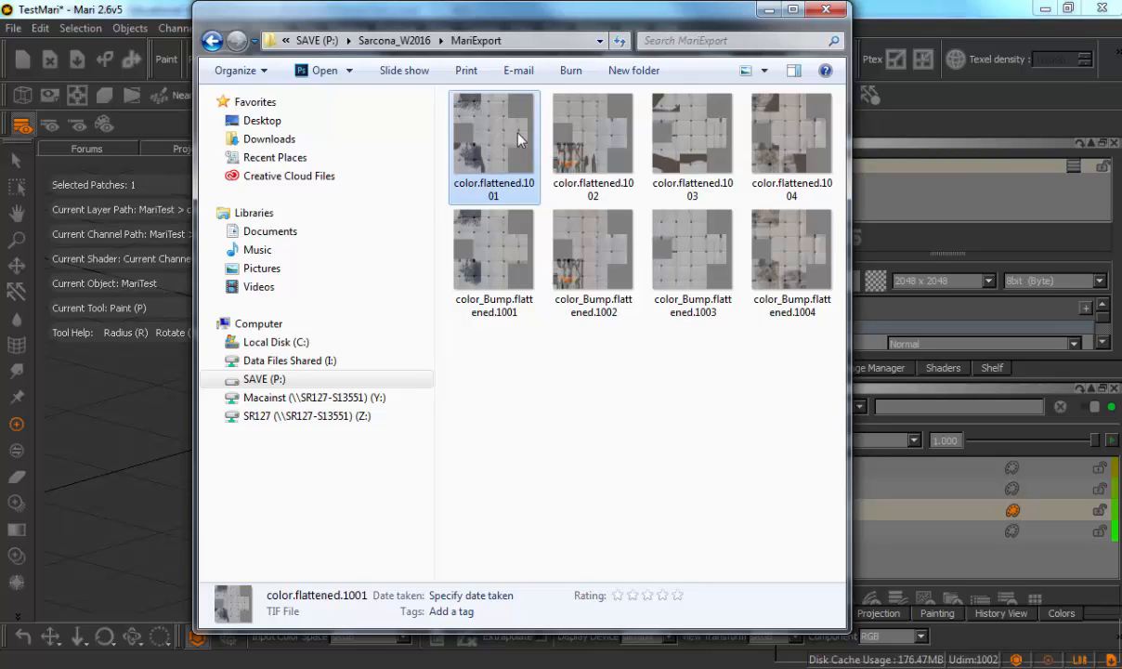
pyautogui.click(825, 9)
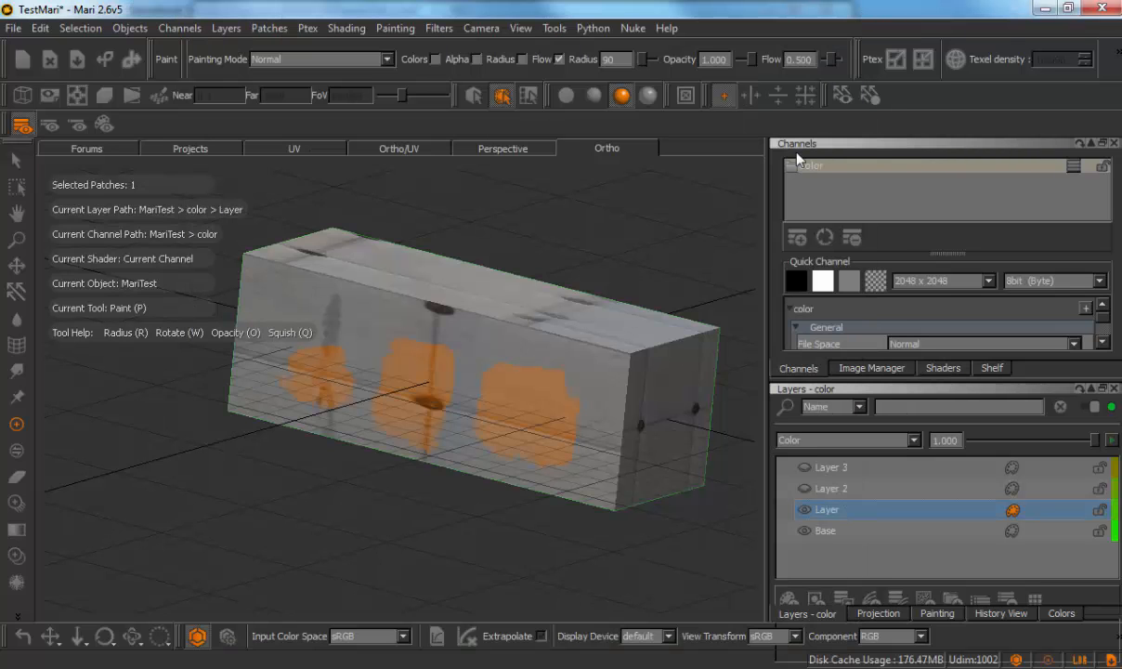
# - Add a new paint layer directly above Layer and cover the whole large box in orange with brush radius 206
pyautogui.click(817, 597)
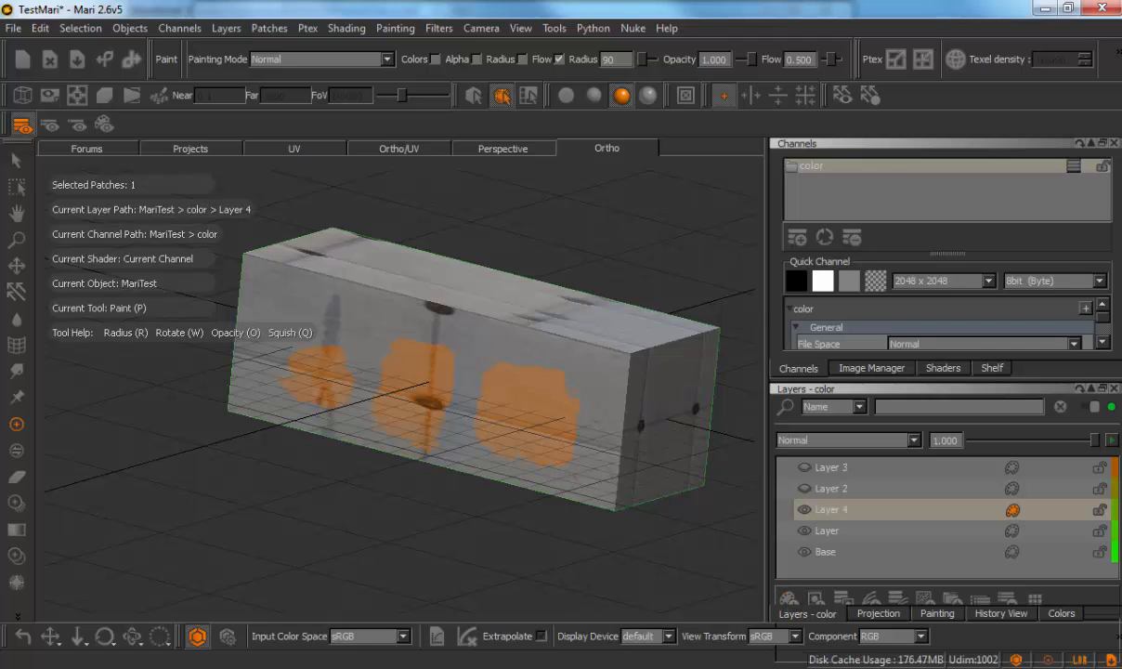
pyautogui.press('r')
pyautogui.moveTo(299, 300)
pyautogui.mouseDown()
pyautogui.moveTo(329, 301)
pyautogui.moveTo(315, 283)
pyautogui.moveTo(269, 316)
pyautogui.moveTo(502, 297)
pyautogui.moveTo(706, 359)
pyautogui.moveTo(662, 521)
pyautogui.mouseUp()
# - Try the Decontrast and Hue blend modes on the new orange layer and set its blending to Saturation
pyautogui.click(814, 439)
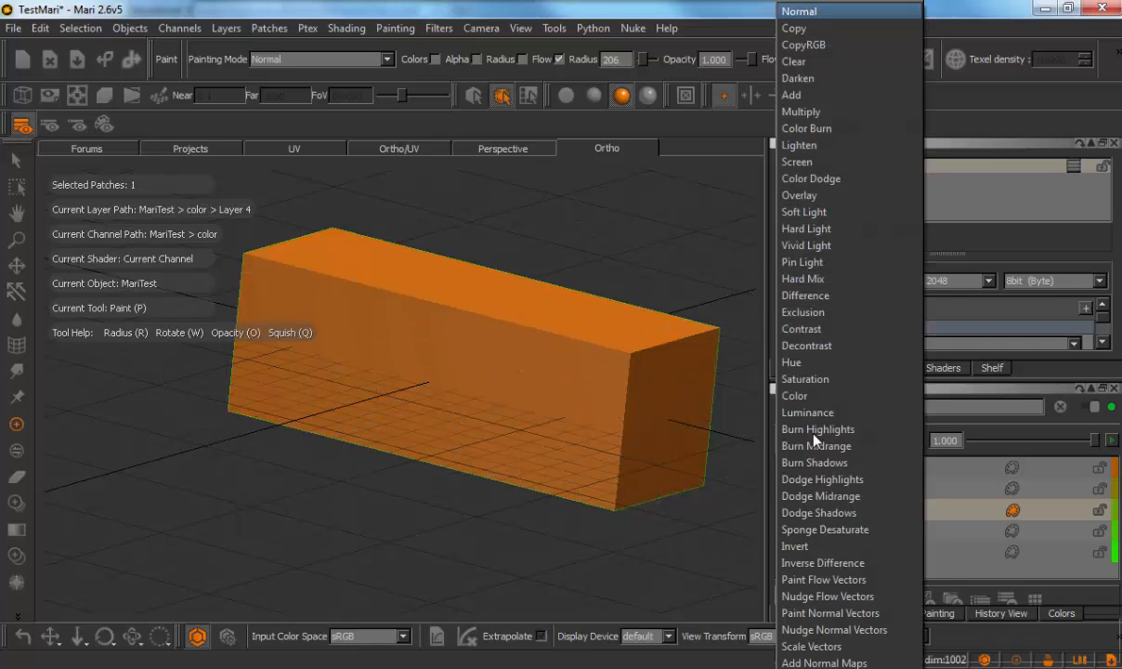
pyautogui.click(812, 347)
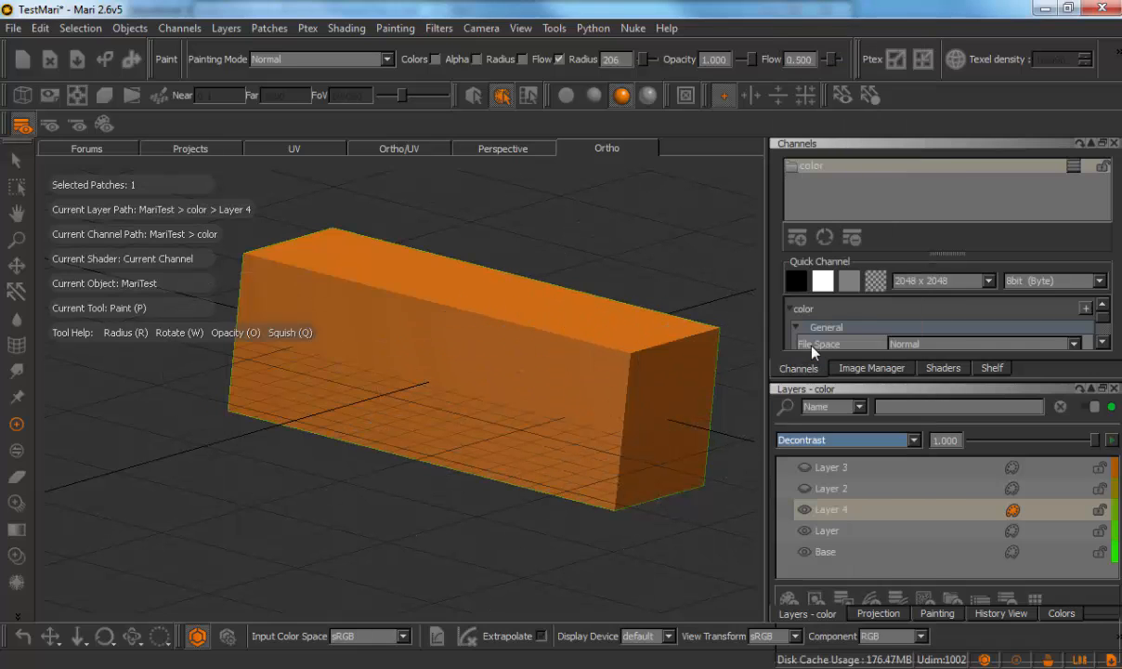
pyautogui.press('Down')
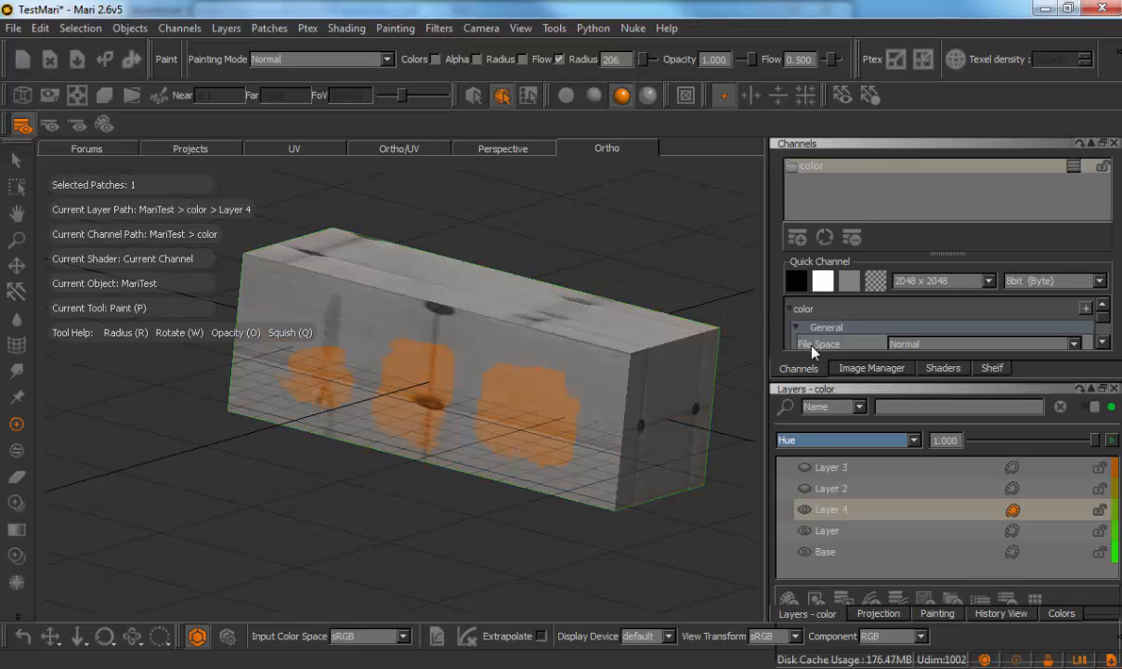
pyautogui.press('Down')
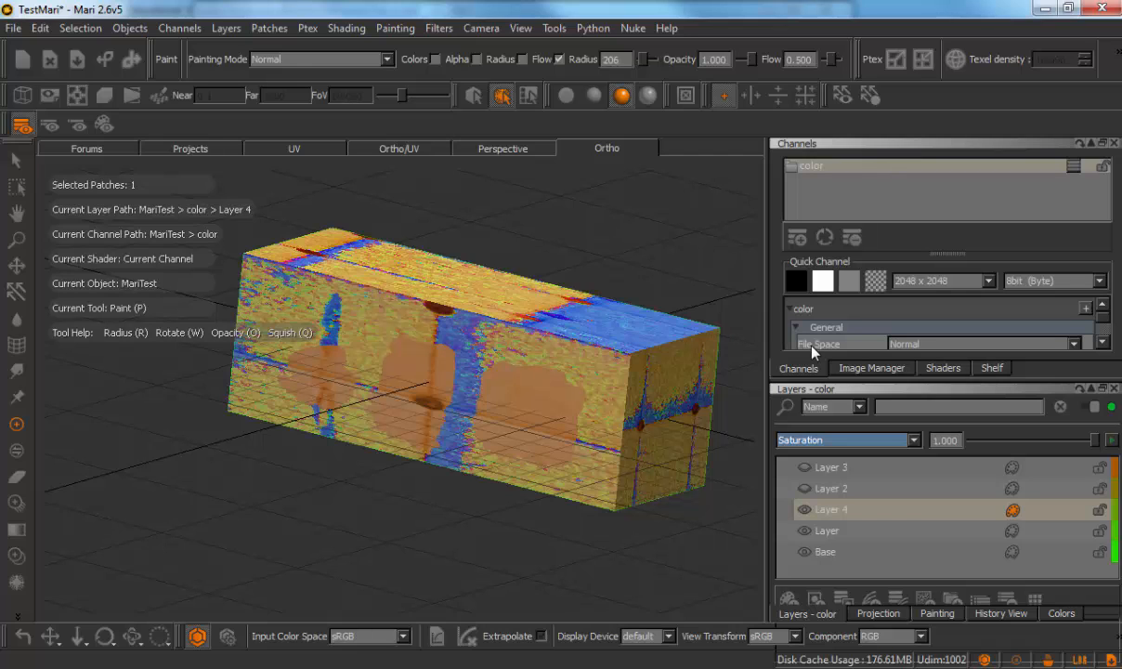
pyautogui.click(1073, 668)
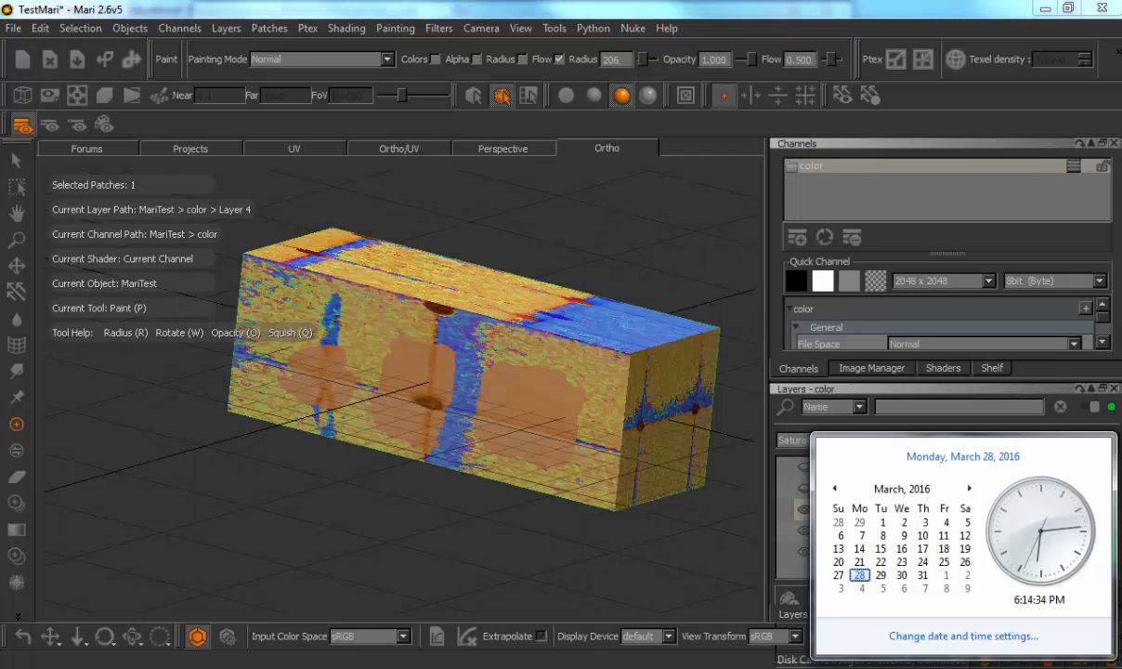